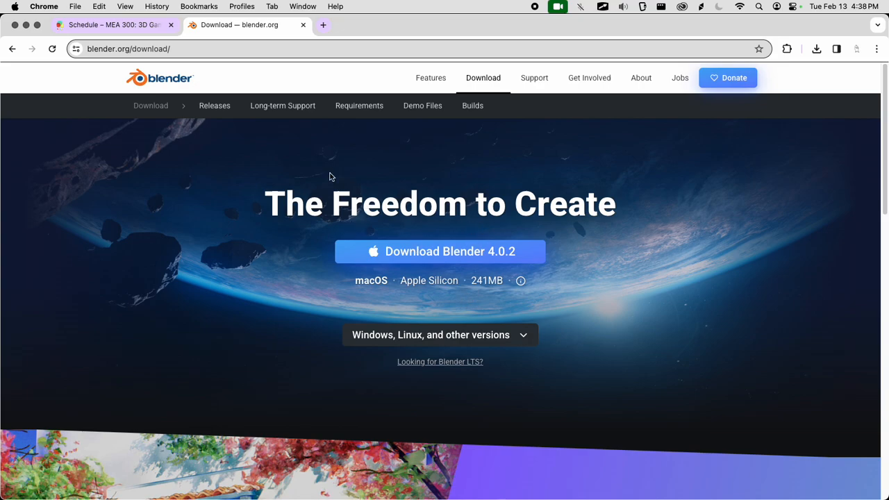
Switch to GitHub Desktop and look over the pending changes of the 3D_Game_Template repository
{"action": "left_click", "coordinate": [212, 50]}
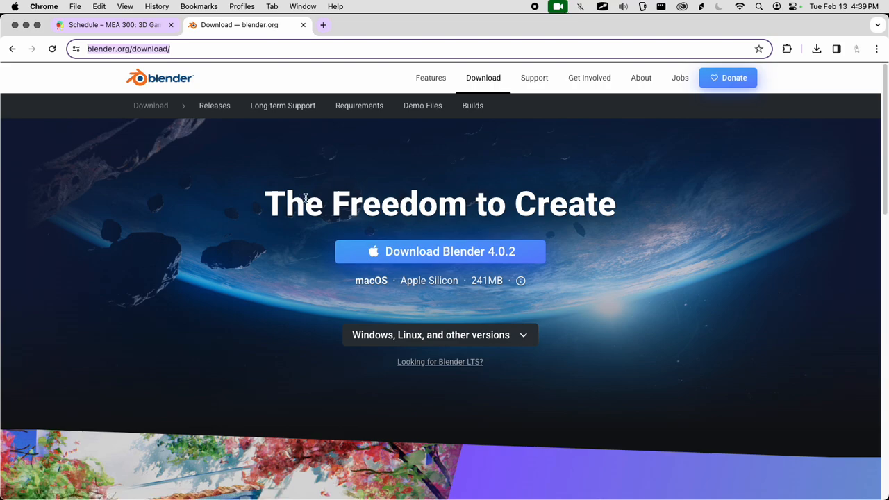
{"action": "key", "text": "super+Tab"}
{"action": "key", "text": "super+Tab"}
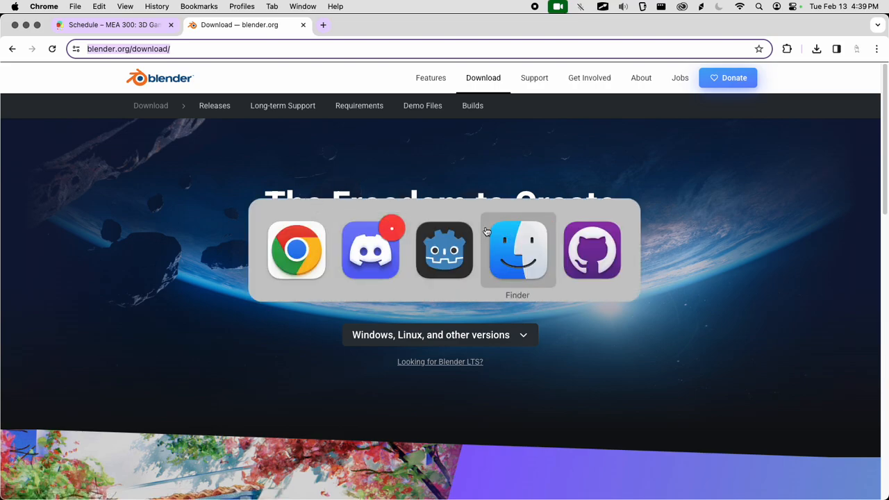
{"action": "left_click", "coordinate": [596, 269]}
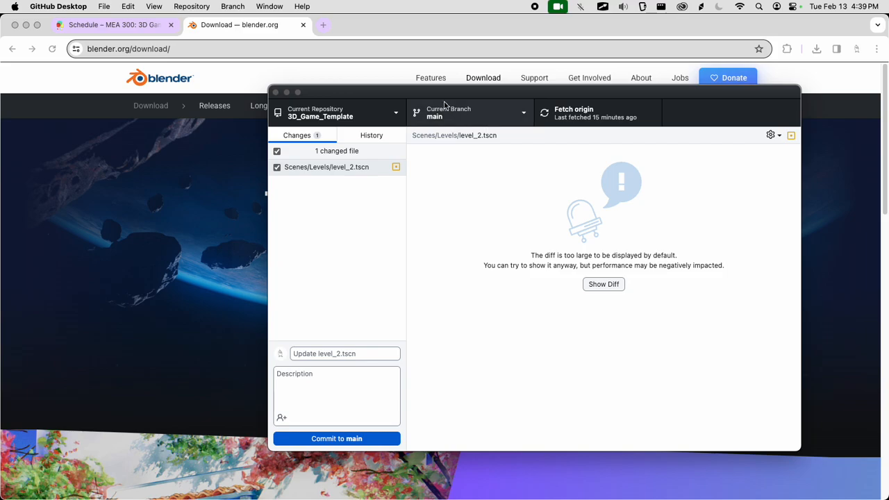
{"action": "left_click_drag", "start_coordinate": [439, 93], "coordinate": [291, 91]}
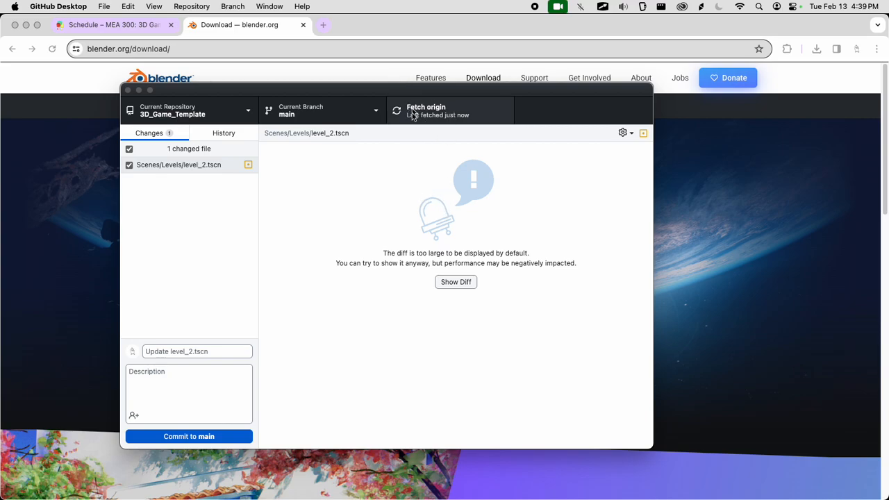
{"action": "left_click_drag", "start_coordinate": [418, 102], "coordinate": [523, 103]}
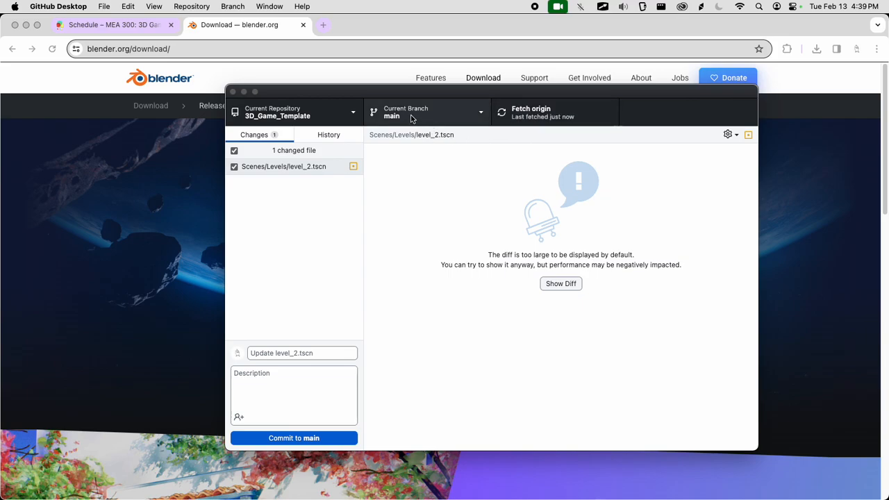
{"action": "left_click_drag", "start_coordinate": [407, 92], "coordinate": [464, 94]}
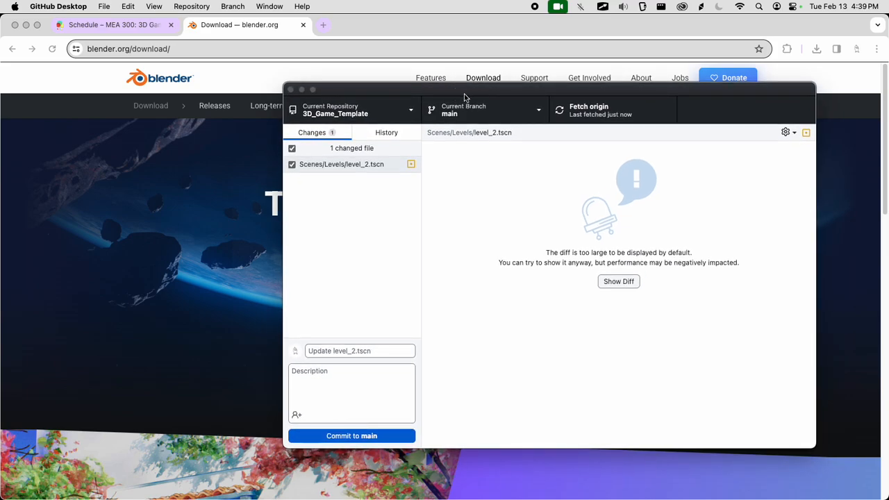
Launch Blender and start a new General file
{"action": "key", "text": "cmd+space"}
{"action": "type", "text": "blender"}
{"action": "key", "text": "Return"}
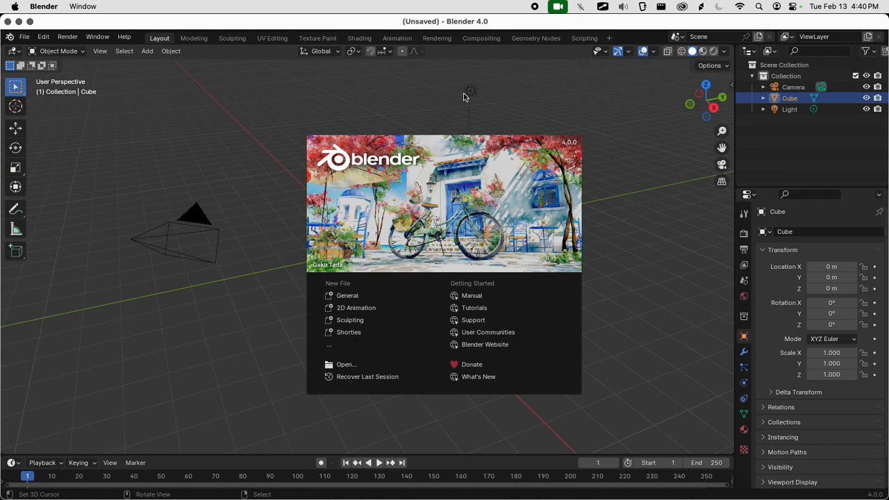
{"action": "left_click", "coordinate": [343, 297]}
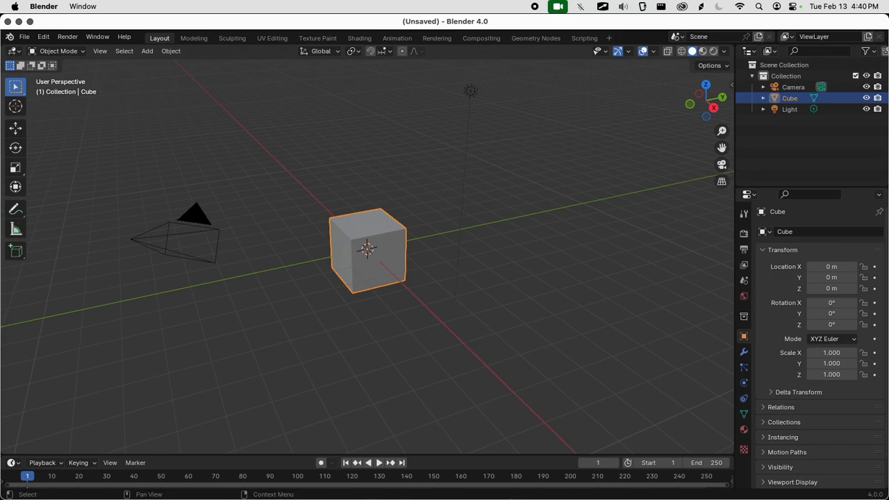
Resize the Outliner and Properties areas, then expand the 3D viewport over the space beside it
{"action": "left_click_drag", "start_coordinate": [734, 185], "coordinate": [687, 194]}
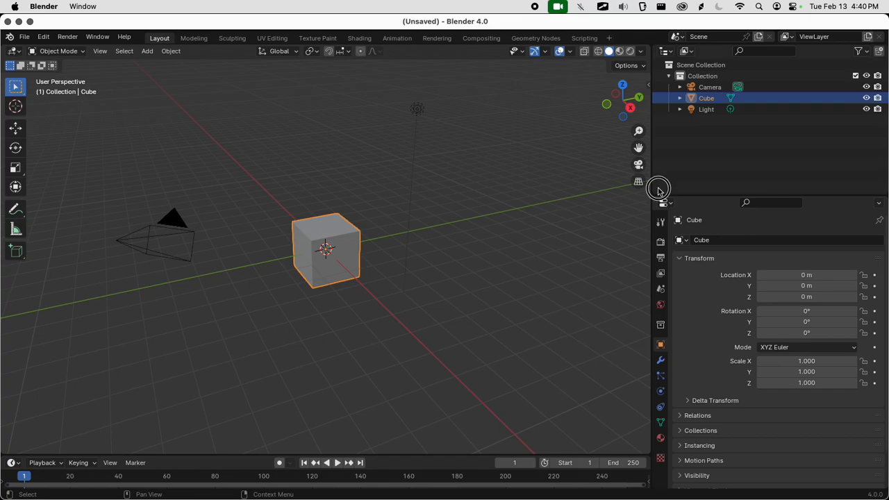
{"action": "left_click", "coordinate": [658, 192]}
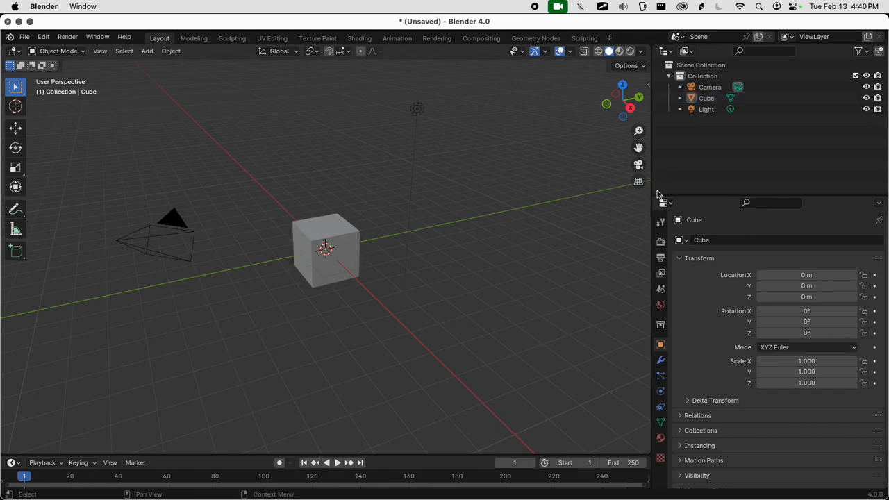
{"action": "left_click_drag", "start_coordinate": [657, 192], "coordinate": [697, 201]}
{"action": "left_click_drag", "start_coordinate": [701, 50], "coordinate": [708, 67]}
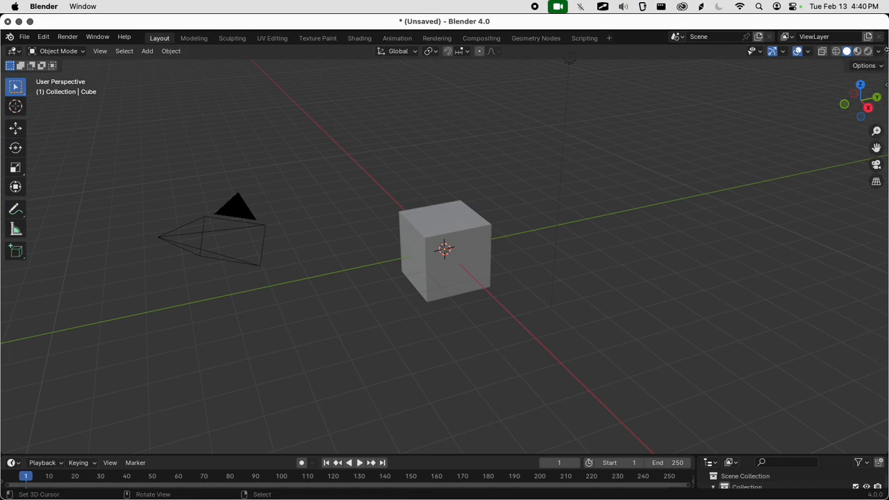
Split off two stacked areas beside the 3D viewport and make the upper one an Outliner
{"action": "left_click_drag", "start_coordinate": [886, 50], "coordinate": [688, 108]}
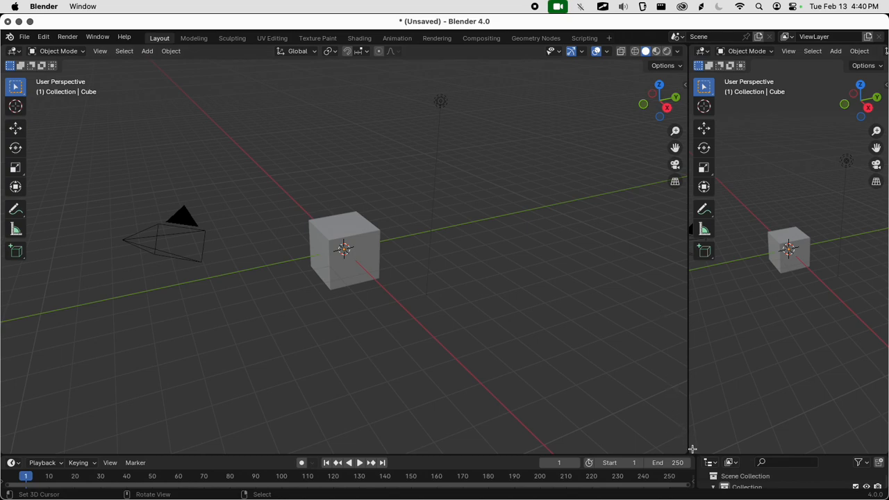
{"action": "left_click_drag", "start_coordinate": [693, 449], "coordinate": [707, 221]}
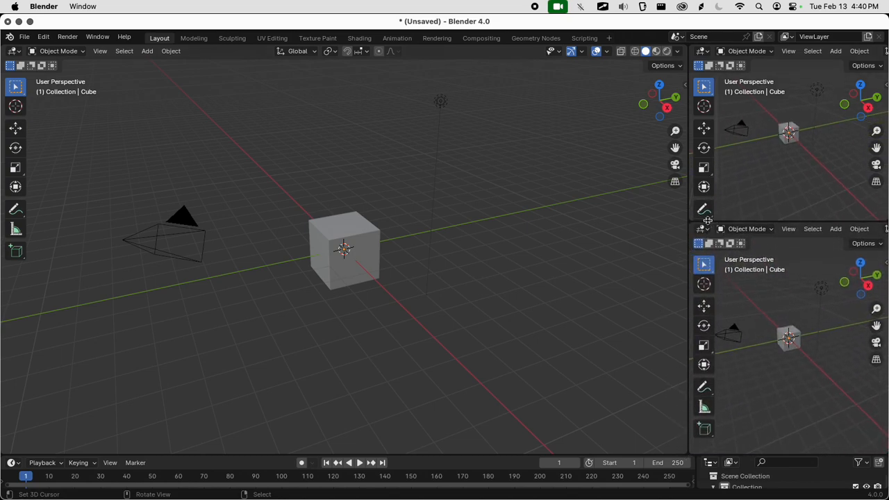
{"action": "left_click", "coordinate": [702, 51]}
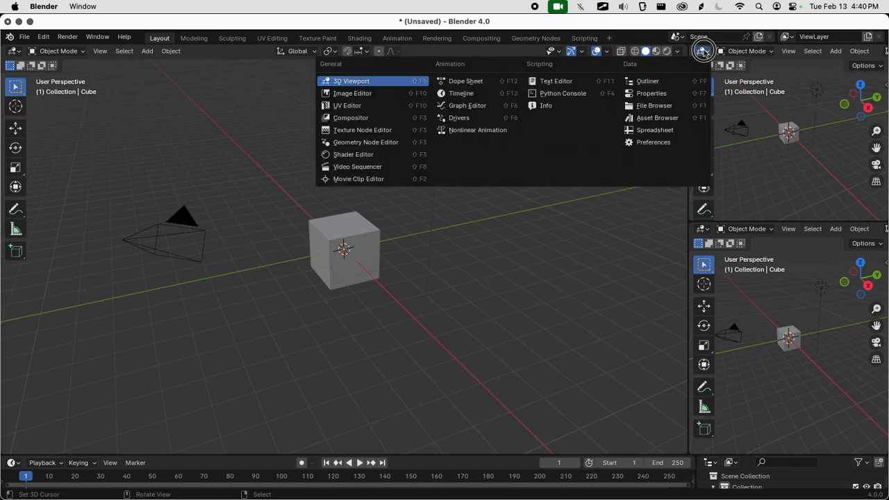
{"action": "left_click", "coordinate": [703, 52]}
{"action": "left_click", "coordinate": [702, 52]}
{"action": "left_click", "coordinate": [702, 52]}
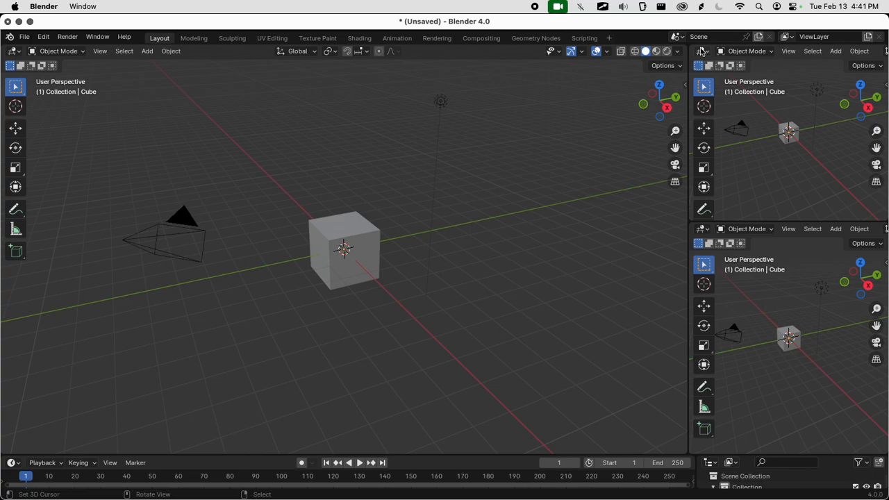
{"action": "left_click", "coordinate": [702, 52]}
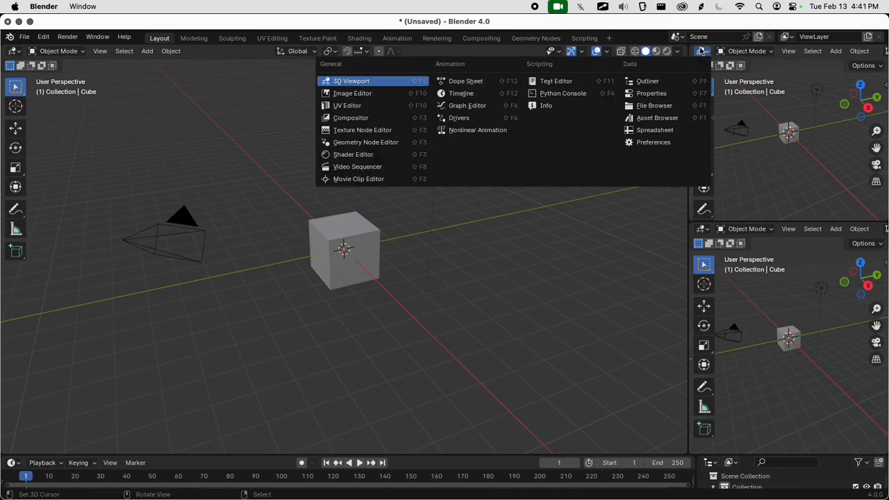
{"action": "left_click", "coordinate": [658, 81]}
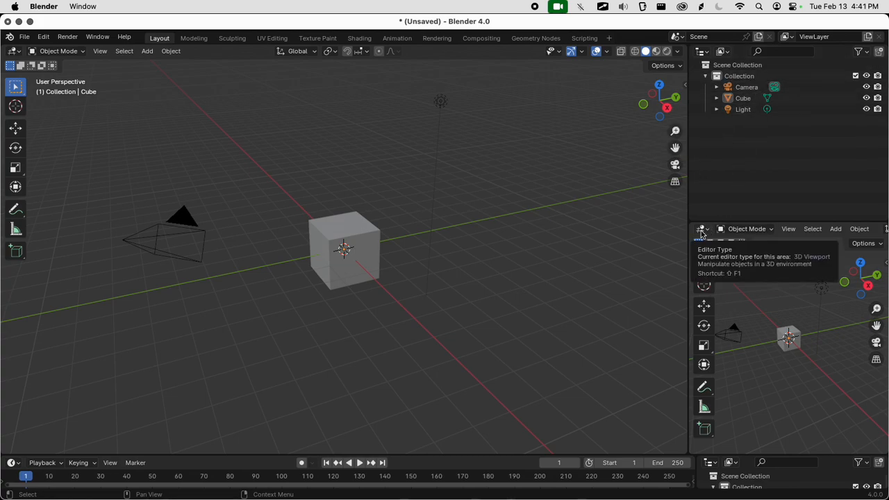
Change the lower of the two stacked areas to a Properties editor and adjust the divider under the Outliner
{"action": "left_click", "coordinate": [704, 230]}
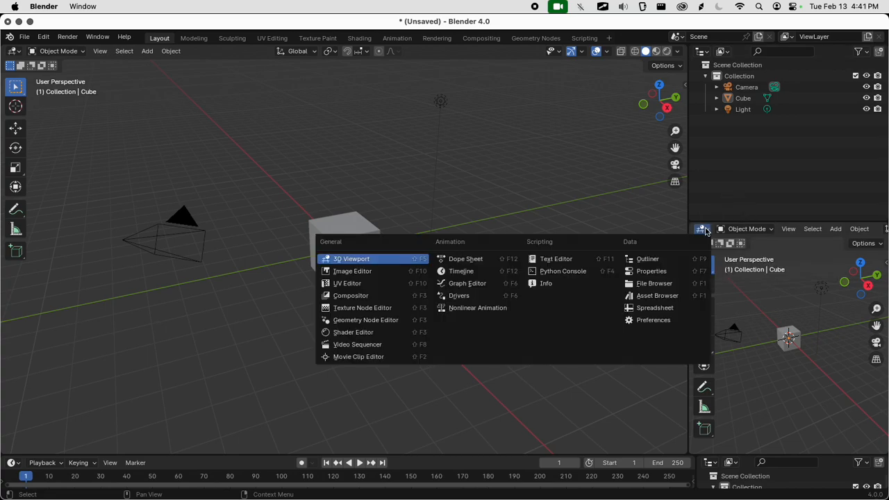
{"action": "left_click", "coordinate": [653, 270]}
{"action": "left_click_drag", "start_coordinate": [761, 222], "coordinate": [764, 153]}
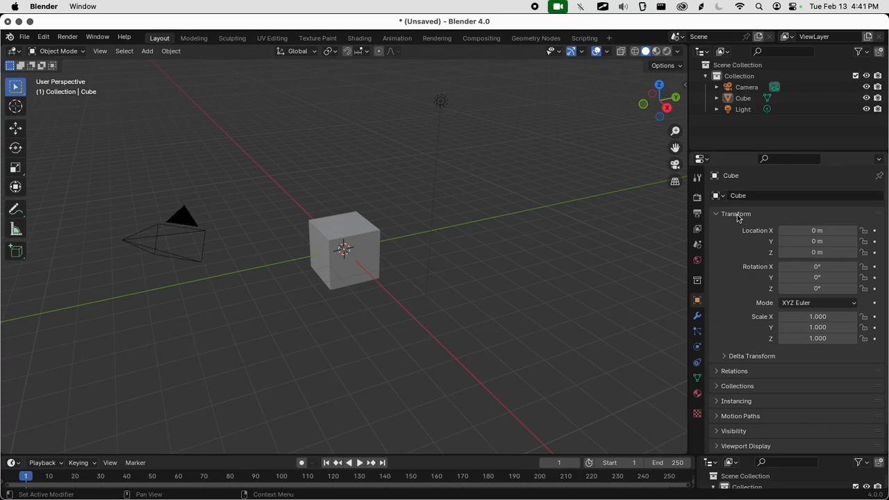
{"action": "left_click_drag", "start_coordinate": [742, 157], "coordinate": [741, 193]}
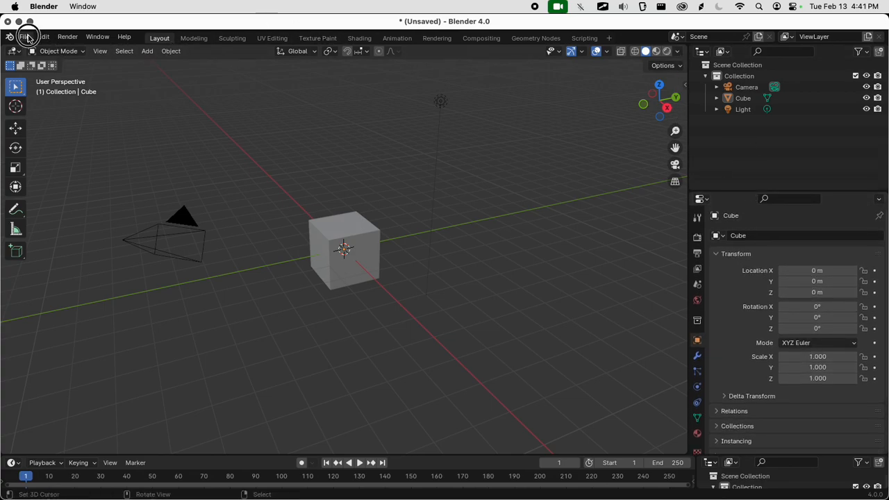
Restore the default layout by starting a new General file without saving the changes
{"action": "left_click", "coordinate": [24, 37]}
{"action": "mouse_move", "coordinate": [36, 49]}
{"action": "left_click", "coordinate": [152, 49]}
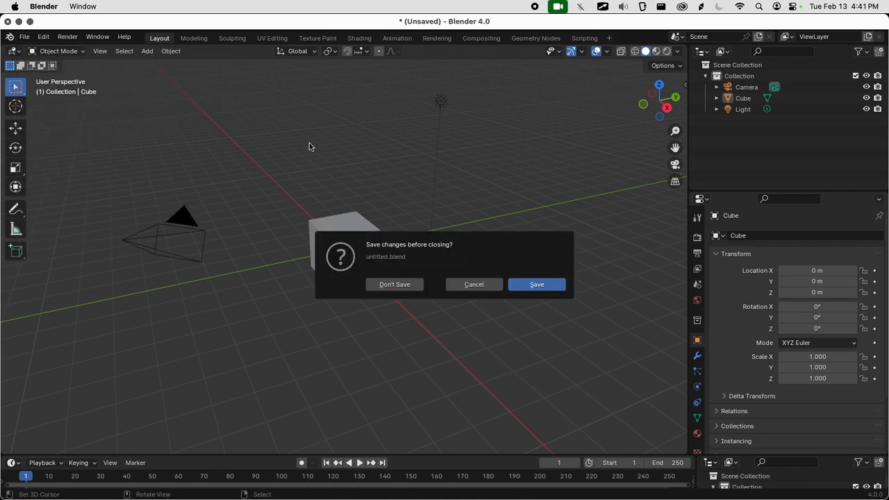
{"action": "left_click", "coordinate": [417, 286]}
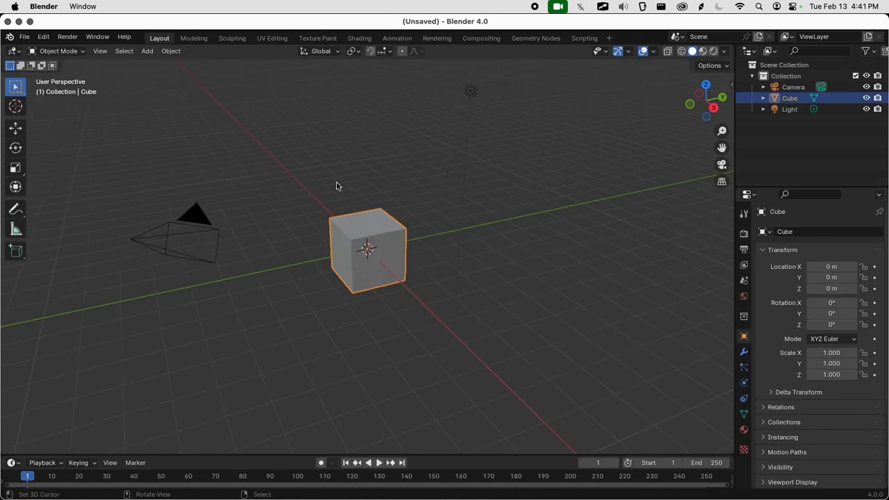
Look through the Modeling, Compositing and Geometry Nodes workspaces, then return to the Layout workspace
{"action": "left_click", "coordinate": [195, 38]}
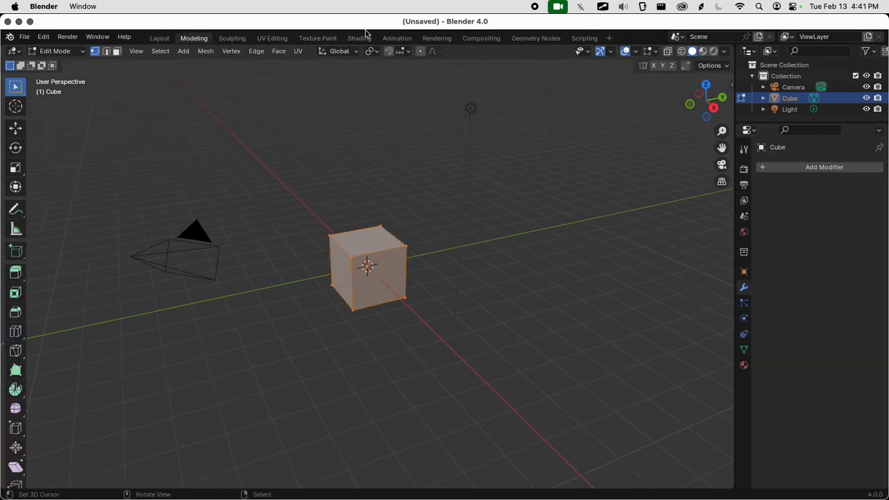
{"action": "left_click", "coordinate": [481, 38]}
{"action": "left_click", "coordinate": [536, 38]}
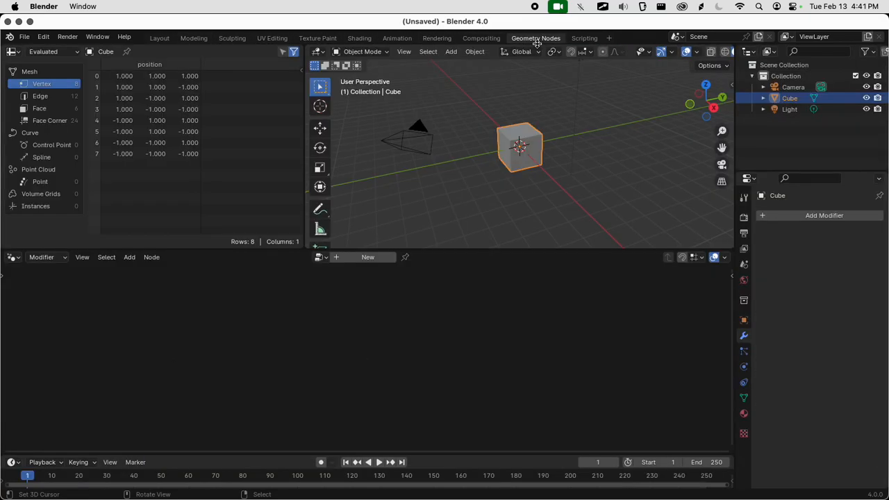
{"action": "left_click", "coordinate": [160, 38]}
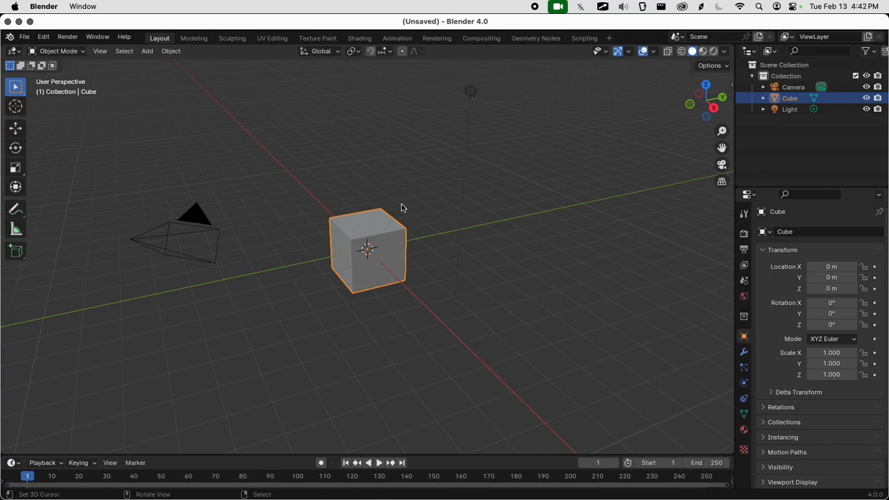
Examine the default cube from close up and from farther away in the 3D viewport
{"action": "scroll", "coordinate": [366, 247], "scroll_direction": "up", "scroll_amount": 2}
{"action": "scroll", "coordinate": [359, 234], "scroll_direction": "down", "scroll_amount": 7}
{"action": "scroll", "coordinate": [358, 236], "scroll_direction": "up", "scroll_amount": 6}
{"action": "scroll", "coordinate": [358, 237], "scroll_direction": "up", "scroll_amount": 3}
{"action": "scroll", "coordinate": [359, 234], "scroll_direction": "down", "scroll_amount": 6}
{"action": "scroll", "coordinate": [362, 240], "scroll_direction": "up", "scroll_amount": 7}
{"action": "scroll", "coordinate": [367, 243], "scroll_direction": "down", "scroll_amount": 6}
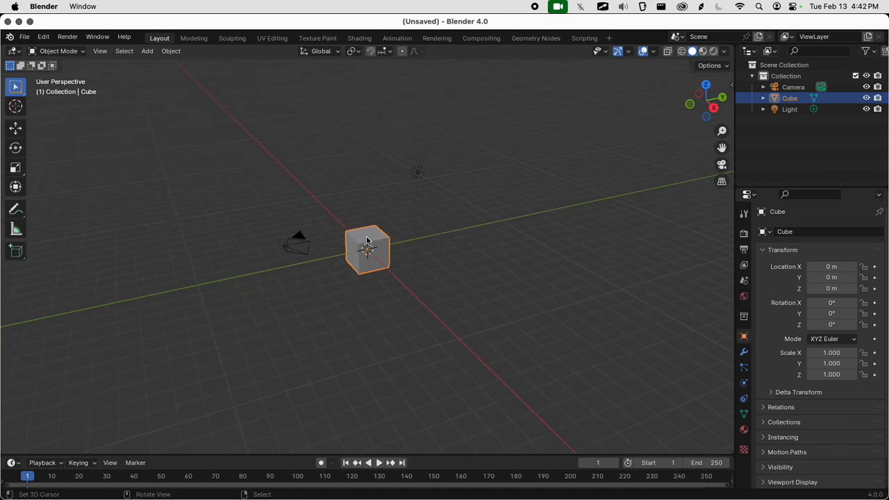
{"action": "scroll", "coordinate": [375, 250], "scroll_direction": "up", "scroll_amount": 8}
{"action": "scroll", "coordinate": [452, 244], "scroll_direction": "down", "scroll_amount": 5}
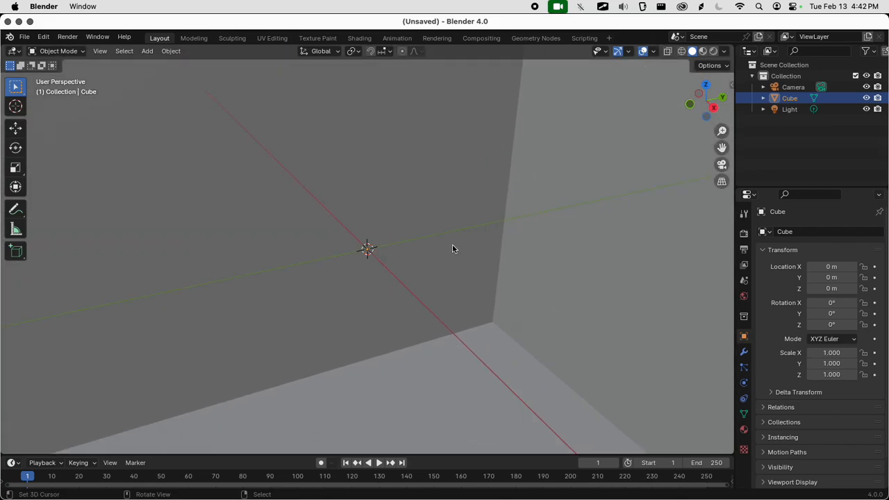
{"action": "scroll", "coordinate": [450, 248], "scroll_direction": "down", "scroll_amount": 5}
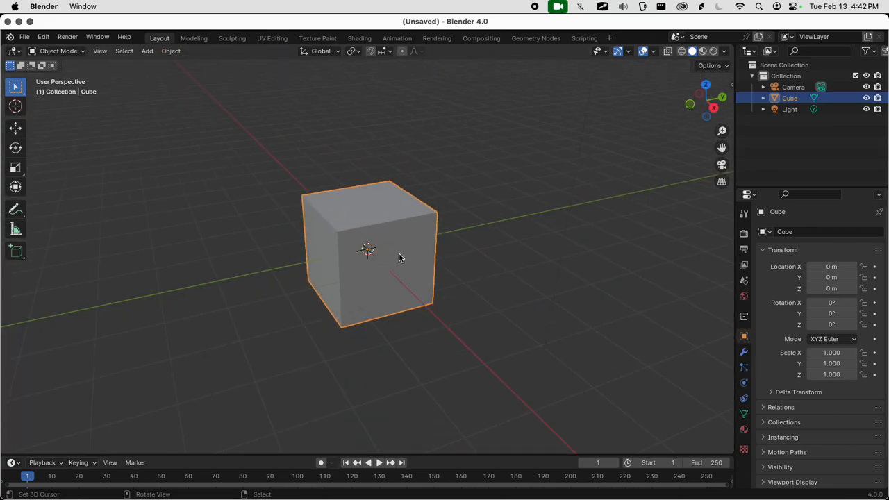
{"action": "scroll", "coordinate": [398, 256], "scroll_direction": "down", "scroll_amount": 4}
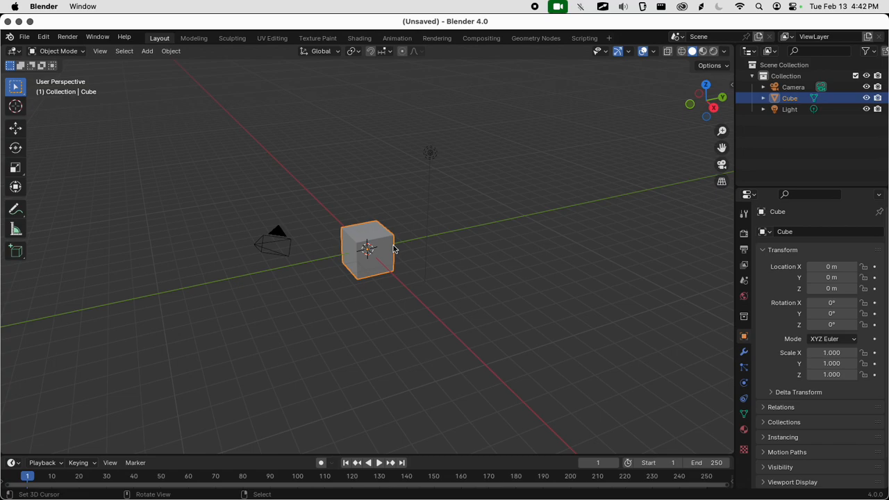
Select all objects, clear the selection, and select only the cube again
{"action": "key", "text": "a"}
{"action": "key", "text": "alt+a"}
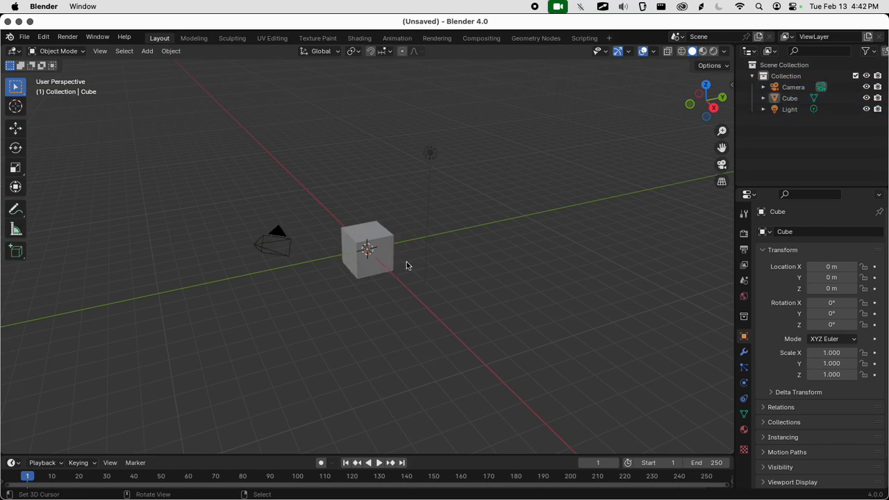
{"action": "scroll", "coordinate": [406, 263], "scroll_direction": "up", "scroll_amount": 3}
{"action": "scroll", "coordinate": [406, 263], "scroll_direction": "up", "scroll_amount": 3}
{"action": "scroll", "coordinate": [409, 264], "scroll_direction": "down", "scroll_amount": 5}
{"action": "middle_click_drag", "start_coordinate": [409, 264], "coordinate": [512, 286]}
{"action": "left_click", "coordinate": [390, 256]}
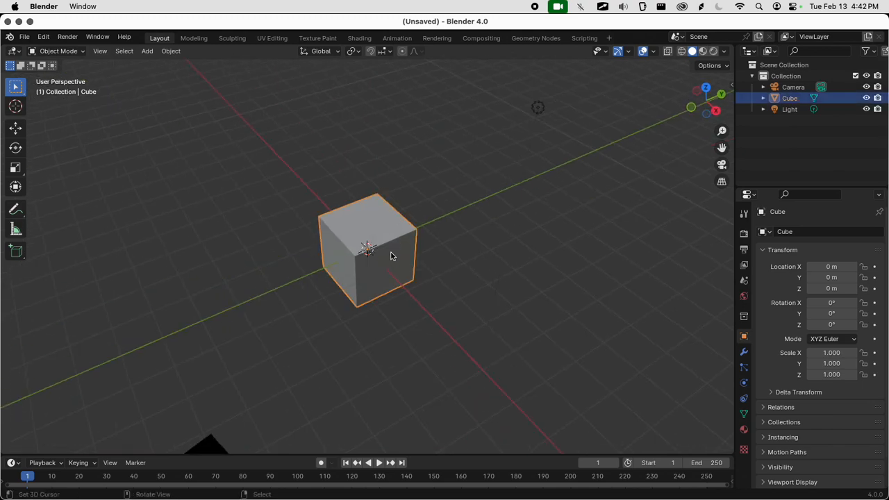
Examine the cube from several angles, distances and viewport positions
{"action": "middle_click_drag", "start_coordinate": [390, 255], "coordinate": [478, 295]}
{"action": "scroll", "coordinate": [478, 294], "scroll_direction": "down", "scroll_amount": 4}
{"action": "scroll", "coordinate": [464, 298], "scroll_direction": "up", "scroll_amount": 8}
{"action": "scroll", "coordinate": [464, 301], "scroll_direction": "down", "scroll_amount": 4}
{"action": "scroll", "coordinate": [464, 300], "scroll_direction": "up", "scroll_amount": 3}
{"action": "scroll", "coordinate": [464, 300], "scroll_direction": "down", "scroll_amount": 7}
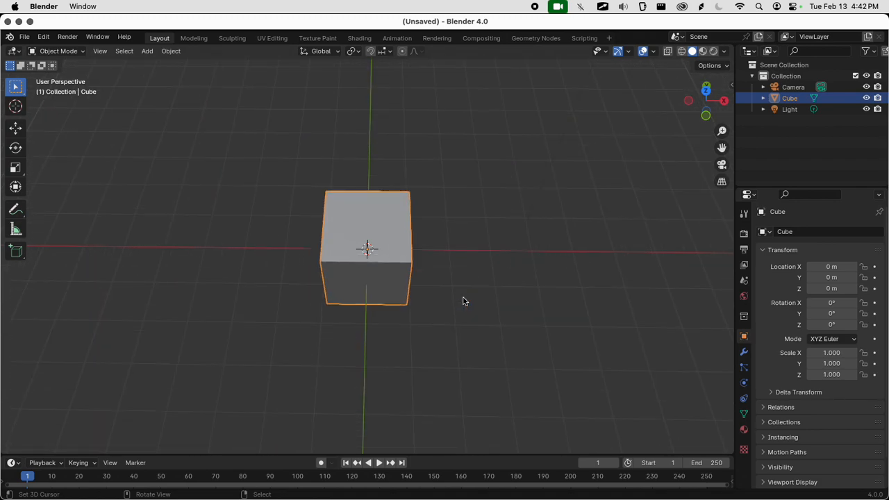
{"action": "middle_click_drag", "start_coordinate": [420, 307], "coordinate": [452, 252]}
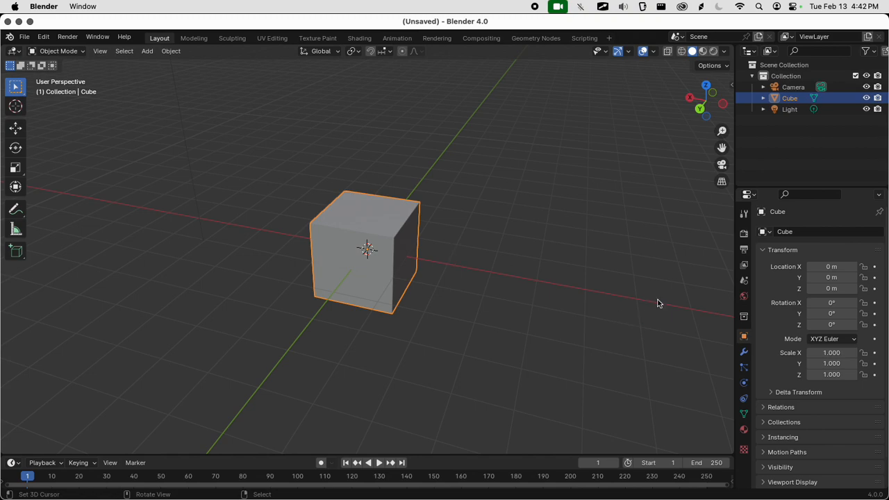
{"action": "middle_click_drag", "start_coordinate": [423, 250], "coordinate": [569, 364]}
{"action": "scroll", "coordinate": [456, 329], "scroll_direction": "up", "scroll_amount": 4}
{"action": "scroll", "coordinate": [457, 329], "scroll_direction": "down", "scroll_amount": 4}
{"action": "middle_click_drag", "start_coordinate": [457, 330], "coordinate": [349, 201]}
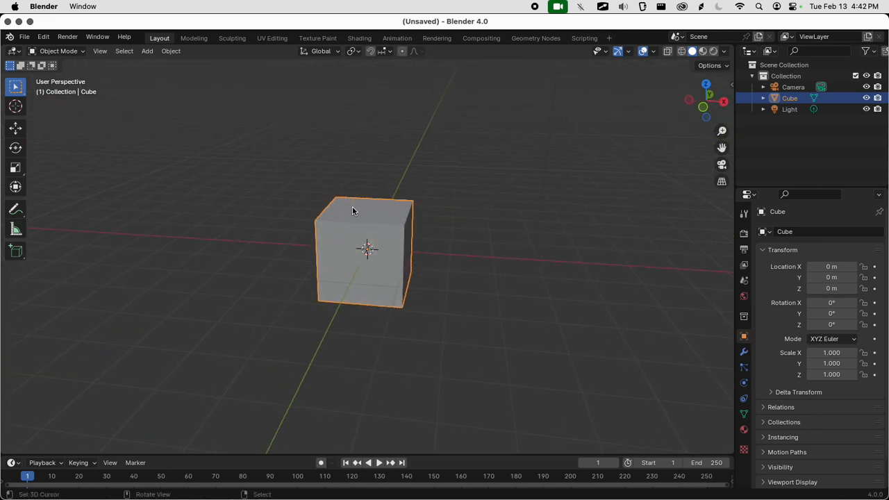
{"action": "middle_click_drag", "start_coordinate": [364, 253], "coordinate": [381, 222], "text": "shift"}
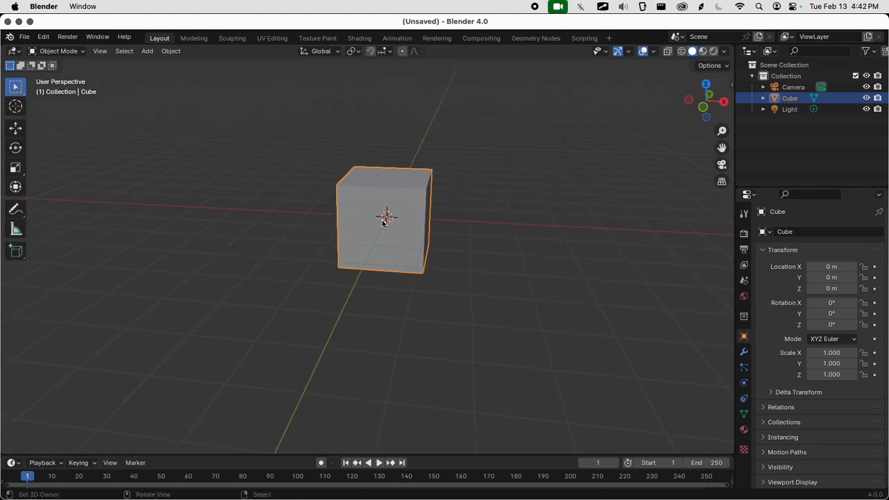
Zoom in and out on the cube and orbit the viewport around to its positive X side
{"action": "scroll", "coordinate": [383, 223], "scroll_direction": "up", "scroll_amount": 3}
{"action": "scroll", "coordinate": [402, 257], "scroll_direction": "down", "scroll_amount": 4}
{"action": "middle_click_drag", "start_coordinate": [412, 271], "coordinate": [345, 259]}
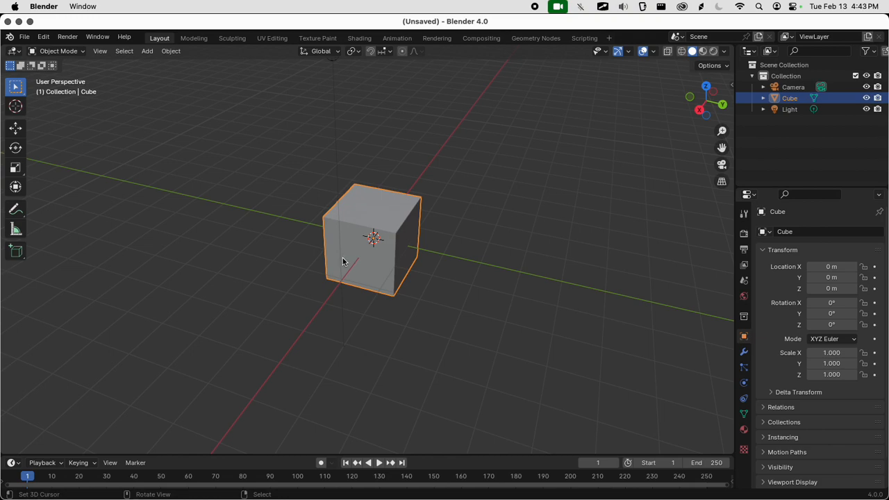
Open the Blender preferences, look over the Keymap settings and collapse their Preferences section
{"action": "key", "text": "super+comma"}
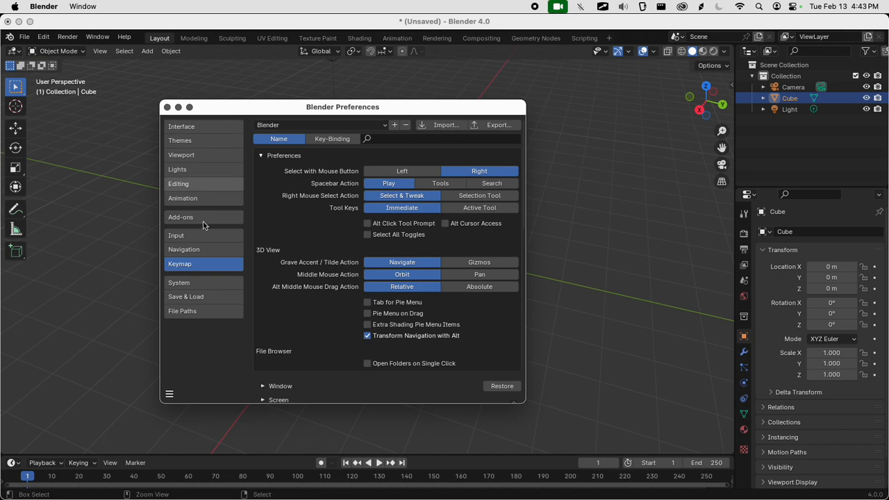
{"action": "scroll", "coordinate": [290, 198], "scroll_direction": "down", "scroll_amount": 5}
{"action": "scroll", "coordinate": [292, 191], "scroll_direction": "up", "scroll_amount": 5}
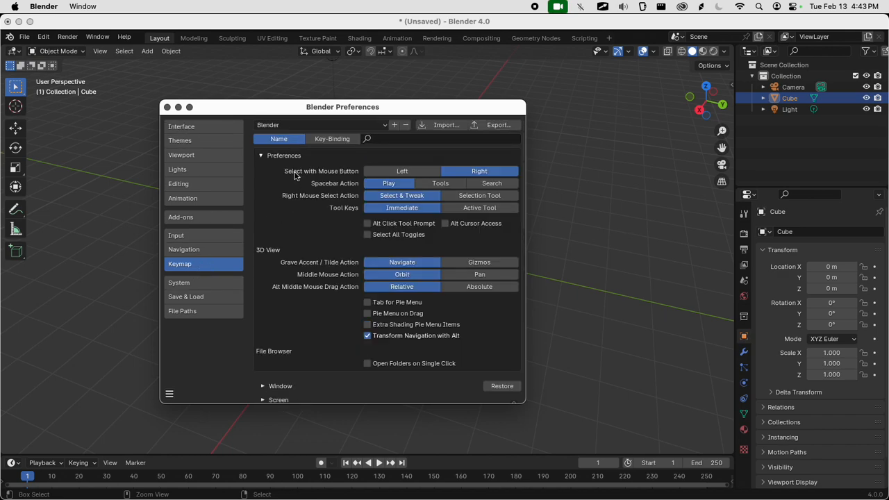
{"action": "left_click", "coordinate": [260, 157]}
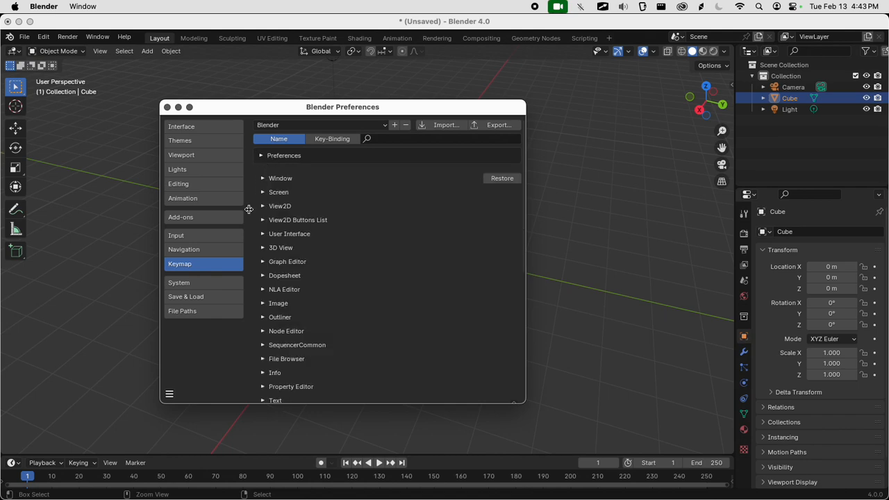
Look through the Input settings and the Window shortcuts of the keymap, and close the preferences
{"action": "left_click", "coordinate": [195, 238]}
{"action": "left_click", "coordinate": [199, 264]}
{"action": "left_click", "coordinate": [262, 179]}
{"action": "scroll", "coordinate": [317, 201], "scroll_direction": "down", "scroll_amount": 8}
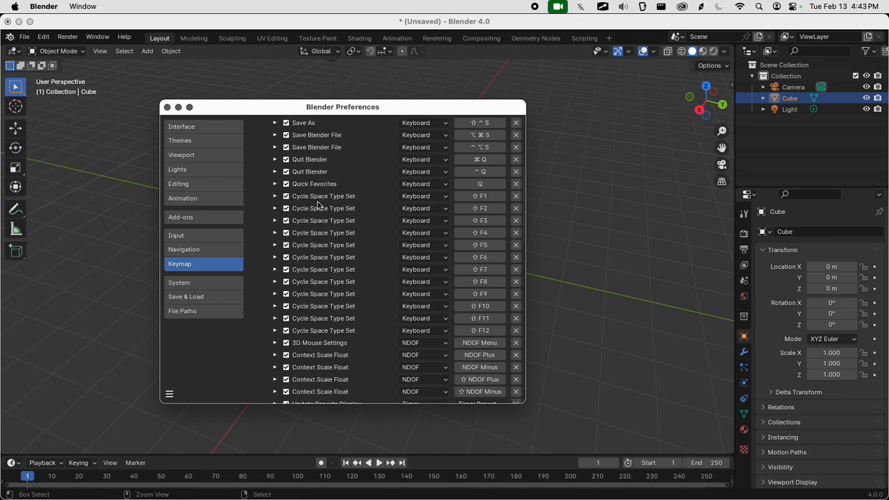
{"action": "scroll", "coordinate": [305, 197], "scroll_direction": "up", "scroll_amount": 8}
{"action": "left_click", "coordinate": [262, 179]}
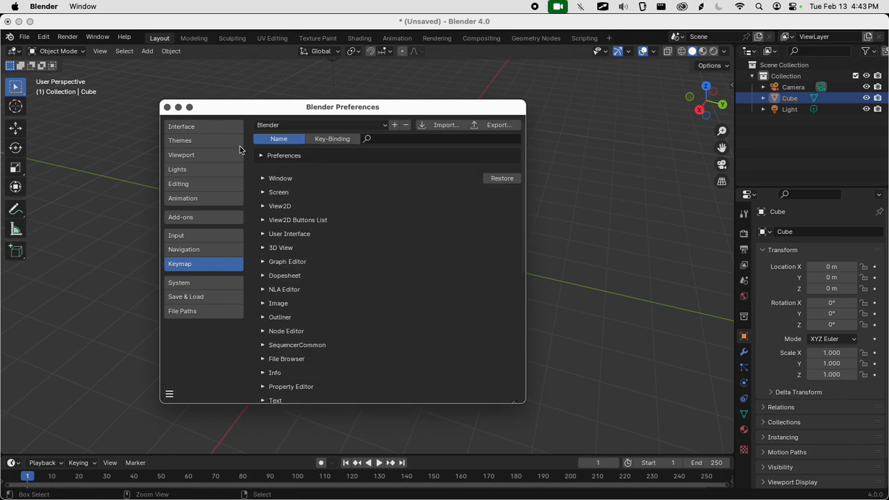
{"action": "left_click", "coordinate": [167, 108]}
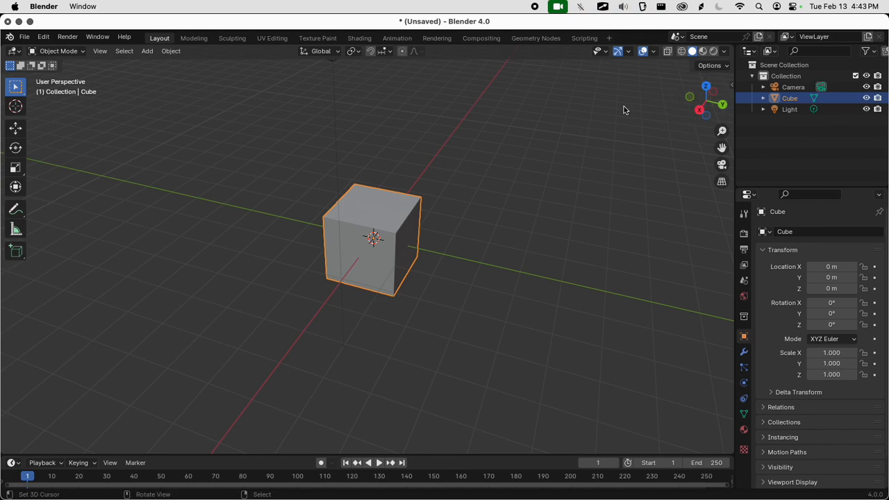
Compare the cube's transform values in the viewport sidebar and the Object properties, check the Modifier properties, and leave the sidebar open
{"action": "scroll", "coordinate": [550, 158], "scroll_direction": "down", "scroll_amount": 2}
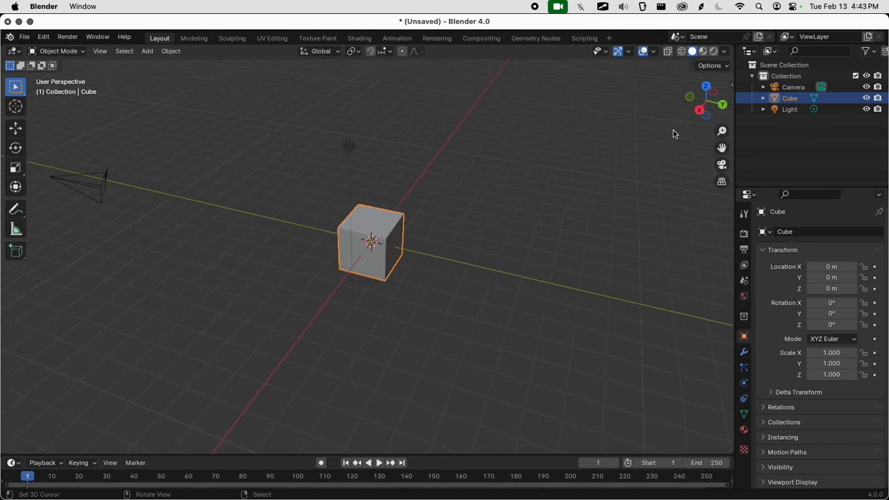
{"action": "key", "text": "n"}
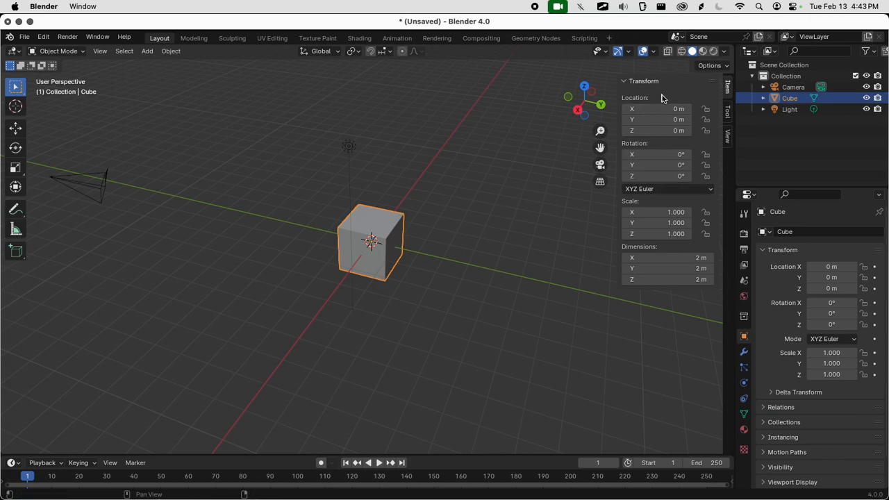
{"action": "key", "text": "n"}
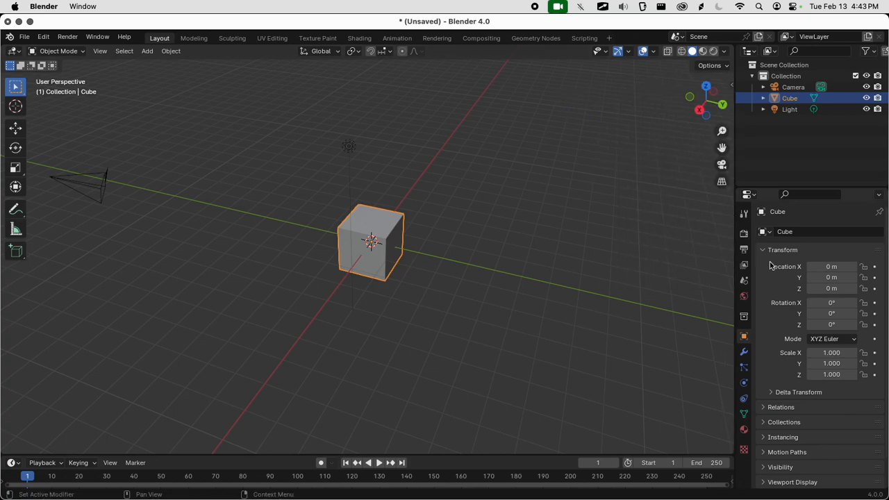
{"action": "left_click", "coordinate": [744, 352]}
{"action": "left_click", "coordinate": [747, 337]}
{"action": "left_click", "coordinate": [783, 249]}
{"action": "left_click", "coordinate": [782, 249]}
{"action": "key", "text": "n"}
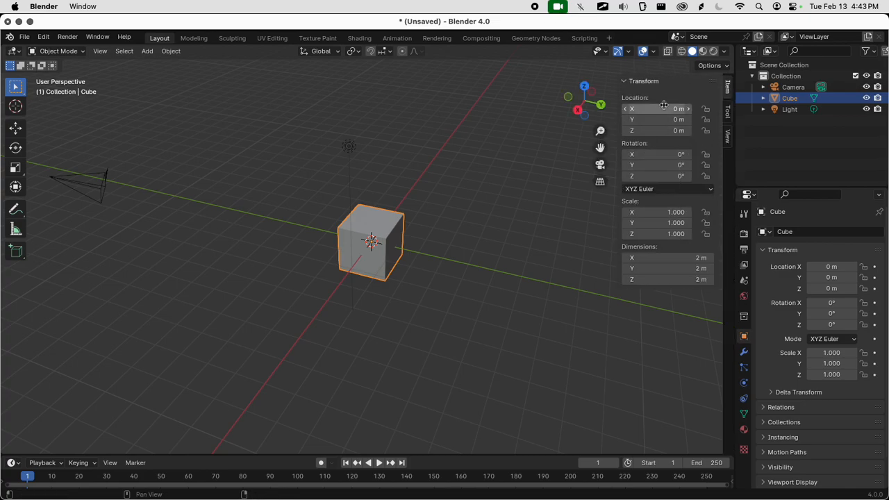
Set the cube's location to about -0.42, -3.27, -1.79 m, rotation to about -126°, -66°, -95° and scale to about 3.13, -0.57 and exactly 10
{"action": "left_click_drag", "start_coordinate": [660, 109], "coordinate": [622, 176]}
{"action": "left_click_drag", "start_coordinate": [666, 212], "coordinate": [635, 234]}
{"action": "left_click", "coordinate": [656, 235]}
{"action": "type", "text": "10"}
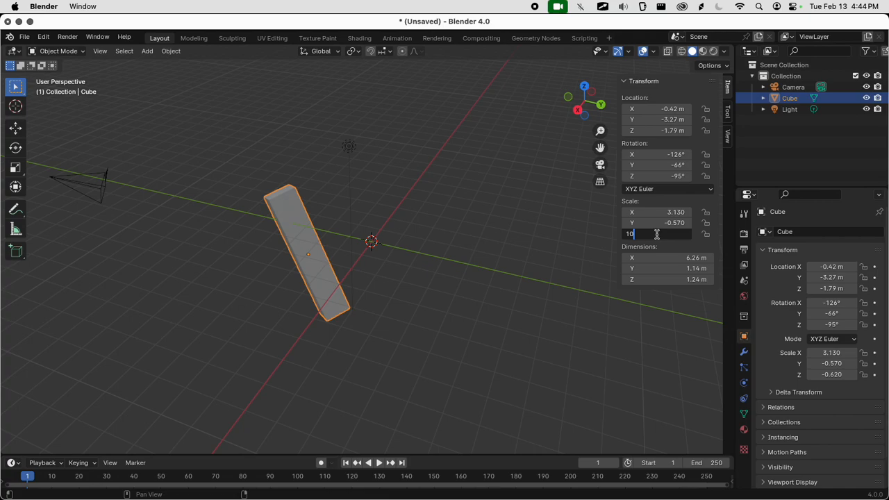
{"action": "key", "text": "Return"}
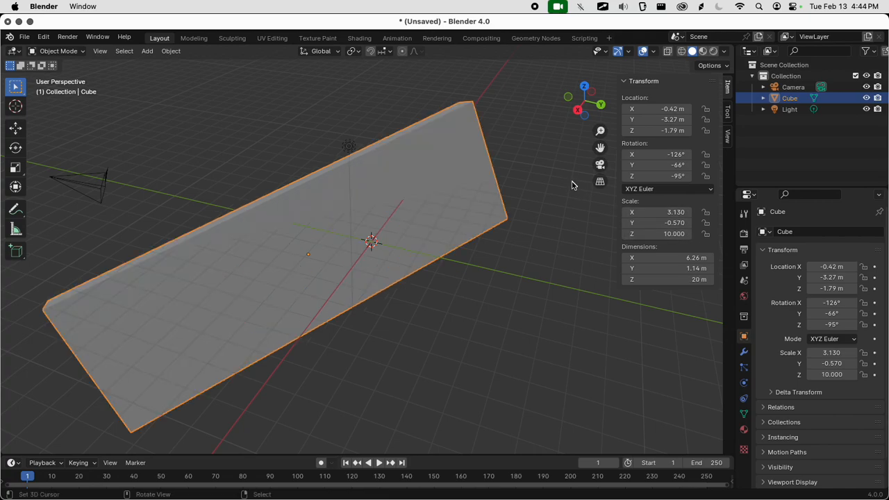
Undo the cube's scale and rotation changes and its Z location change
{"action": "key", "text": "ctrl+z"}
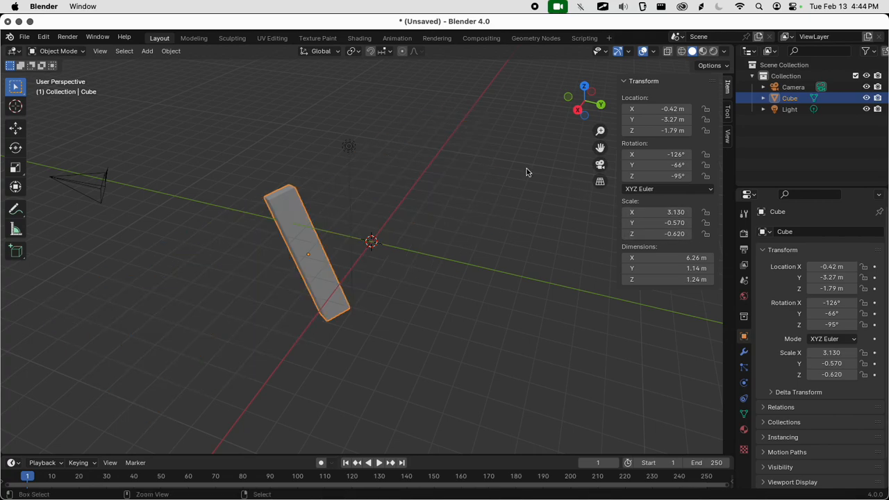
{"action": "key", "text": "ctrl+z"}
{"action": "key", "text": "ctrl+z"}
{"action": "key", "text": "ctrl+z"}
{"action": "key", "text": "ctrl+z"}
{"action": "key", "text": "ctrl+z"}
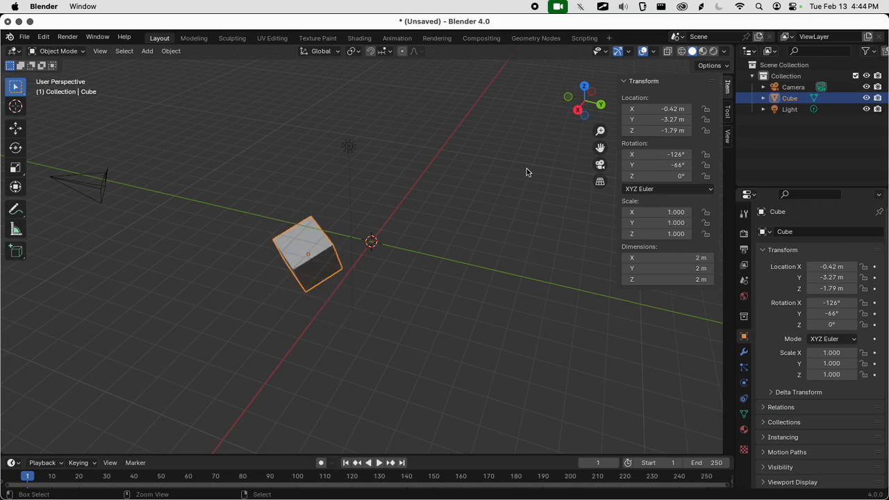
{"action": "key", "text": "ctrl+z"}
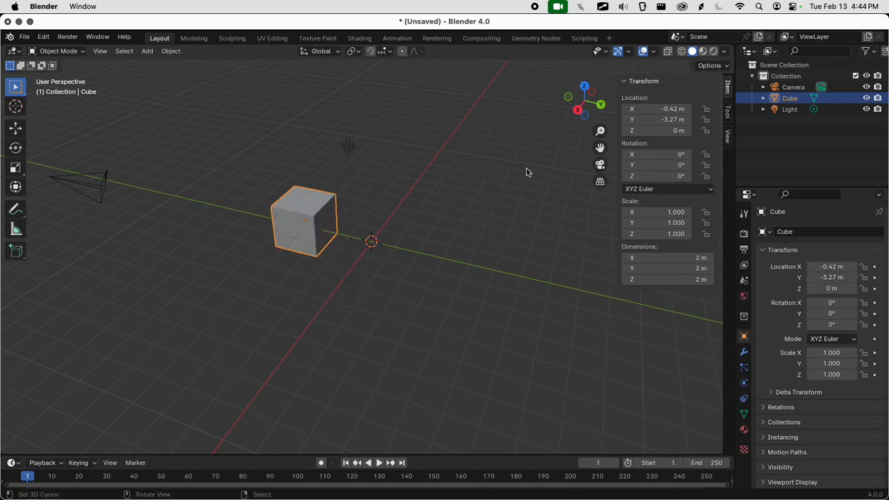
Delete the cube and add a new mesh cube to the scene
{"action": "key", "text": "x"}
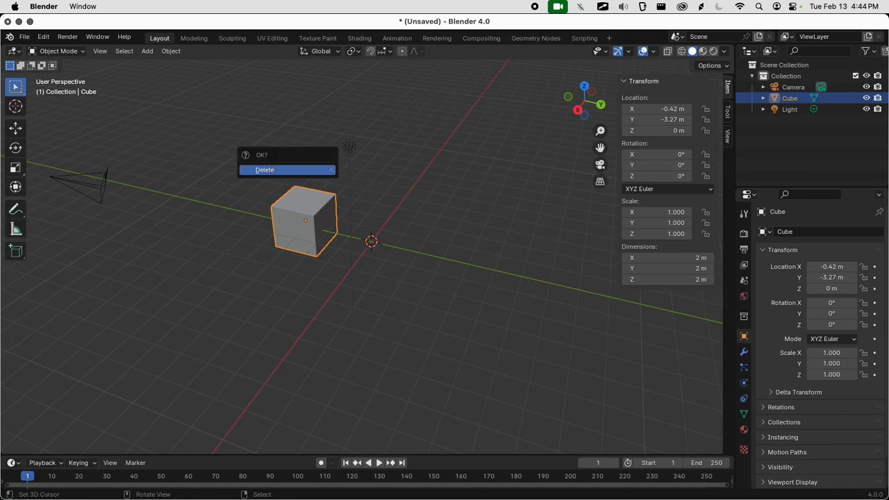
{"action": "left_click", "coordinate": [319, 173]}
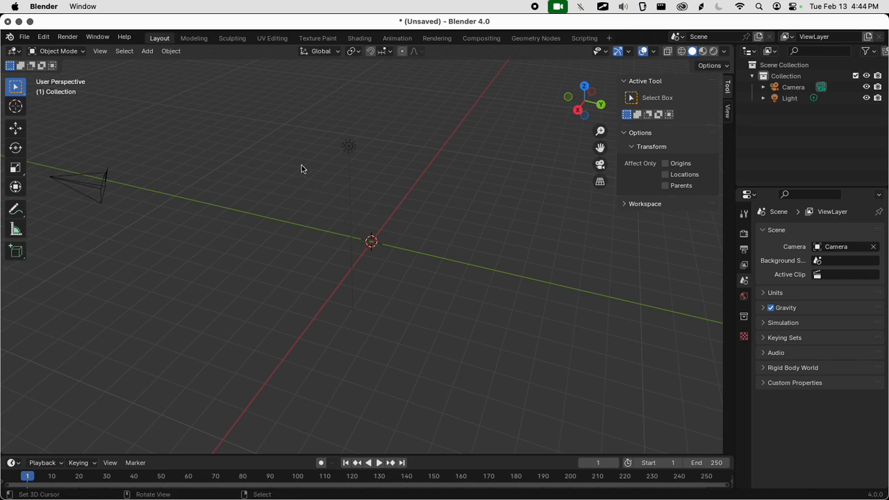
{"action": "left_click", "coordinate": [148, 52]}
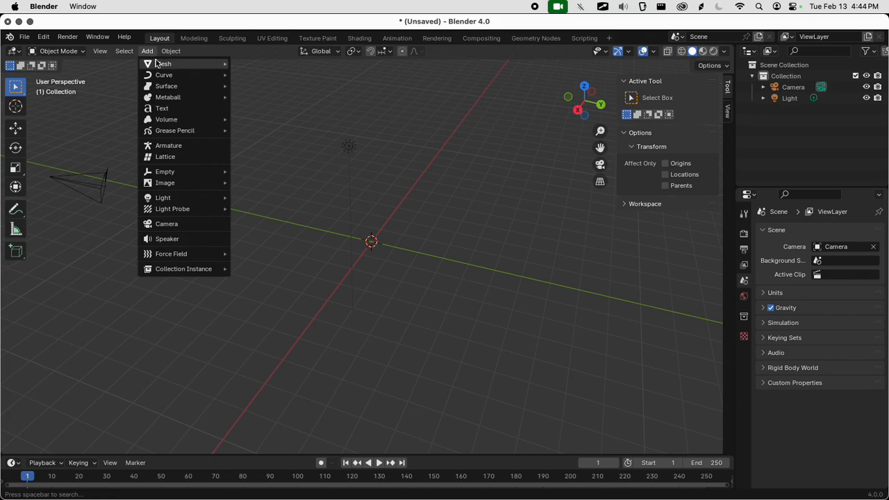
{"action": "mouse_move", "coordinate": [161, 64]}
{"action": "left_click", "coordinate": [282, 80]}
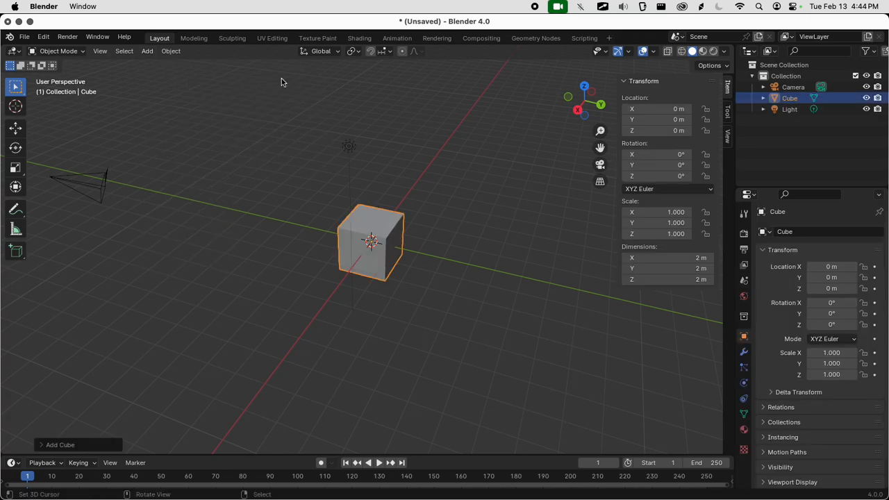
Look at the new cube from other sides, check which object types can be added, and hide the viewport sidebar
{"action": "middle_click_drag", "start_coordinate": [471, 267], "coordinate": [412, 264]}
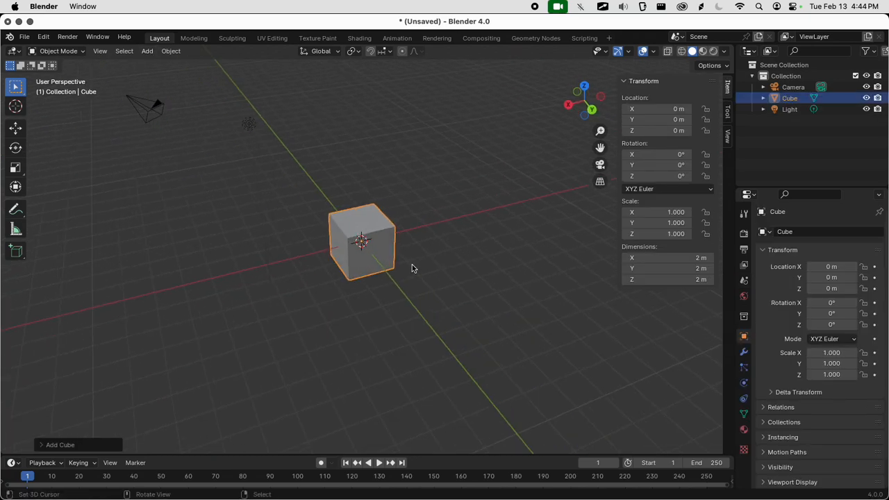
{"action": "key", "text": "shift+a"}
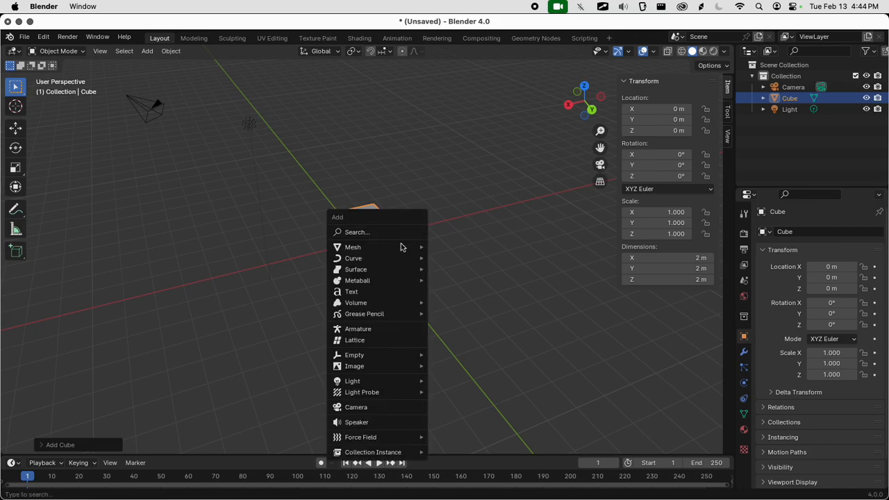
{"action": "mouse_move", "coordinate": [398, 249]}
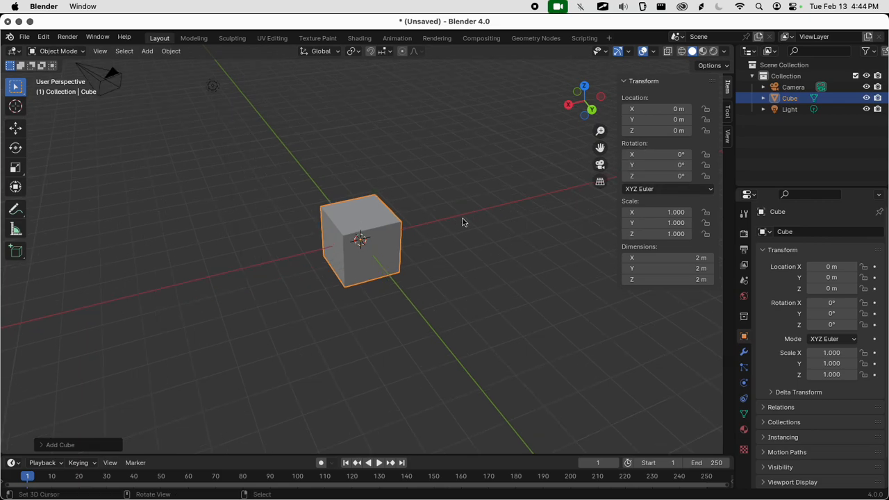
{"action": "middle_click_drag", "start_coordinate": [463, 220], "coordinate": [516, 227]}
{"action": "scroll", "coordinate": [517, 227], "scroll_direction": "up", "scroll_amount": 4}
{"action": "key", "text": "n"}
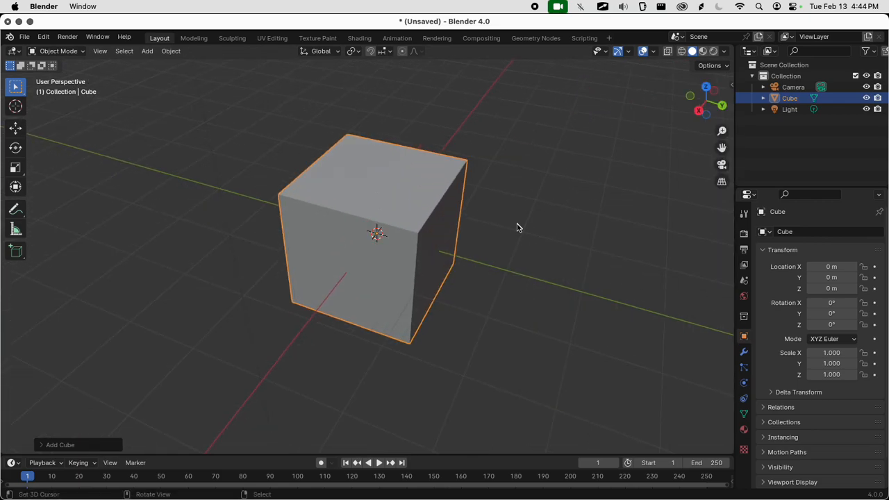
View the cube from the left and switch repeatedly between the preset views along the Z axis
{"action": "scroll", "coordinate": [525, 215], "scroll_direction": "down", "scroll_amount": 4}
{"action": "left_click_drag", "start_coordinate": [706, 101], "coordinate": [732, 118]}
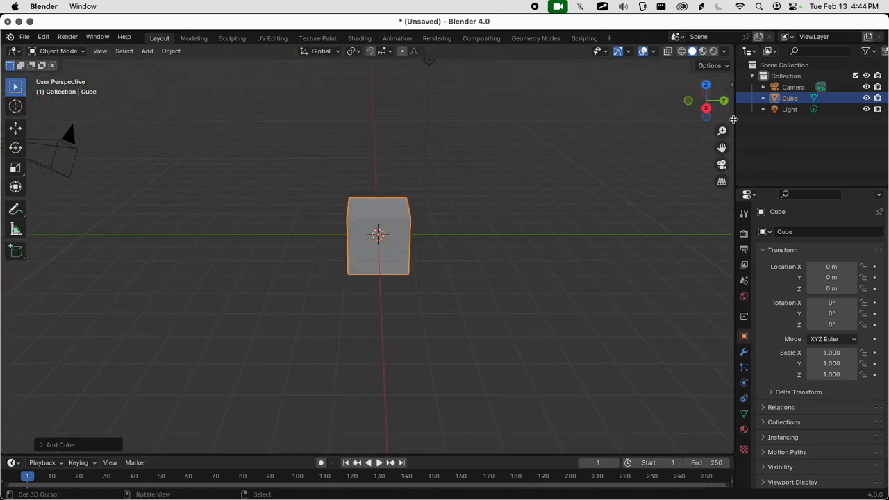
{"action": "left_click", "coordinate": [707, 91]}
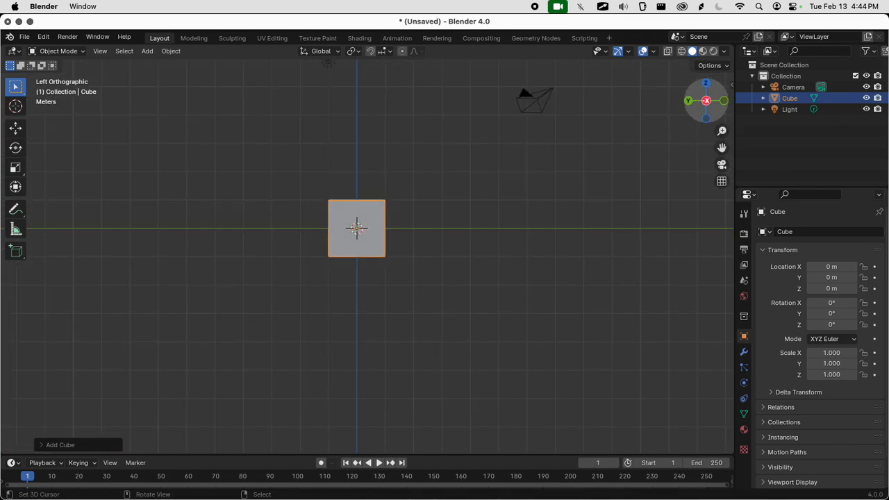
{"action": "left_click", "coordinate": [707, 85]}
{"action": "left_click", "coordinate": [705, 102]}
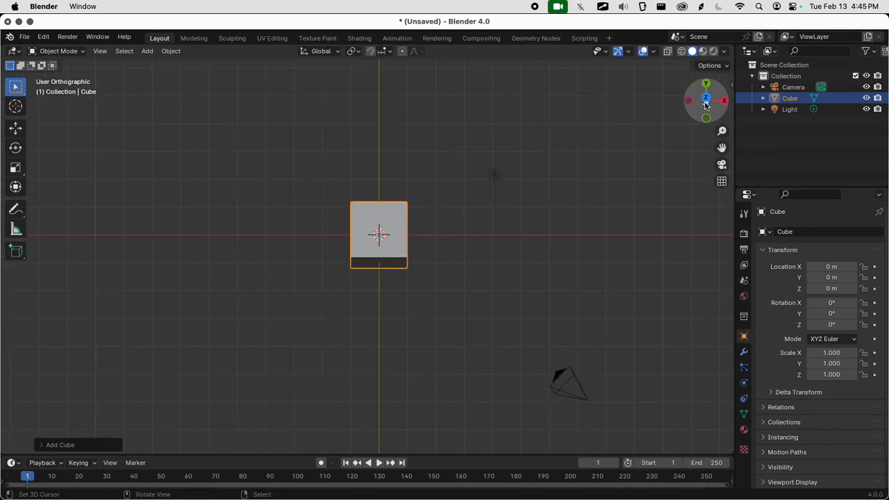
{"action": "left_click", "coordinate": [706, 102]}
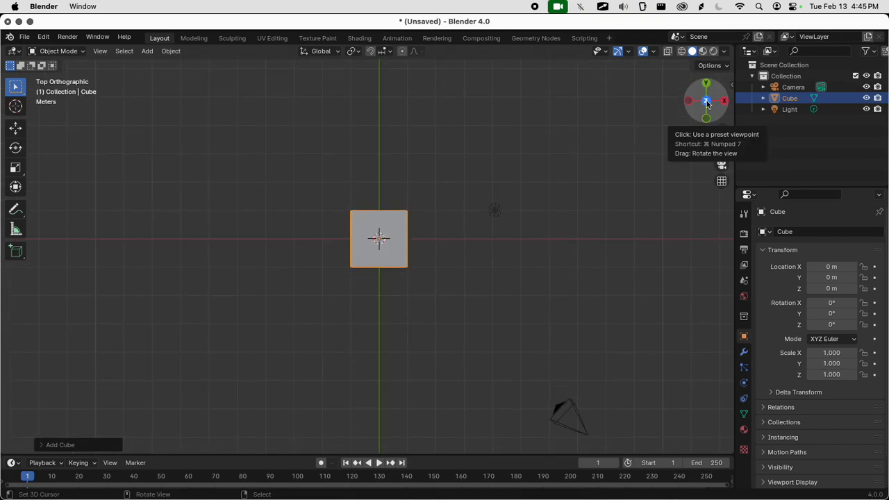
{"action": "left_click", "coordinate": [706, 102]}
{"action": "left_click", "coordinate": [707, 102]}
{"action": "left_click", "coordinate": [706, 102]}
{"action": "left_click", "coordinate": [706, 102]}
View the cube from both directions along the X axis, from the back and from the front
{"action": "left_click", "coordinate": [723, 100]}
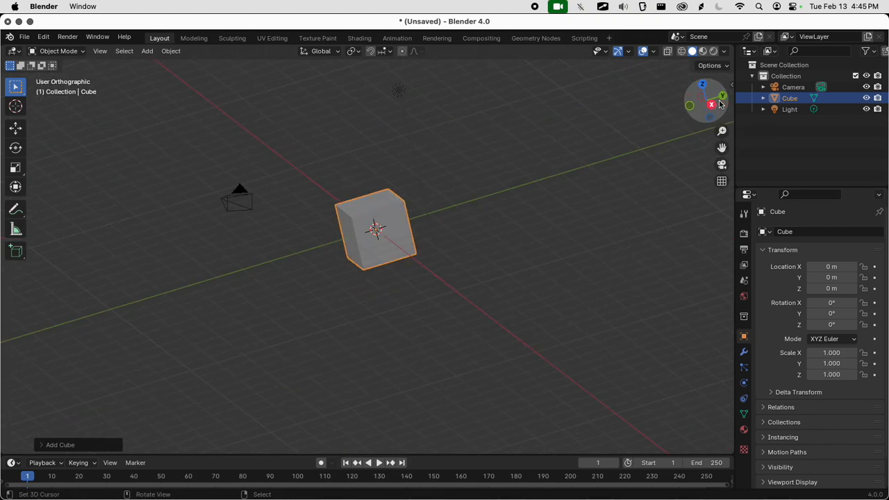
{"action": "left_click", "coordinate": [706, 102]}
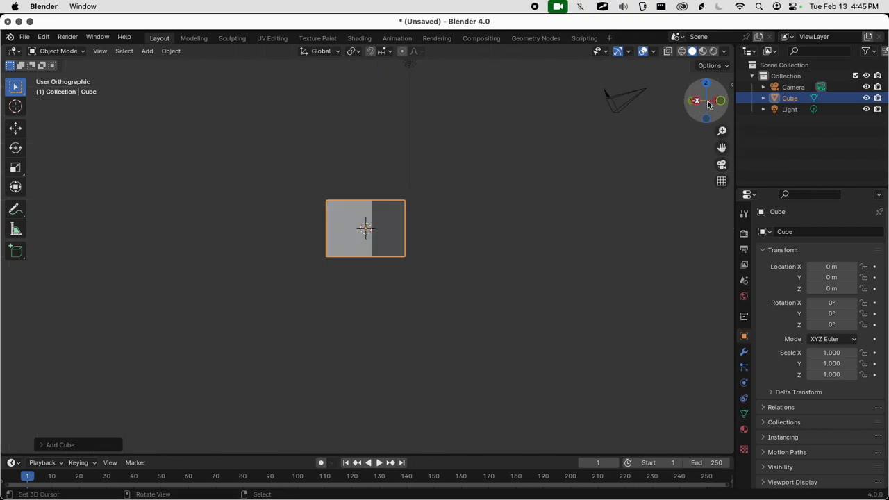
{"action": "left_click", "coordinate": [707, 103]}
{"action": "left_click", "coordinate": [708, 104]}
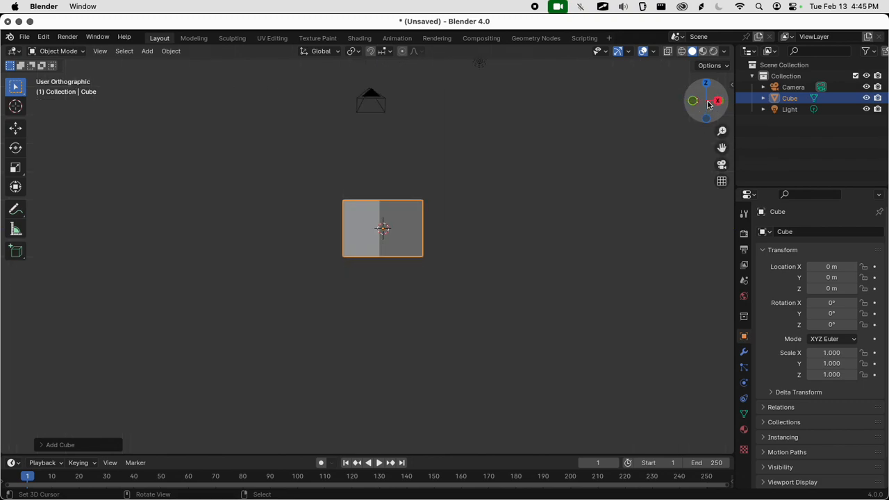
{"action": "left_click", "coordinate": [688, 101]}
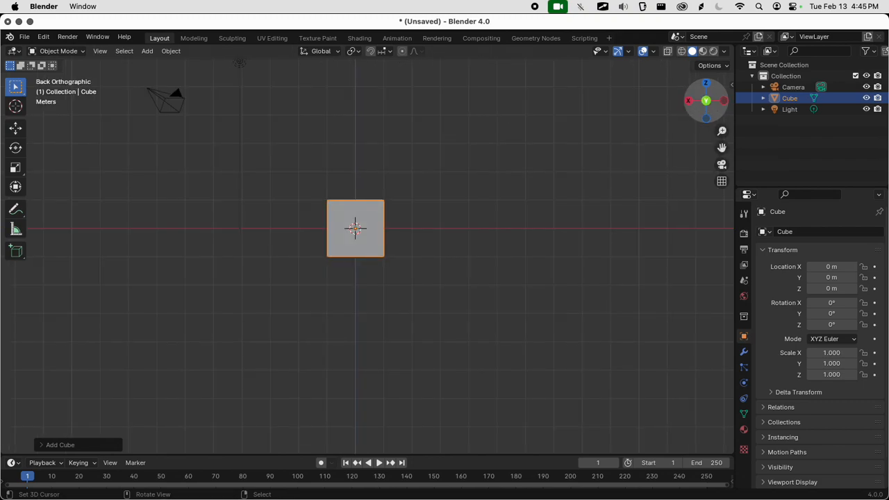
{"action": "left_click", "coordinate": [706, 102]}
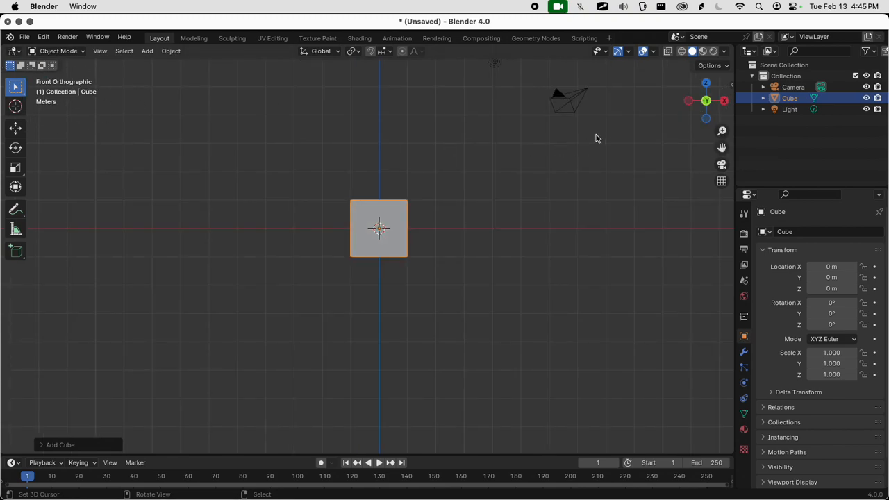
Return to a perspective view and look at the cube close up from one of its corners
{"action": "middle_click_drag", "start_coordinate": [494, 200], "coordinate": [460, 250]}
{"action": "scroll", "coordinate": [461, 250], "scroll_direction": "up", "scroll_amount": 4}
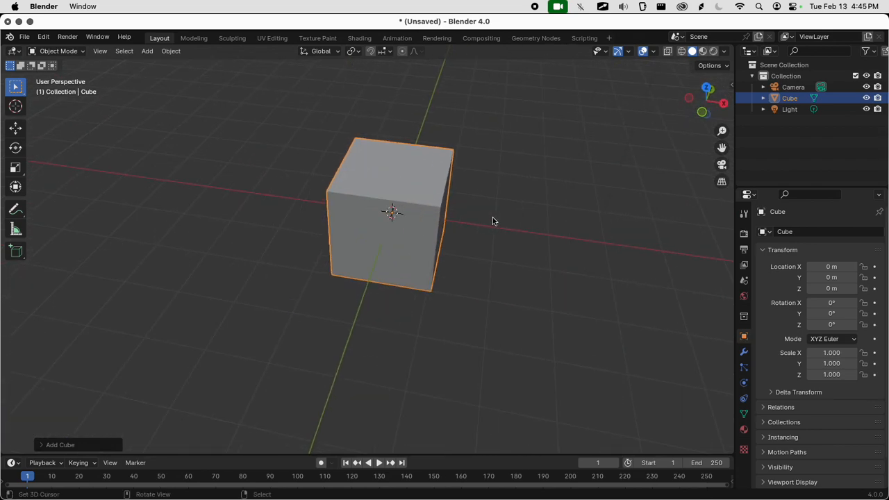
{"action": "left_click_drag", "start_coordinate": [706, 89], "coordinate": [676, 111]}
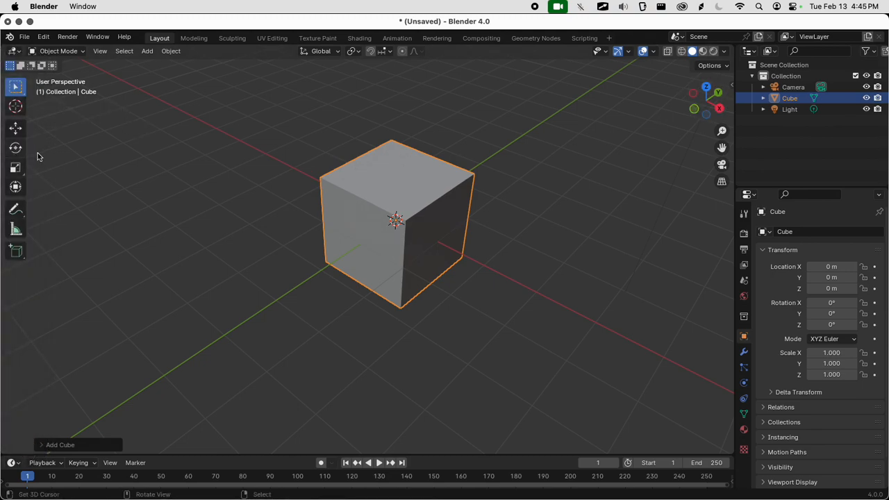
Hide and restore the viewport toolbar, and box-select the cube, the camera and the light together
{"action": "key", "text": "t"}
{"action": "key", "text": "t"}
{"action": "scroll", "coordinate": [165, 104], "scroll_direction": "down", "scroll_amount": 4}
{"action": "left_click_drag", "start_coordinate": [239, 126], "coordinate": [517, 360]}
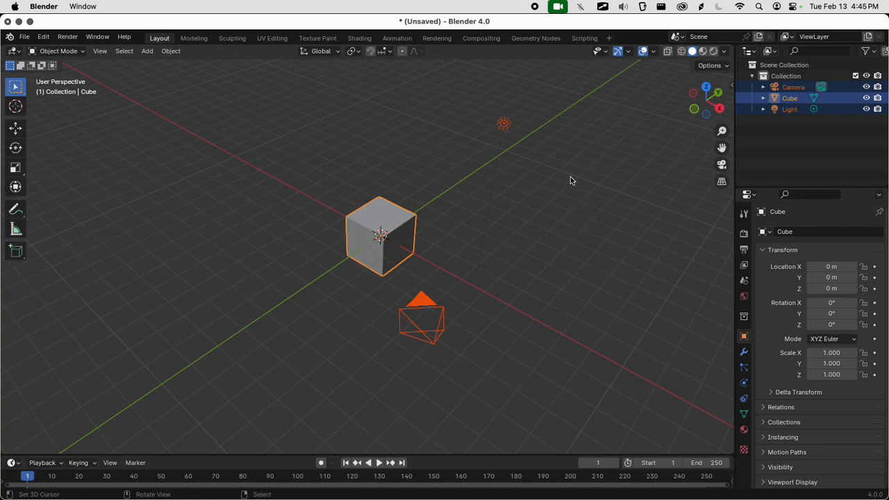
{"action": "left_click_drag", "start_coordinate": [562, 99], "coordinate": [269, 371]}
Reset the 3D cursor to the world origin and frame all objects in the view
{"action": "key", "text": "shift+c"}
{"action": "scroll", "coordinate": [291, 334], "scroll_direction": "up", "scroll_amount": 3}
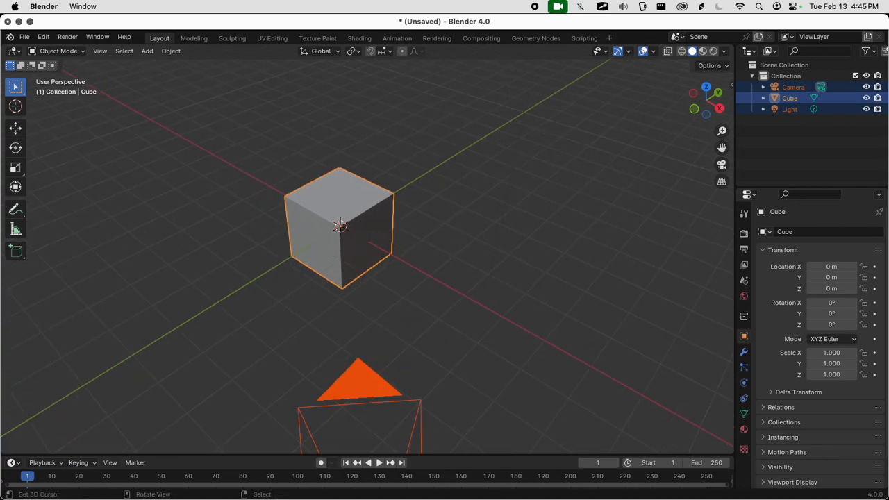
{"action": "middle_click_drag", "start_coordinate": [375, 257], "coordinate": [433, 271]}
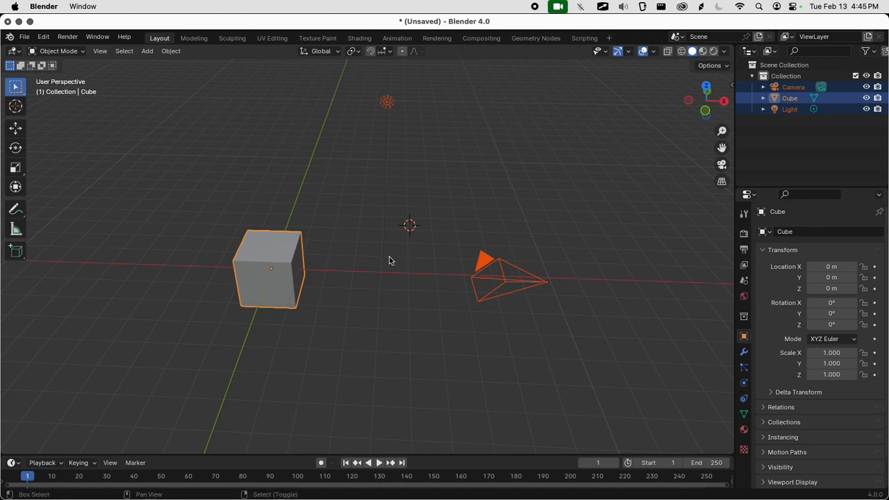
{"action": "key", "text": "shift+c"}
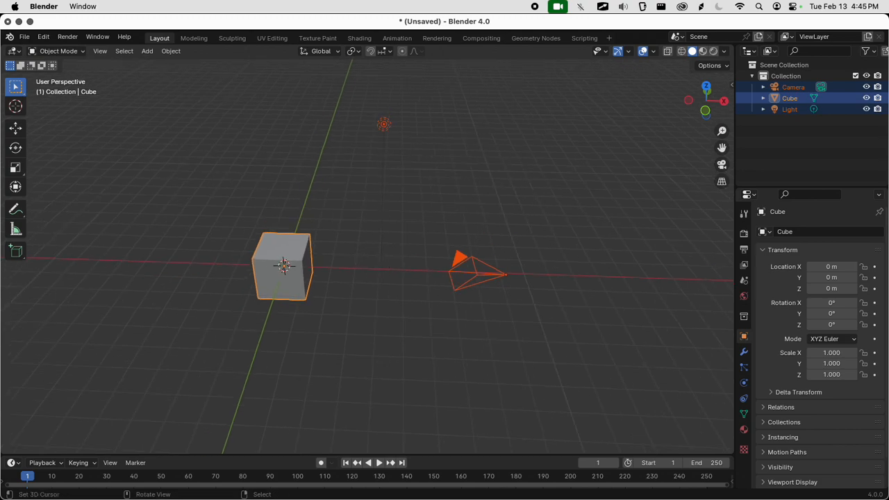
Leave only the cube selected, try moving it with the Move tool, and undo that move
{"action": "key", "text": "alt+a"}
{"action": "left_click", "coordinate": [296, 245]}
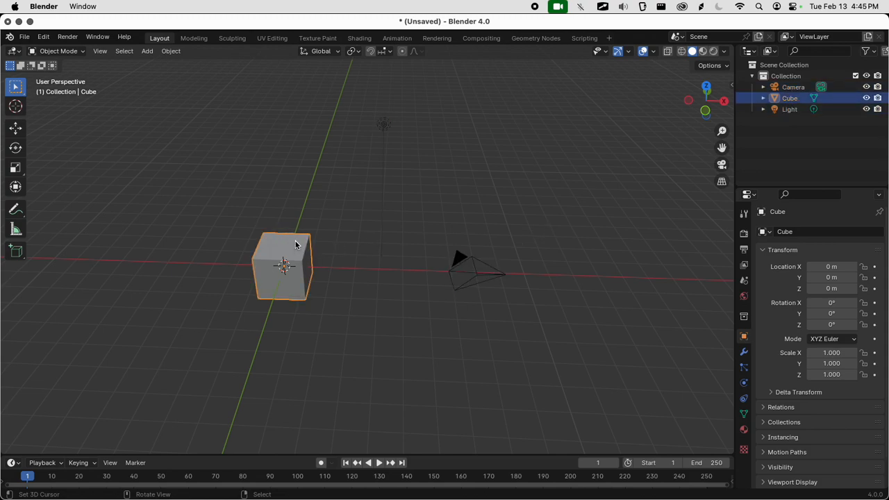
{"action": "left_click", "coordinate": [17, 128]}
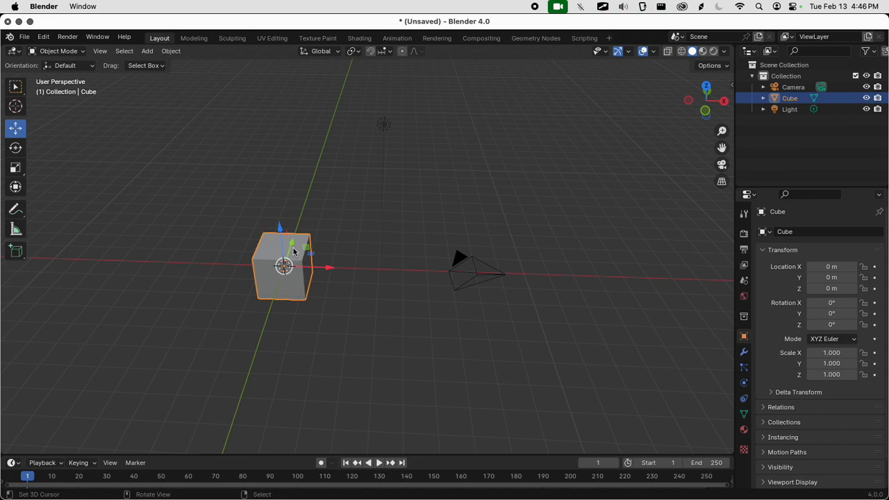
{"action": "left_click_drag", "start_coordinate": [284, 266], "coordinate": [411, 272]}
{"action": "key", "text": "super+z"}
Try rotating the cube with the Rotate tool, undo the rotation, and return from the Scale tool to box selection
{"action": "left_click", "coordinate": [15, 147]}
{"action": "left_click_drag", "start_coordinate": [280, 239], "coordinate": [280, 176]}
{"action": "key", "text": "super+z"}
{"action": "left_click", "coordinate": [15, 167]}
{"action": "key", "text": "Escape"}
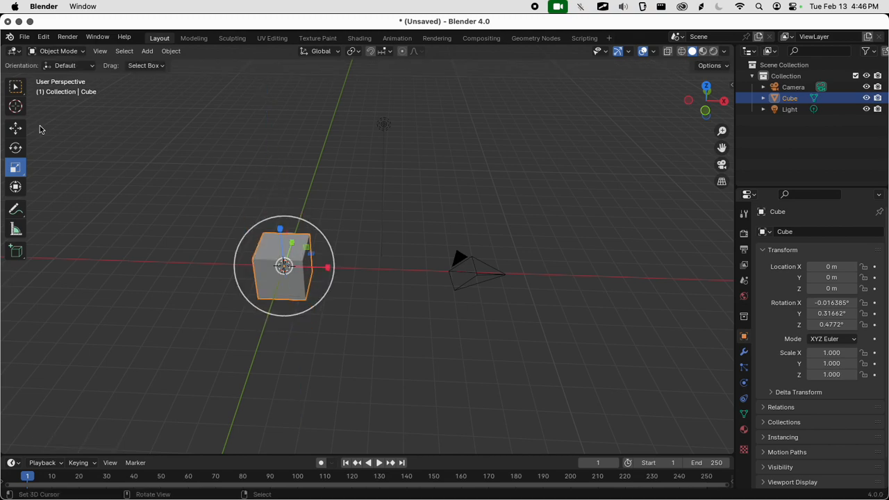
{"action": "left_click", "coordinate": [16, 87]}
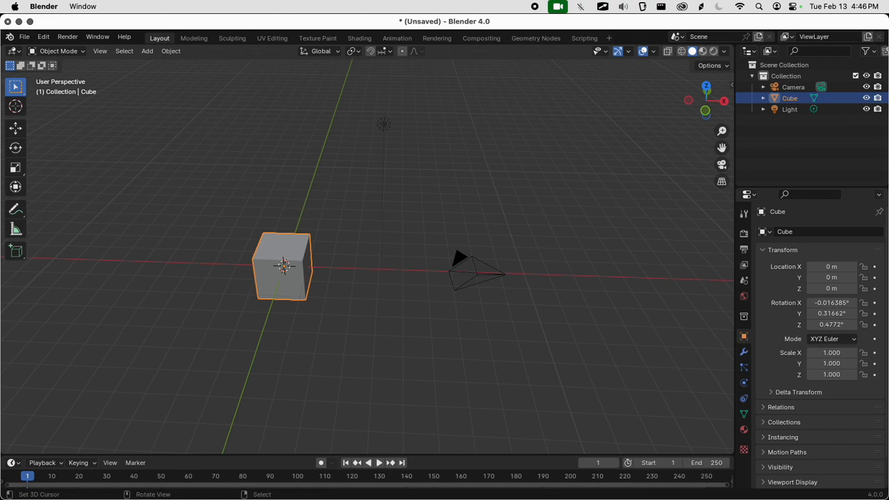
Look up the transform commands for objects, and try a free move of the cube without keeping it
{"action": "left_click", "coordinate": [172, 52]}
{"action": "mouse_move", "coordinate": [209, 63]}
{"action": "key", "text": "g"}
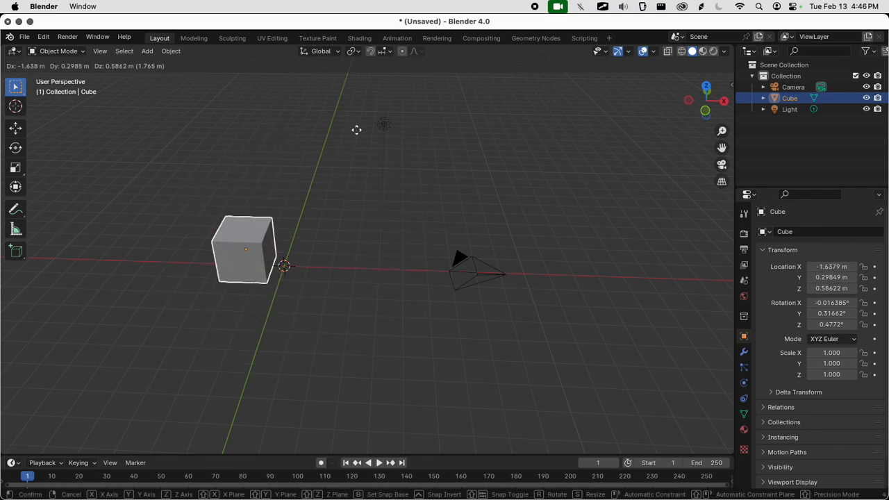
{"action": "key", "text": "Escape"}
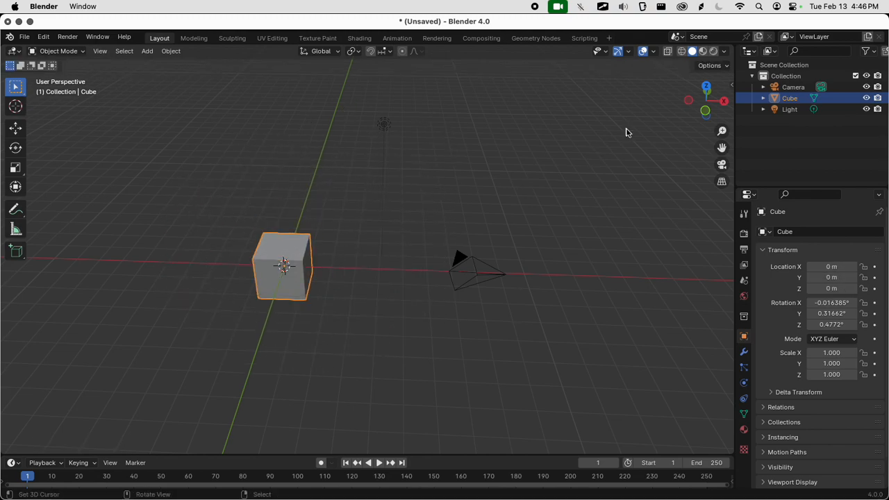
Move the cube freely up to about 1.19 m on Z in the right orthographic view, and clear its location
{"action": "left_click", "coordinate": [724, 101]}
{"action": "key", "text": "g"}
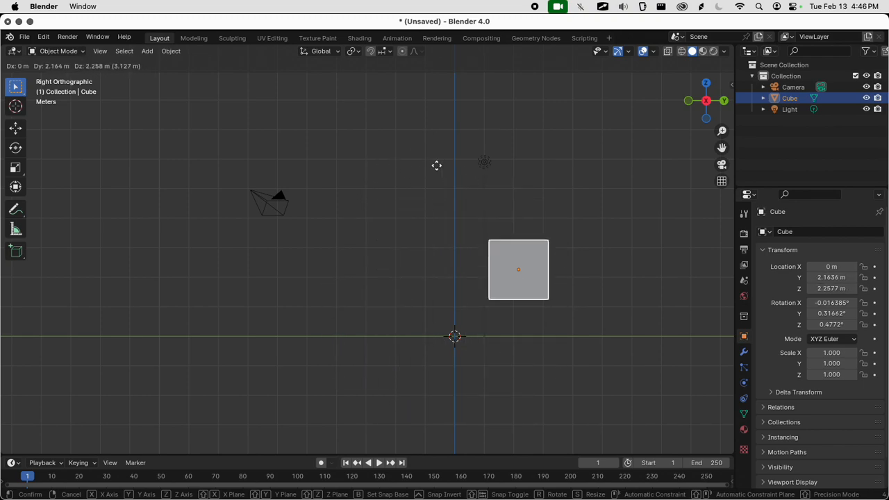
{"action": "left_click", "coordinate": [448, 232]}
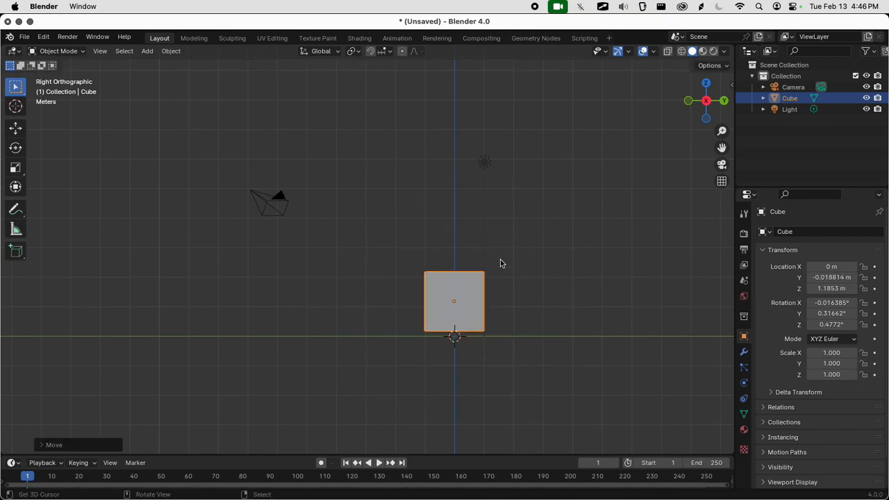
{"action": "left_click", "coordinate": [706, 100]}
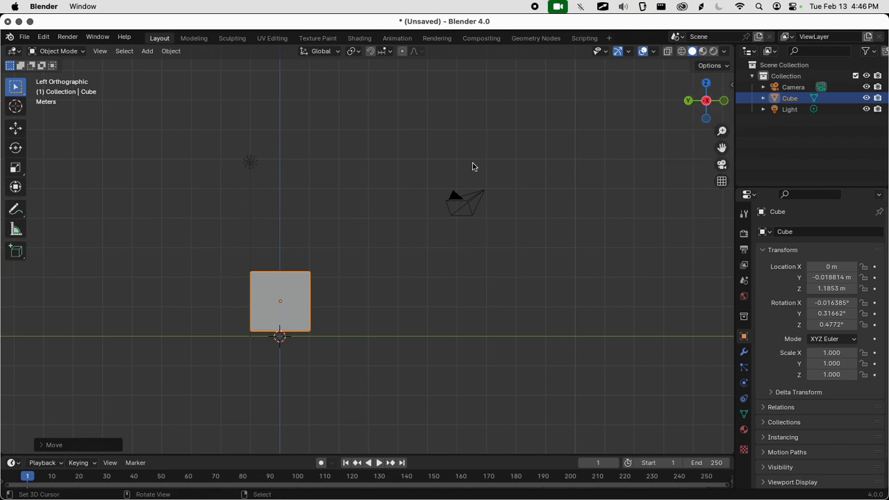
{"action": "key", "text": "alt+g"}
Move the cube about 2.27 m along the global X axis in a perspective view
{"action": "middle_click_drag", "start_coordinate": [348, 218], "coordinate": [380, 244]}
{"action": "scroll", "coordinate": [303, 271], "scroll_direction": "down", "scroll_amount": 4}
{"action": "scroll", "coordinate": [389, 245], "scroll_direction": "up", "scroll_amount": 5}
{"action": "key", "text": "g"}
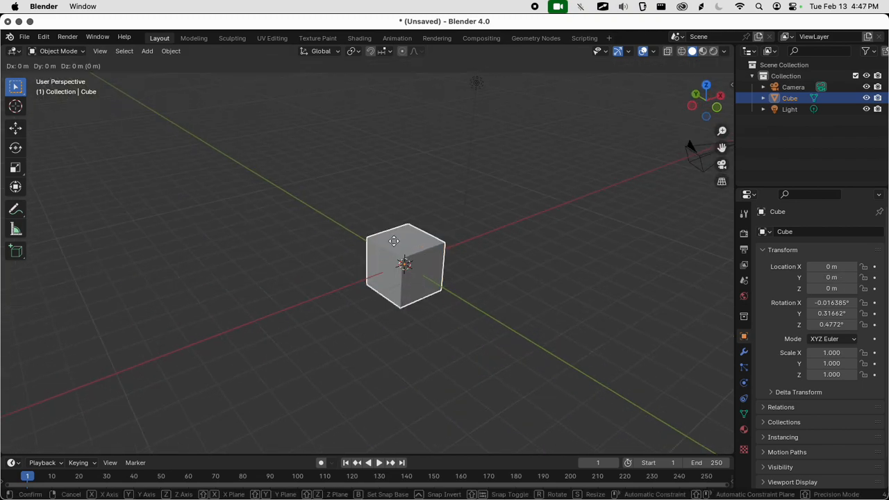
{"action": "key", "text": "x"}
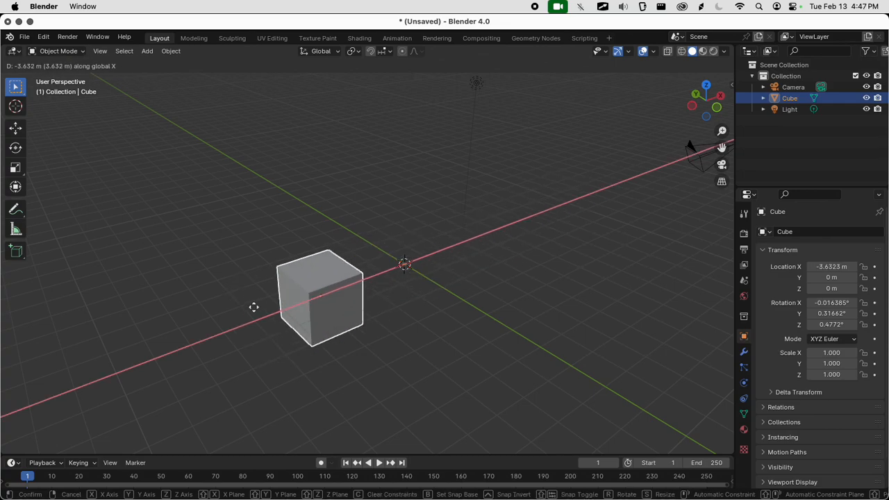
{"action": "left_click", "coordinate": [452, 261]}
Move the cube about -1.5 m along the global Y axis
{"action": "key", "text": "g"}
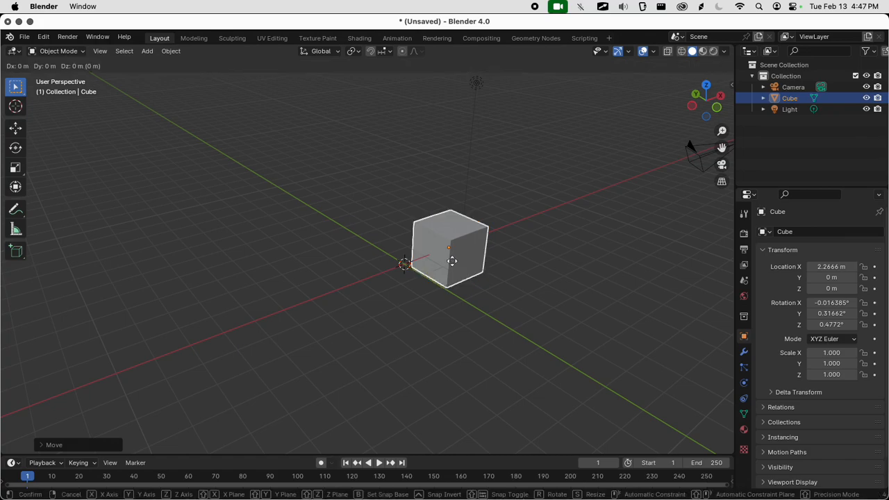
{"action": "key", "text": "y"}
{"action": "left_click", "coordinate": [486, 264]}
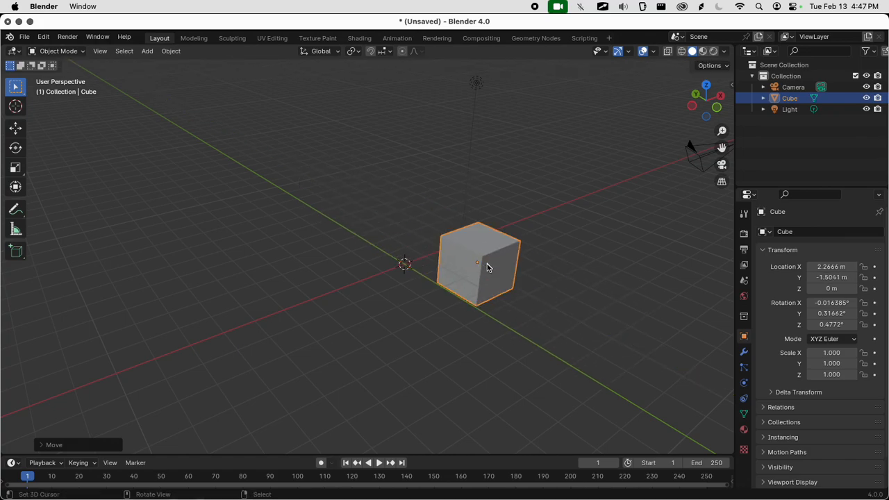
Try to move the cube along the global Z axis, and clear its location
{"action": "key", "text": "g"}
{"action": "key", "text": "z"}
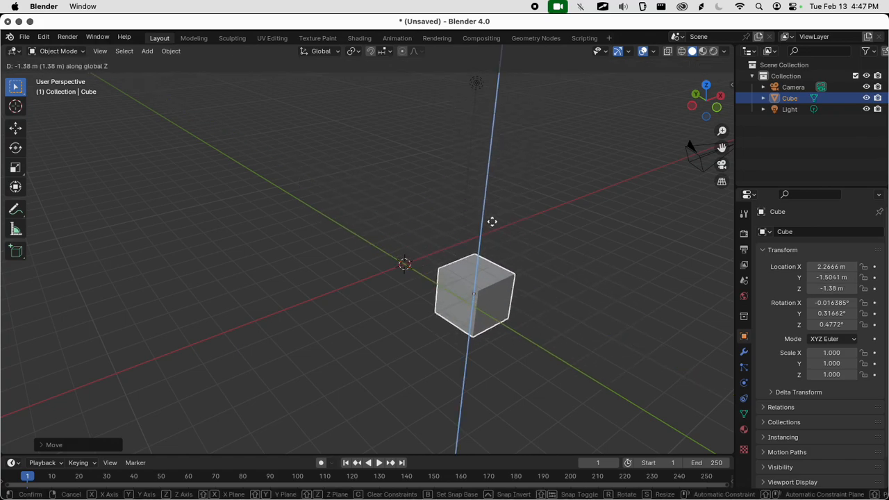
{"action": "left_click", "coordinate": [480, 206]}
{"action": "key", "text": "alt+g"}
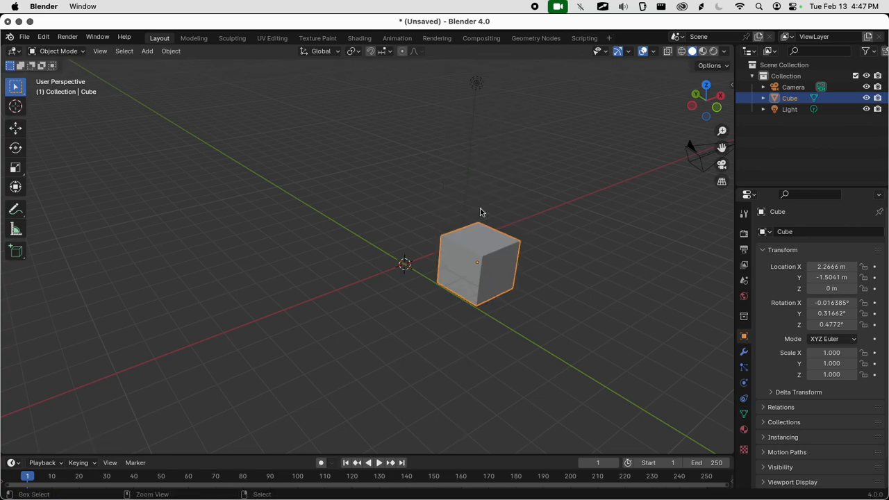
Move the cube only within the XY plane, to about X 1.84 m and Y 3.81 m, and clear its location
{"action": "key", "text": "g"}
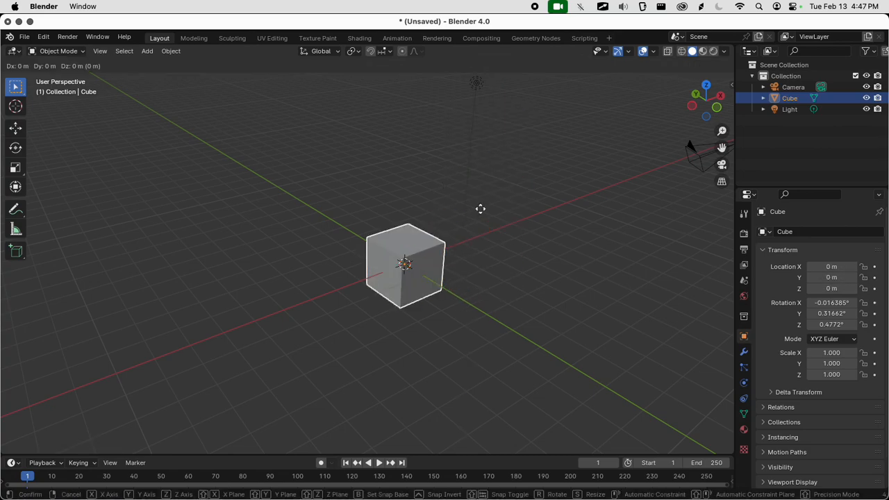
{"action": "key", "text": "shift+z"}
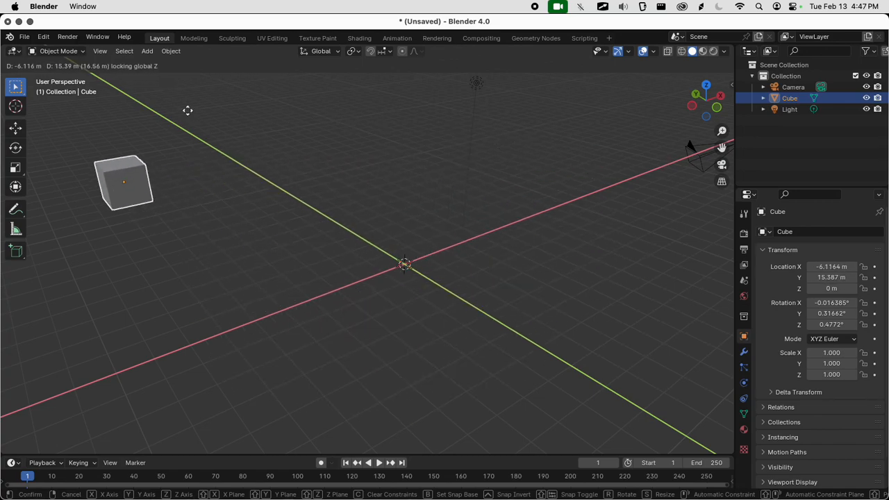
{"action": "key", "text": "Escape"}
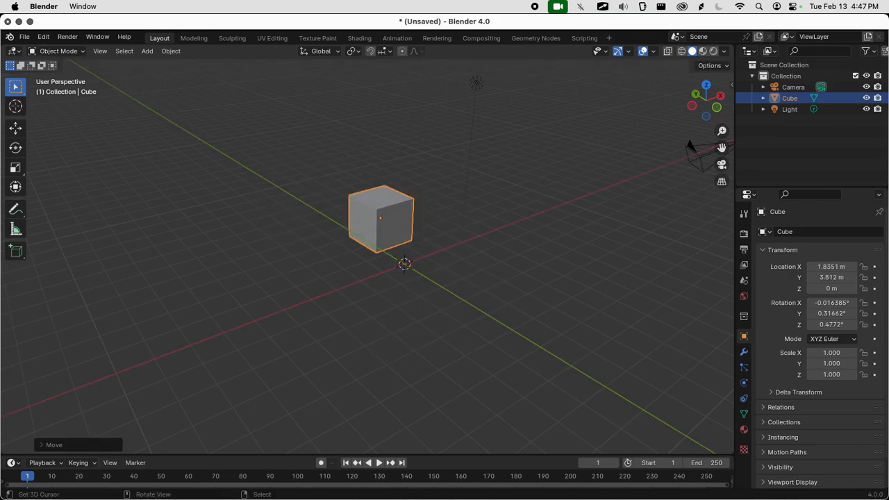
{"action": "key", "text": "alt+g"}
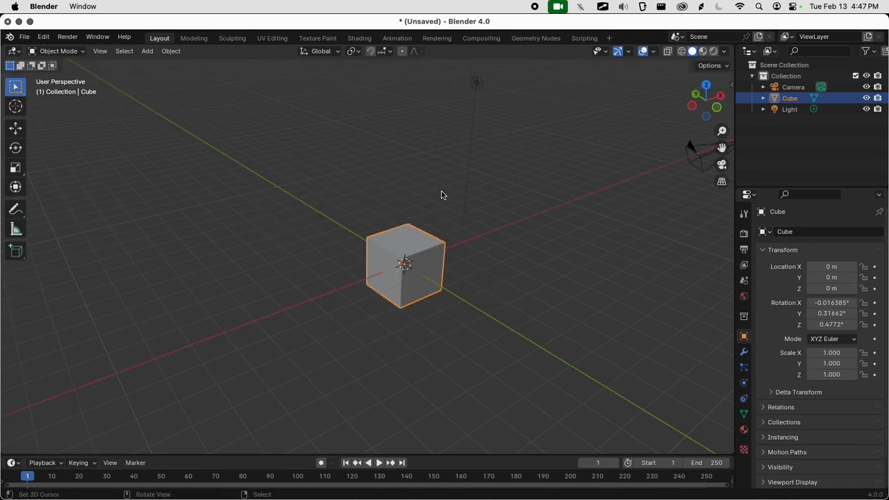
Try rotating the cube around the global X, Y and Z axes in turn
{"action": "key", "text": "r"}
{"action": "key", "text": "x"}
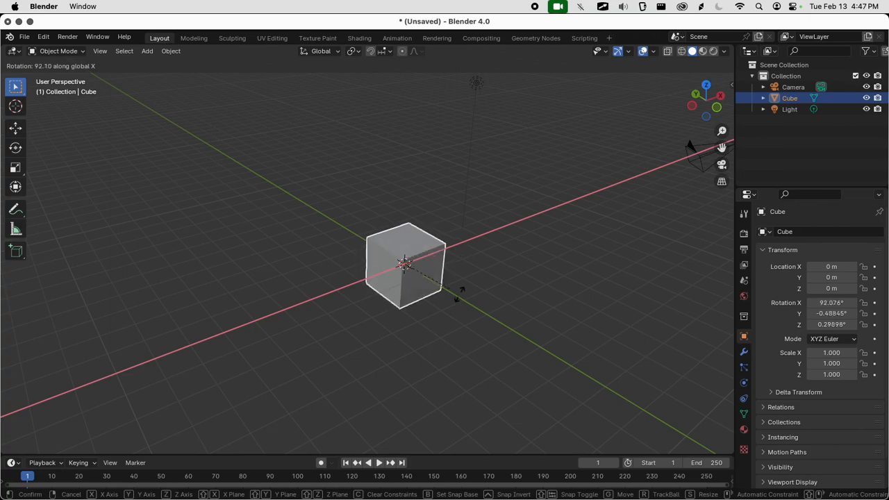
{"action": "key", "text": "y"}
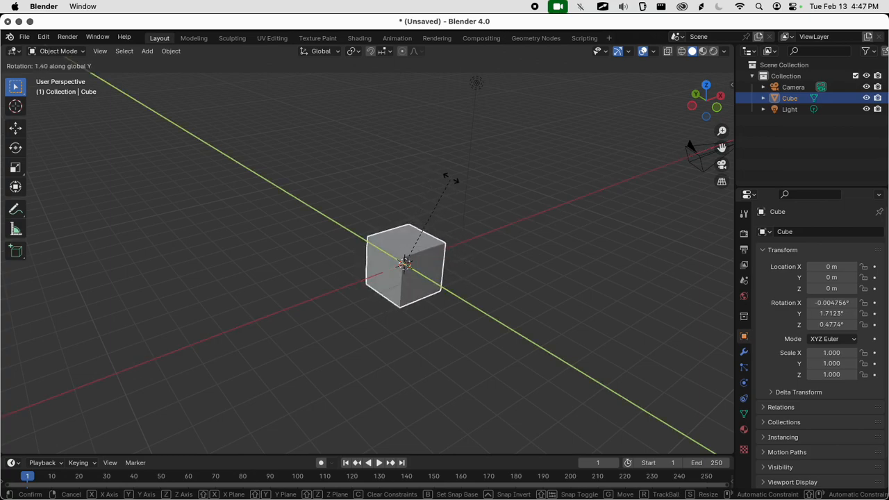
{"action": "key", "text": "z"}
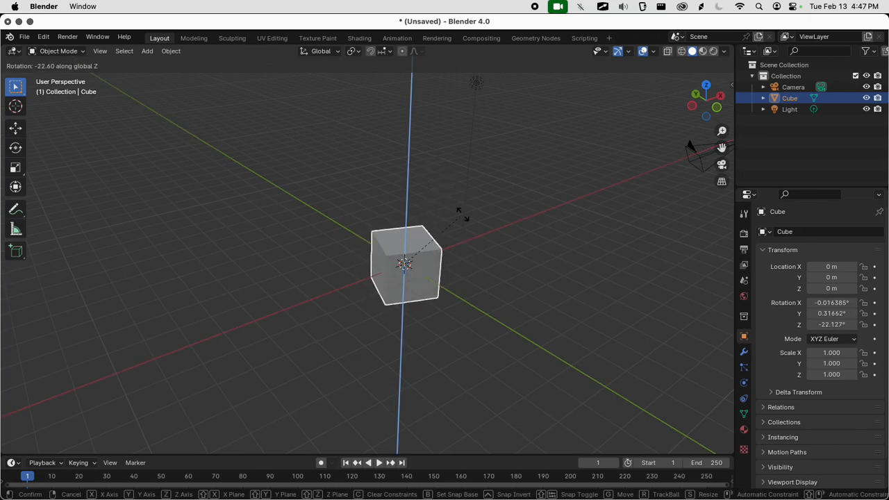
Try scaling the cube along the global X, Y and Z axes in turn, and undo the scaling
{"action": "key", "text": "s"}
{"action": "key", "text": "x"}
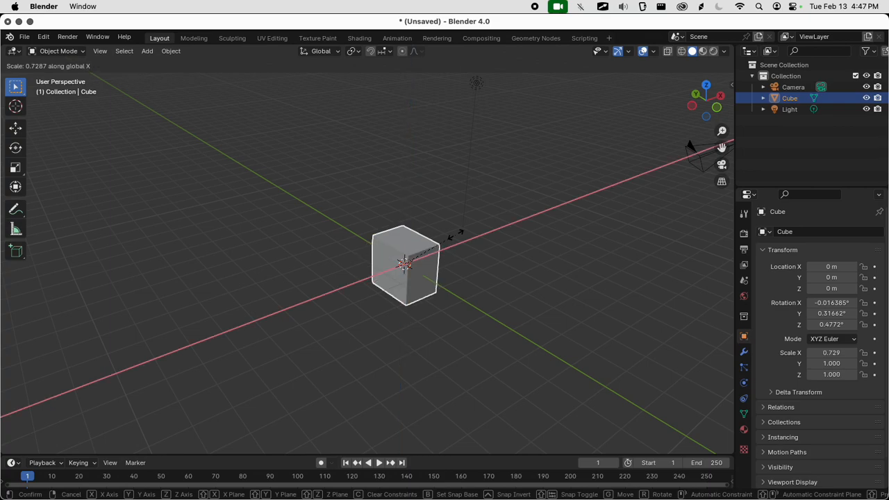
{"action": "key", "text": "y"}
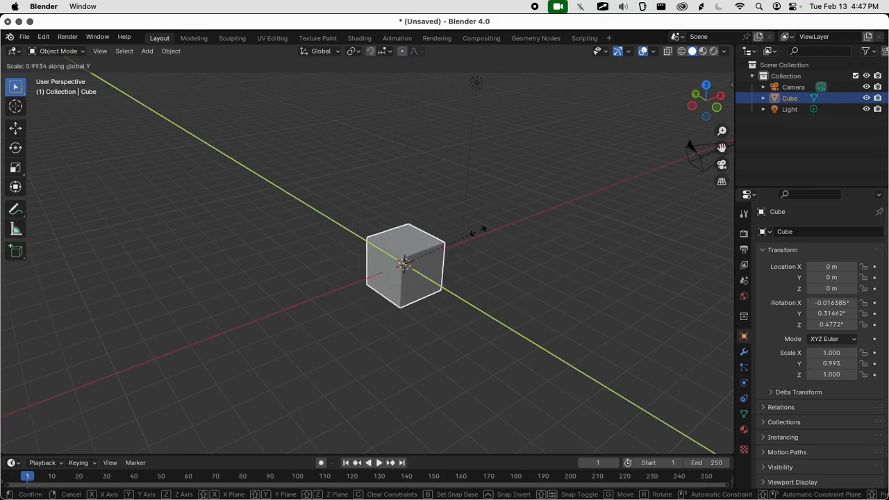
{"action": "key", "text": "z"}
{"action": "left_click", "coordinate": [507, 233]}
{"action": "key", "text": "super+z"}
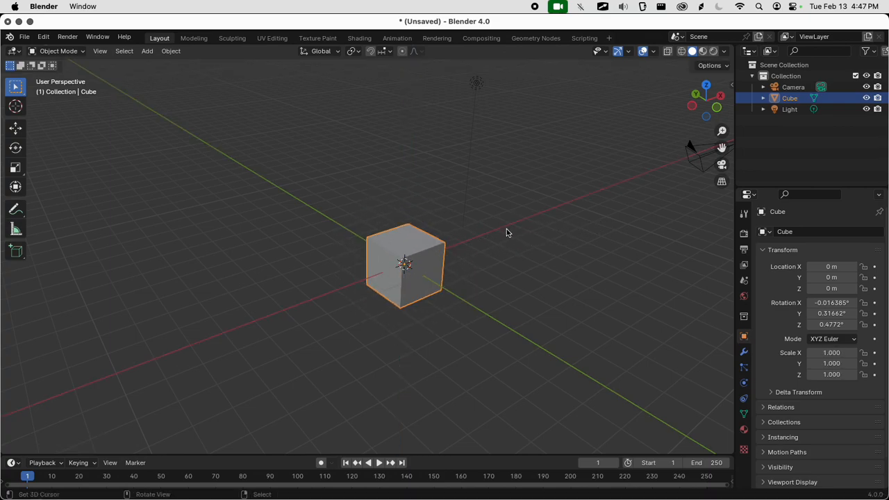
Move the cube exactly 5 m along the global X axis
{"action": "middle_click_drag", "start_coordinate": [506, 232], "coordinate": [476, 240]}
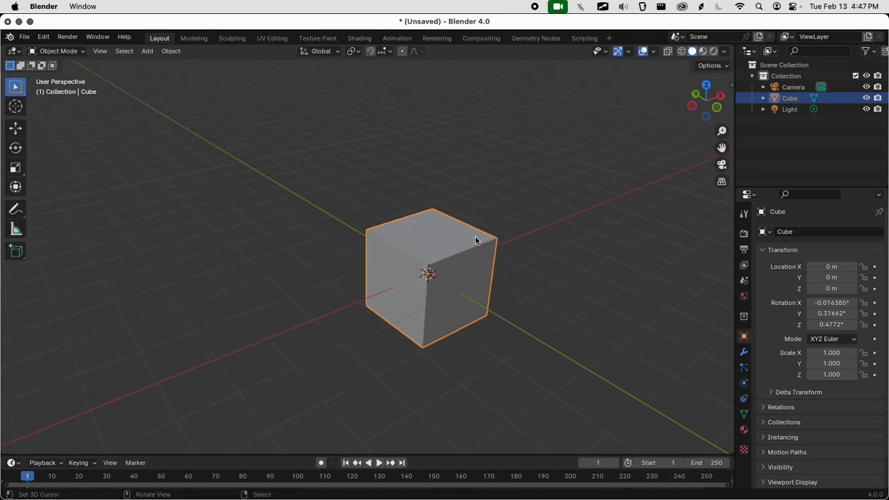
{"action": "key", "text": "g"}
{"action": "key", "text": "x"}
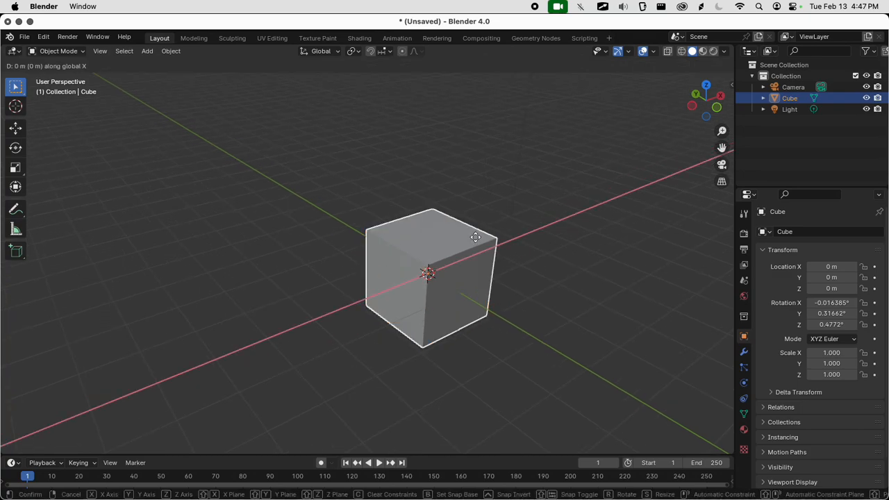
{"action": "key", "text": "5"}
{"action": "left_click", "coordinate": [476, 239]}
Move the cube by exactly -5 m along the global X axis
{"action": "middle_click_drag", "start_coordinate": [477, 239], "coordinate": [417, 264]}
{"action": "scroll", "coordinate": [417, 264], "scroll_direction": "down", "scroll_amount": 5}
{"action": "key", "text": "g"}
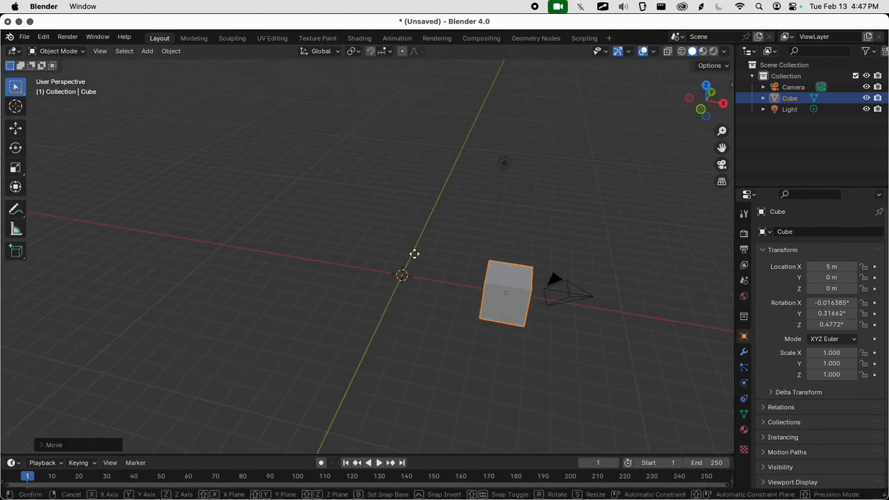
{"action": "key", "text": "x"}
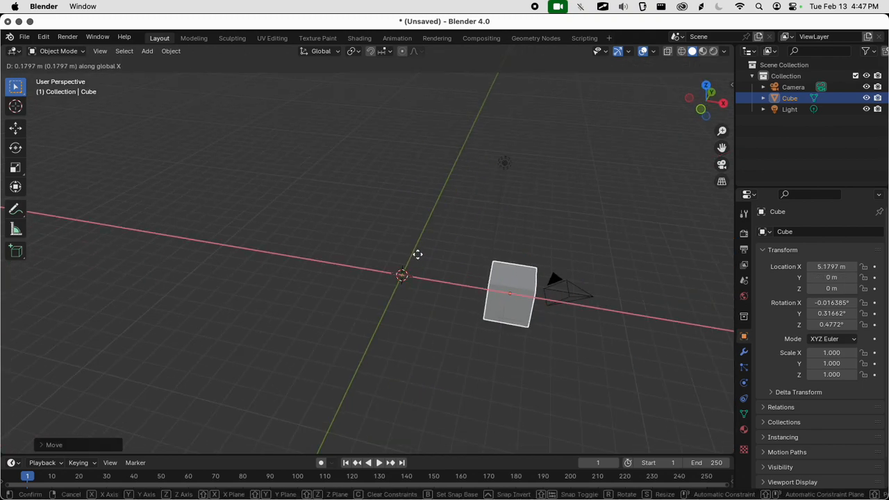
{"action": "type", "text": "-5"}
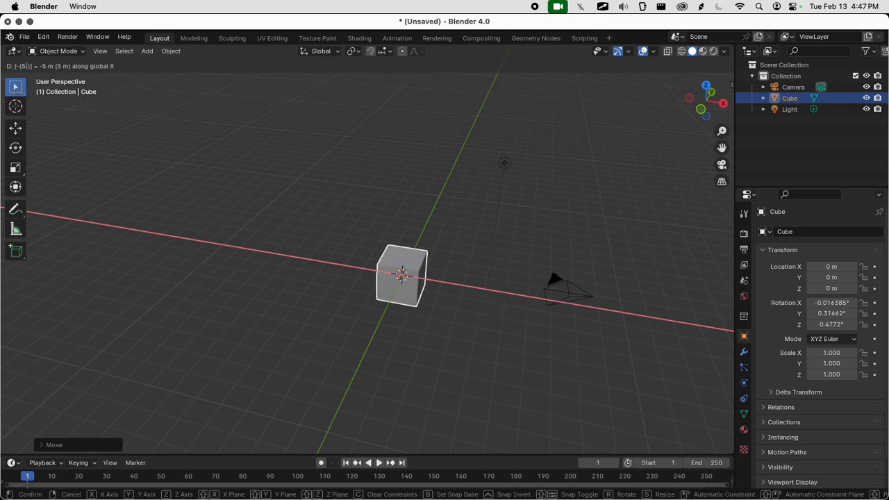
{"action": "key", "text": "Return"}
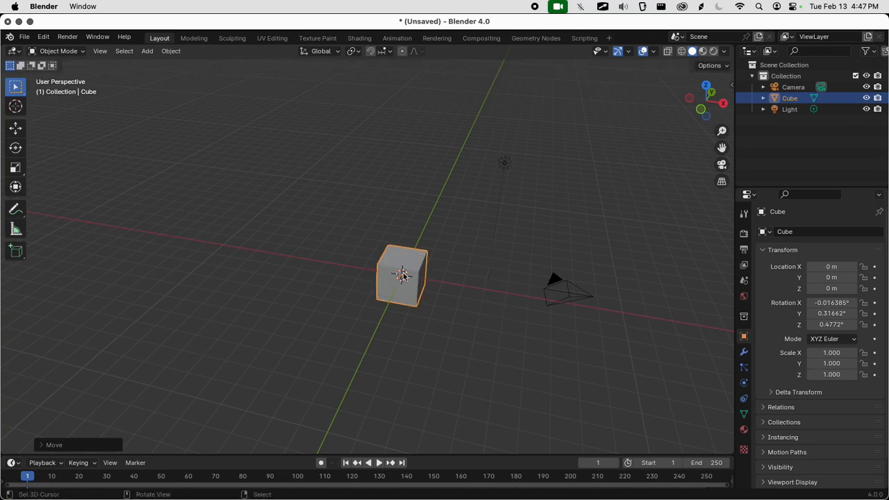
{"action": "middle_click_drag", "start_coordinate": [402, 275], "coordinate": [488, 282]}
{"action": "scroll", "coordinate": [489, 282], "scroll_direction": "up", "scroll_amount": 5}
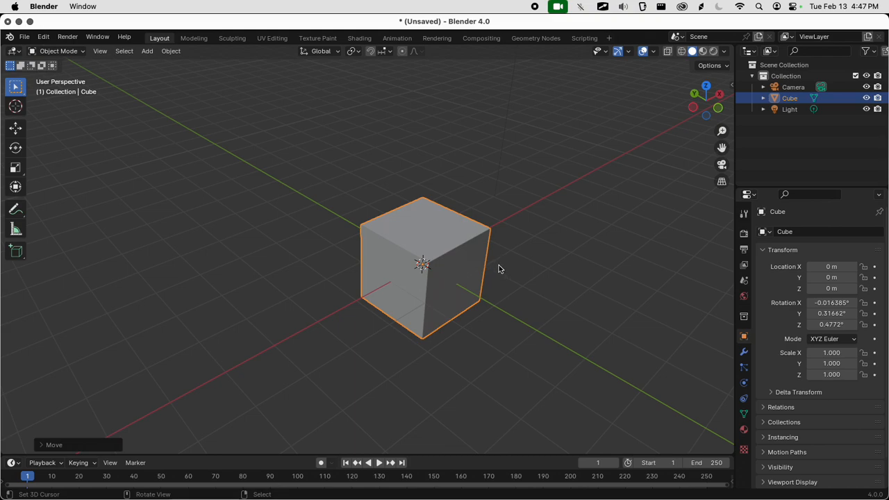
{"action": "scroll", "coordinate": [503, 262], "scroll_direction": "down", "scroll_amount": 4}
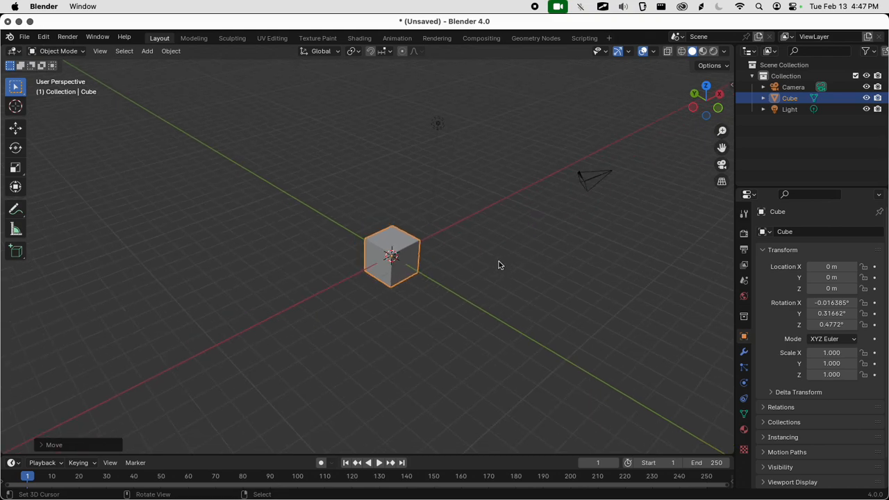
{"action": "middle_click_drag", "start_coordinate": [483, 261], "coordinate": [441, 251], "text": "shift"}
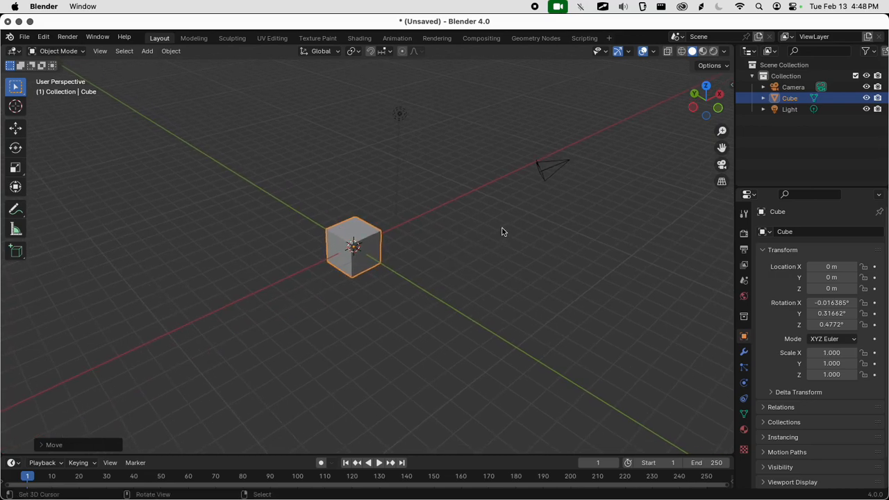
Set the cube's rotation to 0° on the X, Y and Z axes
{"action": "key", "text": "n"}
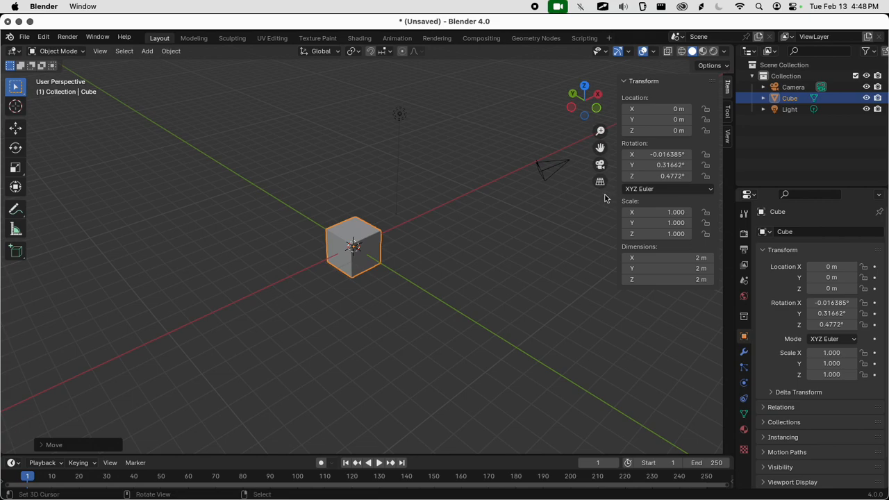
{"action": "key", "text": "n"}
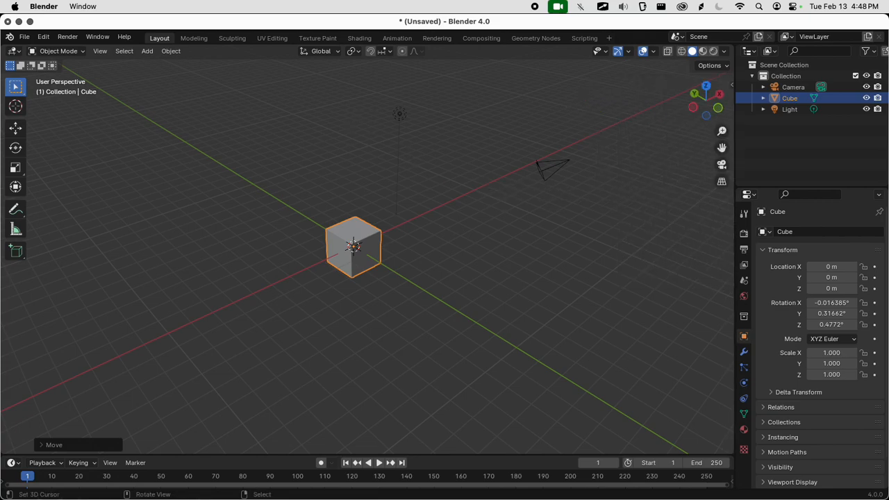
{"action": "key", "text": "ctrl+a"}
{"action": "key", "text": "n"}
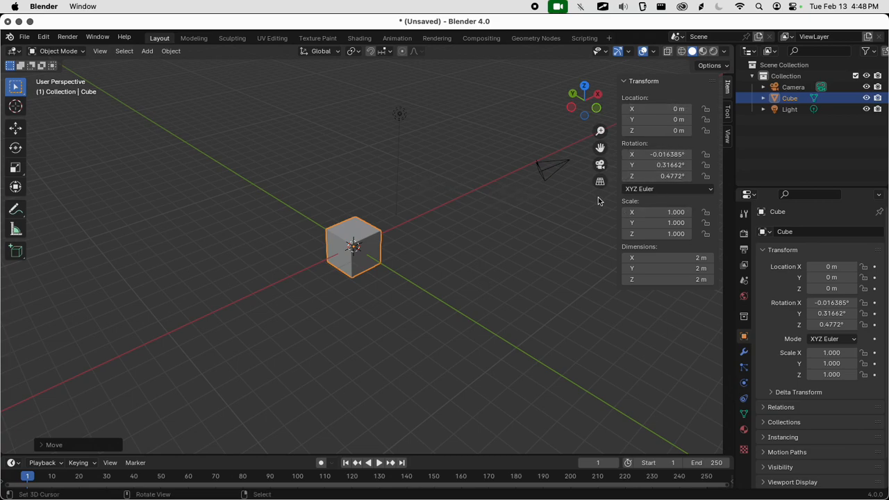
{"action": "left_click", "coordinate": [648, 154]}
{"action": "type", "text": "0"}
{"action": "key", "text": "Return"}
{"action": "left_click", "coordinate": [651, 165]}
{"action": "type", "text": "0"}
{"action": "key", "text": "Return"}
{"action": "left_click", "coordinate": [651, 175]}
{"action": "type", "text": "0"}
{"action": "key", "text": "Return"}
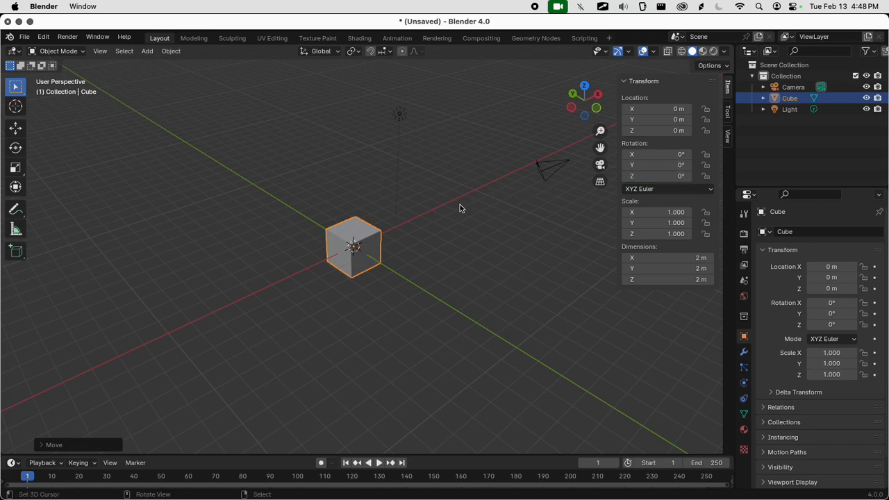
{"action": "key", "text": "n"}
Collapse the Transform section in the cube's object properties
{"action": "scroll", "coordinate": [417, 214], "scroll_direction": "up", "scroll_amount": 2}
{"action": "middle_click_drag", "start_coordinate": [416, 215], "coordinate": [473, 235]}
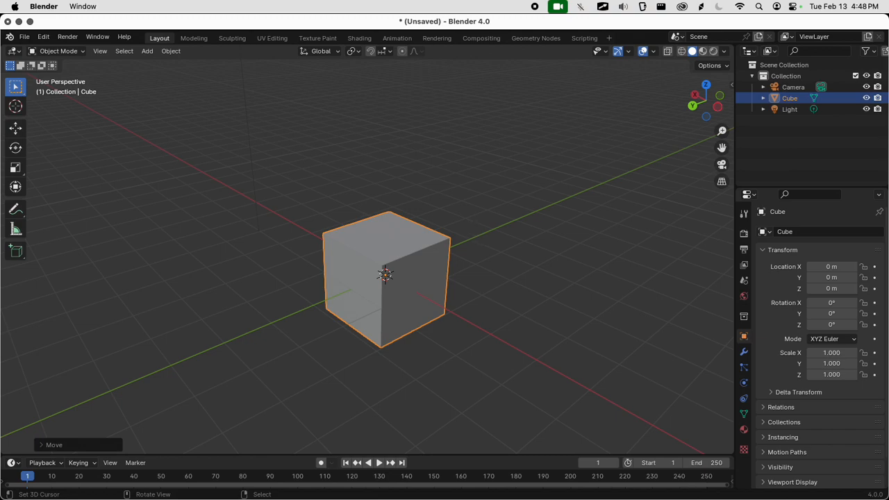
{"action": "left_click", "coordinate": [776, 251]}
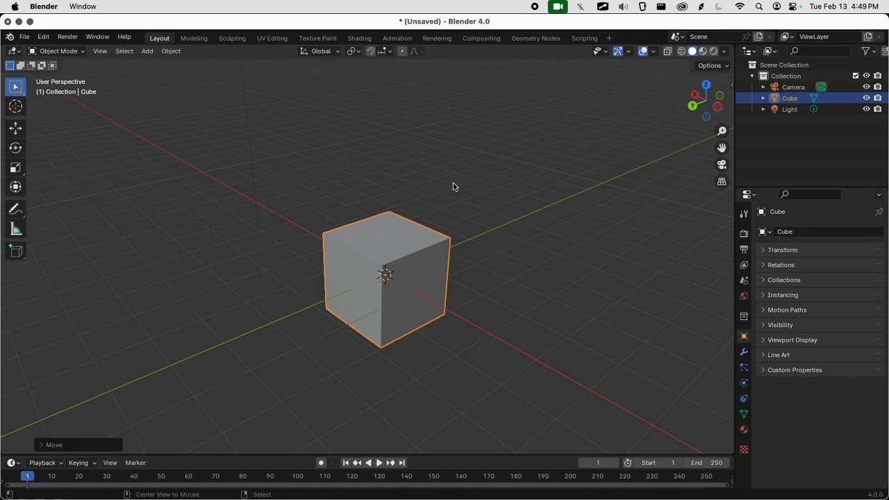
Look up the move command with the operator search and close the search without running anything
{"action": "key", "text": "F3"}
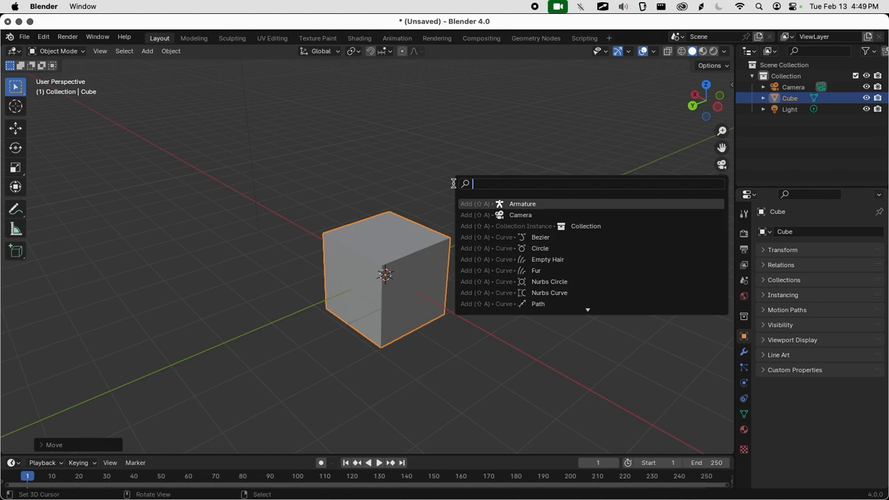
{"action": "type", "text": "move"}
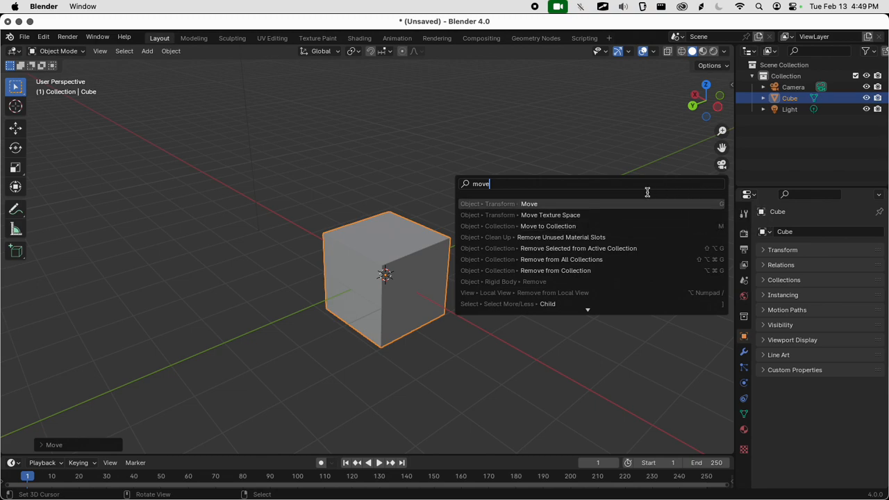
{"action": "key", "text": "Escape"}
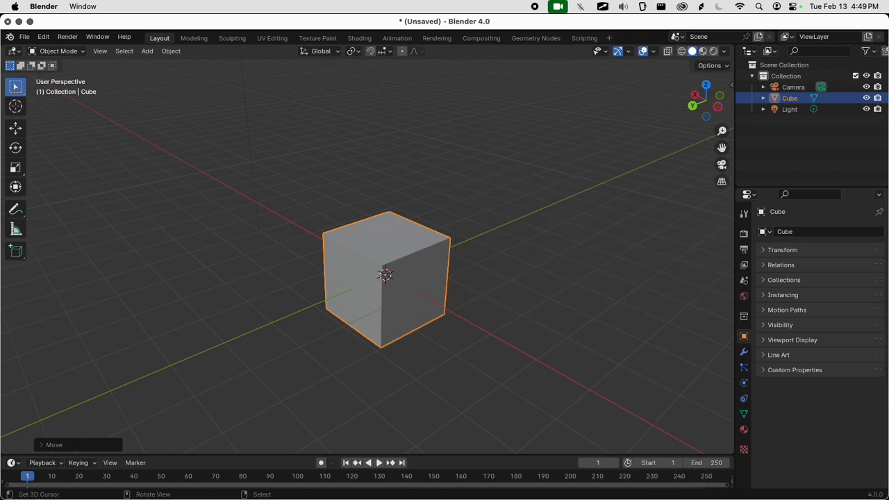
{"action": "scroll", "coordinate": [356, 192], "scroll_direction": "down", "scroll_amount": 3}
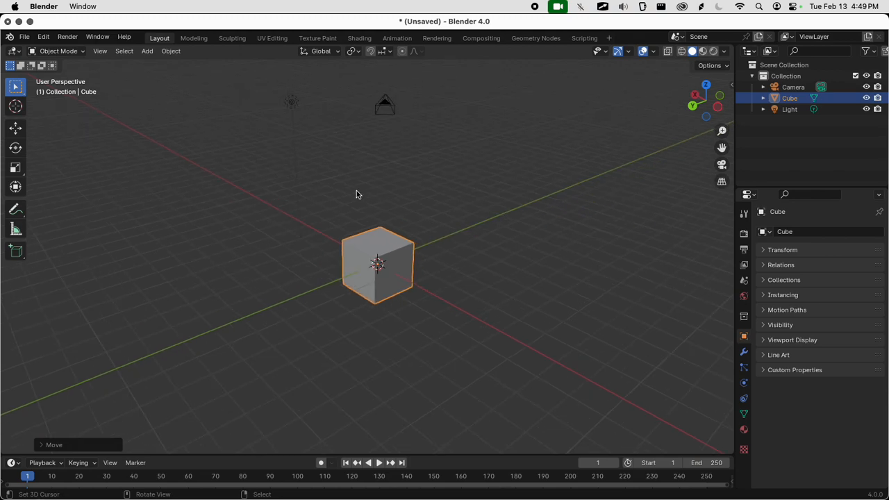
{"action": "scroll", "coordinate": [356, 194], "scroll_direction": "up", "scroll_amount": 4}
{"action": "scroll", "coordinate": [356, 193], "scroll_direction": "up", "scroll_amount": 3}
{"action": "scroll", "coordinate": [357, 192], "scroll_direction": "down", "scroll_amount": 3}
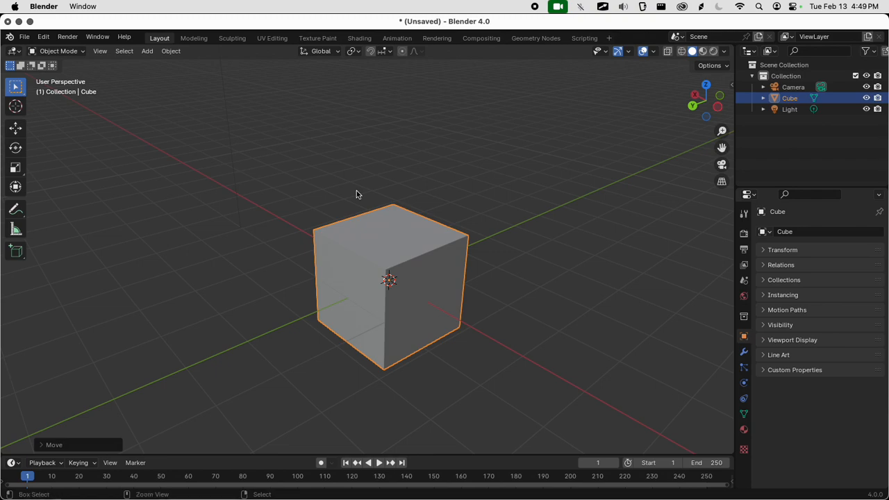
Look up the shortcut for fly navigation in the Preferences keymap by searching for "fly"
{"action": "key", "text": "super+comma"}
{"action": "left_click", "coordinate": [428, 72]}
{"action": "type", "text": "fly"}
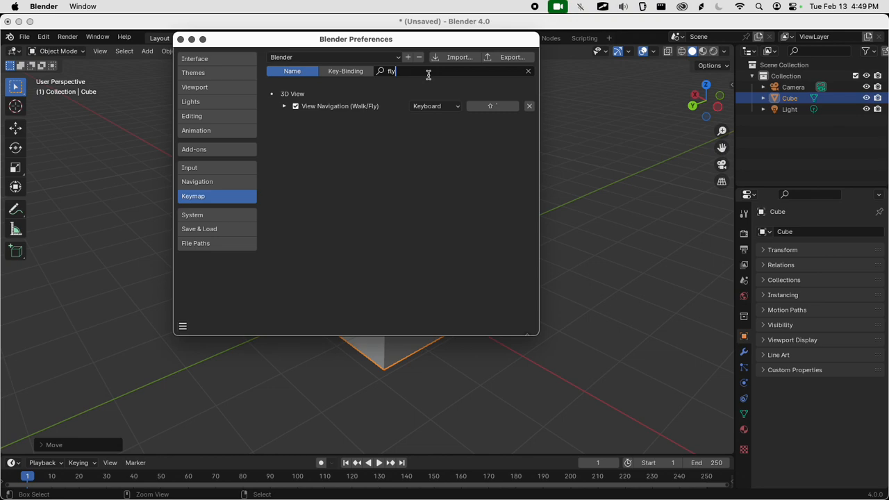
{"action": "key", "text": "super+w"}
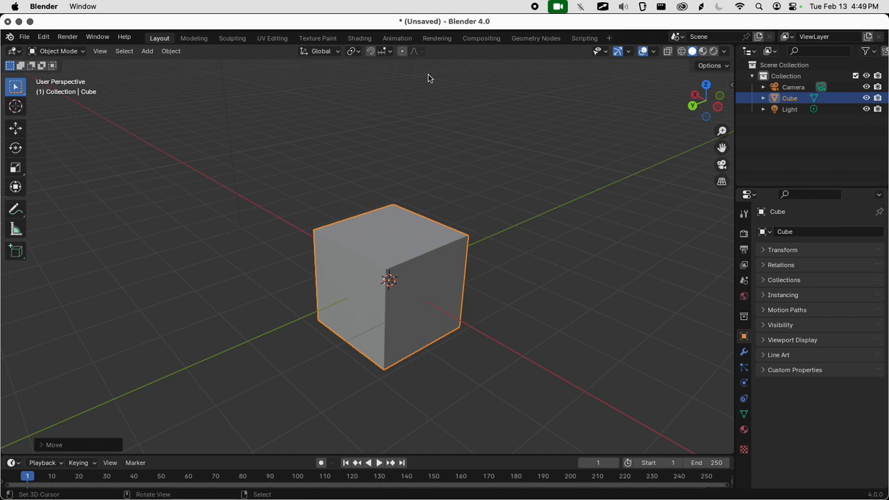
Try walk navigation around the cube, moving forward, backward and sideways, and cancel it to restore the view
{"action": "key", "text": "shift+grave"}
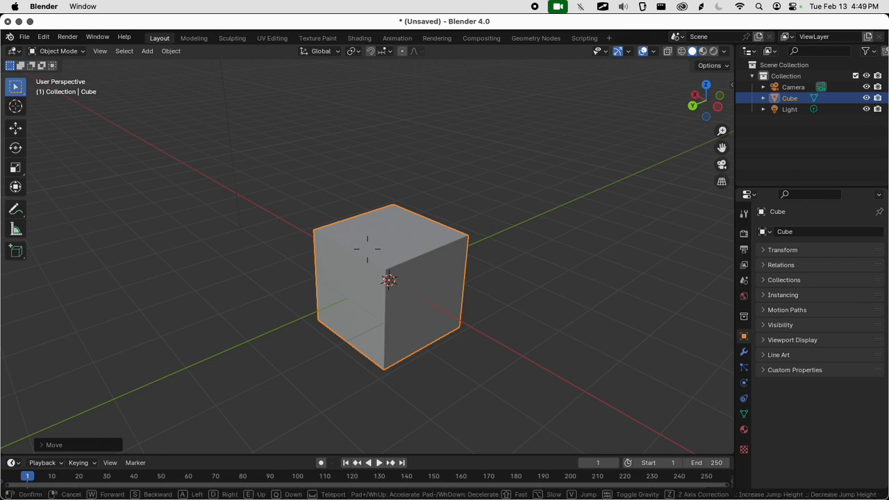
{"action": "key", "text": "w"}
{"action": "key", "text": "w"}
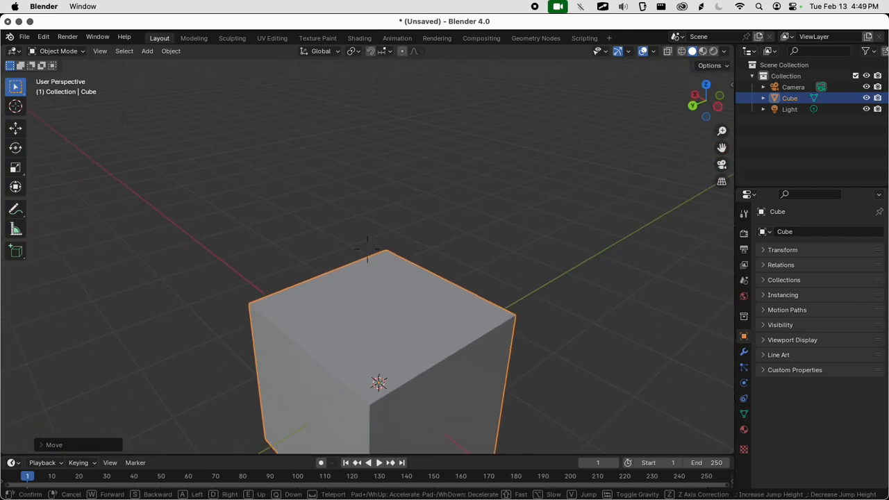
{"action": "key", "text": "s"}
{"action": "key", "text": "w"}
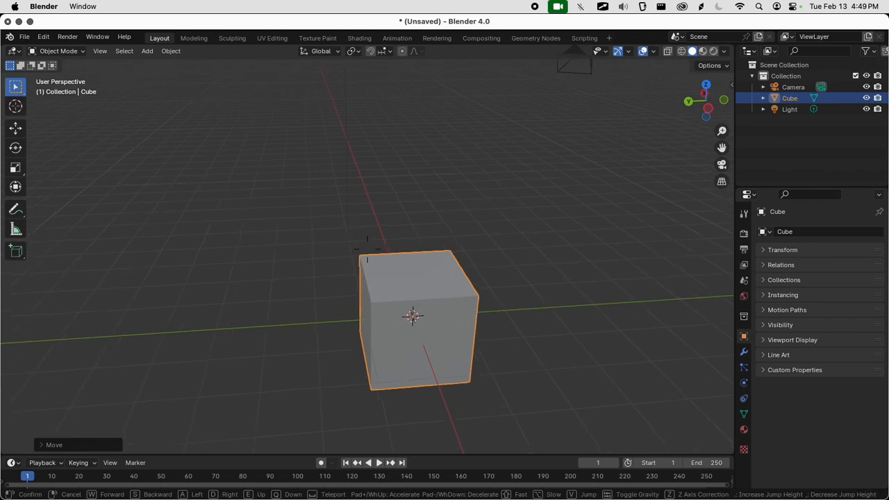
{"action": "key", "text": "s"}
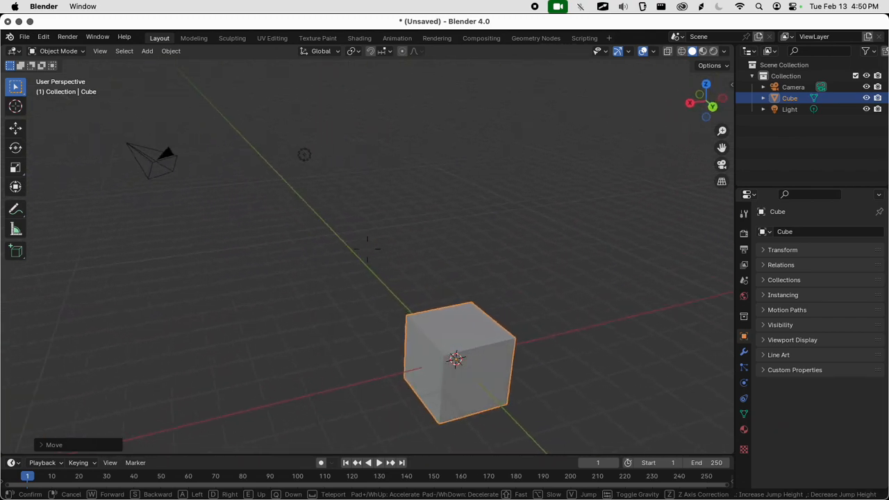
{"action": "key", "text": "d"}
{"action": "key", "text": "s"}
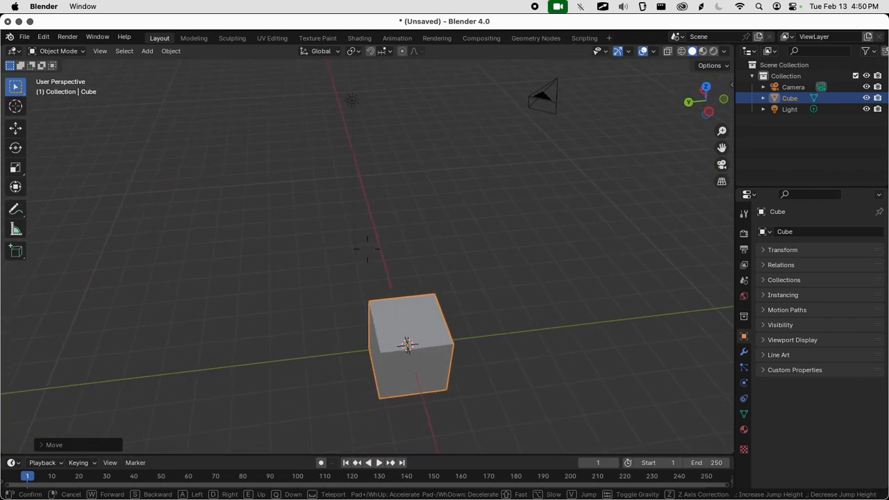
{"action": "key", "text": "w"}
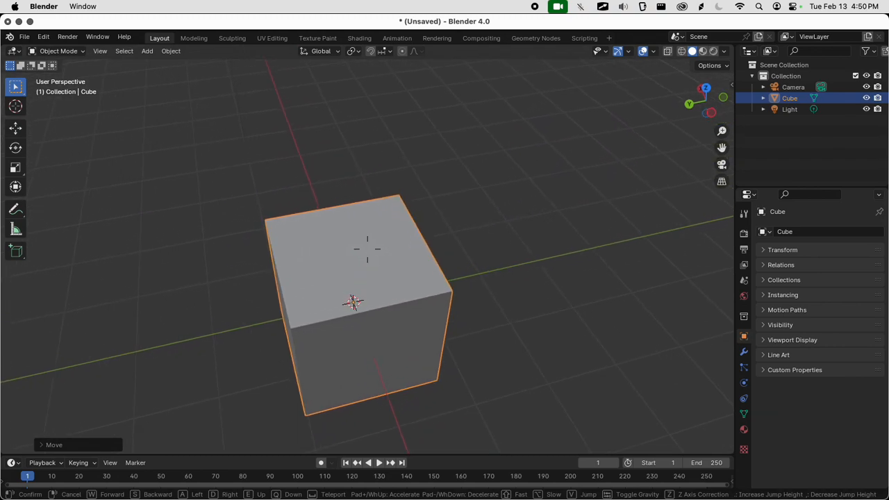
{"action": "key", "text": "Escape"}
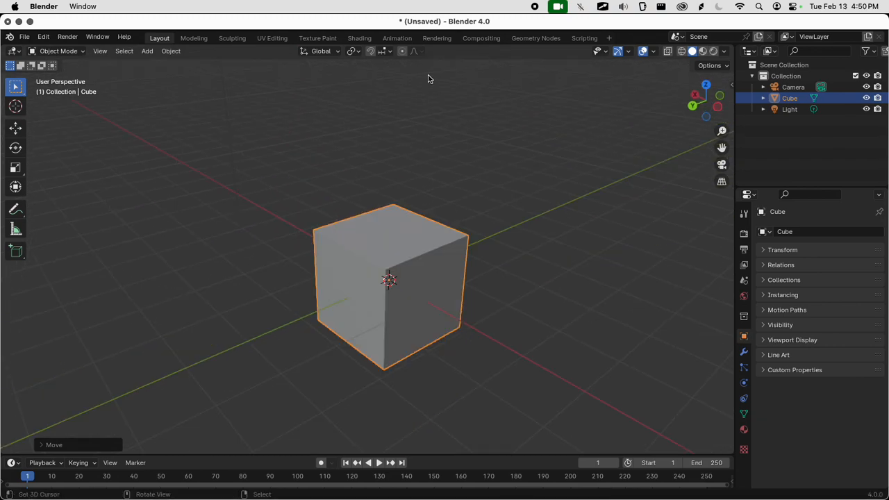
Scale the cube by a factor of 5 along the global X axis
{"action": "scroll", "coordinate": [423, 258], "scroll_direction": "down", "scroll_amount": 3}
{"action": "scroll", "coordinate": [423, 258], "scroll_direction": "up", "scroll_amount": 2}
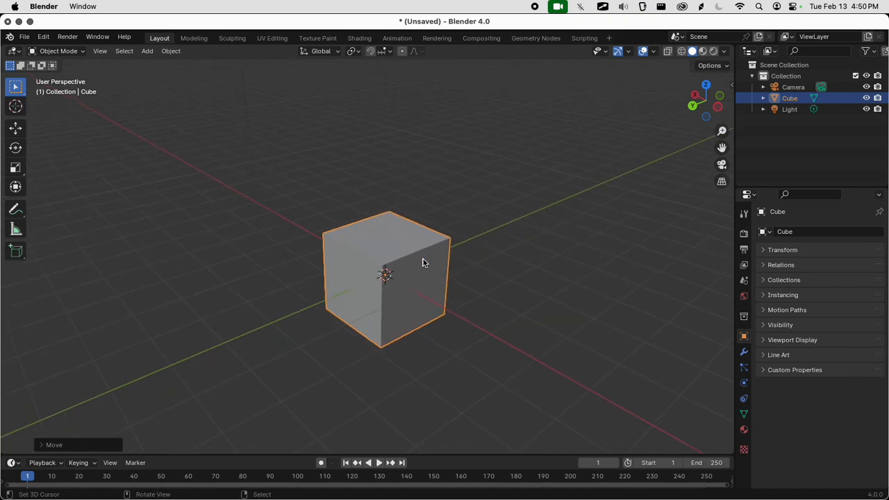
{"action": "key", "text": "s"}
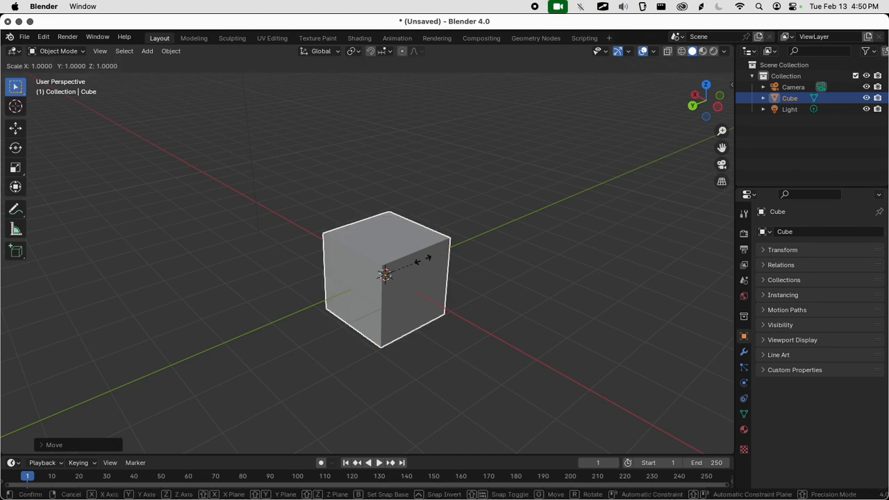
{"action": "type", "text": "x"}
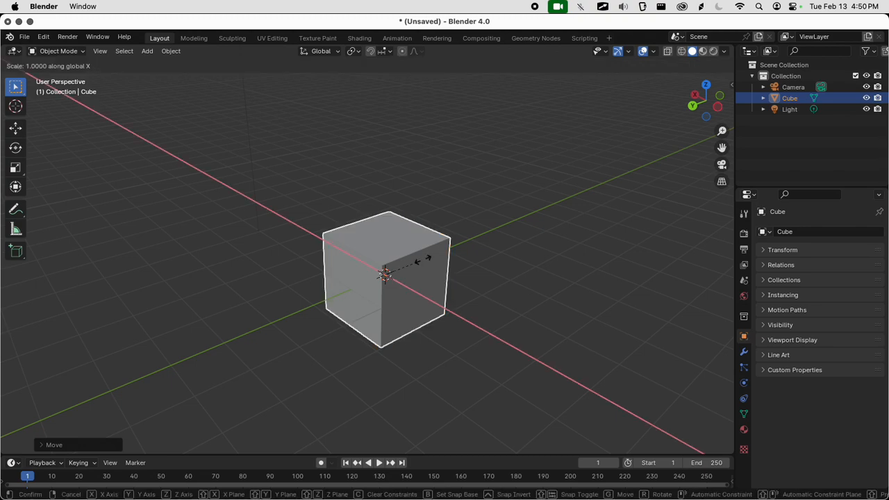
{"action": "type", "text": "5"}
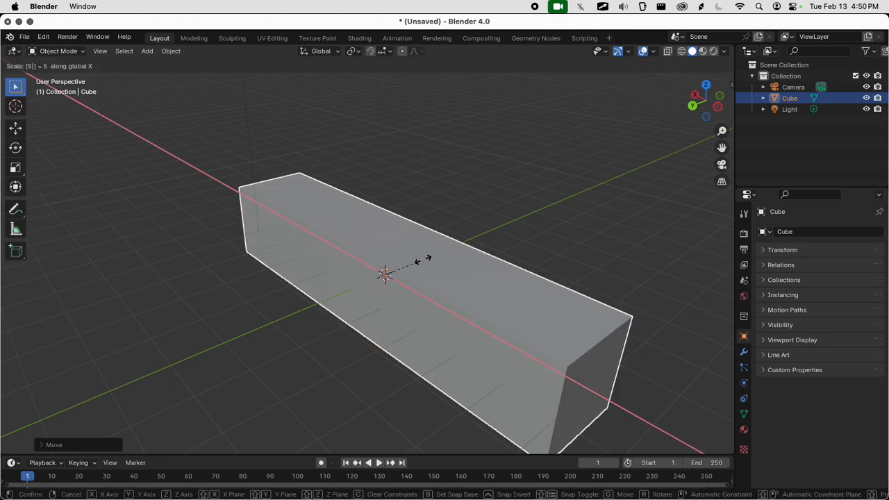
{"action": "key", "text": "Return"}
Scale the cube by a factor of 5 along the global Y axis
{"action": "key", "text": "s"}
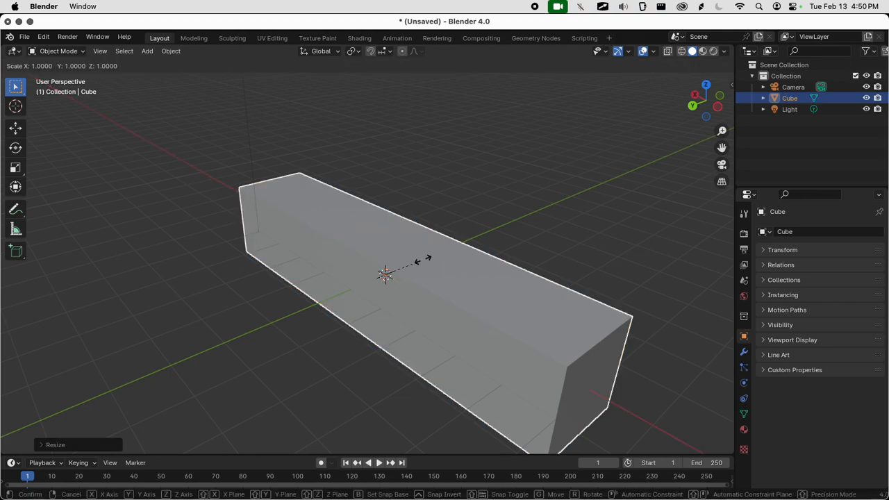
{"action": "type", "text": "y"}
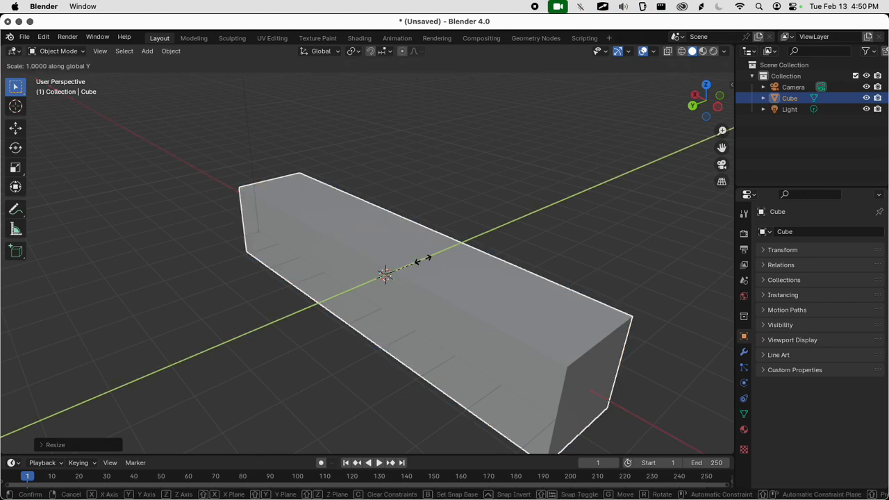
{"action": "type", "text": "5"}
{"action": "key", "text": "Return"}
Scale the cube by a factor of 2 along the global Z axis
{"action": "scroll", "coordinate": [416, 257], "scroll_direction": "down", "scroll_amount": 5}
{"action": "middle_click_drag", "start_coordinate": [411, 254], "coordinate": [444, 238]}
{"action": "key", "text": "s"}
{"action": "type", "text": "z"}
{"action": "type", "text": "2"}
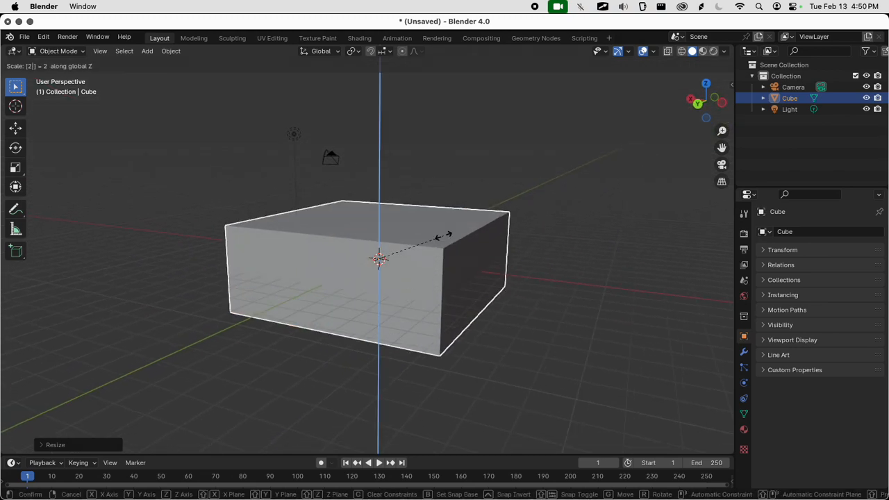
{"action": "key", "text": "Return"}
Add an Ico Sphere mesh at the 3D cursor, inside the scaled cube
{"action": "middle_click_drag", "start_coordinate": [453, 240], "coordinate": [443, 292]}
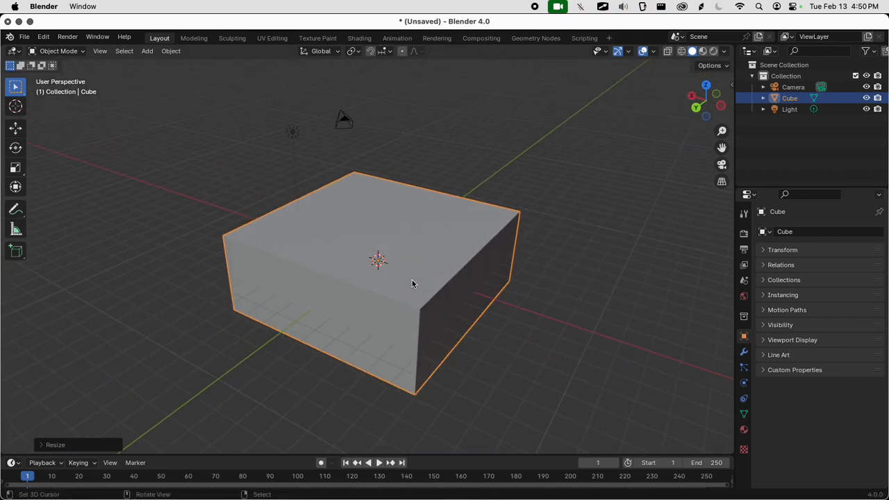
{"action": "scroll", "coordinate": [411, 280], "scroll_direction": "up", "scroll_amount": 3}
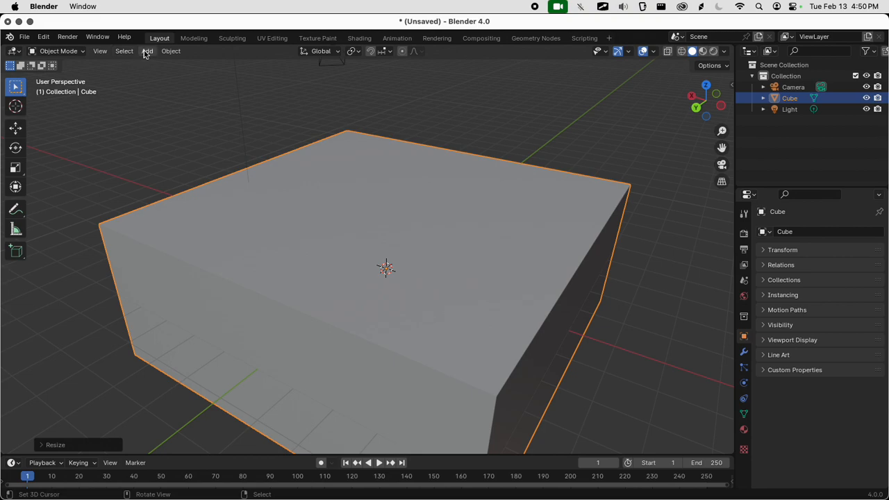
{"action": "key", "text": "shift+a"}
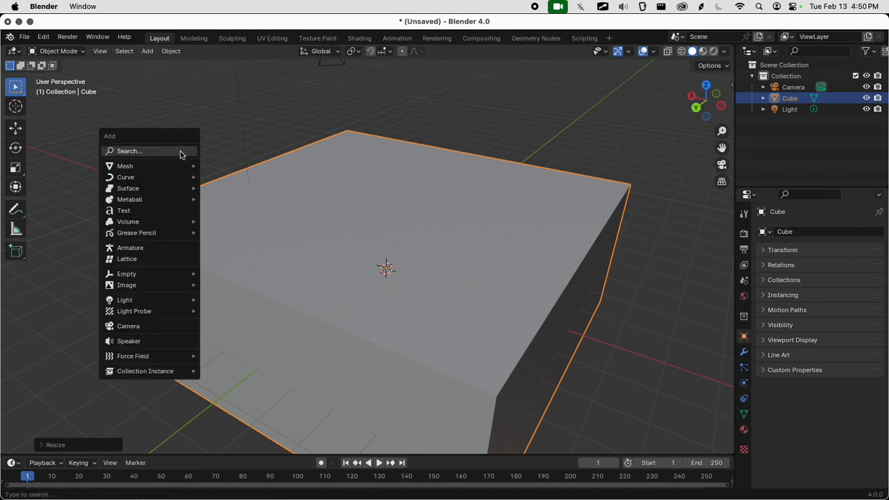
{"action": "mouse_move", "coordinate": [179, 165]}
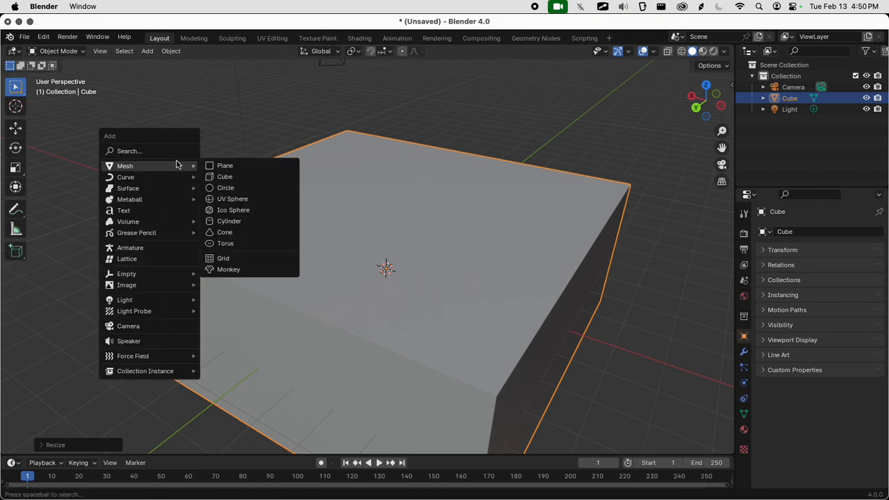
{"action": "left_click", "coordinate": [246, 210]}
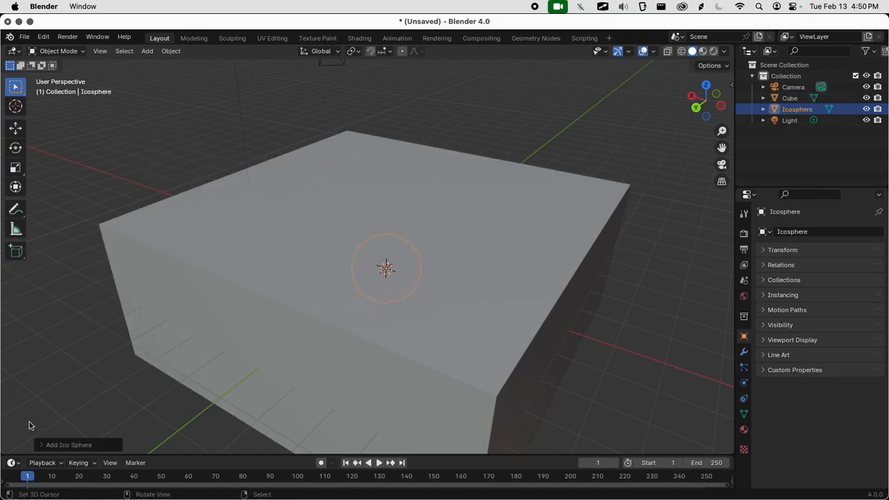
Examine the creation settings of the new Ico Sphere, including subdivisions, radius, location and rotation, and deselect everything
{"action": "left_click", "coordinate": [44, 444]}
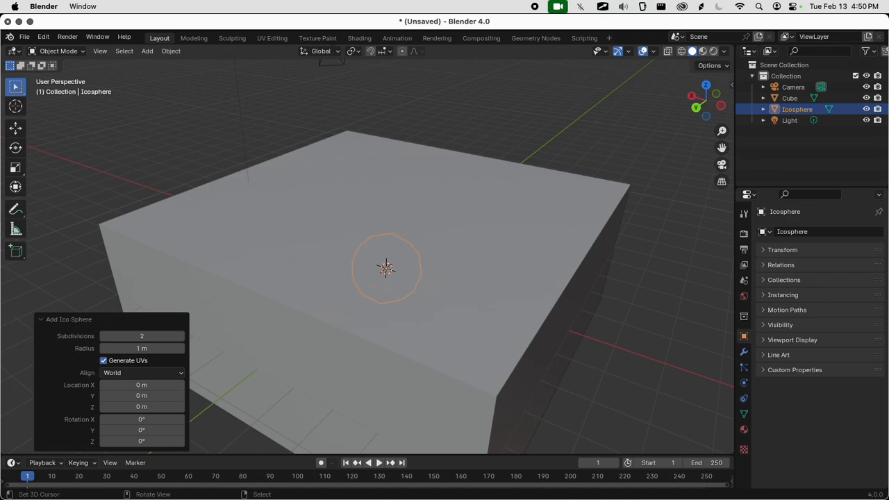
{"action": "left_click", "coordinate": [42, 322]}
{"action": "middle_click_drag", "start_coordinate": [329, 322], "coordinate": [445, 327]}
{"action": "key", "text": "a"}
{"action": "key", "text": "a"}
{"action": "scroll", "coordinate": [447, 309], "scroll_direction": "down", "scroll_amount": 4}
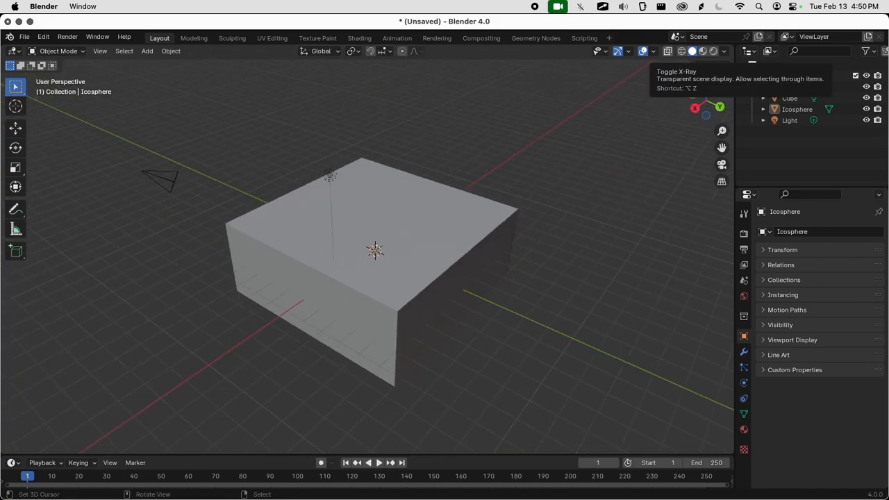
Turn on X-ray display, select the icosphere inside the cube, and switch to the back orthographic view
{"action": "left_click", "coordinate": [667, 52]}
{"action": "scroll", "coordinate": [412, 264], "scroll_direction": "up", "scroll_amount": 5}
{"action": "middle_click_drag", "start_coordinate": [412, 264], "coordinate": [372, 292]}
{"action": "left_click", "coordinate": [386, 275]}
{"action": "left_click", "coordinate": [388, 271]}
{"action": "left_click", "coordinate": [386, 271]}
{"action": "left_click", "coordinate": [386, 270]}
{"action": "left_click", "coordinate": [386, 274]}
{"action": "left_click", "coordinate": [386, 274]}
{"action": "left_click", "coordinate": [385, 271]}
{"action": "middle_click_drag", "start_coordinate": [385, 271], "coordinate": [445, 282]}
{"action": "left_click", "coordinate": [396, 230]}
{"action": "scroll", "coordinate": [447, 276], "scroll_direction": "down", "scroll_amount": 3}
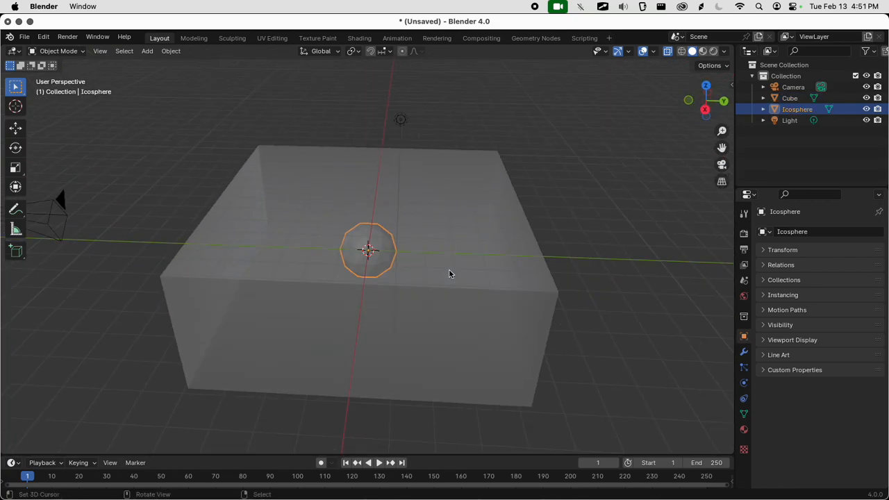
{"action": "left_click", "coordinate": [722, 107]}
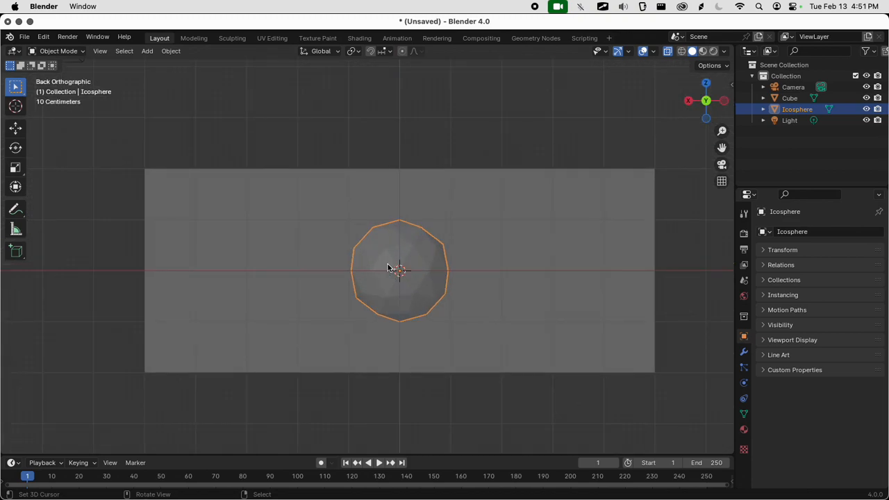
{"action": "key", "text": "s"}
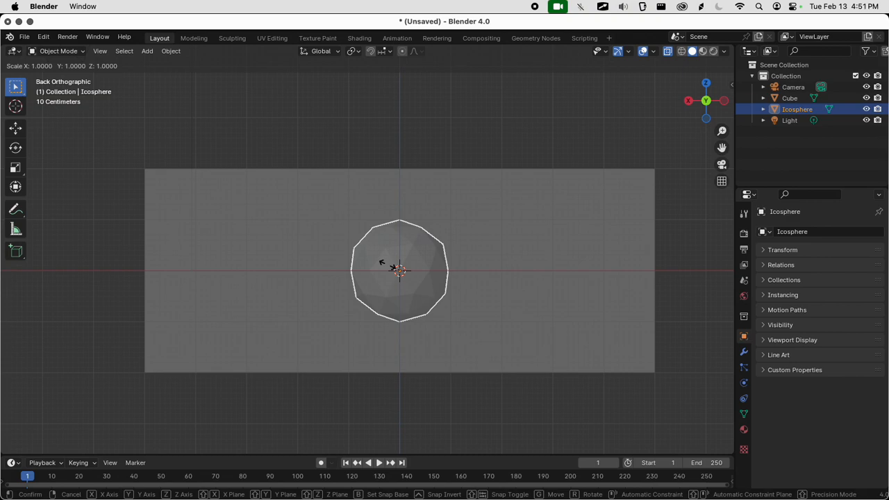
{"action": "type", "text": "3"}
{"action": "type", "text": "0"}
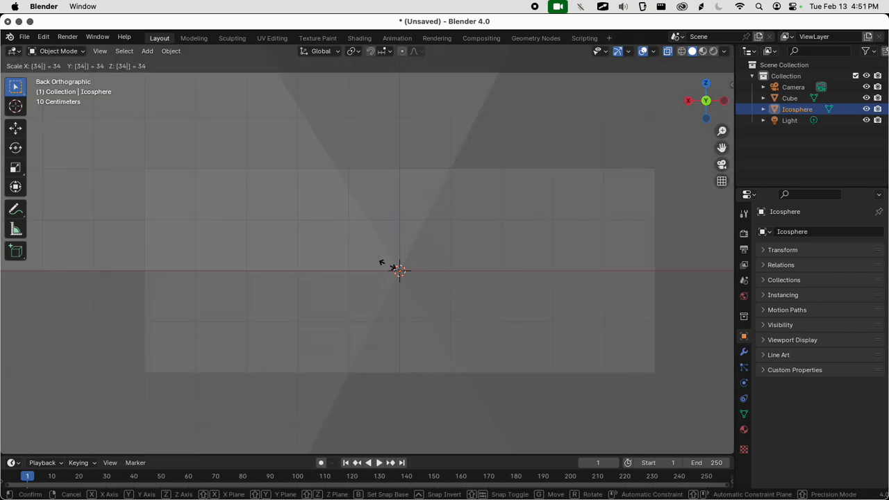
{"action": "key", "text": "Return"}
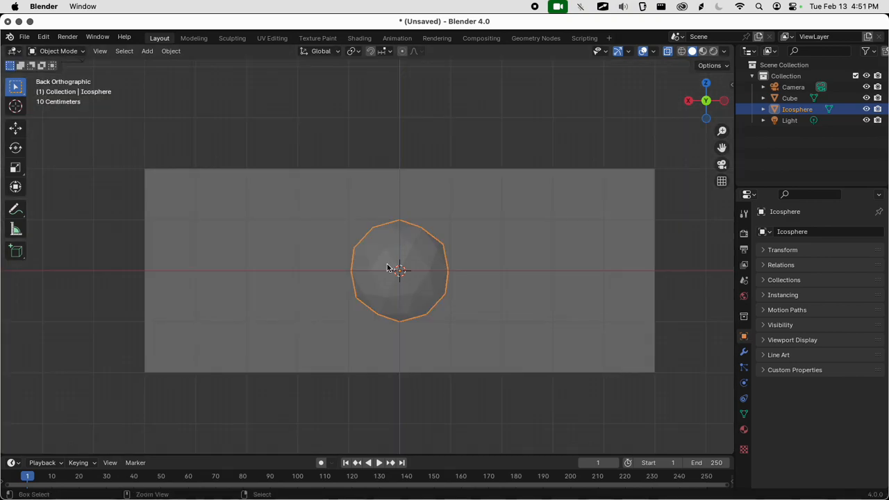
Scale the icosphere uniformly by a factor of 4
{"action": "type", "text": "s4"}
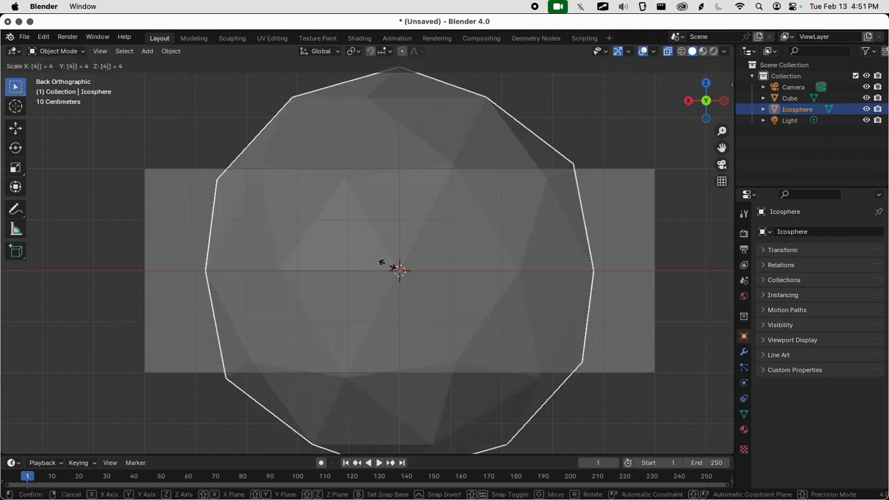
{"action": "key", "text": "Return"}
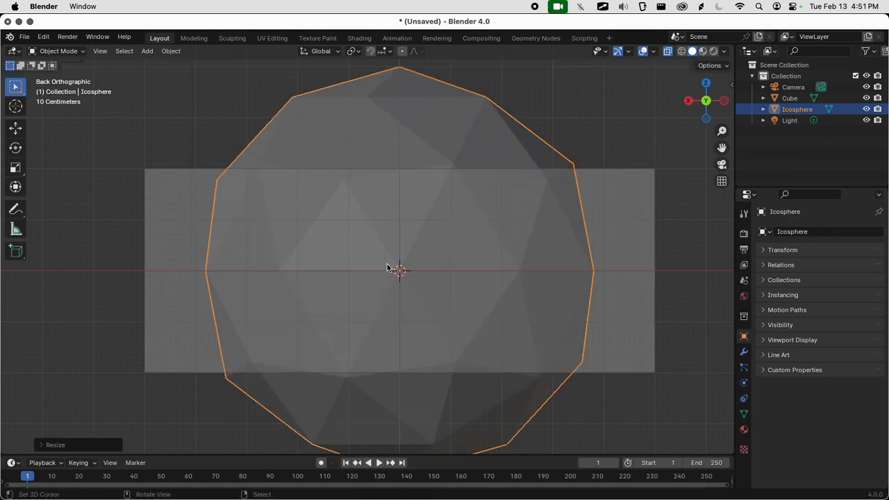
{"action": "scroll", "coordinate": [387, 268], "scroll_direction": "down", "scroll_amount": 4}
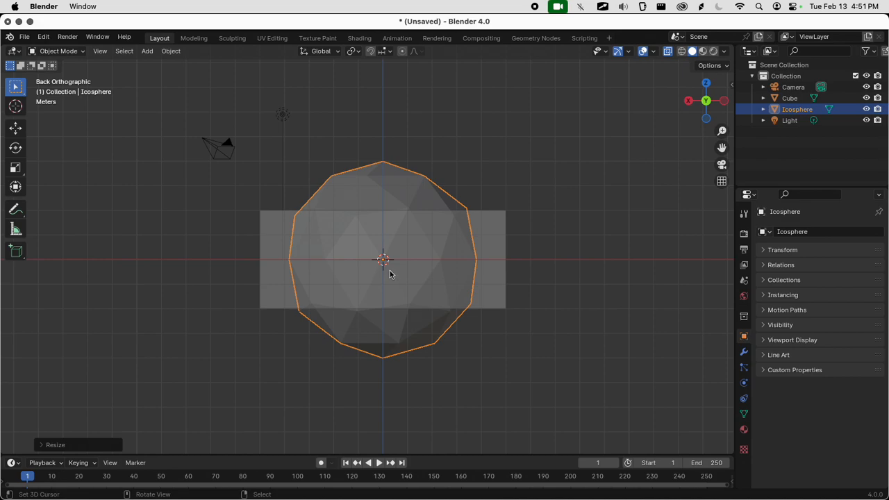
Move the icosphere up along the global Z axis by 2 m, twice in a row
{"action": "key", "text": "g"}
{"action": "key", "text": "z"}
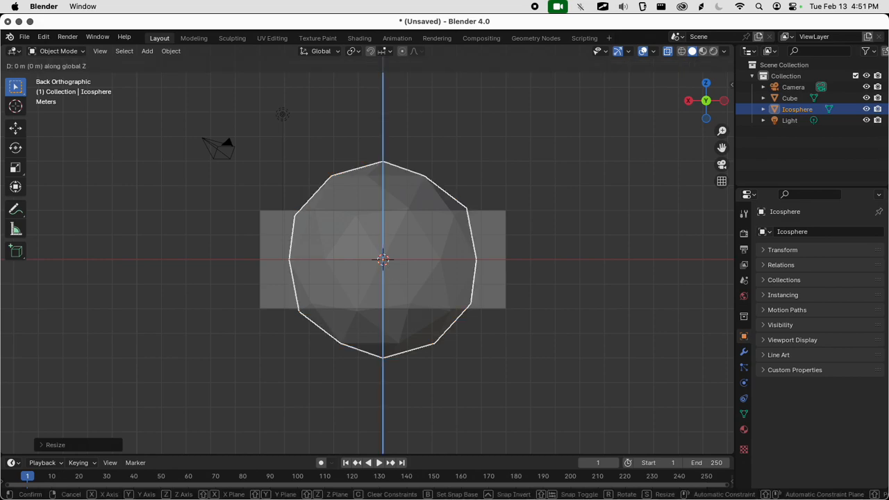
{"action": "type", "text": "2"}
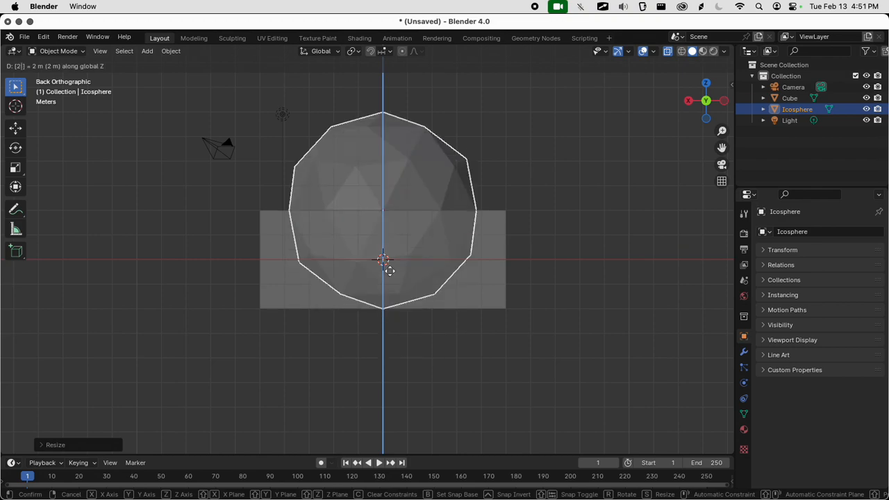
{"action": "key", "text": "Return"}
{"action": "type", "text": "gz"}
{"action": "type", "text": "2"}
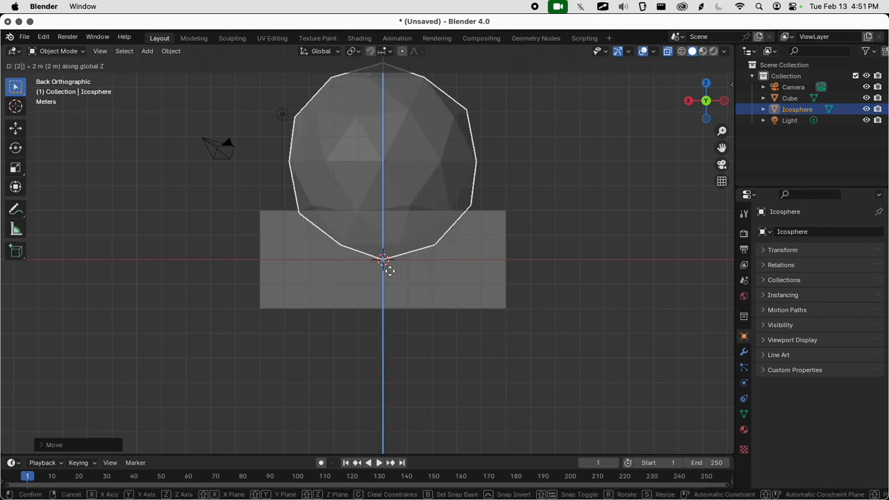
{"action": "key", "text": "Return"}
Lower the icosphere freehand by about 1 m along the global Z axis so it sinks deeper into the cube
{"action": "scroll", "coordinate": [390, 275], "scroll_direction": "down", "scroll_amount": 2}
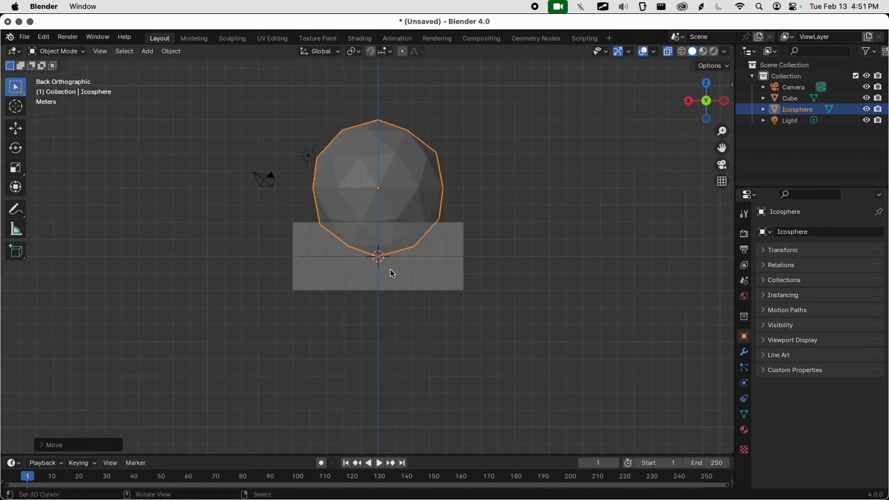
{"action": "key", "text": "g"}
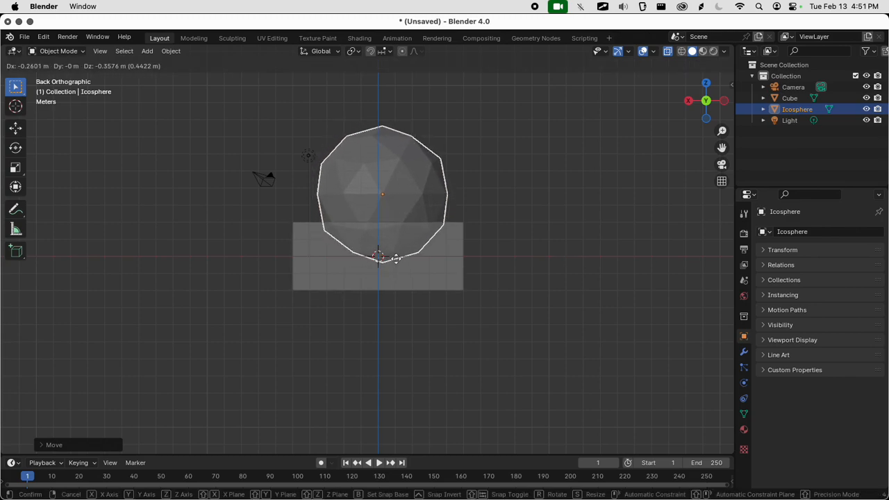
{"action": "key", "text": "z"}
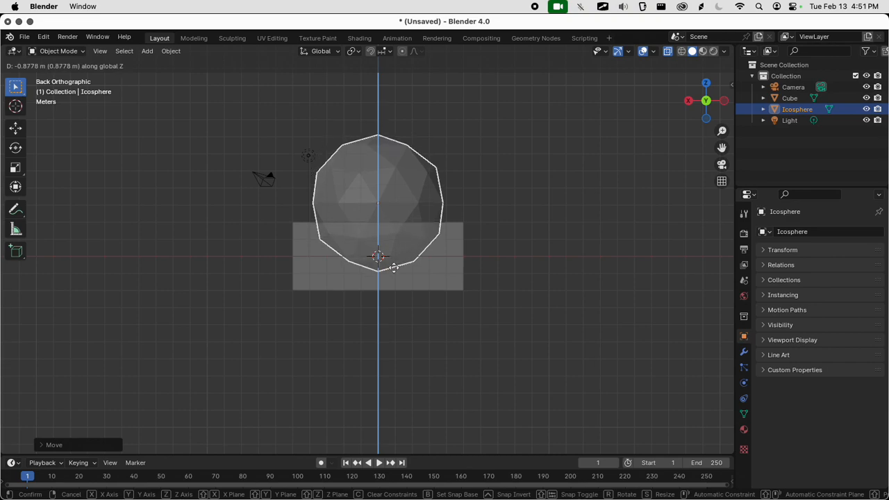
{"action": "left_click", "coordinate": [392, 270]}
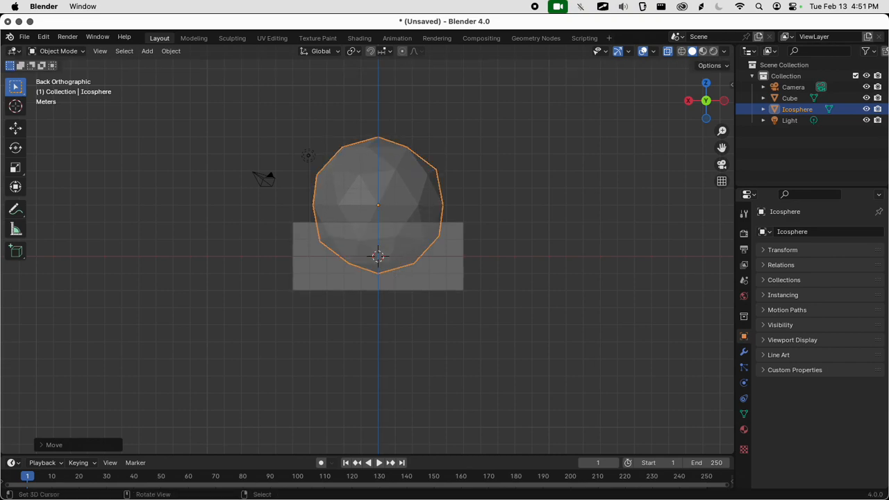
Turn off X-ray display and select the cube beneath the icosphere
{"action": "scroll", "coordinate": [401, 282], "scroll_direction": "up", "scroll_amount": 3}
{"action": "middle_click_drag", "start_coordinate": [403, 285], "coordinate": [742, 87]}
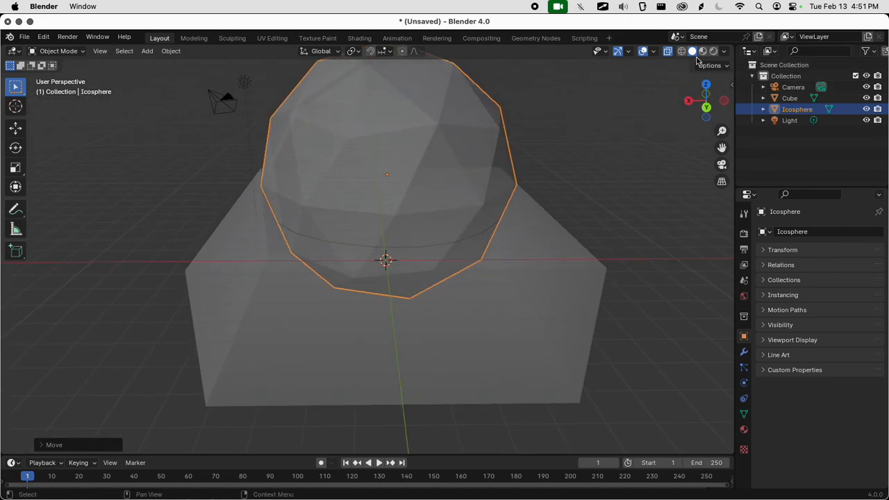
{"action": "left_click", "coordinate": [669, 52]}
{"action": "middle_click_drag", "start_coordinate": [473, 250], "coordinate": [524, 277]}
{"action": "left_click", "coordinate": [525, 276]}
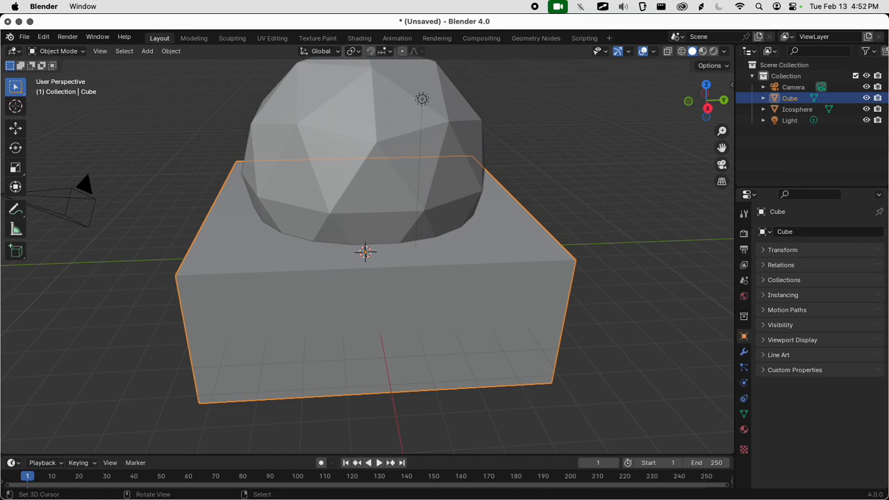
Add a Boolean modifier to the selected cube
{"action": "middle_click_drag", "start_coordinate": [365, 252], "coordinate": [390, 230]}
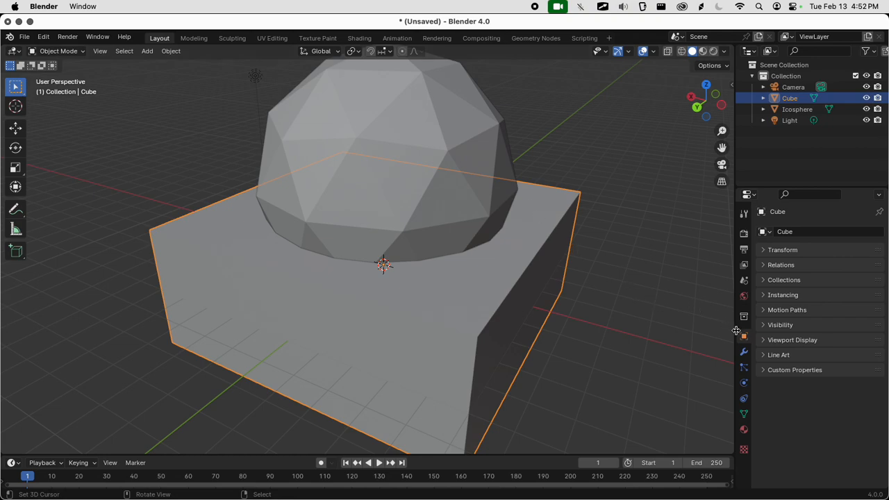
{"action": "left_click", "coordinate": [743, 352]}
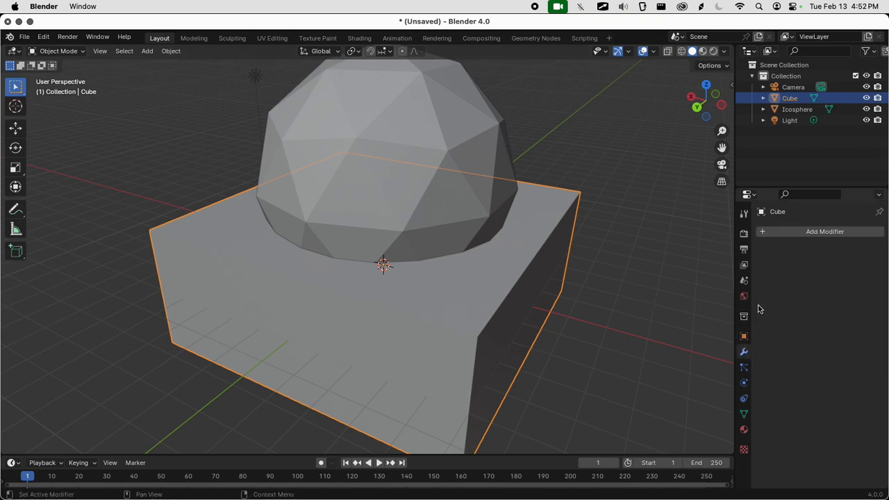
{"action": "left_click", "coordinate": [786, 234]}
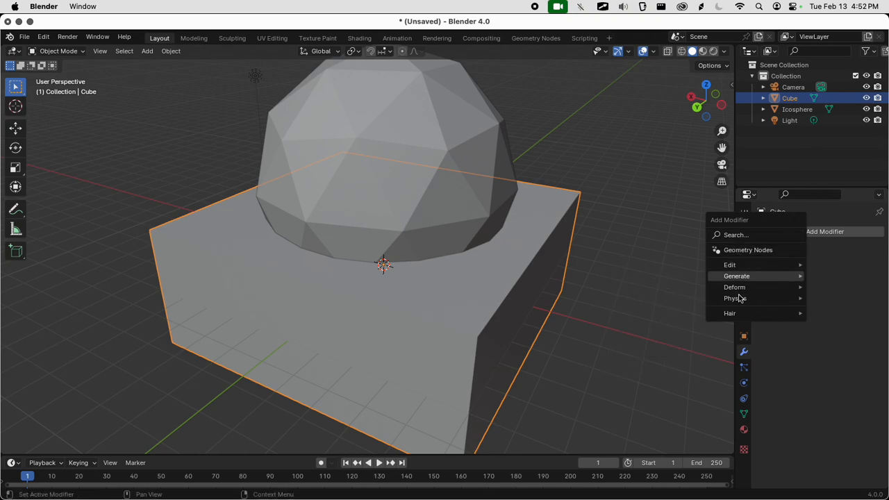
{"action": "mouse_move", "coordinate": [741, 280]}
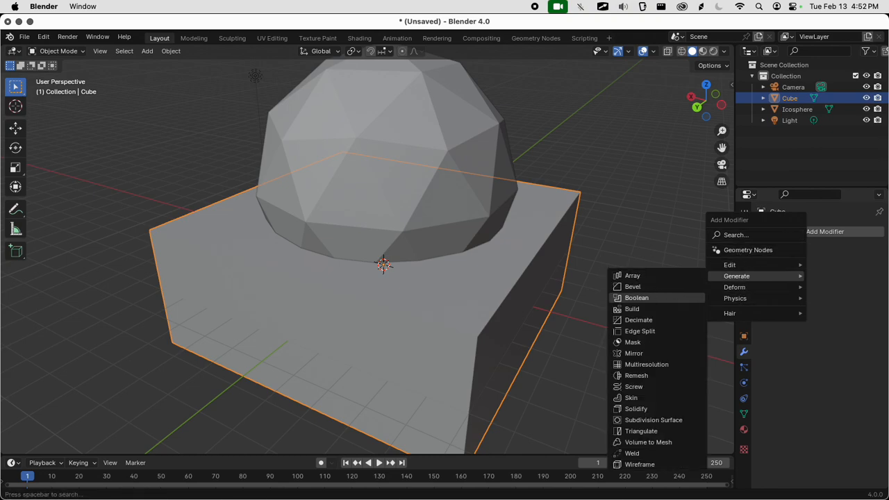
{"action": "left_click", "coordinate": [655, 298]}
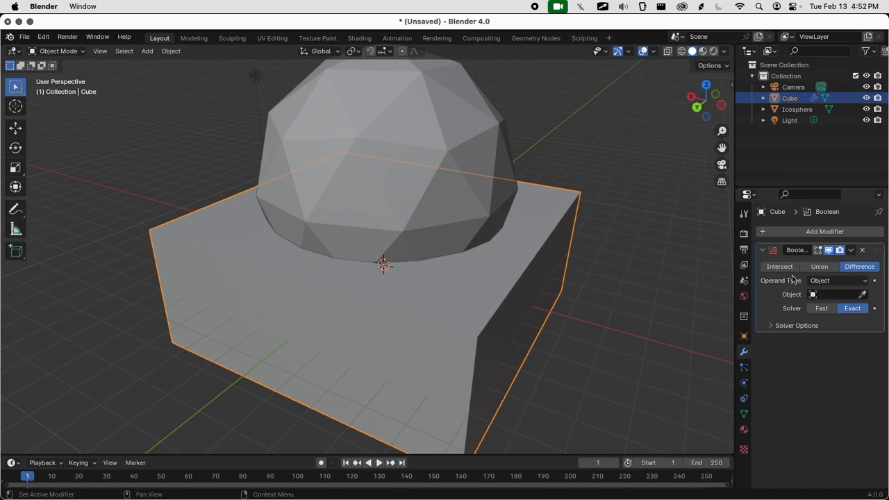
Pick the icosphere in the viewport as the target object of the cube's Boolean Difference modifier
{"action": "middle_click_drag", "start_coordinate": [566, 288], "coordinate": [666, 286]}
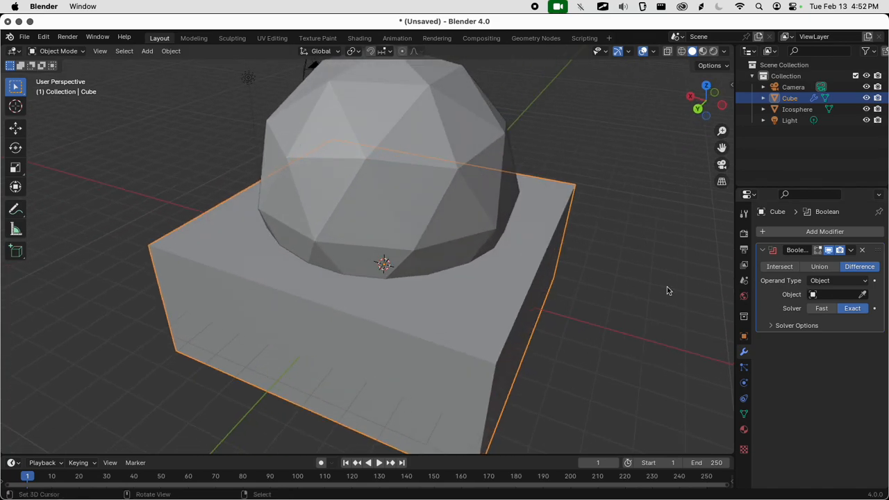
{"action": "left_click", "coordinate": [823, 294]}
{"action": "left_click", "coordinate": [850, 294]}
{"action": "left_click", "coordinate": [869, 296]}
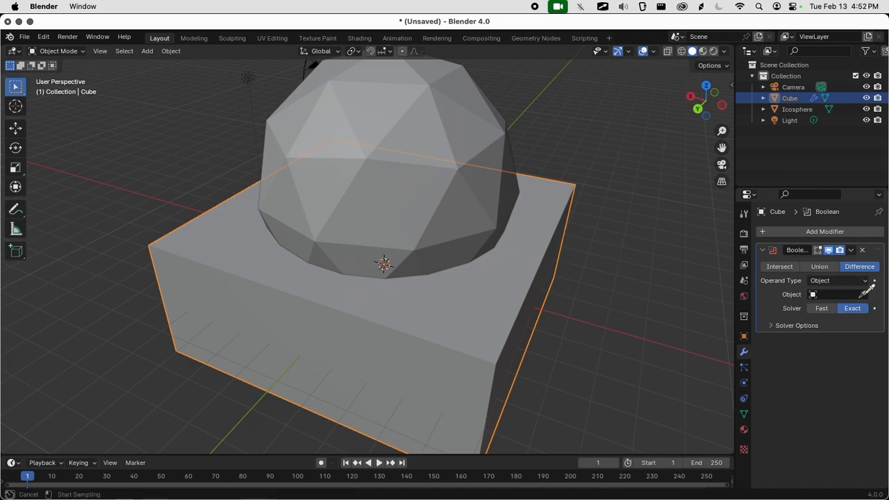
{"action": "left_click", "coordinate": [474, 167]}
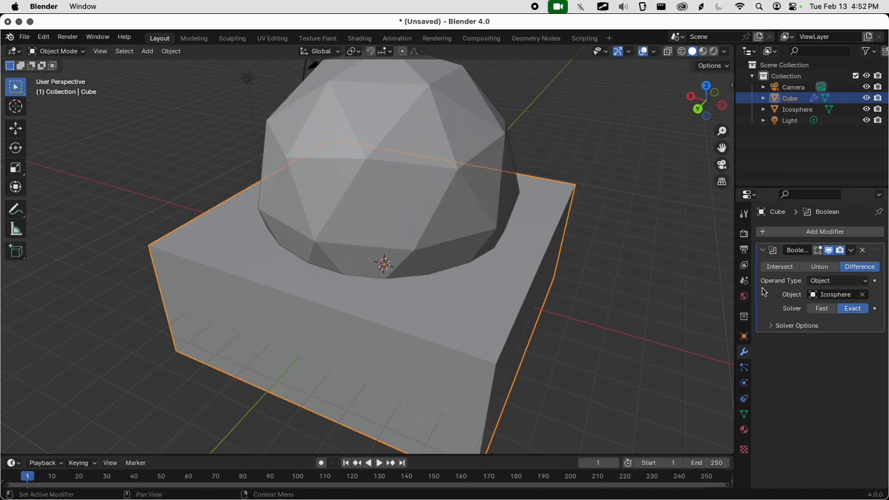
Hide the icosphere in the viewport to expose the cut in the cube
{"action": "middle_click_drag", "start_coordinate": [615, 260], "coordinate": [508, 290]}
{"action": "middle_click_drag", "start_coordinate": [536, 254], "coordinate": [489, 256]}
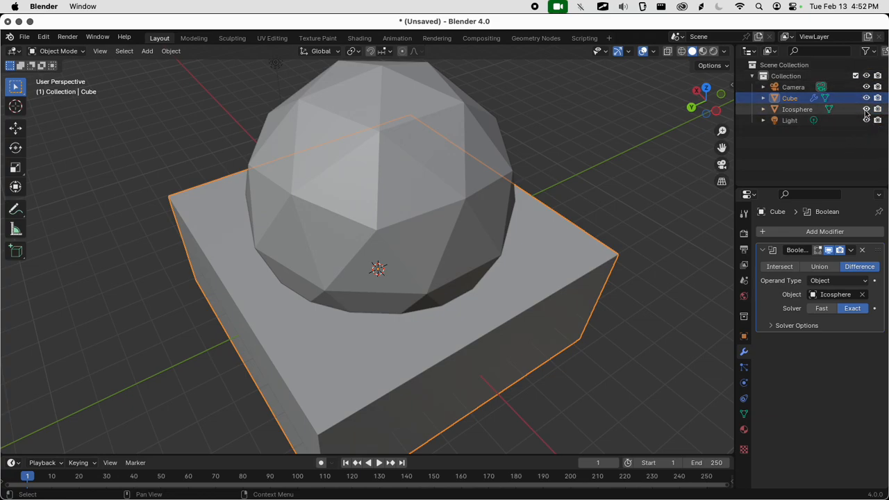
{"action": "left_click", "coordinate": [866, 109]}
{"action": "middle_click_drag", "start_coordinate": [664, 193], "coordinate": [615, 194]}
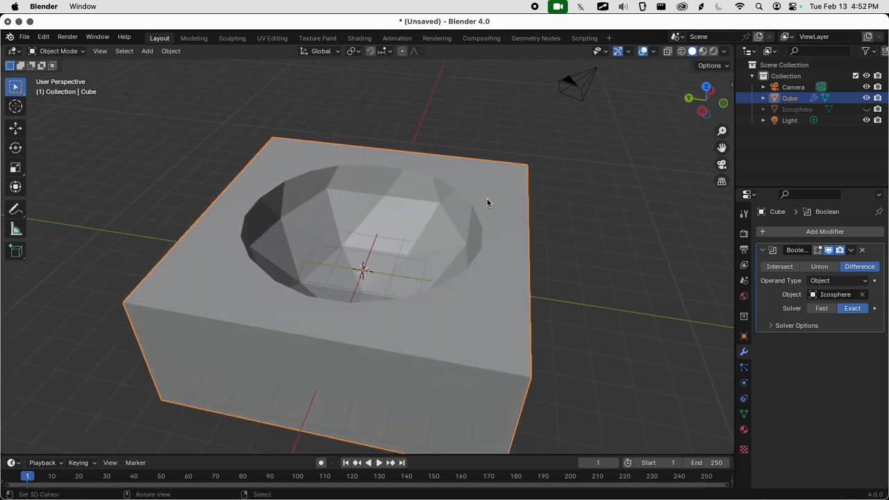
Try to move the cube along the global Y axis while its Boolean modifier is still live
{"action": "key", "text": "g"}
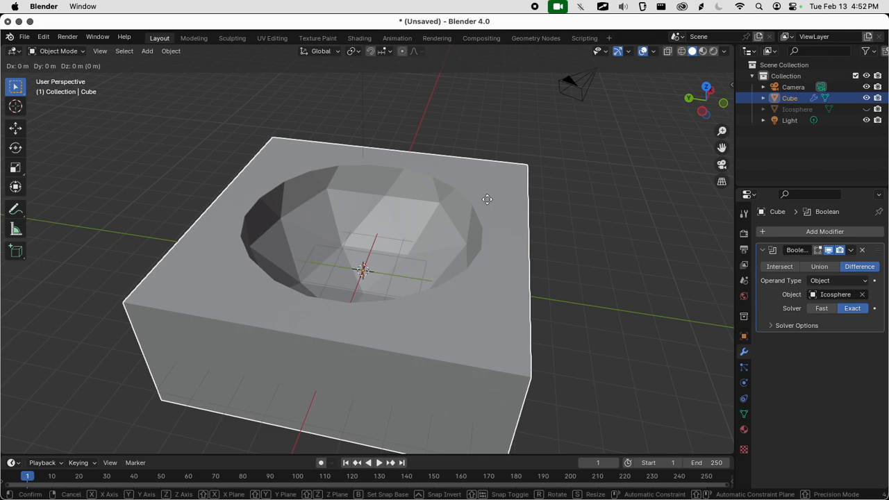
{"action": "key", "text": "y"}
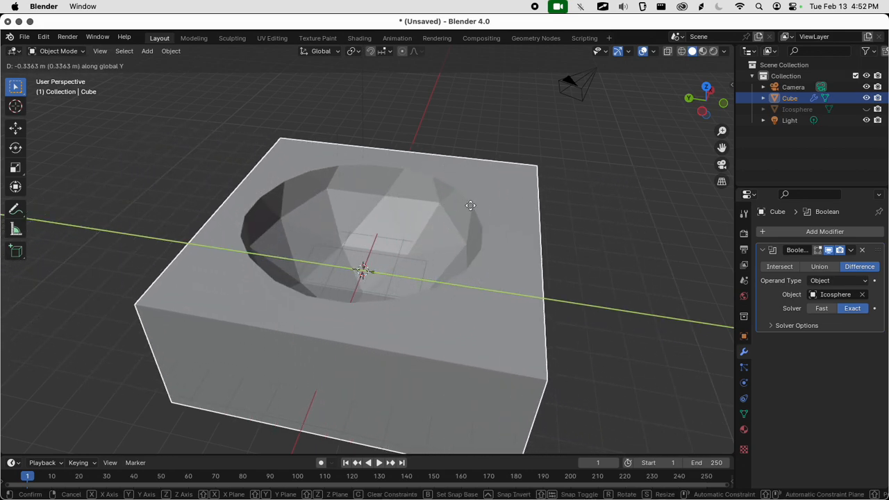
{"action": "left_click", "coordinate": [370, 182]}
Apply the Boolean modifier to the cube so that the spherical cut becomes permanent geometry
{"action": "middle_click_drag", "start_coordinate": [468, 235], "coordinate": [615, 271]}
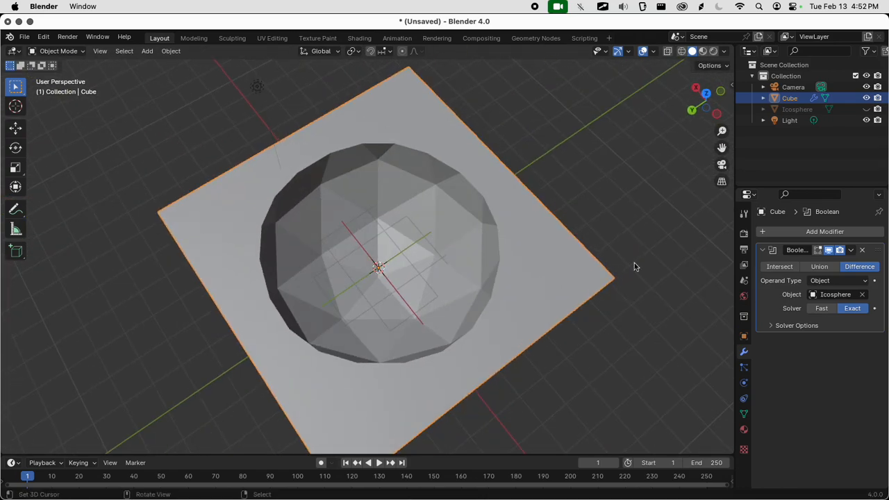
{"action": "scroll", "coordinate": [520, 231], "scroll_direction": "down", "scroll_amount": 1}
{"action": "middle_click_drag", "start_coordinate": [519, 230], "coordinate": [472, 206]}
{"action": "scroll", "coordinate": [472, 206], "scroll_direction": "up", "scroll_amount": 4}
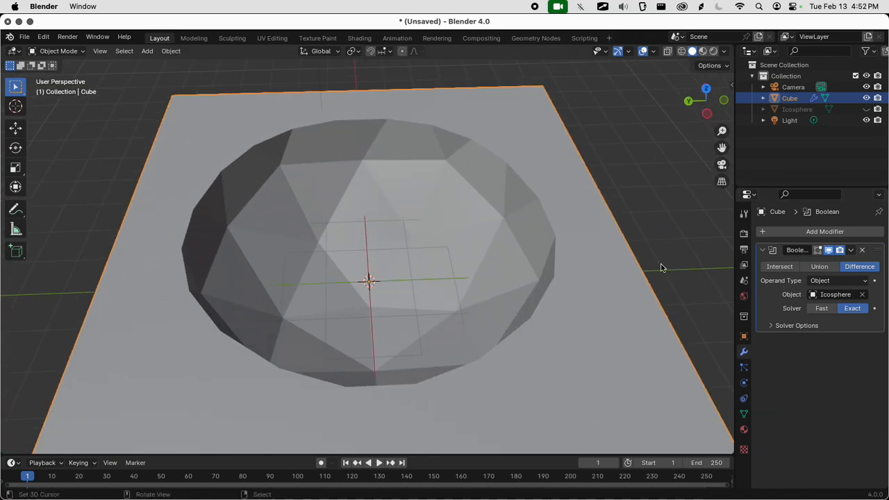
{"action": "left_click", "coordinate": [850, 250]}
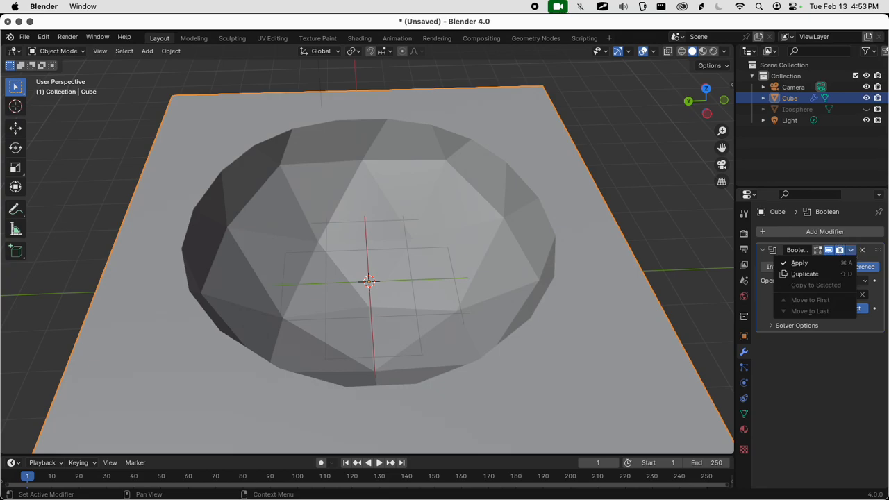
{"action": "left_click", "coordinate": [820, 264]}
{"action": "middle_click_drag", "start_coordinate": [486, 264], "coordinate": [583, 264]}
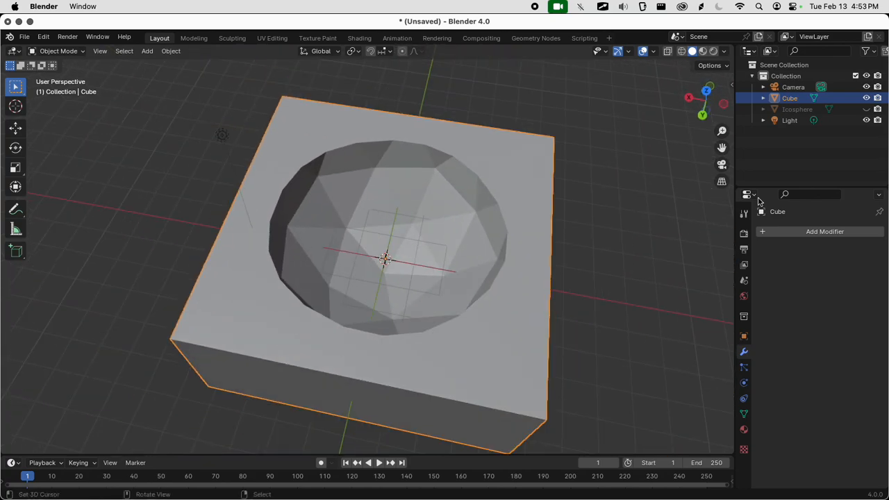
Unhide the icosphere used as the cutter, delete it from the scene, and reselect the cube
{"action": "left_click", "coordinate": [866, 110]}
{"action": "left_click", "coordinate": [450, 195]}
{"action": "key", "text": "x"}
{"action": "left_click", "coordinate": [451, 195]}
{"action": "middle_click_drag", "start_coordinate": [450, 195], "coordinate": [398, 282]}
{"action": "left_click", "coordinate": [398, 282]}
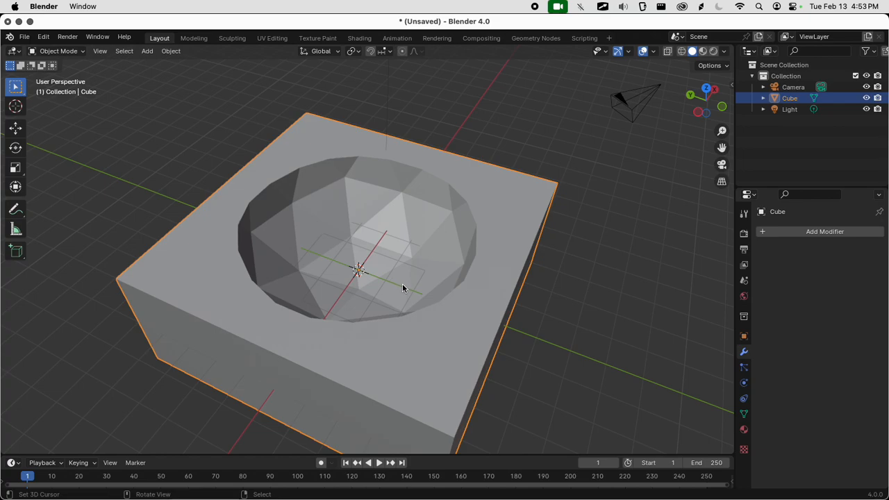
{"action": "scroll", "coordinate": [444, 292], "scroll_direction": "up", "scroll_amount": 4}
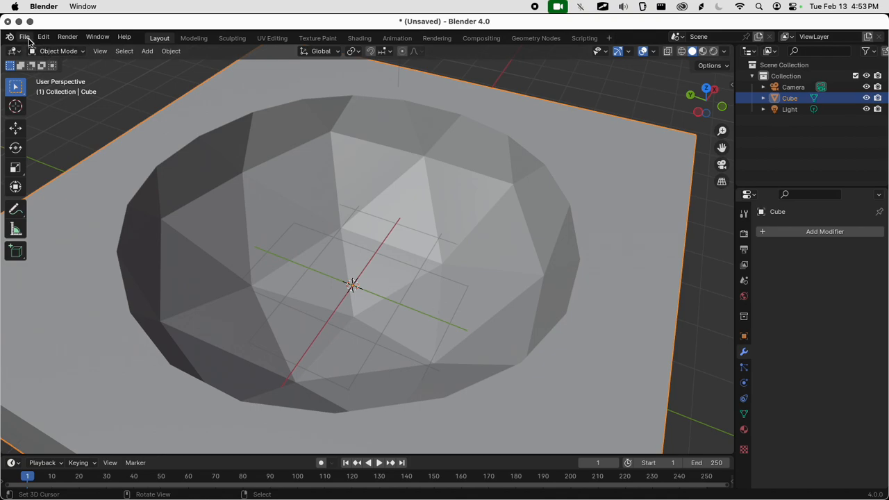
{"action": "scroll", "coordinate": [517, 183], "scroll_direction": "down", "scroll_amount": 5}
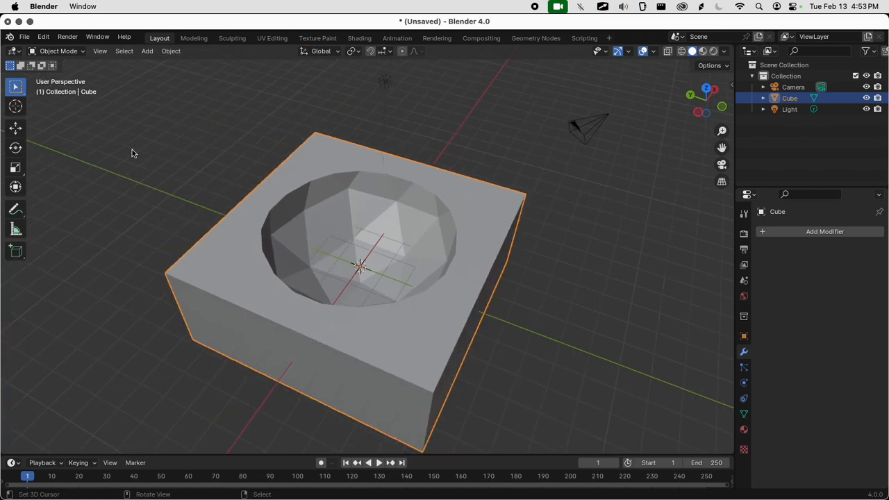
{"action": "left_click", "coordinate": [24, 37]}
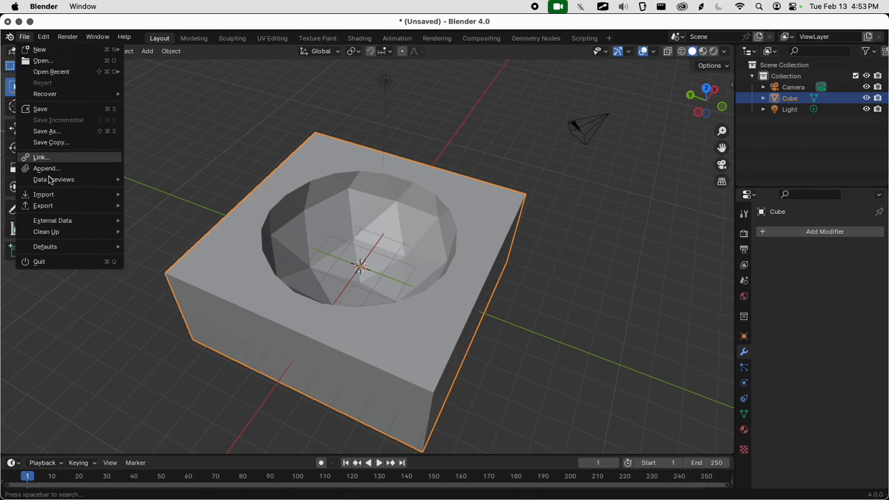
{"action": "mouse_move", "coordinate": [50, 206]}
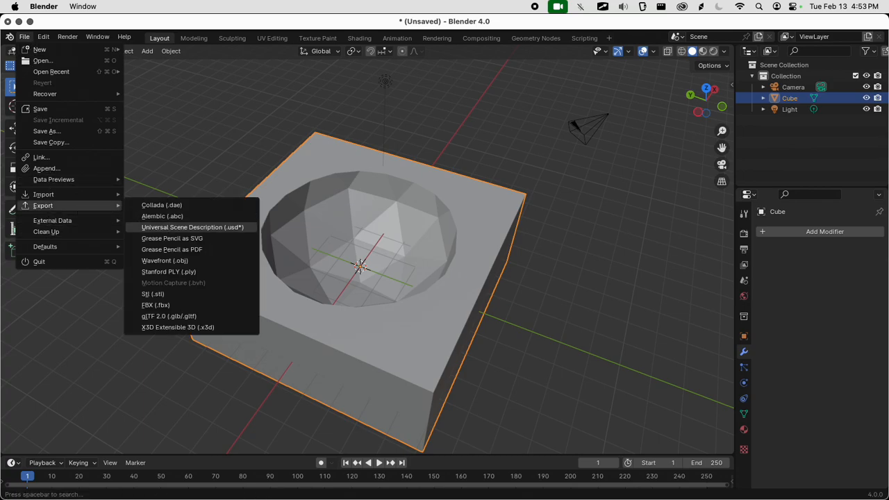
{"action": "left_click", "coordinate": [213, 317]}
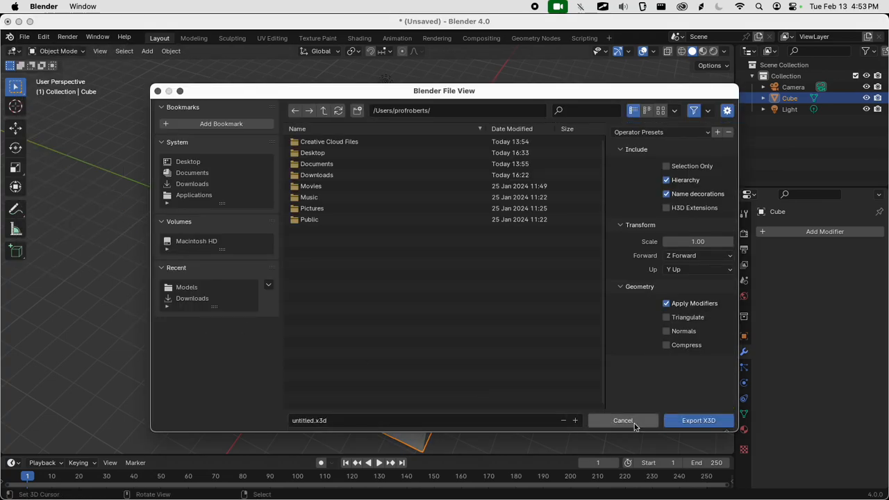
{"action": "left_click", "coordinate": [623, 420]}
{"action": "left_click", "coordinate": [24, 36]}
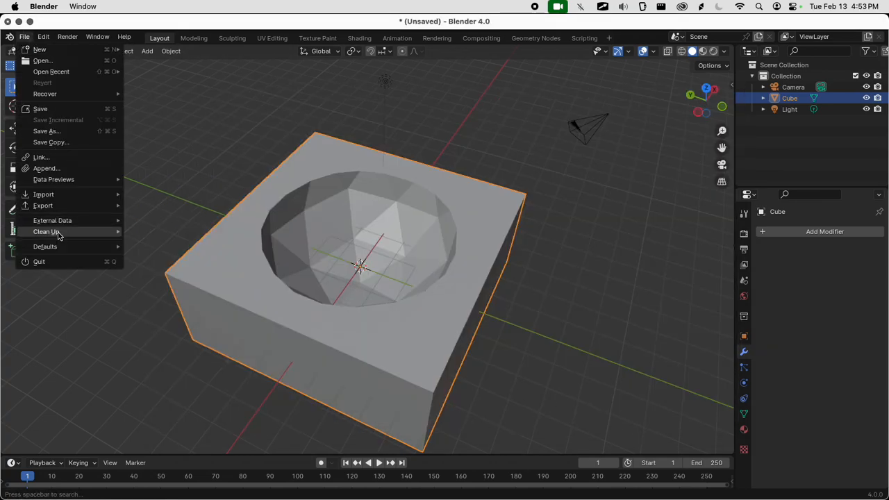
{"action": "mouse_move", "coordinate": [60, 210]}
{"action": "left_click", "coordinate": [184, 317]}
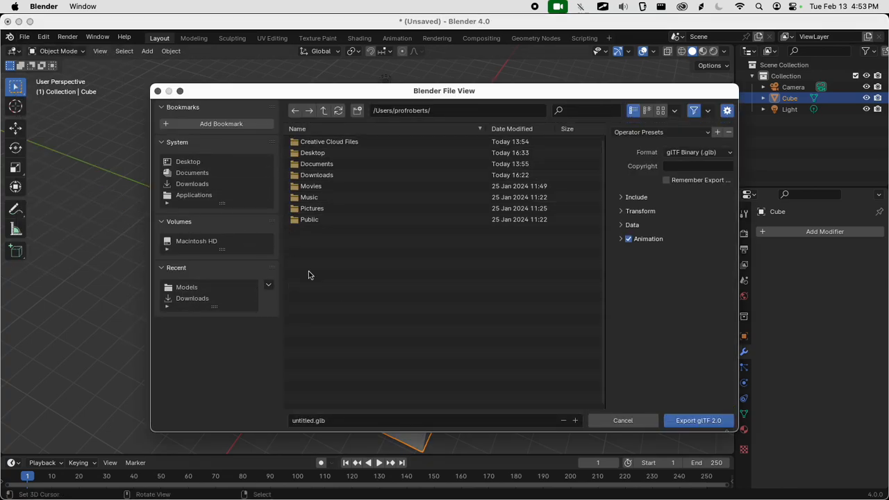
{"action": "left_click", "coordinate": [614, 422]}
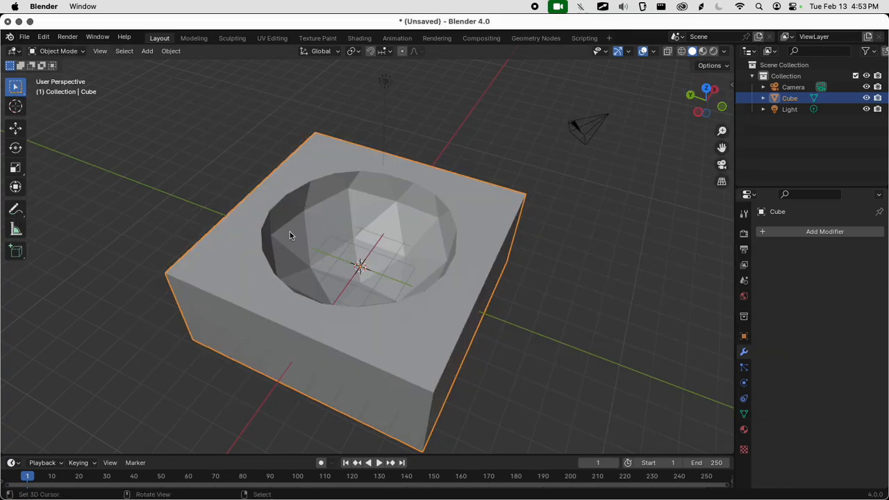
Remove the glTF 2.0 export command from Quick Favorites and add it back again
{"action": "left_click", "coordinate": [29, 41]}
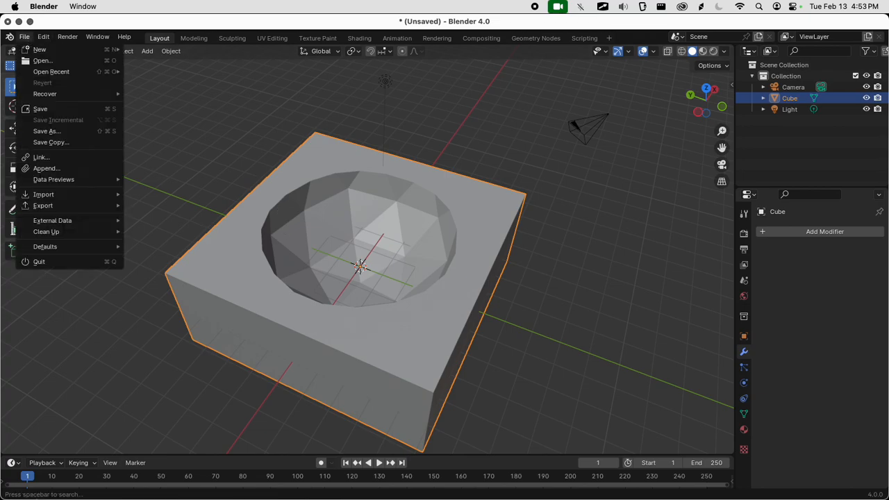
{"action": "mouse_move", "coordinate": [64, 205]}
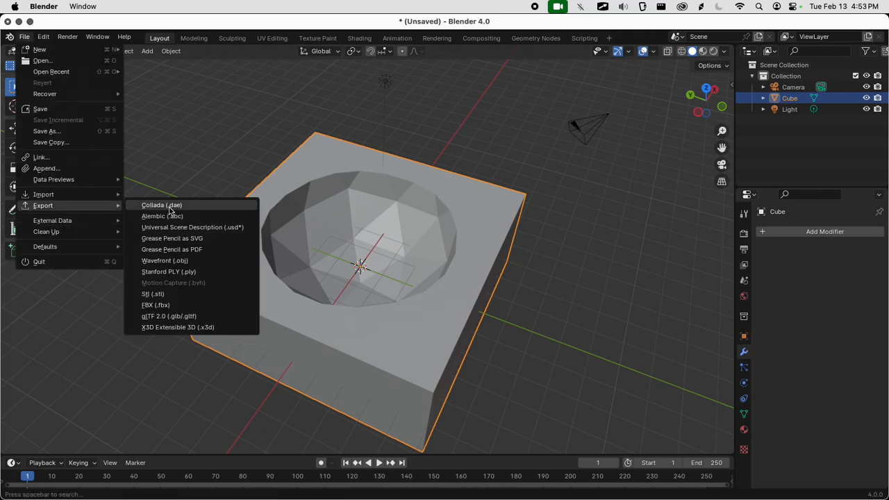
{"action": "right_click", "coordinate": [176, 316]}
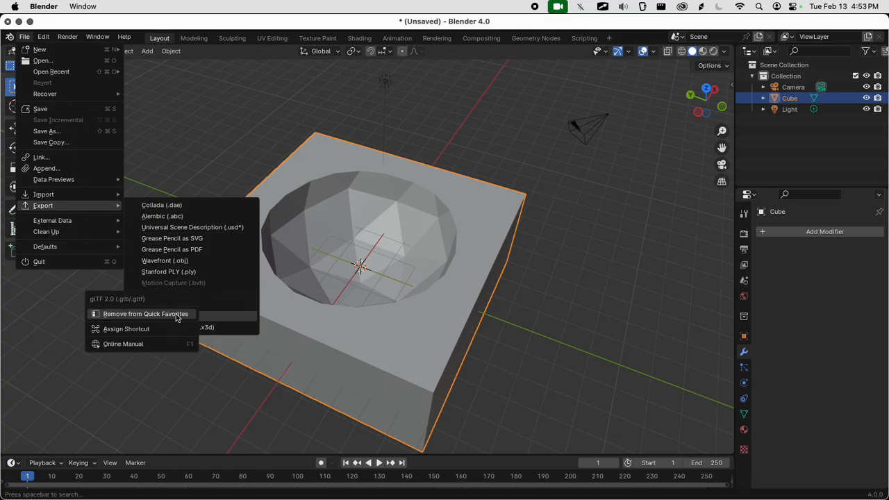
{"action": "left_click", "coordinate": [128, 316]}
{"action": "right_click", "coordinate": [150, 319]}
{"action": "left_click", "coordinate": [132, 322]}
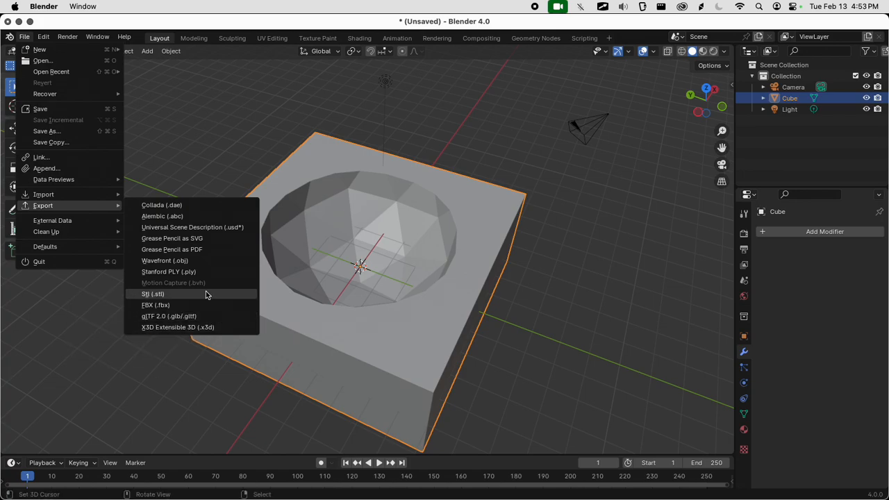
{"action": "key", "text": "Escape"}
{"action": "key", "text": "q"}
{"action": "key", "text": "Escape"}
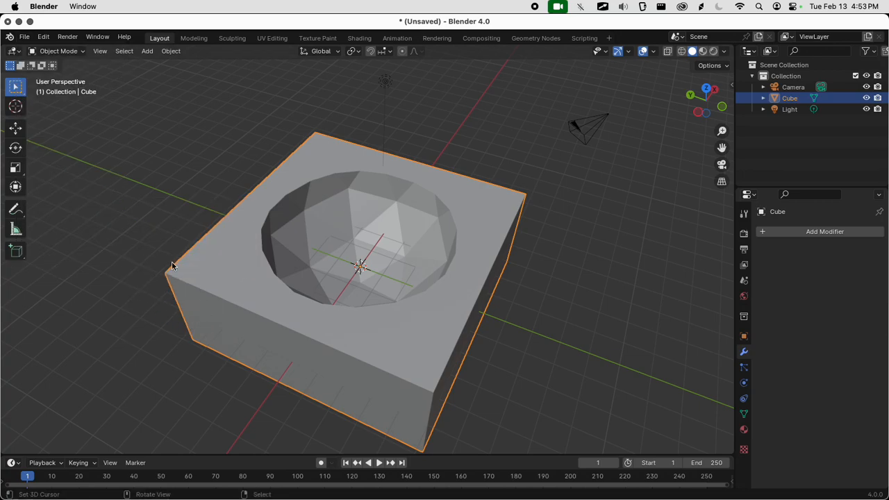
Start a glTF 2.0 export from Quick Favorites and target pool.glb in the 3D_Game_Template project's Models folder
{"action": "key", "text": "q"}
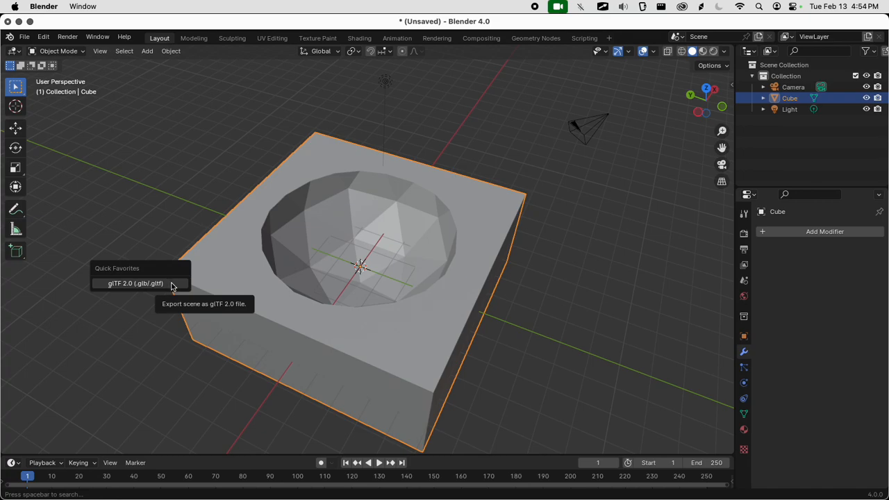
{"action": "left_click", "coordinate": [172, 283]}
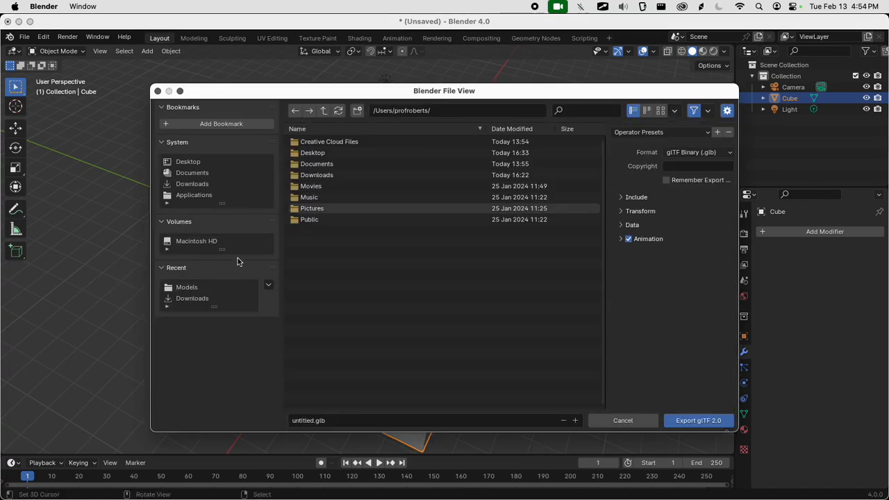
{"action": "double_click", "coordinate": [317, 164]}
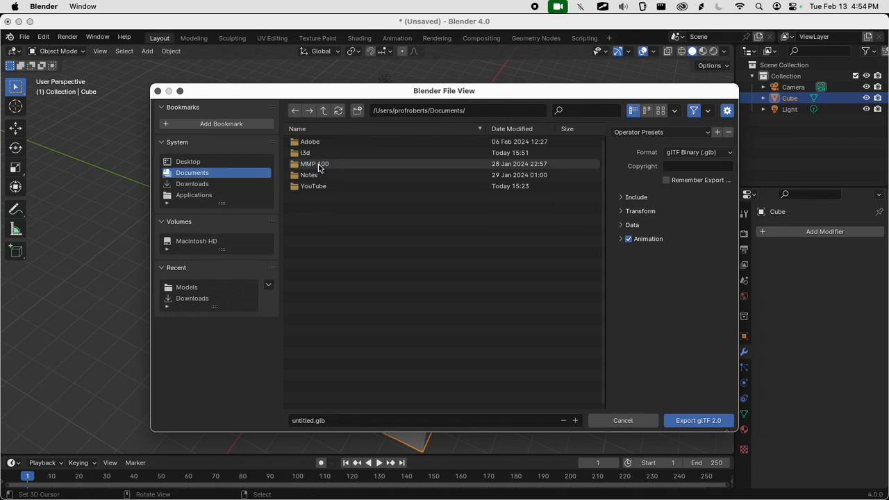
{"action": "double_click", "coordinate": [322, 174]}
{"action": "double_click", "coordinate": [311, 143]}
{"action": "double_click", "coordinate": [343, 142]}
{"action": "double_click", "coordinate": [338, 179]}
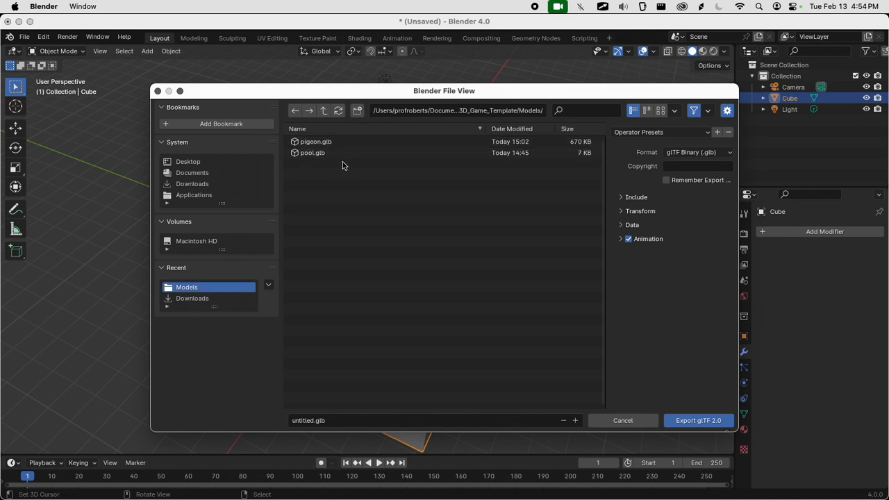
{"action": "left_click", "coordinate": [316, 154]}
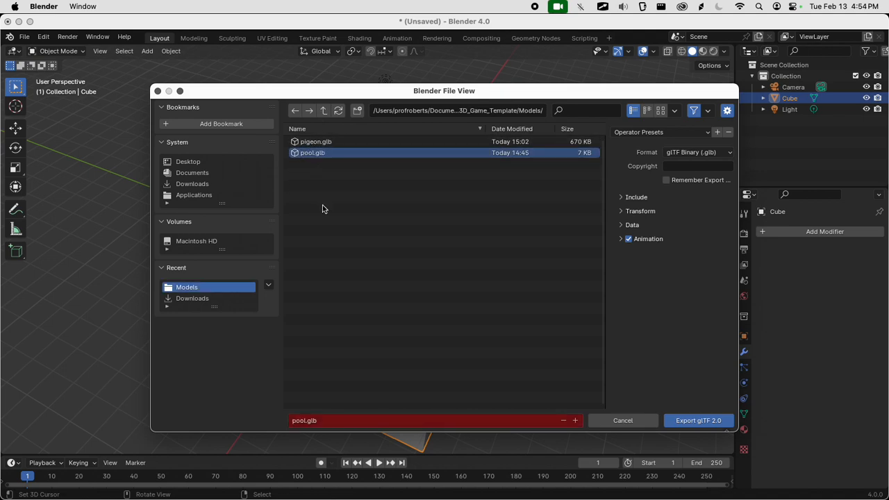
Enable Remember Export Settings, limit the export to Selected Objects, and export the cube over pool.glb
{"action": "left_click_drag", "start_coordinate": [603, 175], "coordinate": [554, 178]}
{"action": "left_click", "coordinate": [636, 180]}
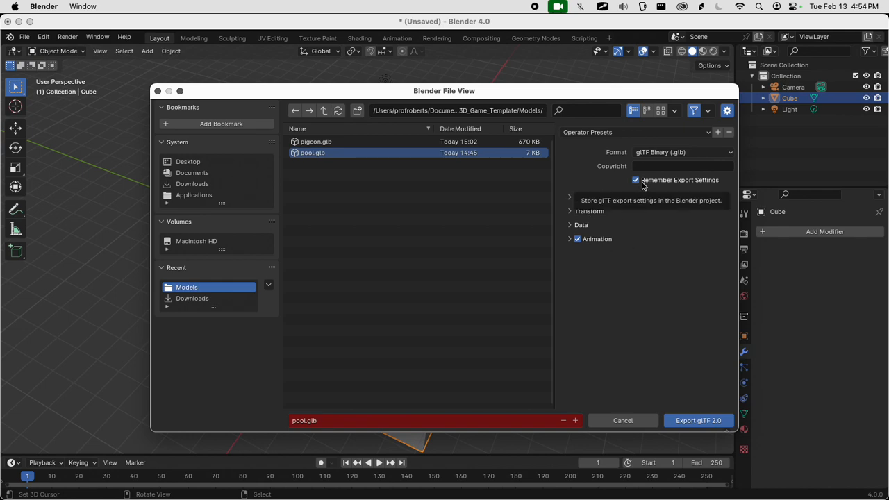
{"action": "left_click", "coordinate": [585, 199]}
{"action": "left_click", "coordinate": [635, 214]}
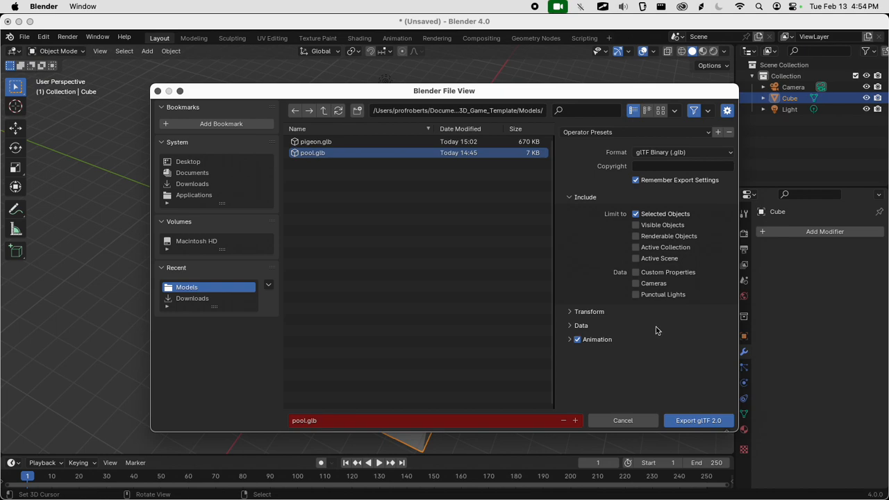
{"action": "left_click", "coordinate": [594, 200]}
{"action": "left_click", "coordinate": [573, 239]}
{"action": "left_click", "coordinate": [582, 240]}
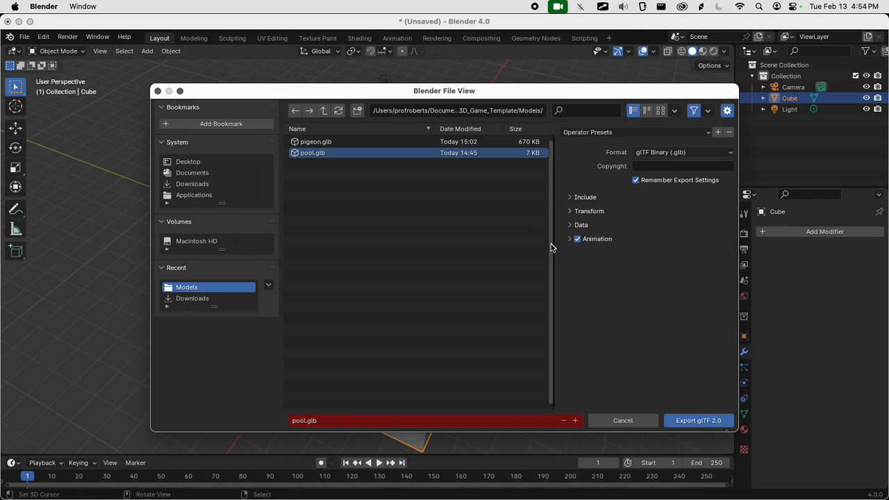
{"action": "left_click", "coordinate": [695, 420]}
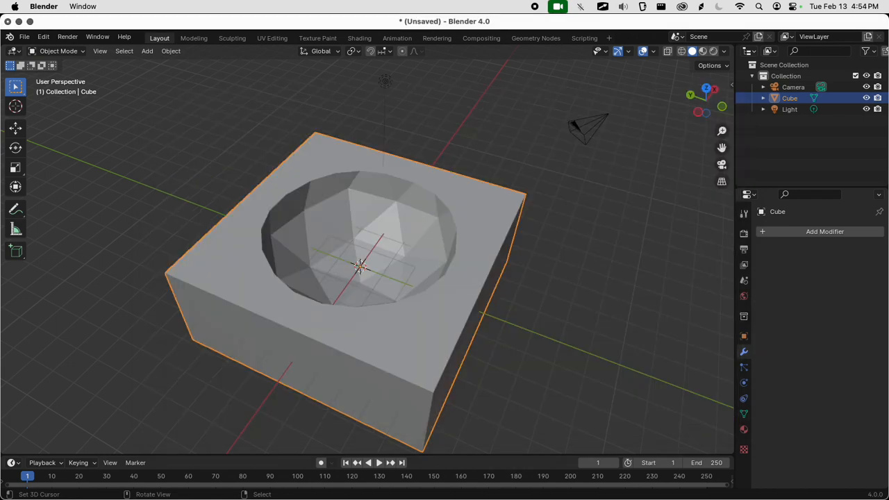
Switch to Godot and locate the exported pool.glb in the project's Models folder
{"action": "key", "text": "super+Tab"}
{"action": "key", "text": "super+Tab"}
{"action": "key", "text": "super+Tab"}
{"action": "key", "text": "super+Tab"}
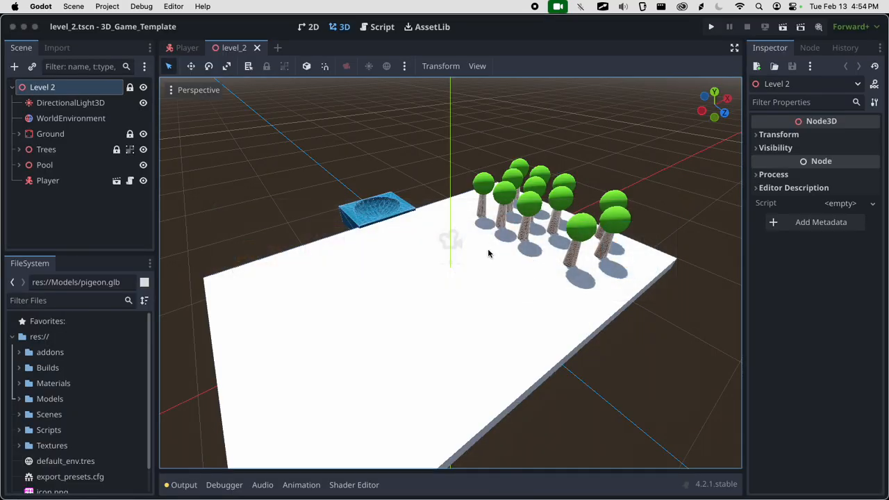
{"action": "scroll", "coordinate": [328, 242], "scroll_direction": "down", "scroll_amount": 5}
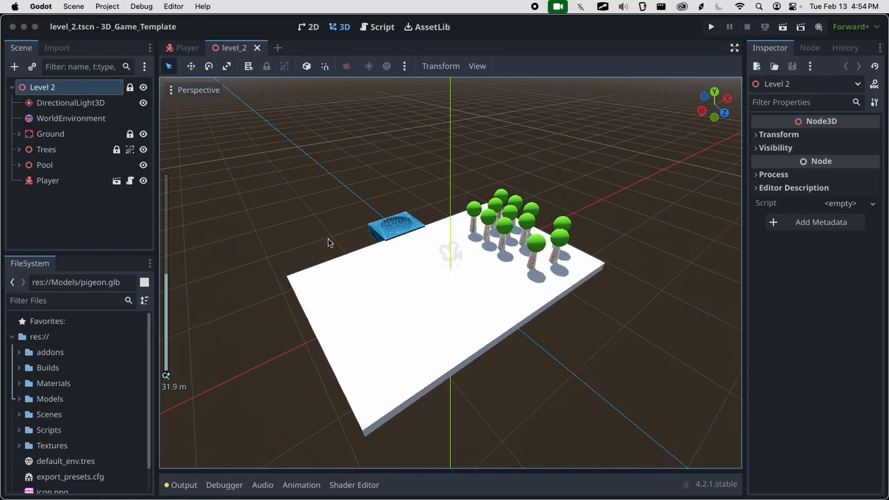
{"action": "left_click", "coordinate": [26, 399]}
{"action": "left_click", "coordinate": [20, 400]}
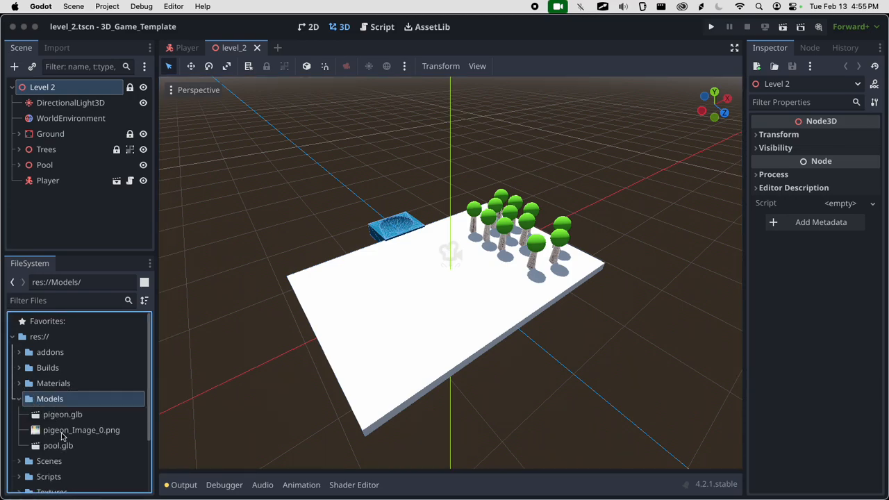
{"action": "left_click", "coordinate": [61, 446]}
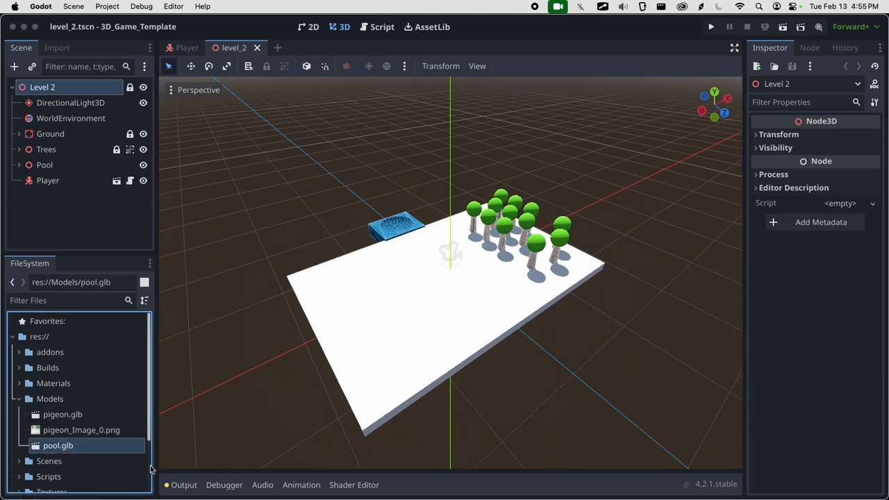
Delete pigeon.glb and pigeon_Image_0.png from the project's Models folder
{"action": "scroll", "coordinate": [90, 415], "scroll_direction": "down", "scroll_amount": 1}
{"action": "left_click", "coordinate": [78, 401]}
{"action": "left_click", "coordinate": [76, 386], "text": "shift"}
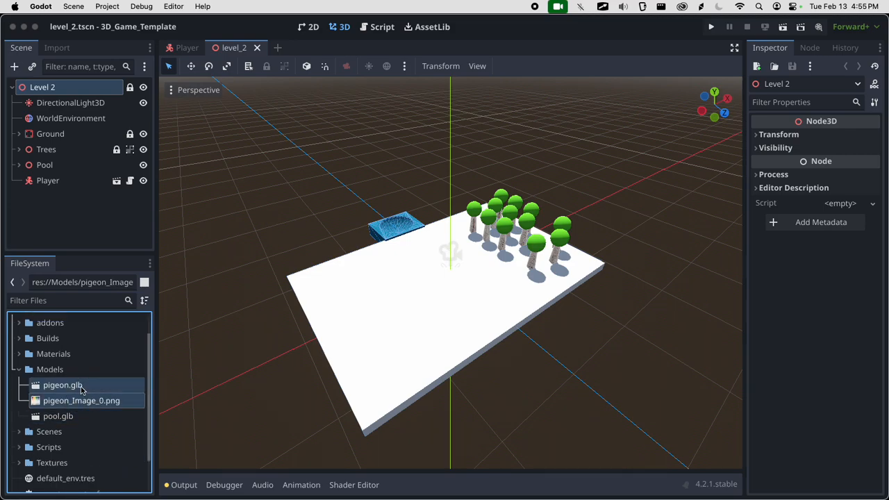
{"action": "right_click", "coordinate": [75, 388]}
{"action": "left_click", "coordinate": [100, 412]}
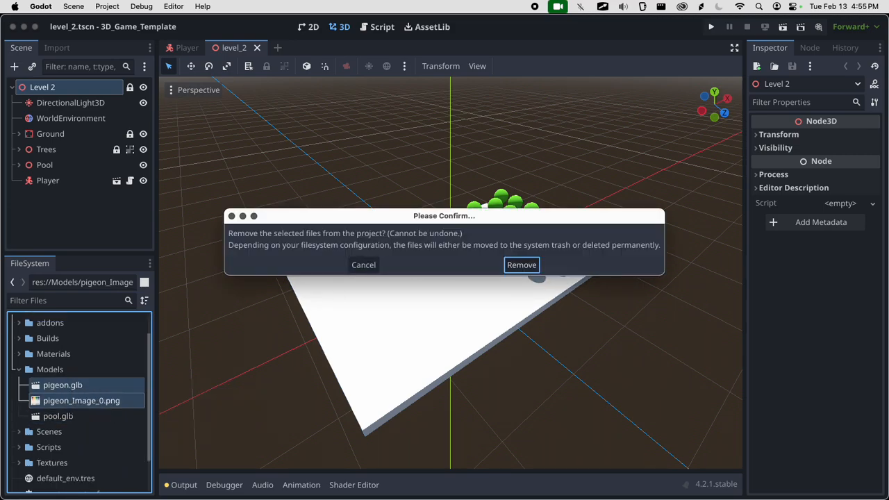
{"action": "left_click", "coordinate": [521, 265]}
Try to place the pool.glb model in the level_2 scene near the edge of the ground
{"action": "left_click", "coordinate": [61, 384]}
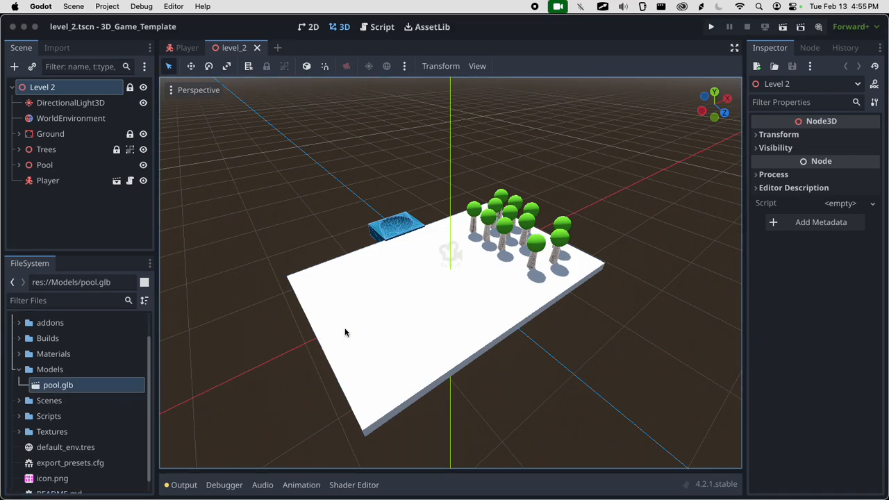
{"action": "scroll", "coordinate": [348, 326], "scroll_direction": "down", "scroll_amount": 5}
{"action": "scroll", "coordinate": [281, 330], "scroll_direction": "up", "scroll_amount": 8}
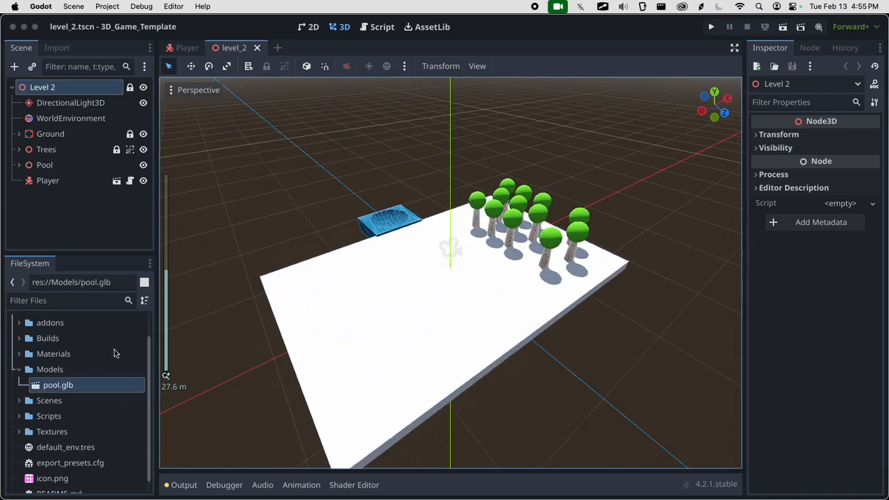
{"action": "left_click_drag", "start_coordinate": [72, 383], "coordinate": [294, 352]}
{"action": "key", "text": "super+z"}
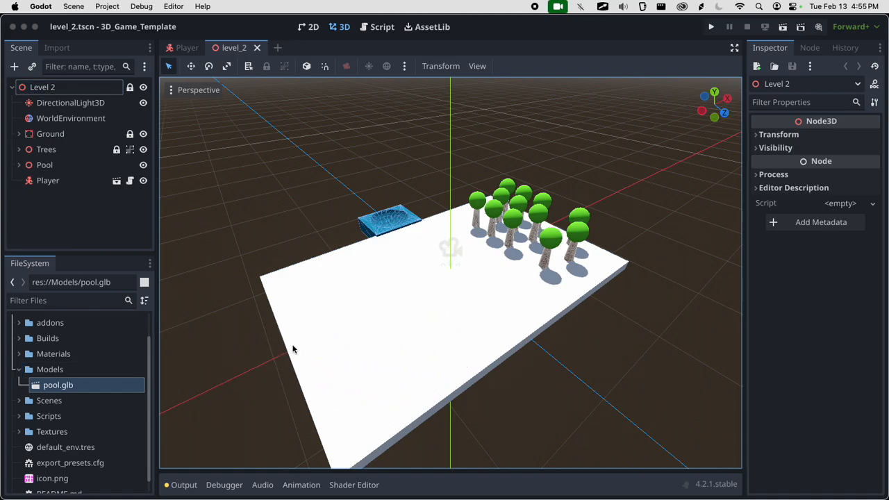
Delete pool.glb from the project's Models folder and switch back to Blender
{"action": "right_click", "coordinate": [77, 386]}
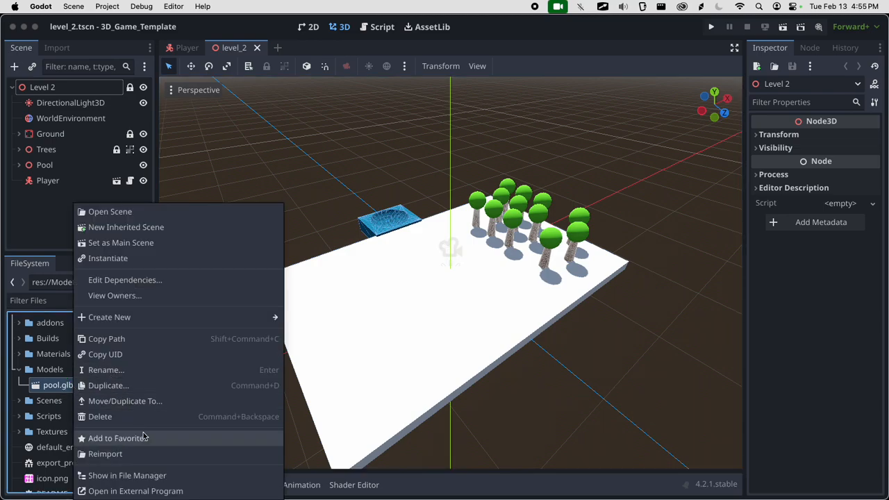
{"action": "left_click", "coordinate": [122, 420]}
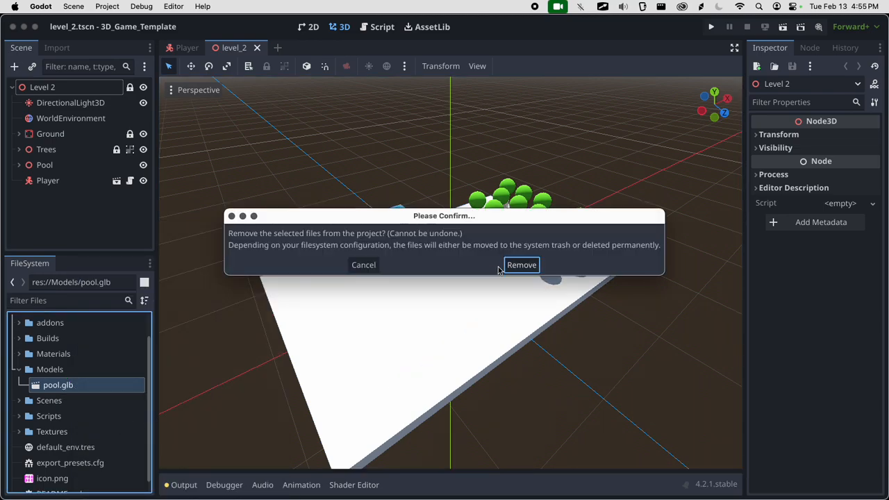
{"action": "left_click", "coordinate": [521, 264]}
{"action": "key", "text": "super+Tab"}
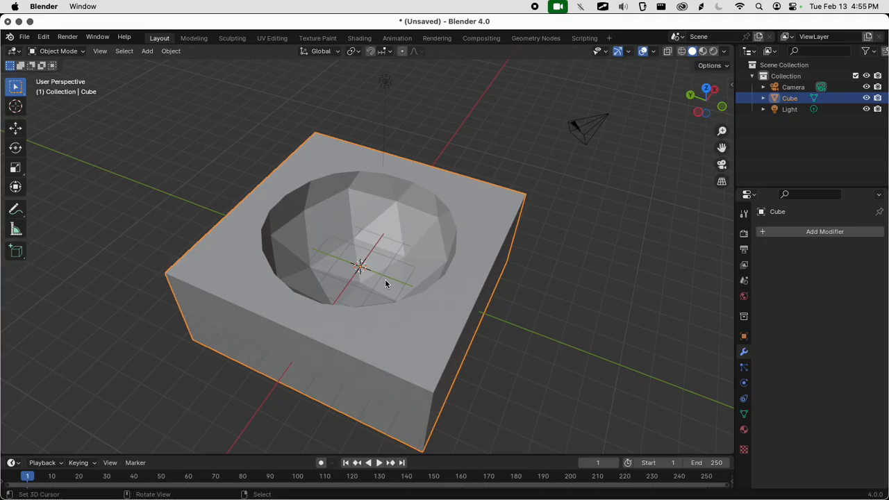
Export the model as the glTF Binary file pool.glb into the 3D_Game_Template project's Models folder
{"action": "key", "text": "q"}
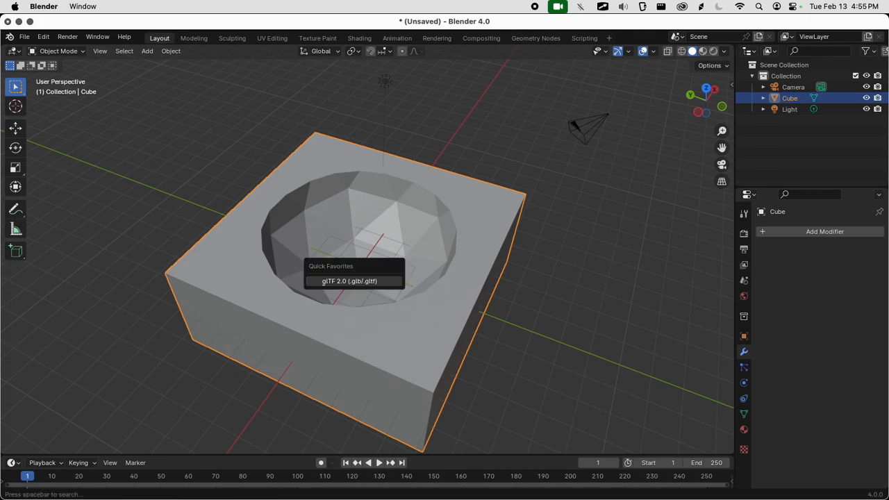
{"action": "left_click", "coordinate": [375, 282]}
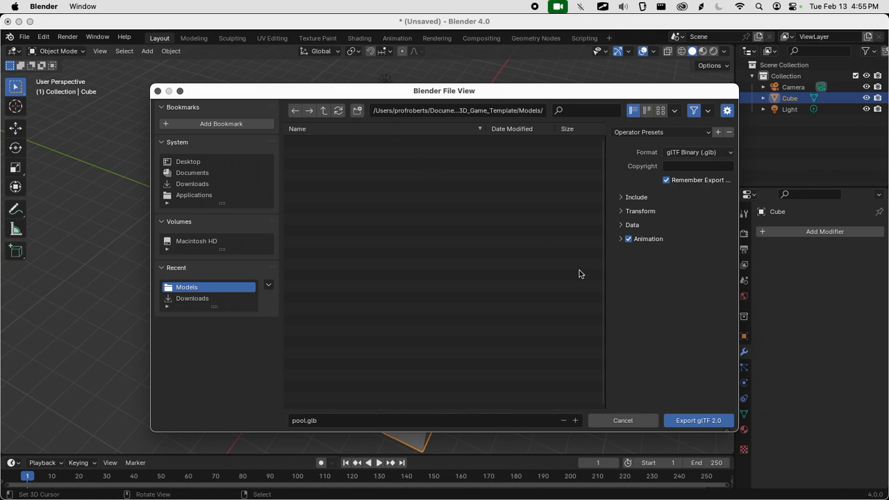
{"action": "left_click", "coordinate": [702, 421]}
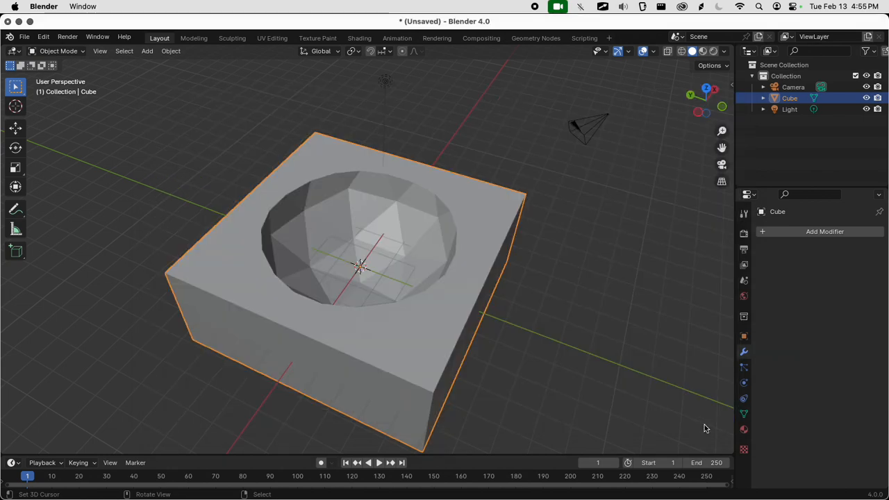
Switch to Godot, add pool.glb from the Models folder to the level_2 scene and move it against the ground's edge
{"action": "key", "text": "super+Tab"}
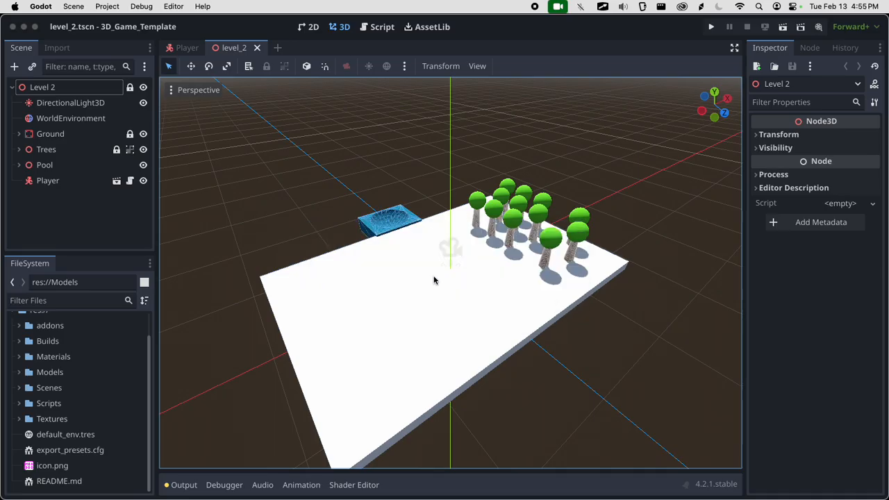
{"action": "left_click", "coordinate": [19, 372]}
{"action": "left_click_drag", "start_coordinate": [52, 387], "coordinate": [268, 358]}
{"action": "scroll", "coordinate": [298, 326], "scroll_direction": "down", "scroll_amount": 5}
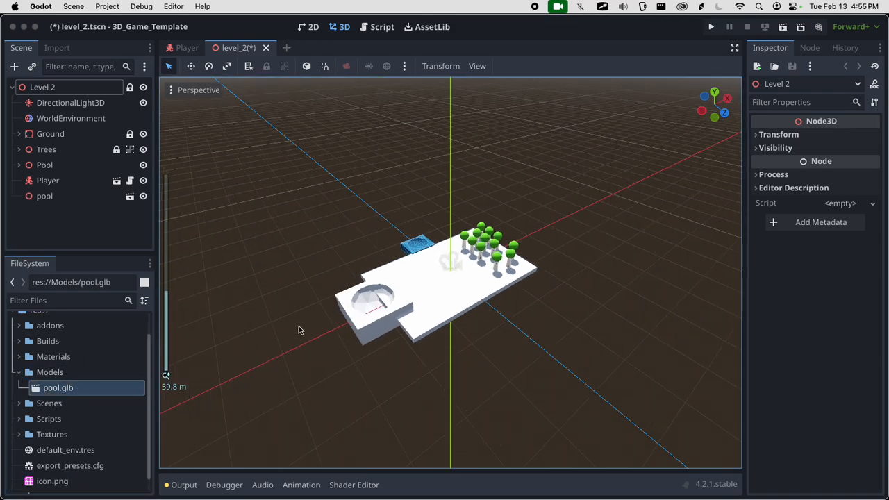
{"action": "left_click", "coordinate": [368, 324]}
{"action": "left_click_drag", "start_coordinate": [417, 293], "coordinate": [399, 302]}
{"action": "key", "text": "f"}
{"action": "middle_click_drag", "start_coordinate": [570, 316], "coordinate": [420, 308]}
{"action": "scroll", "coordinate": [421, 308], "scroll_direction": "up", "scroll_amount": 3}
{"action": "left_click_drag", "start_coordinate": [503, 296], "coordinate": [500, 292]}
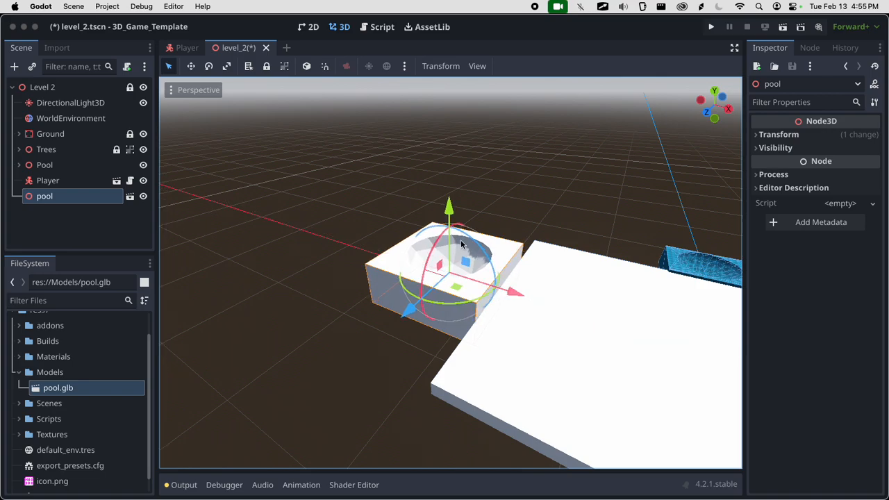
Adjust the pool model's height to bring its top roughly level with the ground surface
{"action": "left_click_drag", "start_coordinate": [450, 211], "coordinate": [450, 226]}
{"action": "middle_click_drag", "start_coordinate": [486, 292], "coordinate": [532, 280]}
{"action": "scroll", "coordinate": [553, 264], "scroll_direction": "up", "scroll_amount": 10}
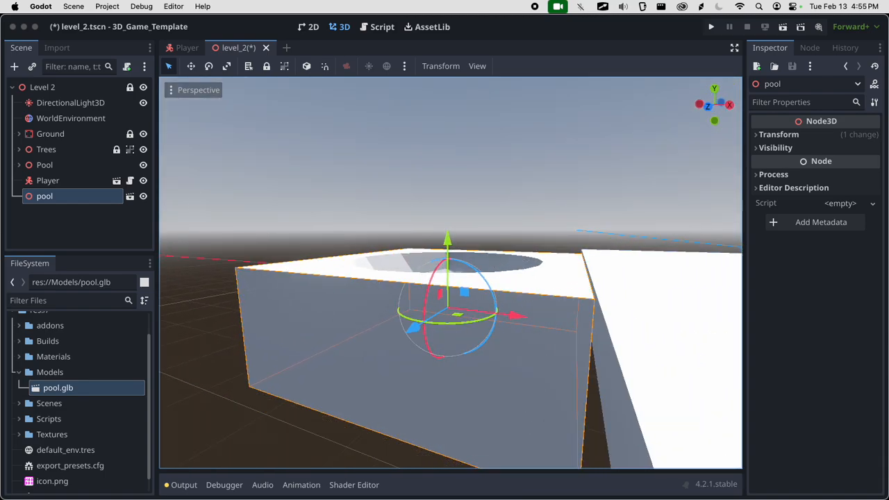
{"action": "left_click_drag", "start_coordinate": [448, 238], "coordinate": [447, 234]}
{"action": "middle_click_drag", "start_coordinate": [503, 281], "coordinate": [234, 317]}
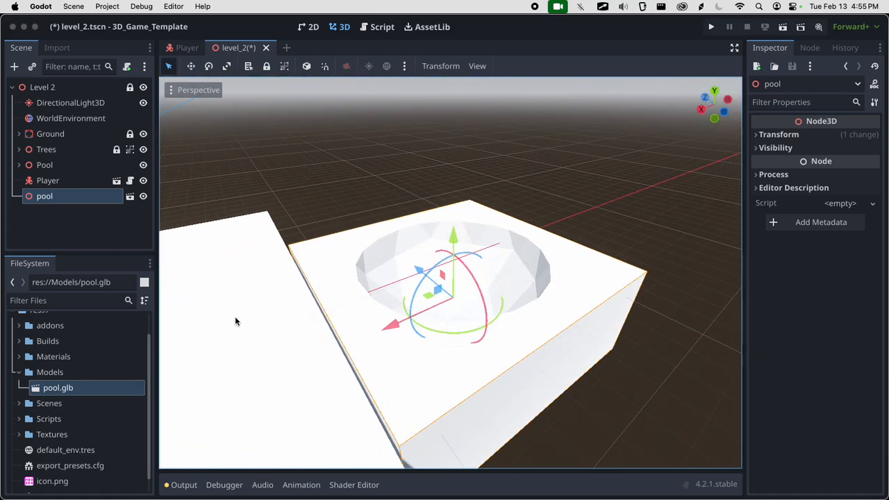
{"action": "middle_click_drag", "start_coordinate": [341, 327], "coordinate": [602, 353]}
{"action": "middle_click_drag", "start_coordinate": [518, 319], "coordinate": [671, 248]}
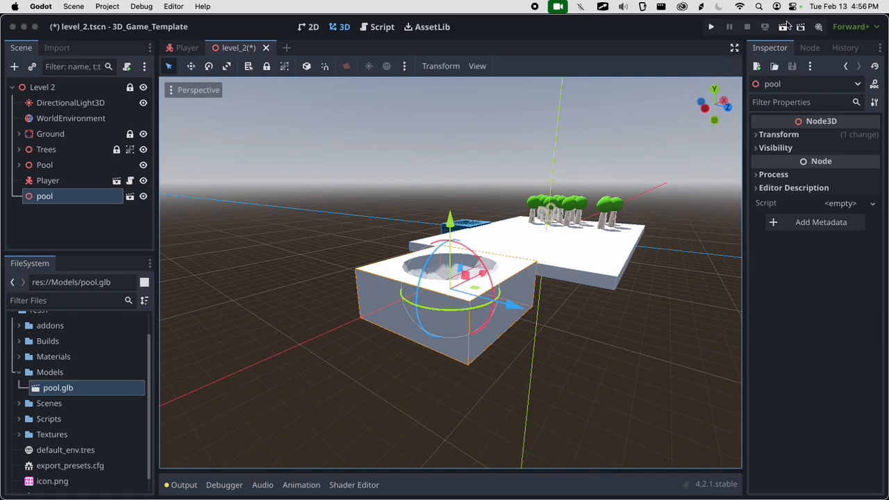
Run the level_2 scene, walk the player onto the new pool to test for collision, and stop the game
{"action": "key", "text": "super+r"}
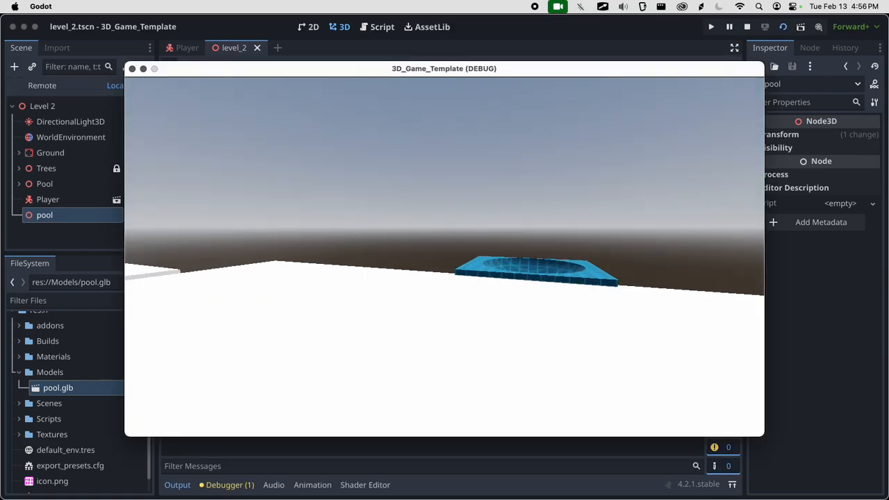
{"action": "key", "text": "w"}
{"action": "key", "text": "w"}
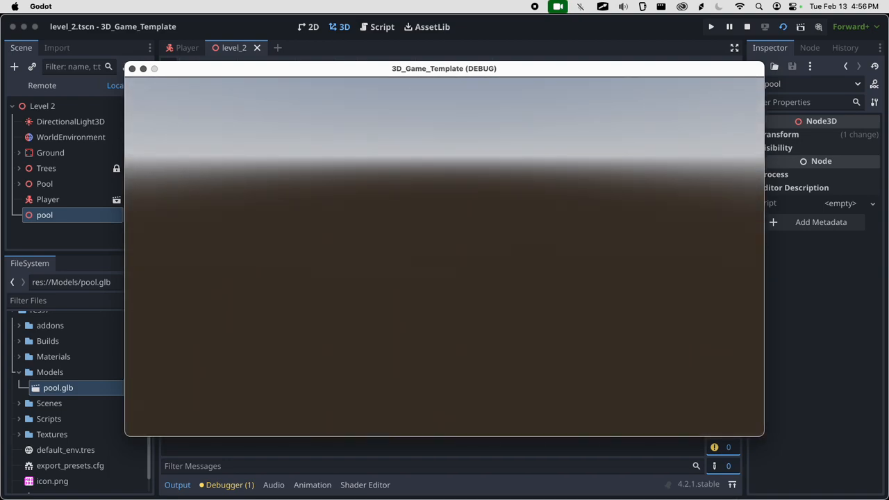
{"action": "key", "text": "Escape"}
{"action": "middle_click_drag", "start_coordinate": [538, 224], "coordinate": [425, 269]}
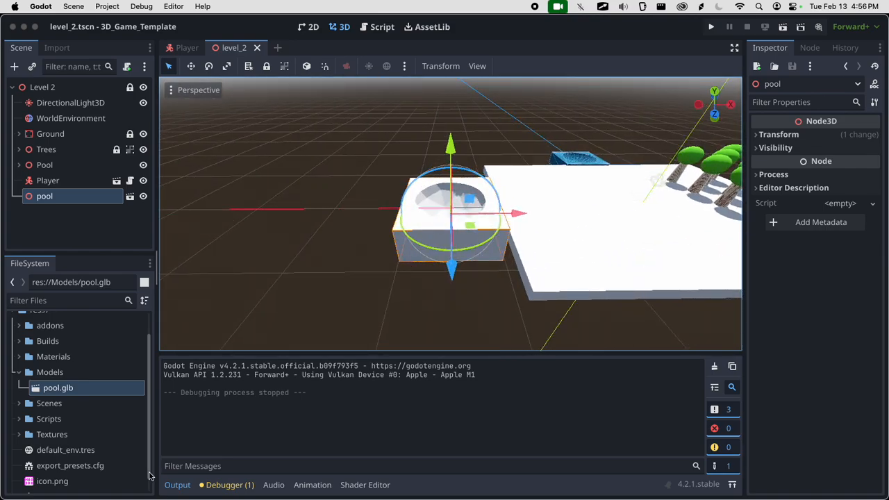
{"action": "left_click", "coordinate": [76, 220]}
{"action": "left_click", "coordinate": [74, 197]}
{"action": "left_click_drag", "start_coordinate": [58, 253], "coordinate": [60, 295]}
{"action": "left_click", "coordinate": [130, 196]}
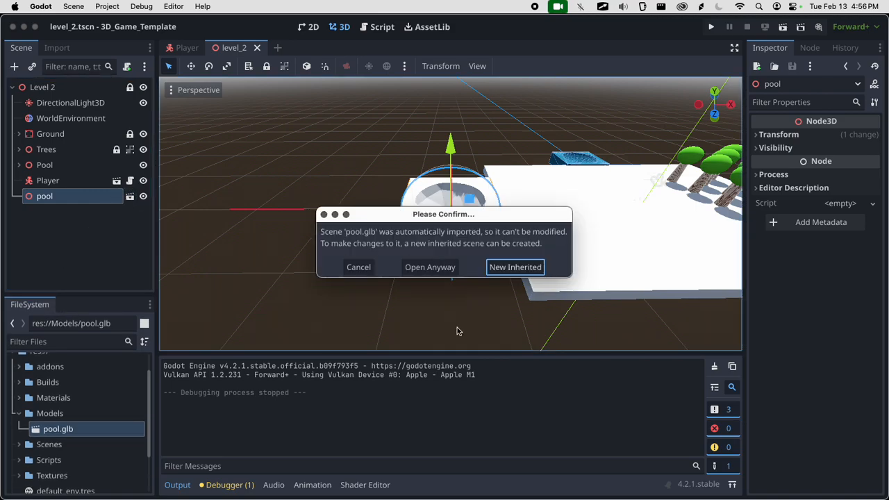
{"action": "left_click", "coordinate": [354, 268]}
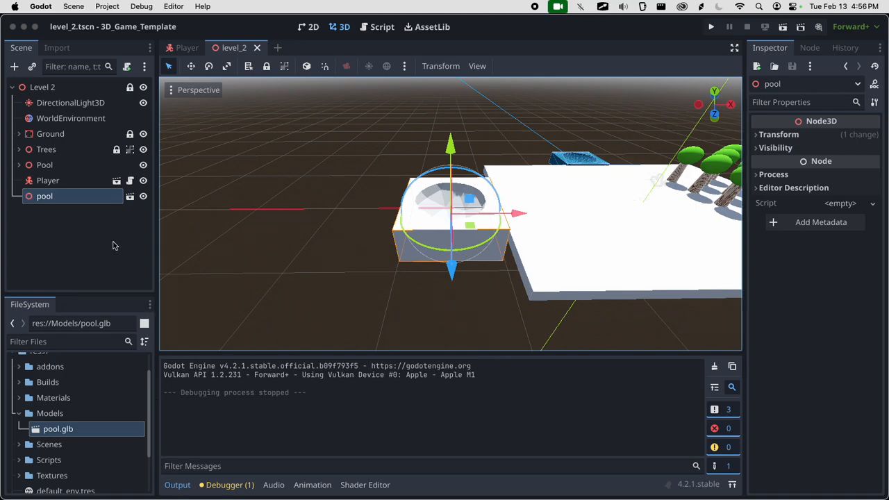
Enable Editable Children on the lowercase pool node to expose its Cube mesh
{"action": "scroll", "coordinate": [495, 263], "scroll_direction": "up", "scroll_amount": 6}
{"action": "middle_click_drag", "start_coordinate": [499, 264], "coordinate": [469, 262]}
{"action": "right_click", "coordinate": [79, 199]}
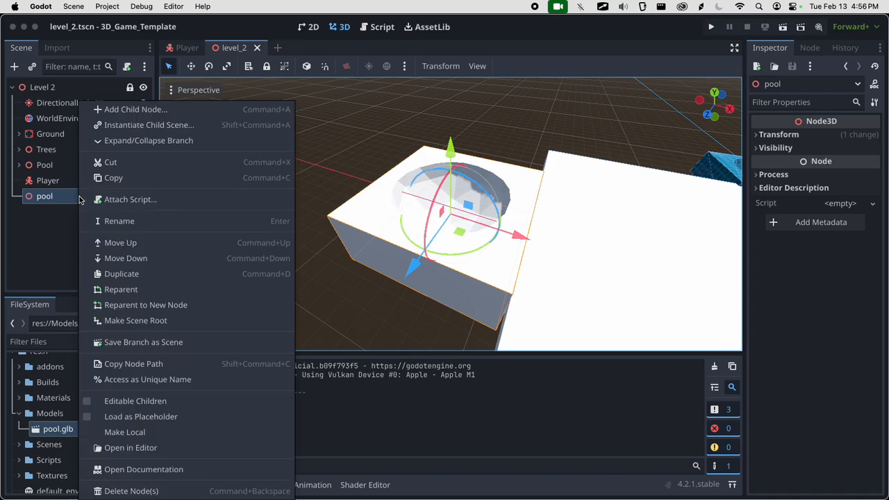
{"action": "left_click", "coordinate": [132, 401]}
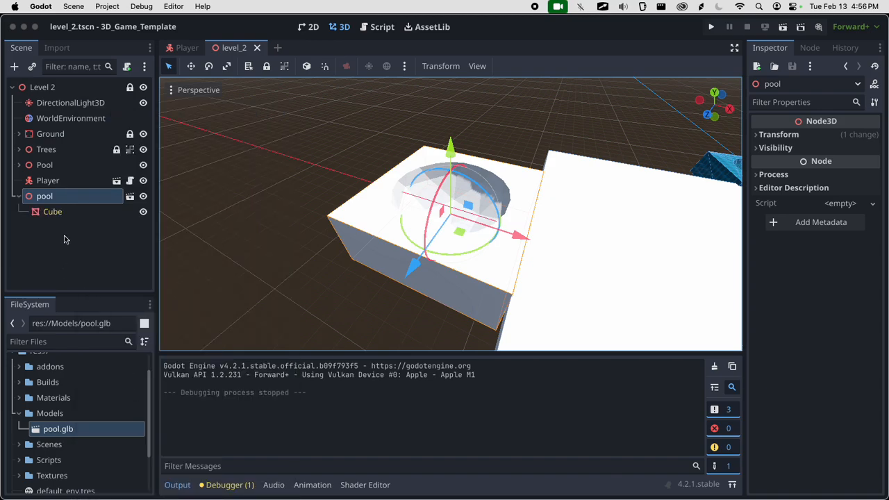
Create a Trimesh Static Body for the pool's Cube mesh
{"action": "left_click", "coordinate": [66, 212]}
{"action": "middle_click_drag", "start_coordinate": [500, 292], "coordinate": [493, 258]}
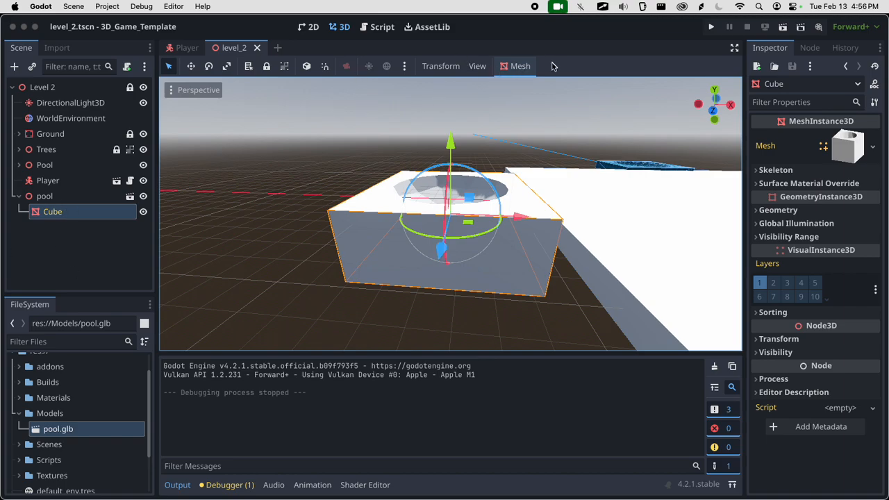
{"action": "left_click", "coordinate": [521, 66]}
{"action": "left_click", "coordinate": [510, 82]}
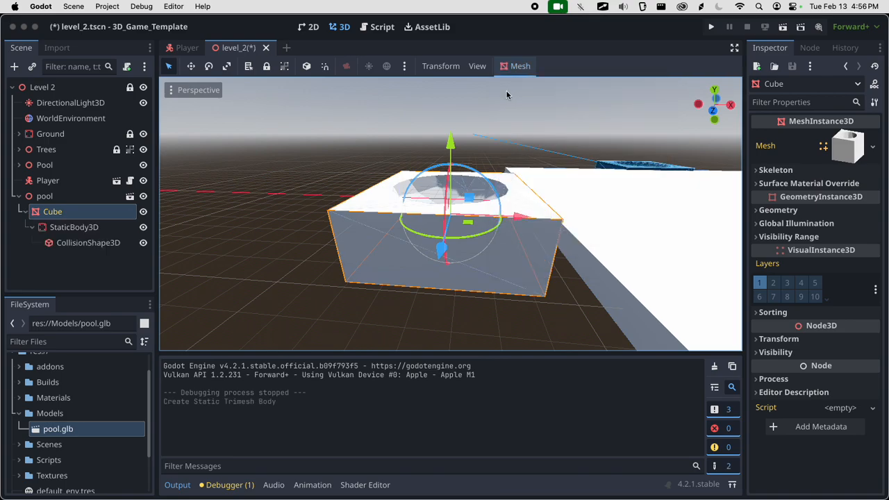
Run the scene, walk and jump inside the pool's hollow to test its collision, and stop the game
{"action": "scroll", "coordinate": [486, 215], "scroll_direction": "up", "scroll_amount": 10}
{"action": "middle_click_drag", "start_coordinate": [521, 217], "coordinate": [319, 248]}
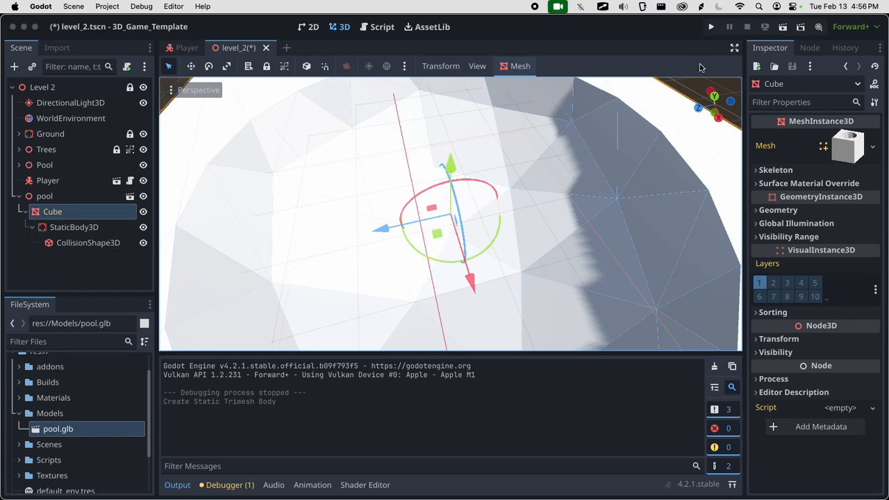
{"action": "left_click", "coordinate": [711, 26]}
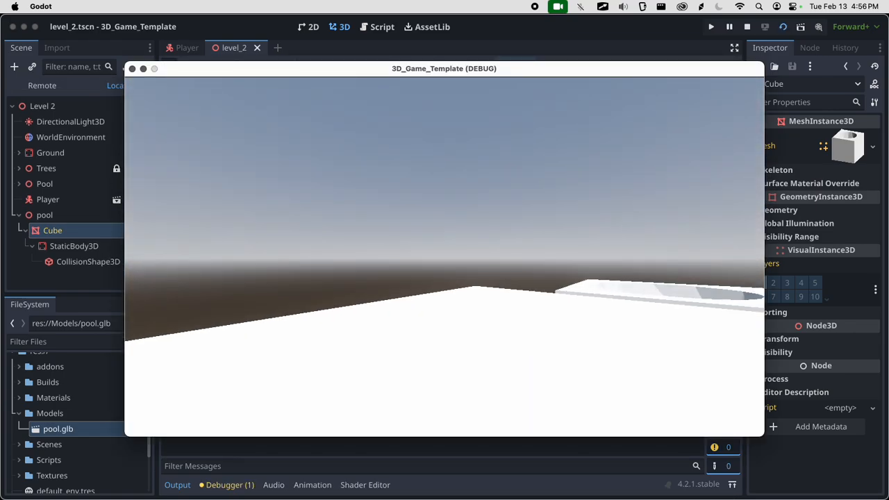
{"action": "key", "text": "w"}
{"action": "key", "text": "space"}
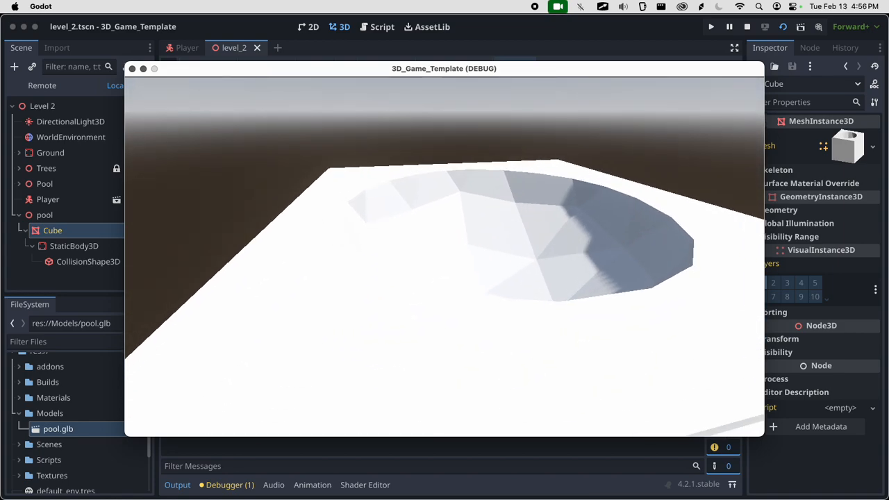
{"action": "key", "text": "w"}
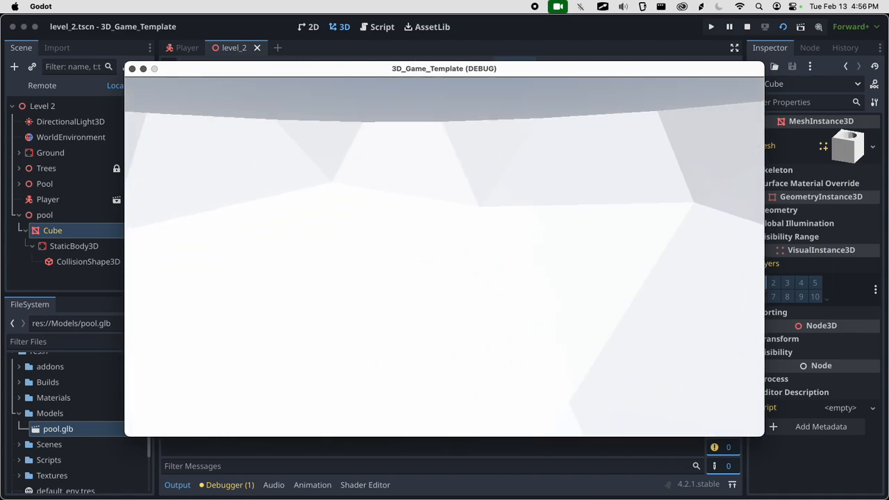
{"action": "key", "text": "space"}
{"action": "key", "text": "space"}
{"action": "key", "text": "w"}
{"action": "key", "text": "s"}
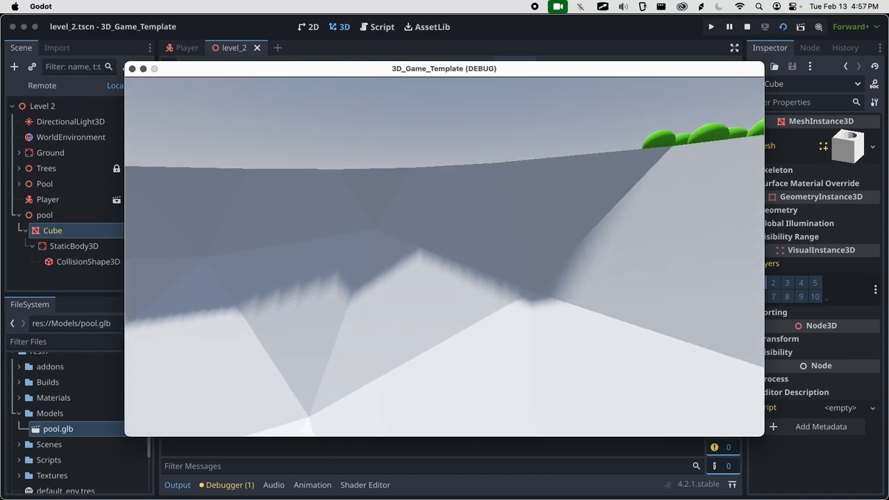
{"action": "key", "text": "Escape"}
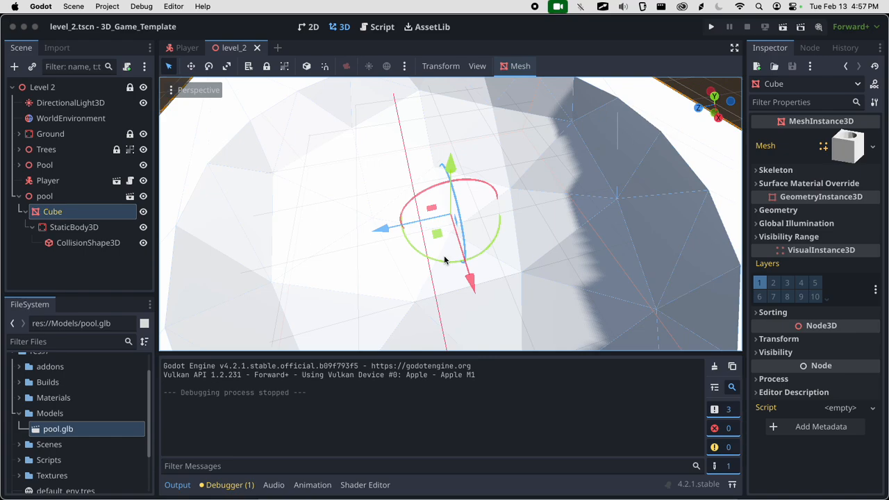
Lower the pool's Cube mesh slightly to meet the ground surface and save the level_2 scene
{"action": "scroll", "coordinate": [481, 239], "scroll_direction": "down", "scroll_amount": 5}
{"action": "middle_click_drag", "start_coordinate": [480, 239], "coordinate": [452, 147]}
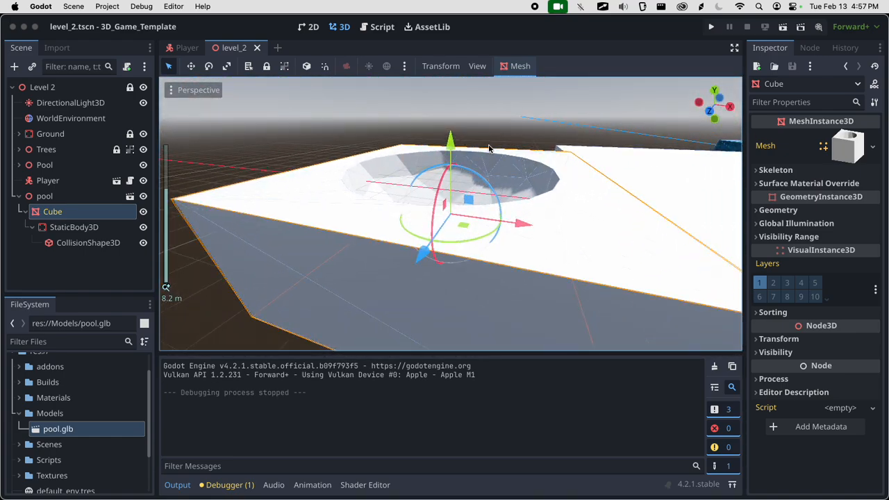
{"action": "left_click_drag", "start_coordinate": [450, 142], "coordinate": [450, 149]}
{"action": "key", "text": "super+s"}
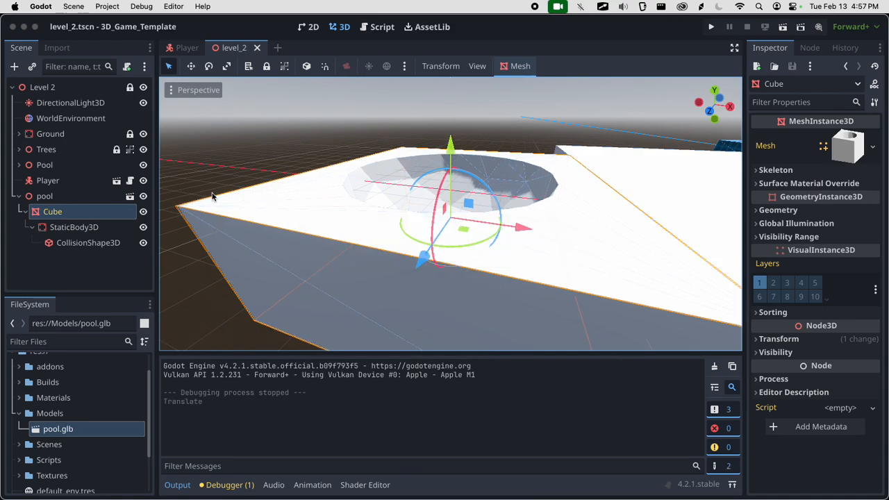
{"action": "left_click", "coordinate": [69, 196]}
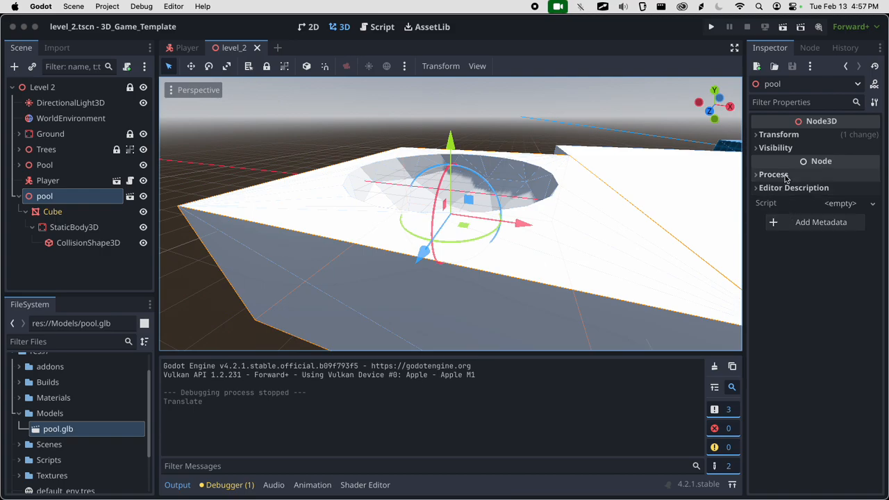
{"action": "left_click", "coordinate": [781, 134]}
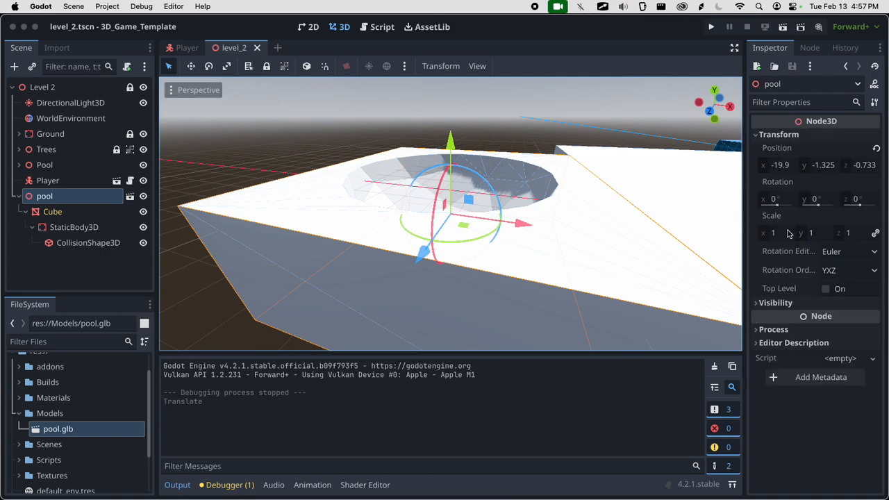
{"action": "mouse_move", "coordinate": [803, 237]}
{"action": "left_mouse_down"}
{"action": "mouse_move", "coordinate": [820, 237]}
{"action": "mouse_move", "coordinate": [807, 239]}
{"action": "left_mouse_up"}
{"action": "key", "text": "super+z"}
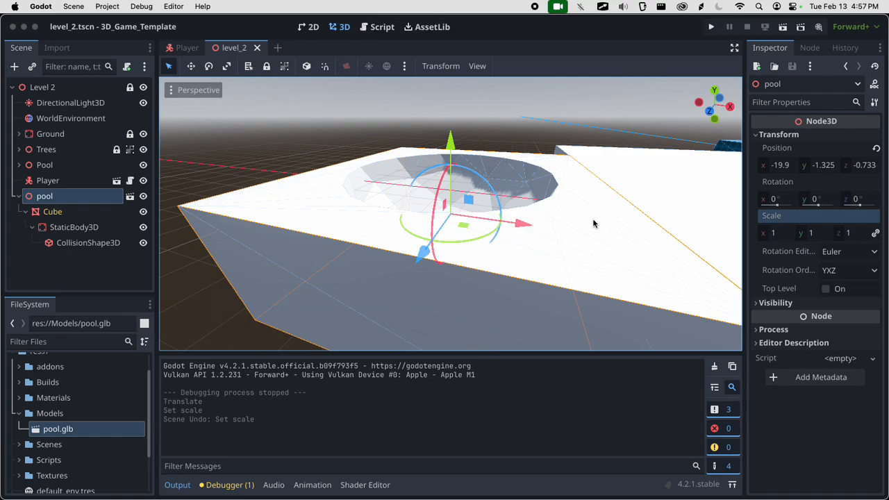
{"action": "left_click", "coordinate": [785, 138]}
{"action": "middle_click_drag", "start_coordinate": [592, 189], "coordinate": [570, 184]}
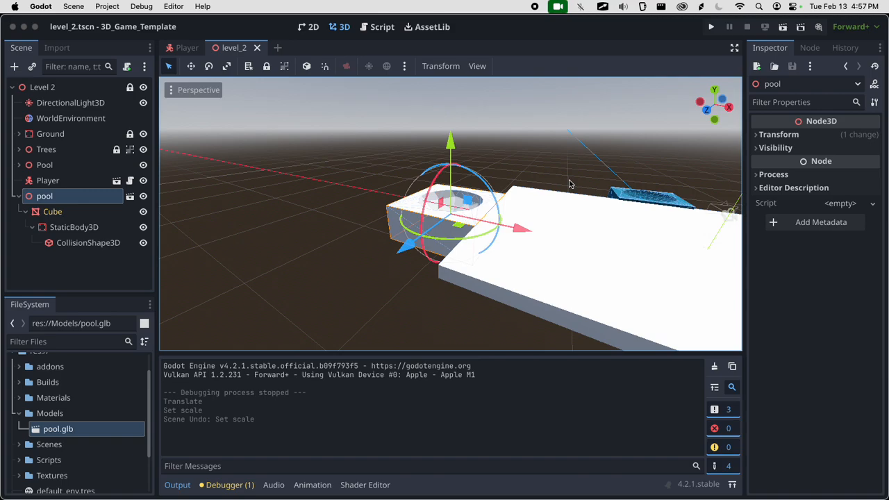
{"action": "scroll", "coordinate": [632, 250], "scroll_direction": "down", "scroll_amount": 1}
{"action": "middle_click_drag", "start_coordinate": [632, 250], "coordinate": [598, 267], "text": "shift"}
{"action": "scroll", "coordinate": [598, 266], "scroll_direction": "down", "scroll_amount": 1}
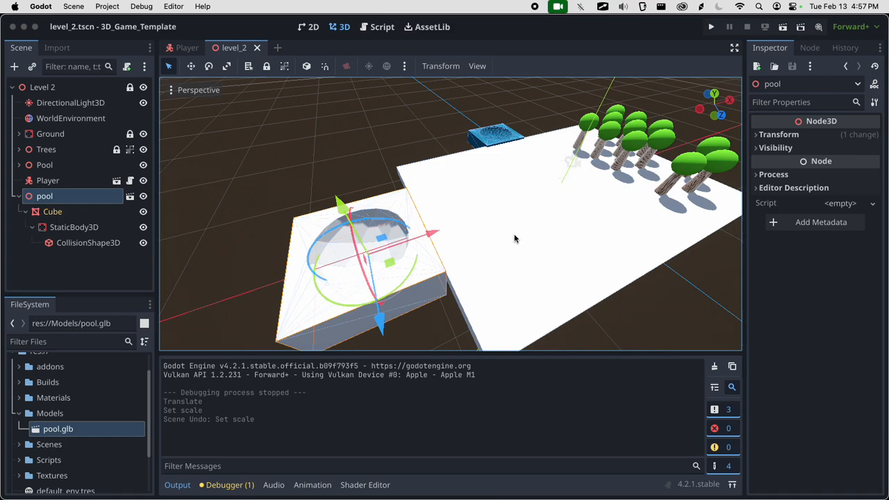
Switch to Blender and scale the pool block by 2 along the Y axis
{"action": "key", "text": "super+Tab"}
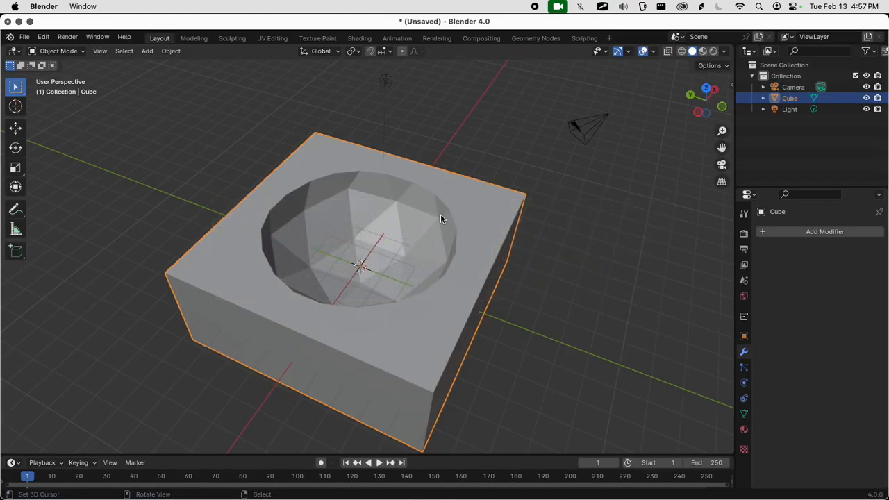
{"action": "middle_click_drag", "start_coordinate": [441, 213], "coordinate": [494, 268]}
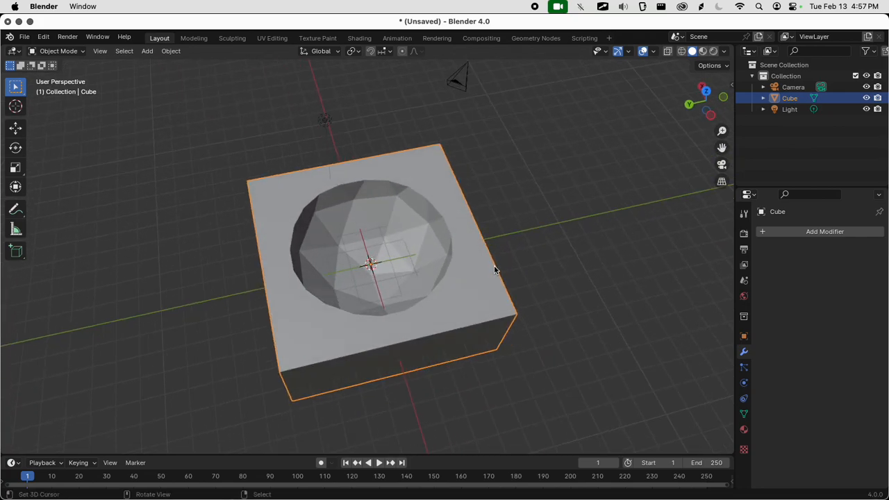
{"action": "key", "text": "n"}
{"action": "key", "text": "n"}
{"action": "scroll", "coordinate": [435, 220], "scroll_direction": "down", "scroll_amount": 6}
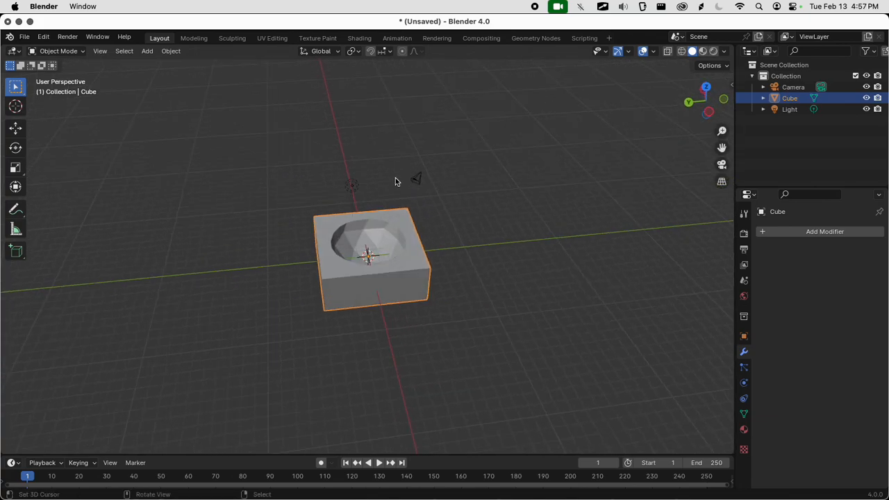
{"action": "scroll", "coordinate": [395, 216], "scroll_direction": "up", "scroll_amount": 3}
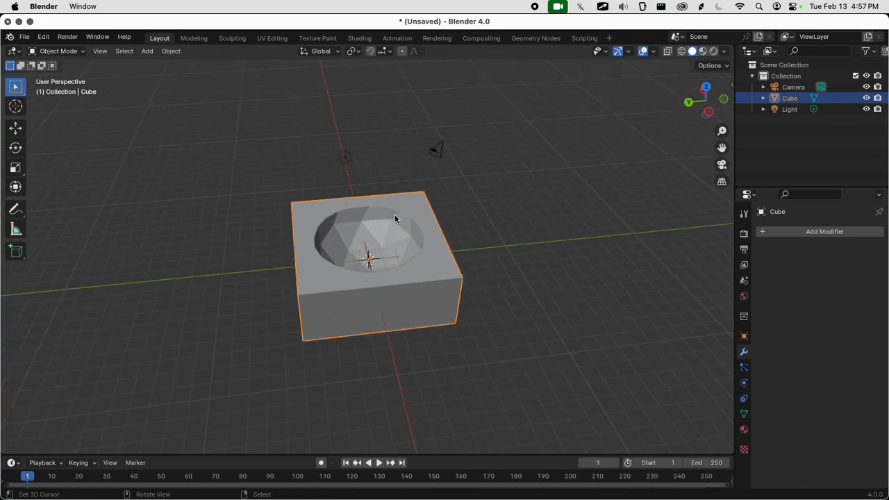
{"action": "key", "text": "s"}
{"action": "key", "text": "y"}
{"action": "key", "text": "2"}
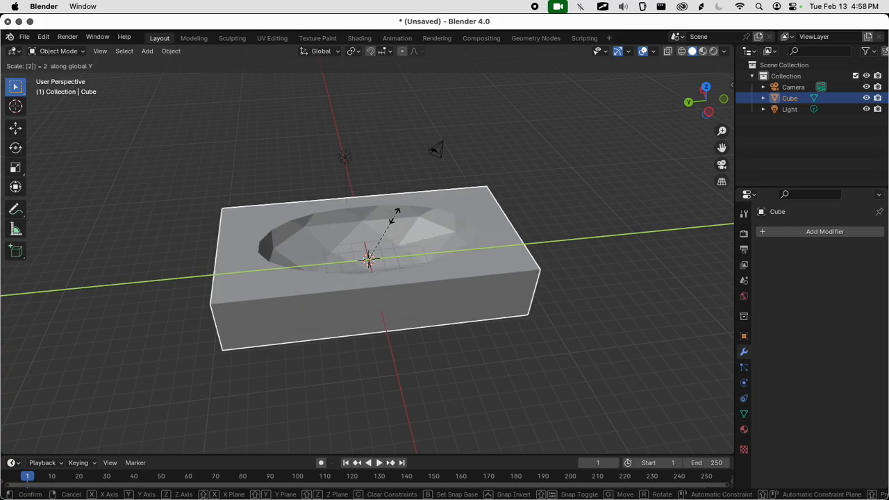
{"action": "key", "text": "Return"}
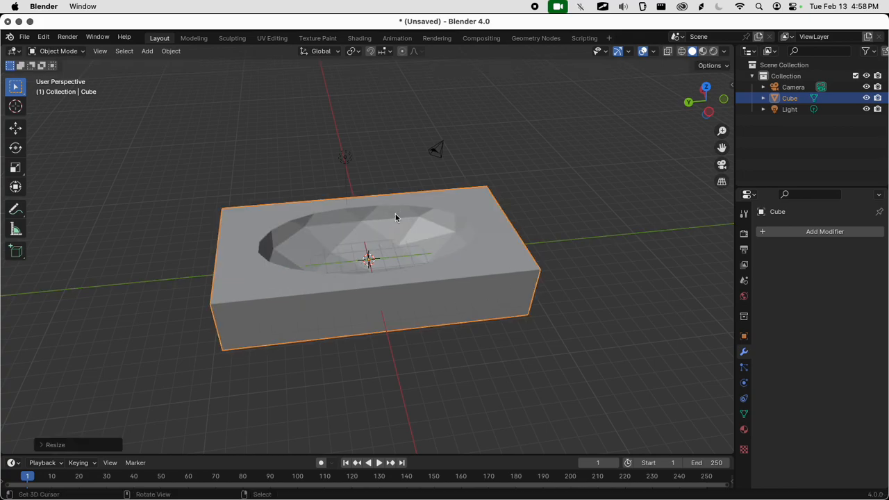
Export the stretched pool as glTF Binary, overwriting pool.glb in the project's Models folder
{"action": "middle_click_drag", "start_coordinate": [395, 218], "coordinate": [420, 225]}
{"action": "scroll", "coordinate": [420, 226], "scroll_direction": "up", "scroll_amount": 2}
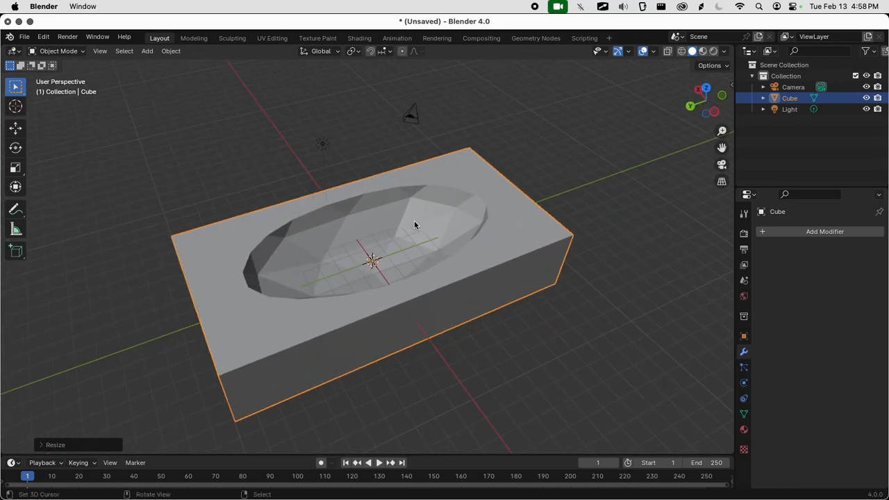
{"action": "key", "text": "q"}
{"action": "left_click", "coordinate": [414, 222]}
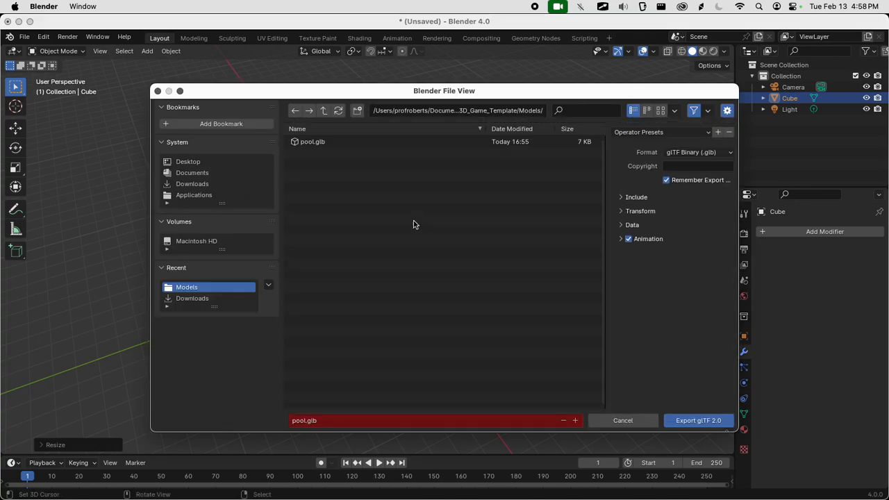
{"action": "left_click", "coordinate": [696, 419]}
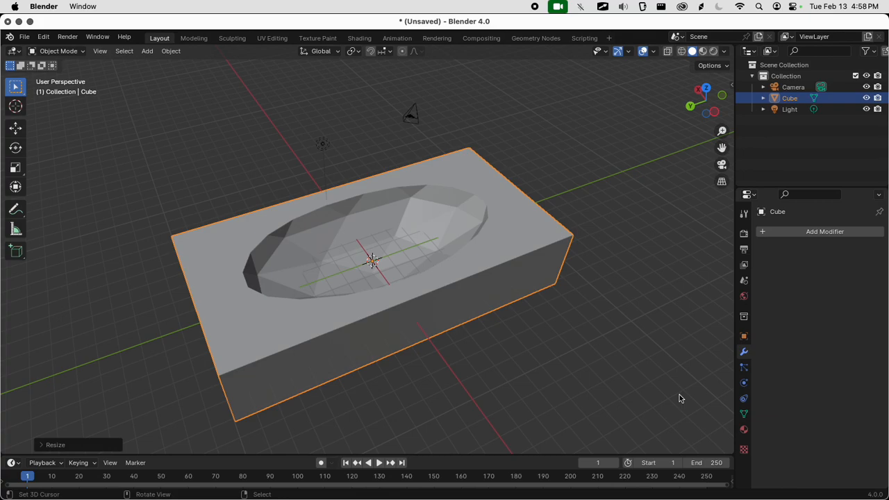
Switch to Godot and examine the imported pool's size against the ground platform
{"action": "key", "text": "super+Tab"}
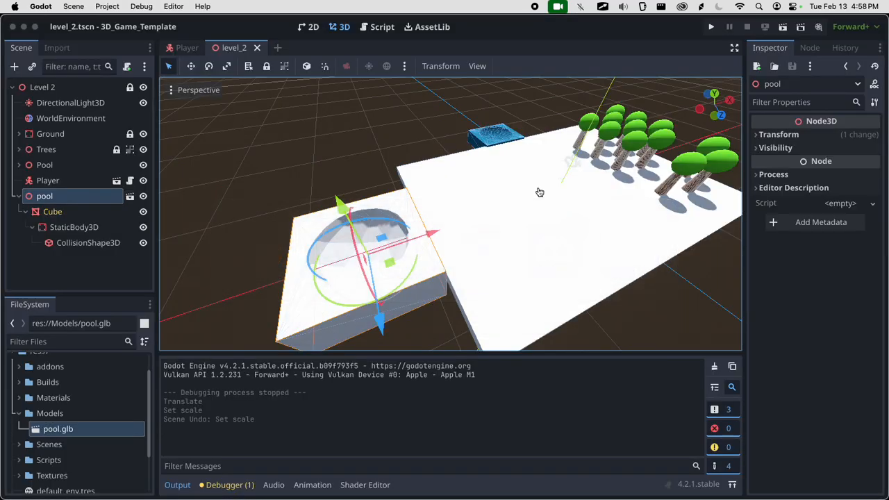
{"action": "middle_click_drag", "start_coordinate": [451, 241], "coordinate": [532, 192]}
{"action": "scroll", "coordinate": [470, 236], "scroll_direction": "up", "scroll_amount": 5}
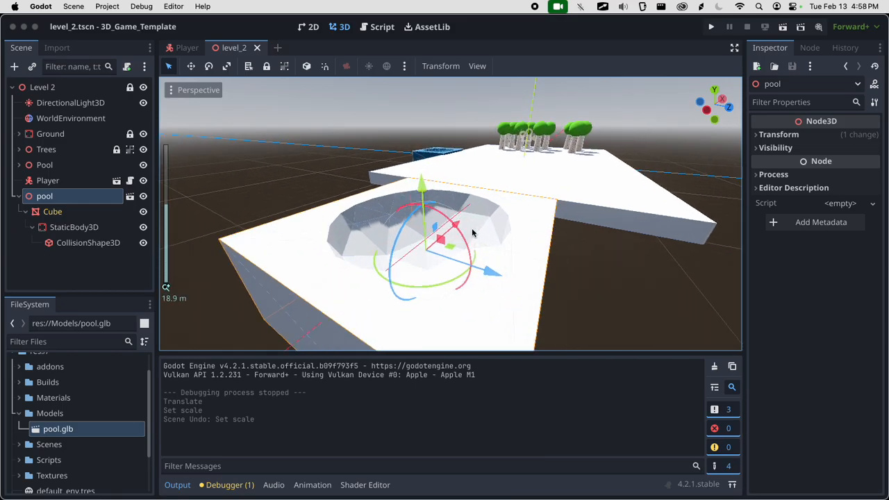
{"action": "scroll", "coordinate": [471, 236], "scroll_direction": "down", "scroll_amount": 8}
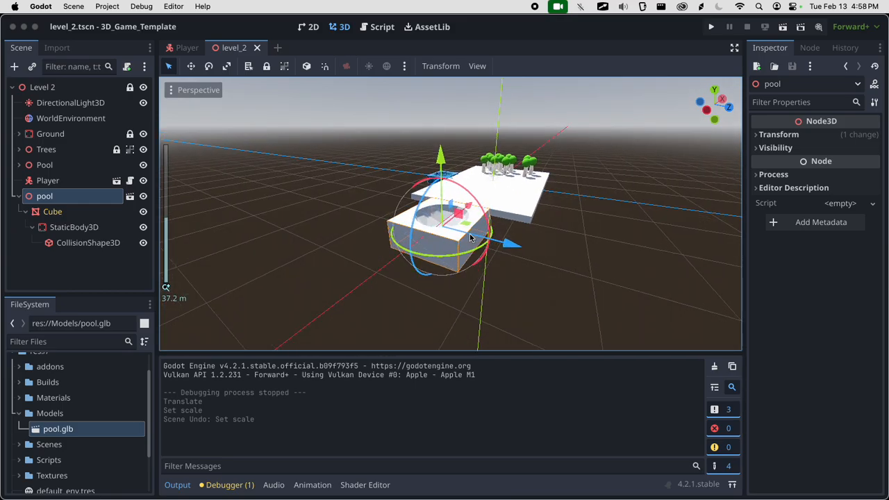
{"action": "middle_click_drag", "start_coordinate": [470, 236], "coordinate": [397, 309]}
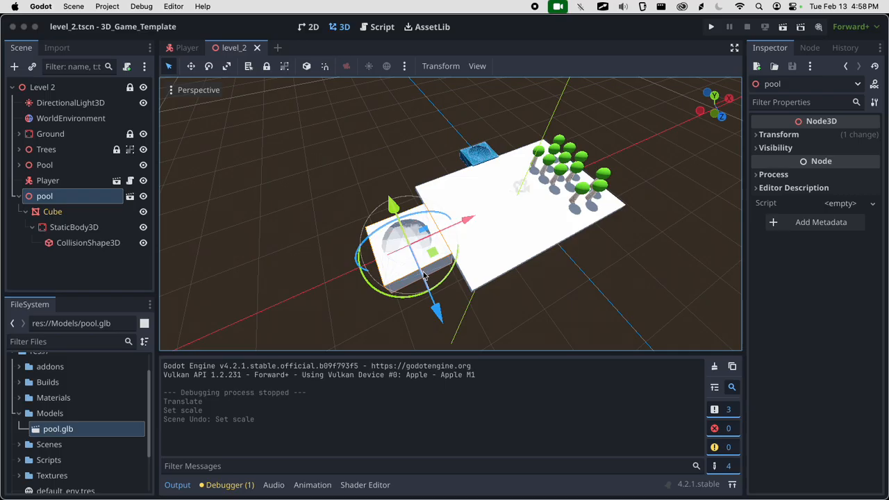
Switch to Blender, display the pool cube's transform values and apply its scale
{"action": "key", "text": "super+Tab"}
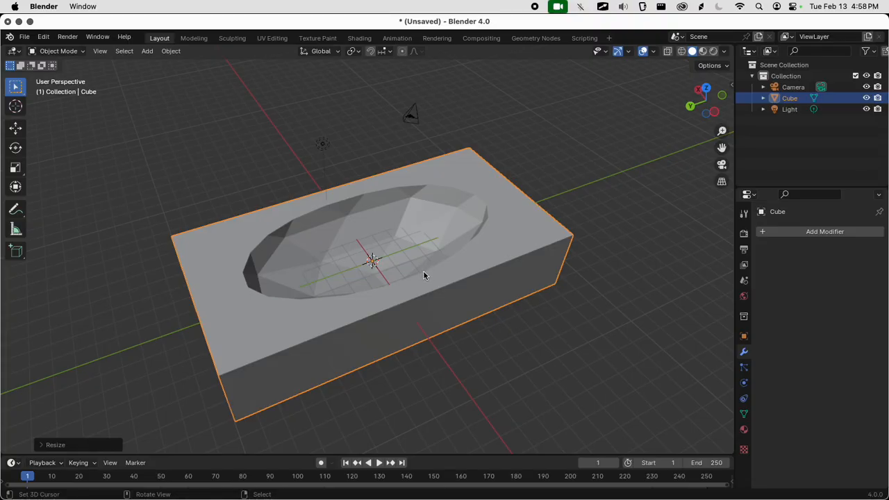
{"action": "key", "text": "n"}
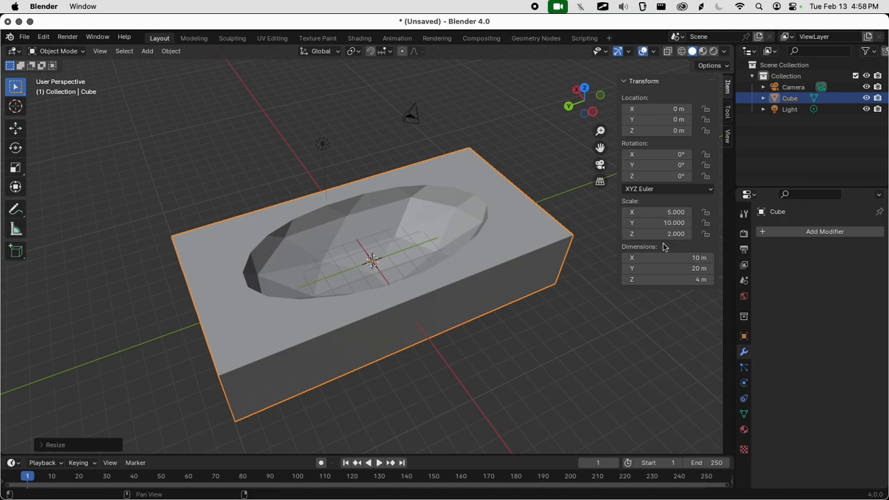
{"action": "middle_click_drag", "start_coordinate": [463, 224], "coordinate": [480, 200]}
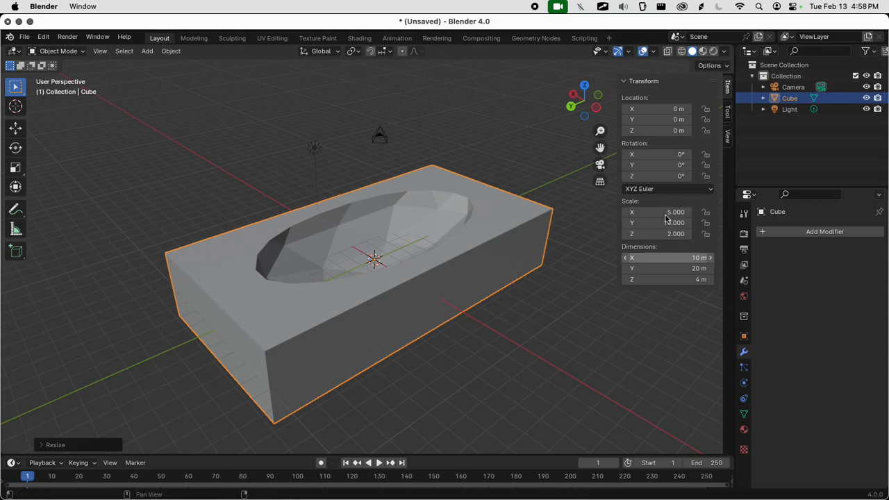
{"action": "middle_click_drag", "start_coordinate": [407, 211], "coordinate": [371, 217]}
{"action": "scroll", "coordinate": [402, 249], "scroll_direction": "up", "scroll_amount": 5}
{"action": "scroll", "coordinate": [340, 218], "scroll_direction": "down", "scroll_amount": 3}
{"action": "scroll", "coordinate": [339, 234], "scroll_direction": "down", "scroll_amount": 3}
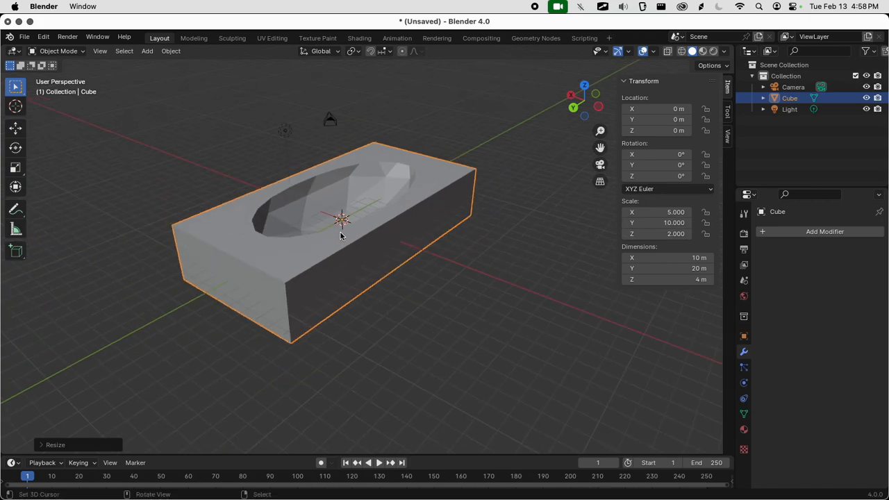
{"action": "left_click", "coordinate": [171, 51]}
{"action": "mouse_move", "coordinate": [193, 108]}
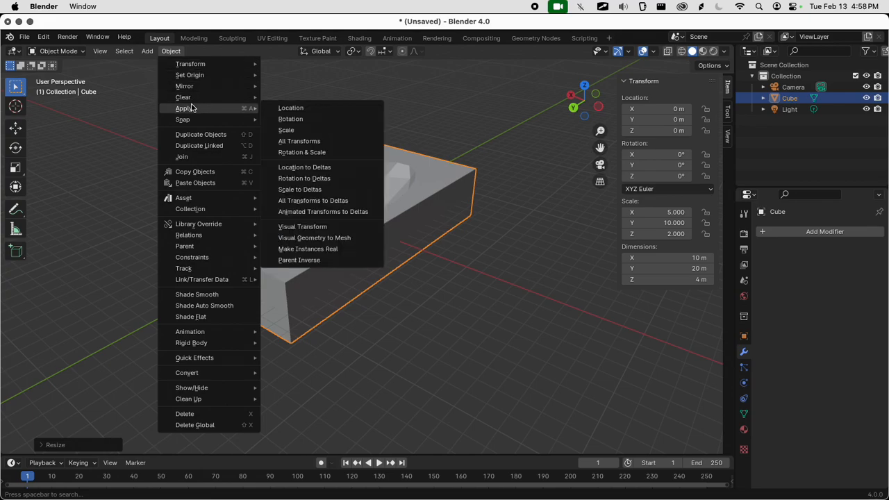
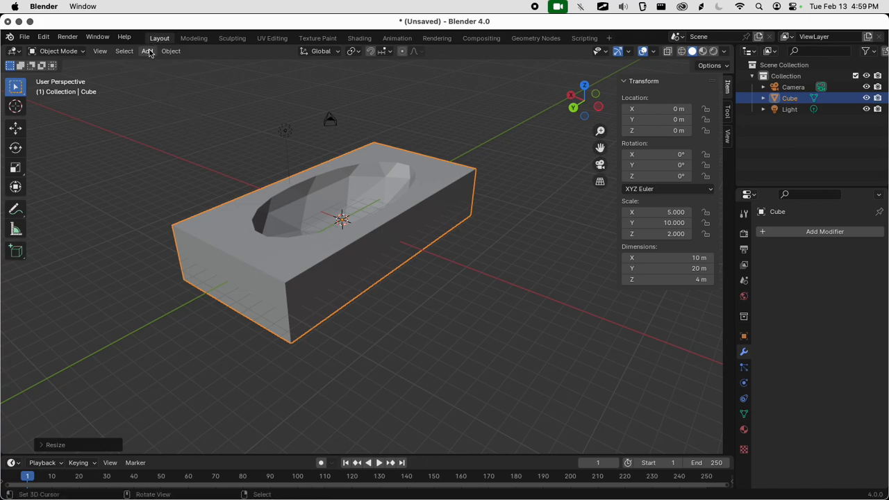
{"action": "left_click", "coordinate": [175, 53]}
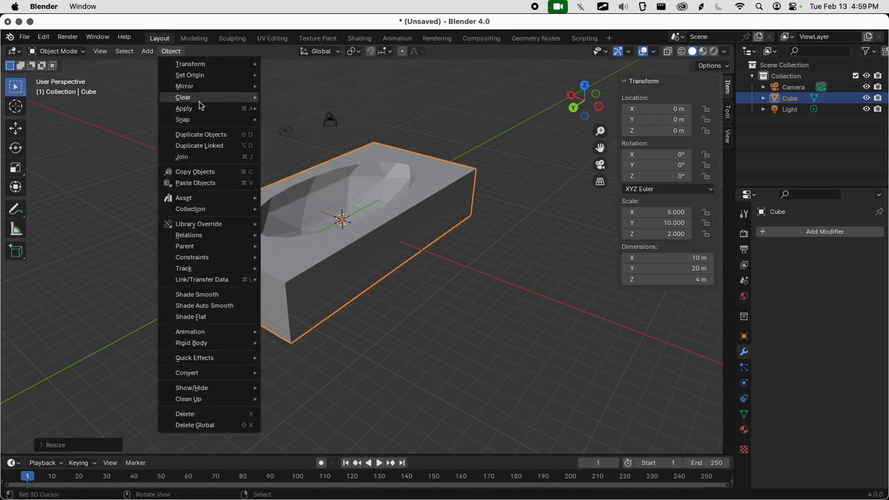
{"action": "left_click", "coordinate": [331, 131]}
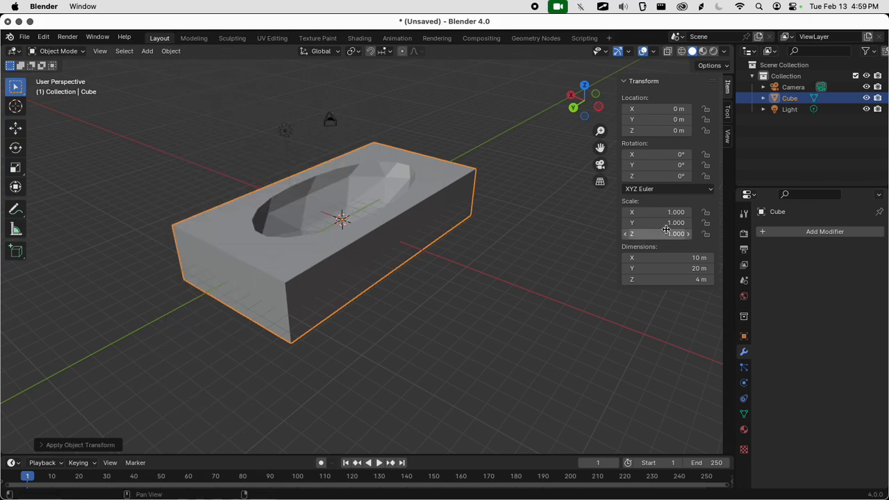
Export the pool as glTF Binary, overwriting pool.glb in the project's Models folder
{"action": "key", "text": "q"}
{"action": "left_click", "coordinate": [360, 177]}
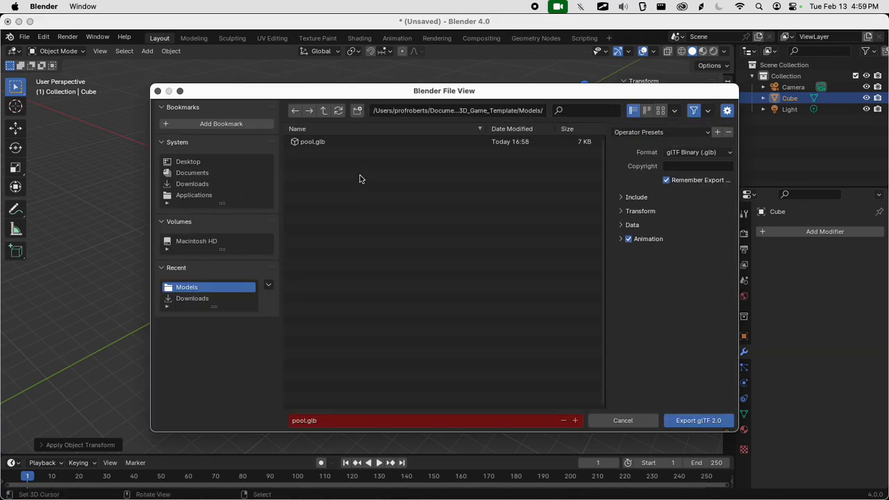
{"action": "key", "text": "Return"}
Switch to Godot, then rotate and move the pool to line up with the end of the ground platform
{"action": "key", "text": "super+Tab"}
{"action": "scroll", "coordinate": [380, 222], "scroll_direction": "down", "scroll_amount": 10}
{"action": "middle_click_drag", "start_coordinate": [381, 223], "coordinate": [437, 204]}
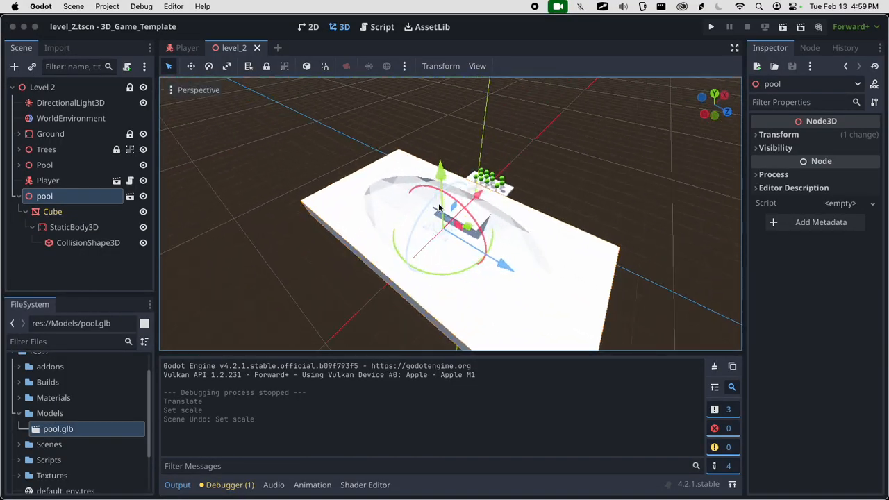
{"action": "left_click_drag", "start_coordinate": [477, 195], "coordinate": [448, 221]}
{"action": "middle_click_drag", "start_coordinate": [448, 221], "coordinate": [312, 228]}
{"action": "left_click_drag", "start_coordinate": [370, 239], "coordinate": [382, 198]}
{"action": "middle_click_drag", "start_coordinate": [381, 221], "coordinate": [362, 281]}
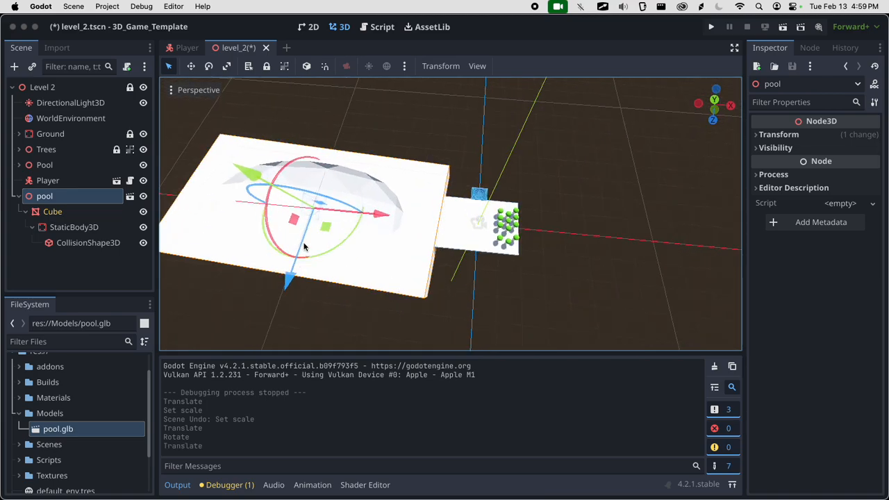
{"action": "left_click_drag", "start_coordinate": [324, 250], "coordinate": [373, 219]}
{"action": "middle_click_drag", "start_coordinate": [427, 241], "coordinate": [393, 172]}
{"action": "scroll", "coordinate": [413, 191], "scroll_direction": "up", "scroll_amount": 5}
{"action": "scroll", "coordinate": [380, 207], "scroll_direction": "up", "scroll_amount": 5}
Switch to Blender, scale the pool cube uniformly by 0.5 and apply the scale
{"action": "key", "text": "super+Tab"}
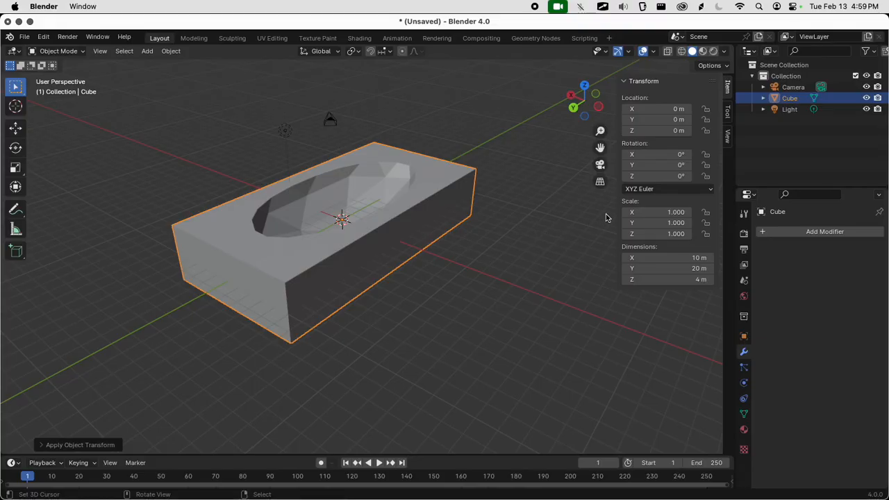
{"action": "type", "text": "s"}
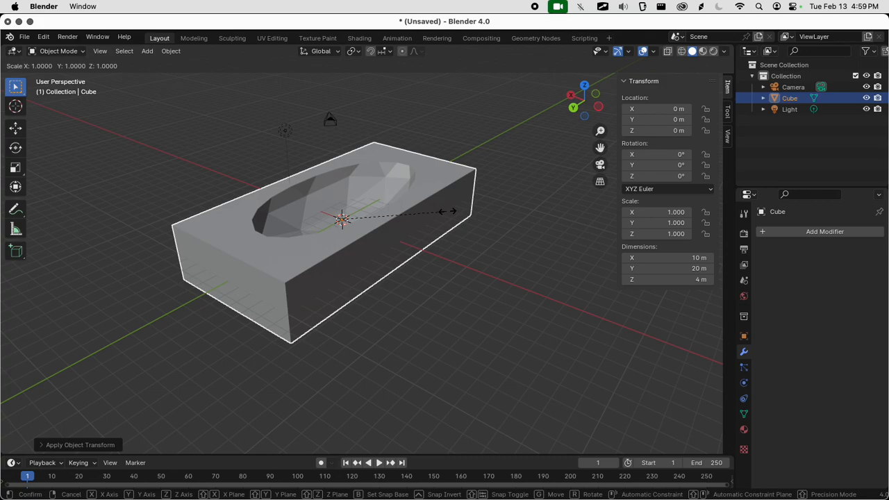
{"action": "type", "text": ".5"}
{"action": "key", "text": "Return"}
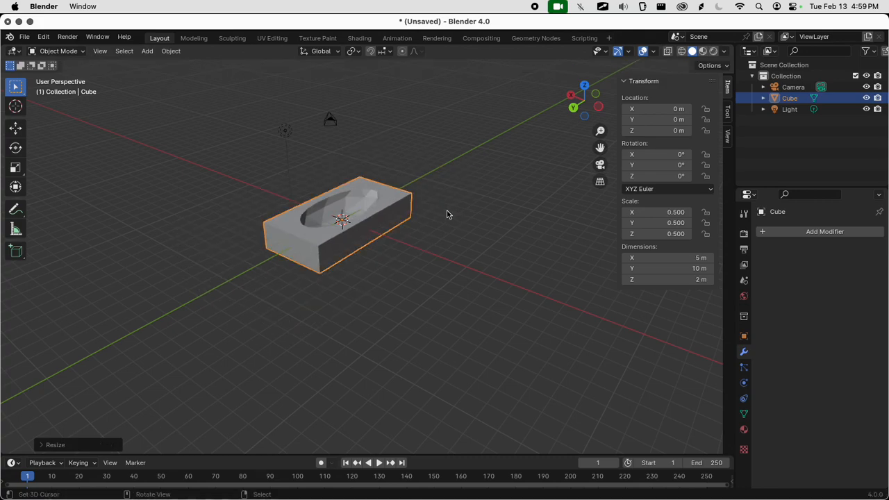
{"action": "scroll", "coordinate": [447, 215], "scroll_direction": "up", "scroll_amount": 4}
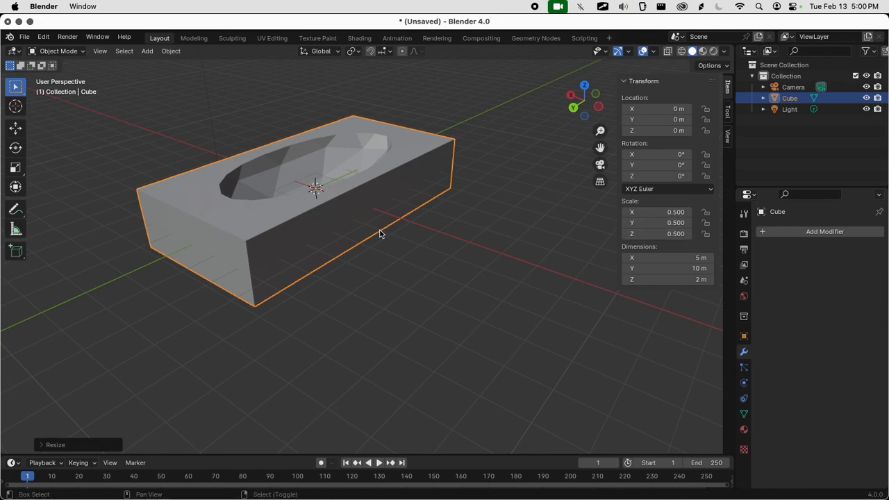
{"action": "middle_click_drag", "start_coordinate": [379, 232], "coordinate": [448, 336]}
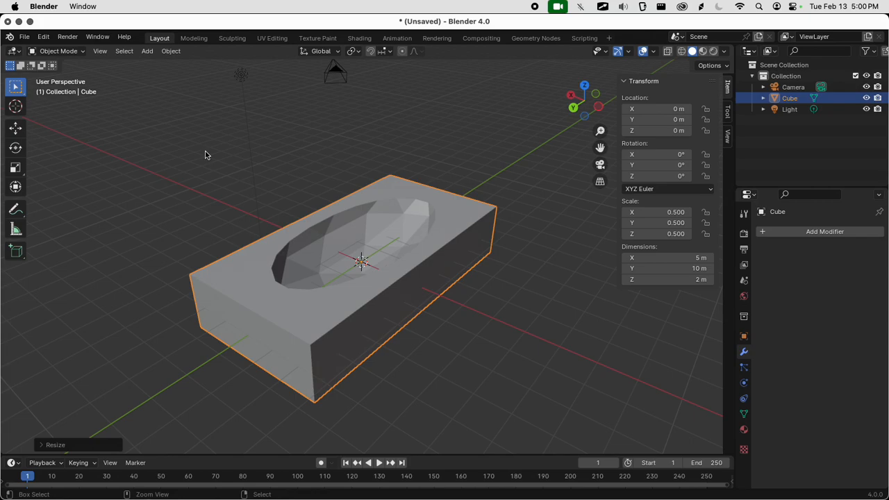
{"action": "key", "text": "ctrl+a"}
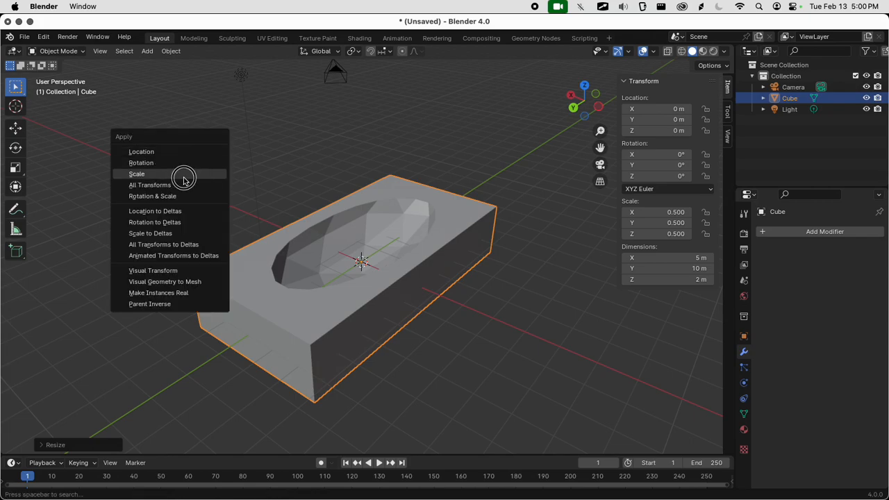
{"action": "left_click", "coordinate": [184, 174]}
{"action": "key", "text": "q"}
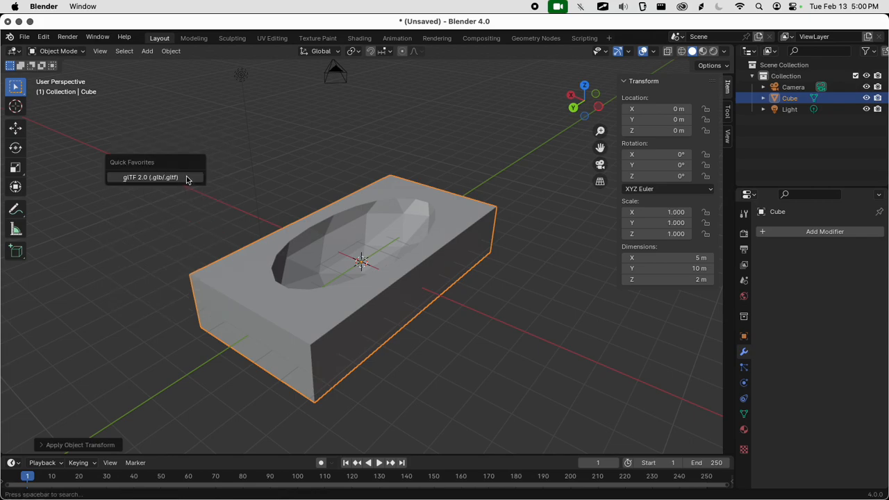
{"action": "left_click", "coordinate": [159, 177]}
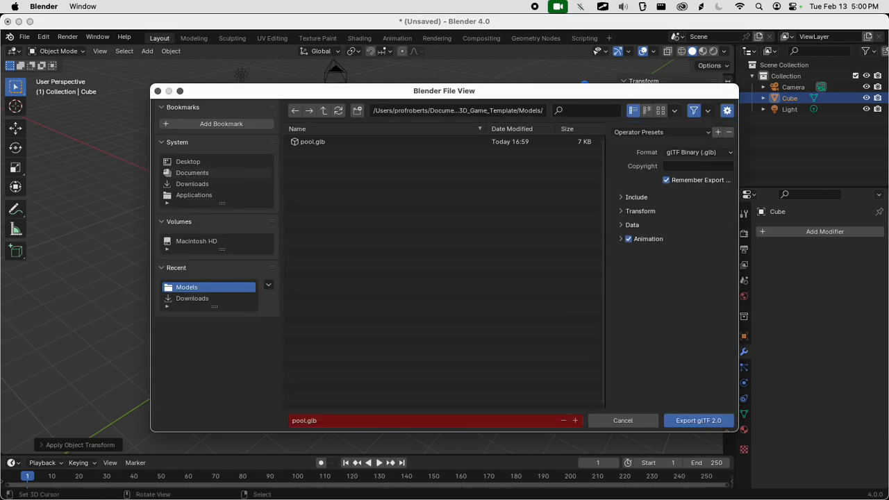
{"action": "left_click", "coordinate": [187, 174]}
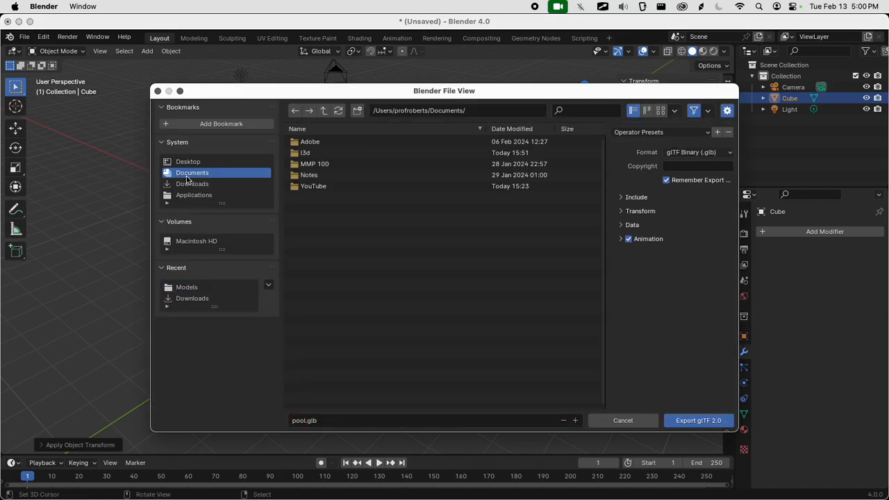
{"action": "key", "text": "Escape"}
{"action": "key", "text": "q"}
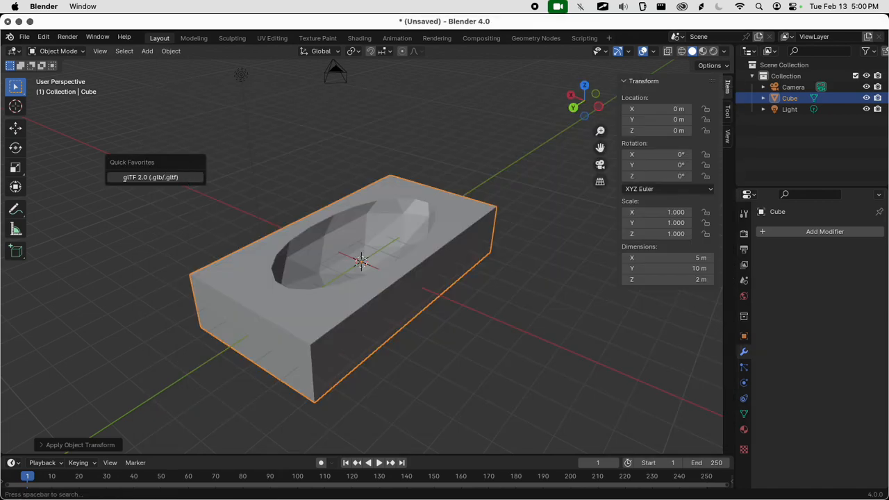
{"action": "left_click", "coordinate": [186, 178]}
{"action": "left_click", "coordinate": [186, 175]}
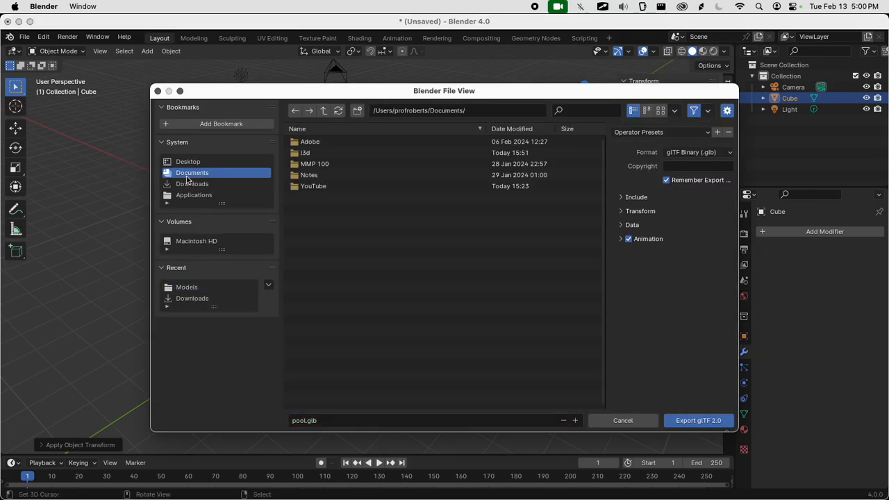
{"action": "key", "text": "Escape"}
Export the resized pool as glTF over pool.glb in the Models folder and switch to Godot
{"action": "key", "text": "q"}
{"action": "left_click", "coordinate": [297, 198]}
{"action": "key", "text": "Escape"}
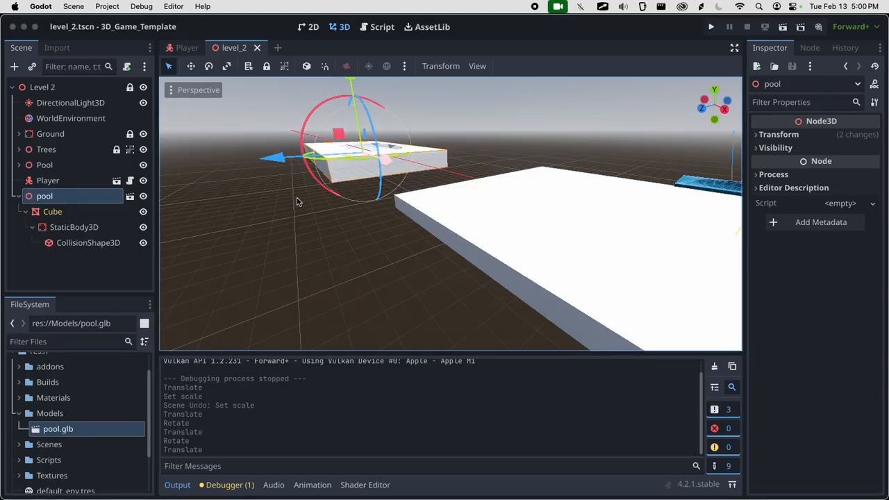
Move the pool against the ground platform's edge and adjust its height to match the platform's surface
{"action": "left_click_drag", "start_coordinate": [298, 199], "coordinate": [382, 177]}
{"action": "middle_click_drag", "start_coordinate": [381, 177], "coordinate": [305, 167]}
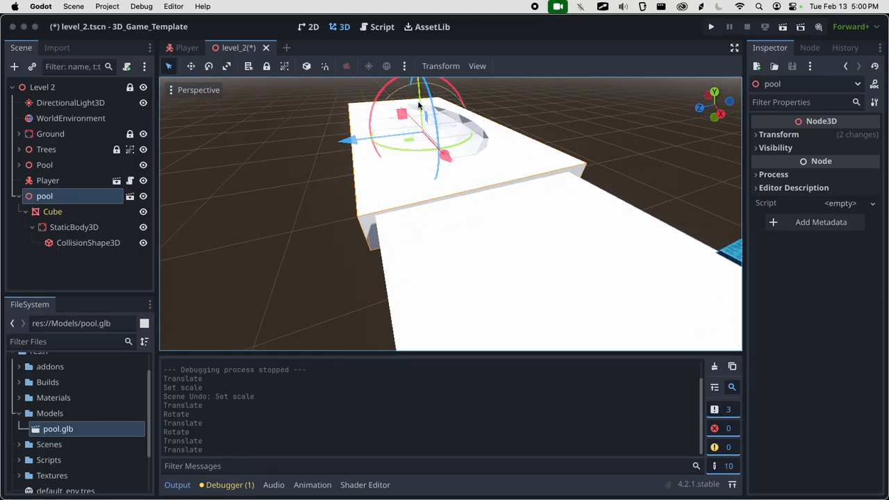
{"action": "left_click_drag", "start_coordinate": [418, 100], "coordinate": [420, 102]}
{"action": "middle_click_drag", "start_coordinate": [369, 173], "coordinate": [519, 139]}
{"action": "left_click_drag", "start_coordinate": [258, 102], "coordinate": [259, 106]}
{"action": "middle_click_drag", "start_coordinate": [312, 153], "coordinate": [590, 185]}
Inspect the pool's basin and its collision outline from close up and farther away
{"action": "scroll", "coordinate": [330, 204], "scroll_direction": "up", "scroll_amount": 3}
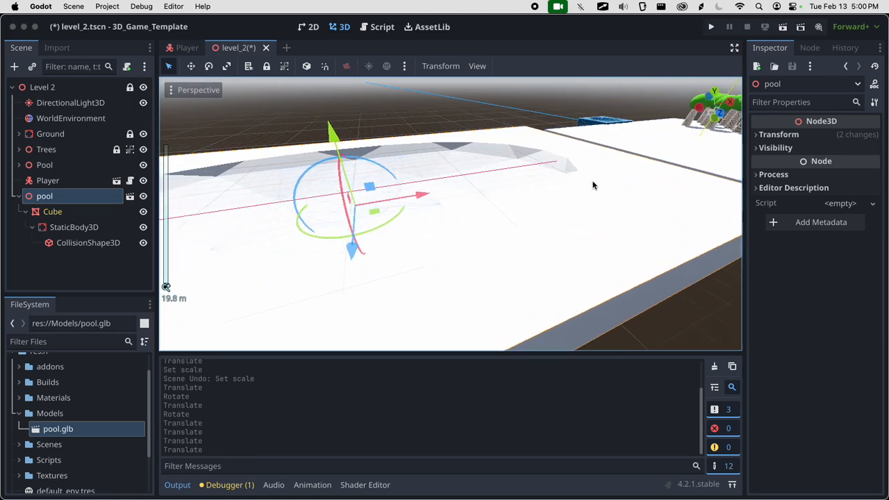
{"action": "scroll", "coordinate": [448, 222], "scroll_direction": "up", "scroll_amount": 10}
{"action": "middle_click_drag", "start_coordinate": [444, 227], "coordinate": [417, 250]}
{"action": "scroll", "coordinate": [414, 216], "scroll_direction": "down", "scroll_amount": 20}
{"action": "scroll", "coordinate": [393, 231], "scroll_direction": "up", "scroll_amount": 7}
{"action": "scroll", "coordinate": [394, 230], "scroll_direction": "up", "scroll_amount": 3}
{"action": "scroll", "coordinate": [412, 259], "scroll_direction": "down", "scroll_amount": 2}
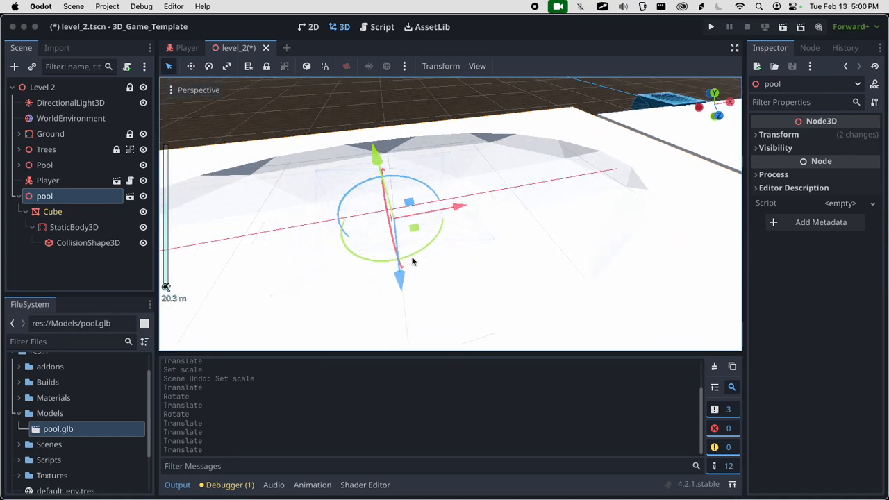
Delete the StaticBody3D with its CollisionShape3D under the pool's Cube mesh
{"action": "left_click", "coordinate": [66, 232]}
{"action": "key", "text": "Delete"}
{"action": "key", "text": "Return"}
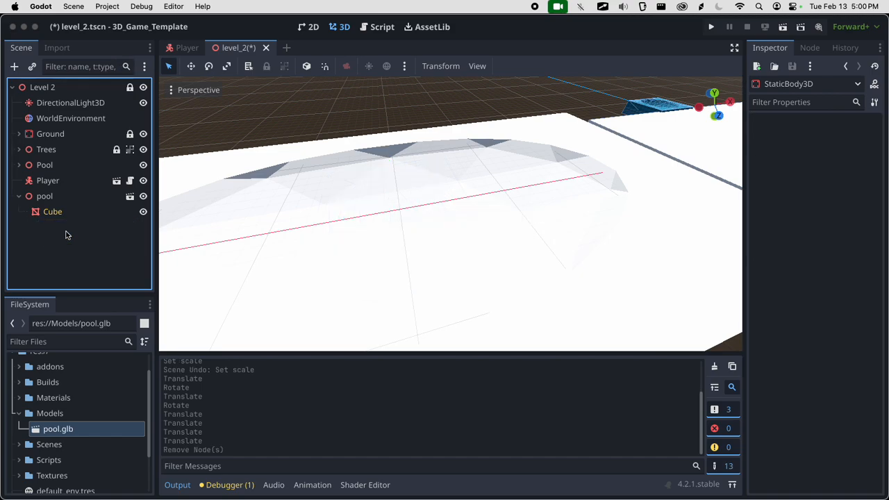
Create a trimesh static body for the pool's Cube mesh and save the level_2 scene
{"action": "left_click", "coordinate": [66, 213]}
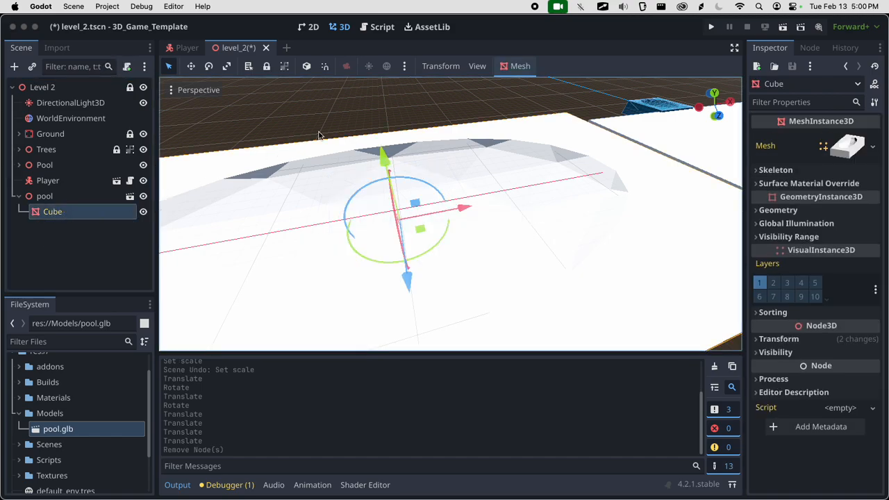
{"action": "left_click", "coordinate": [507, 69]}
{"action": "left_click", "coordinate": [528, 82]}
{"action": "scroll", "coordinate": [476, 250], "scroll_direction": "down", "scroll_amount": 2}
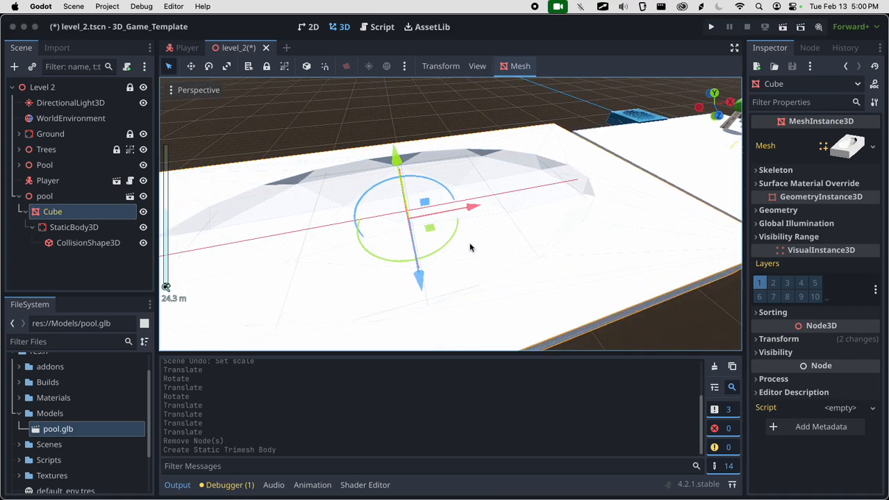
{"action": "middle_click_drag", "start_coordinate": [476, 250], "coordinate": [409, 207]}
{"action": "scroll", "coordinate": [390, 257], "scroll_direction": "up", "scroll_amount": 3}
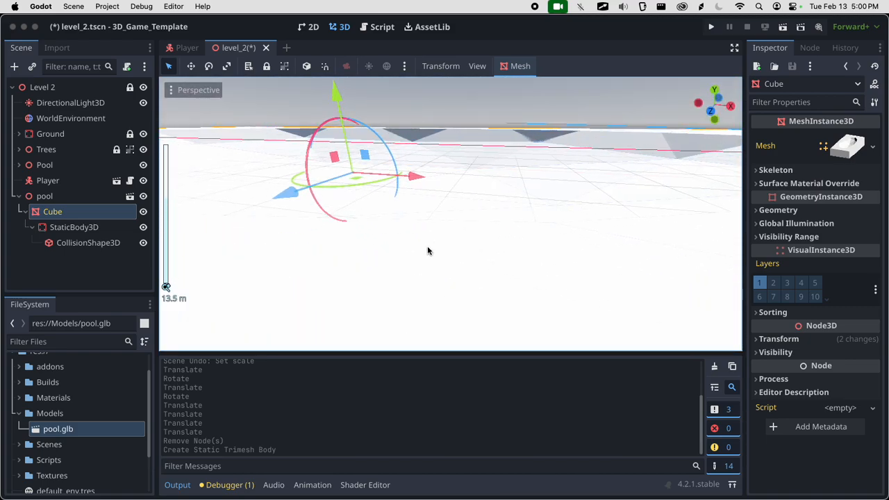
{"action": "middle_click_drag", "start_coordinate": [441, 260], "coordinate": [349, 282]}
{"action": "key", "text": "super+s"}
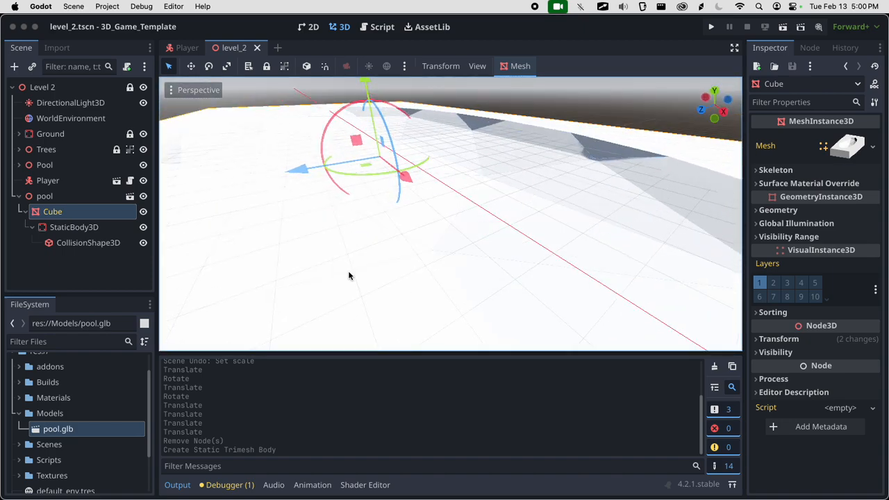
Run the project and walk the player around the level and through the pool to test its collision, then end the run
{"action": "key", "text": "super+r"}
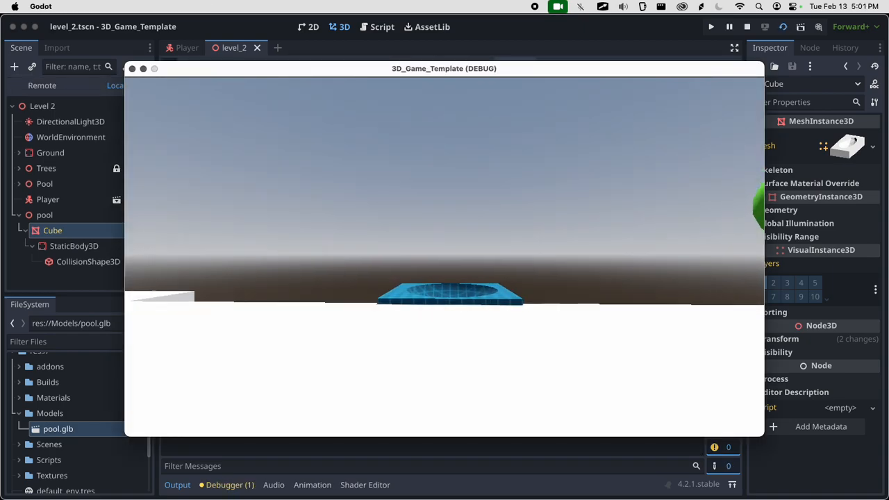
{"action": "key", "text": "w"}
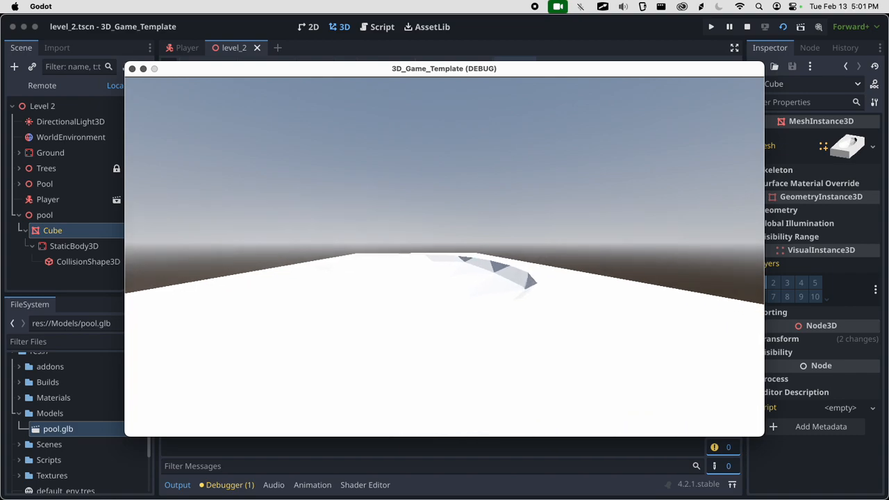
{"action": "key", "text": "w"}
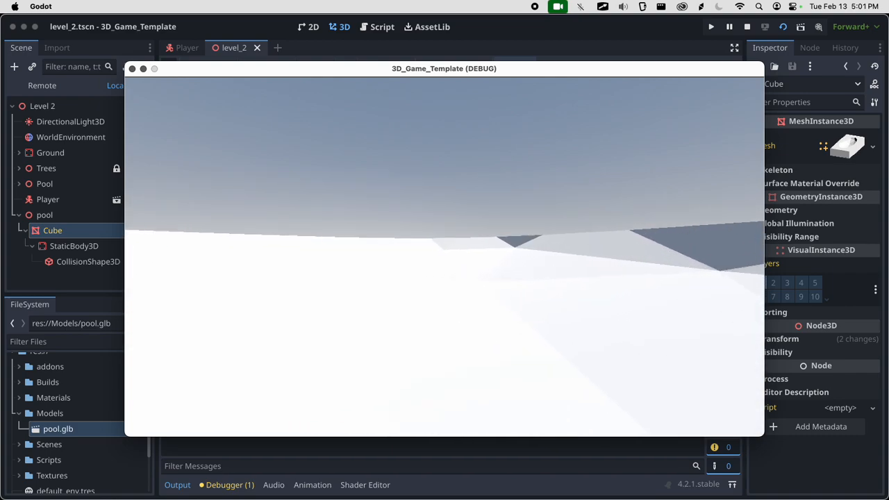
{"action": "key", "text": "w"}
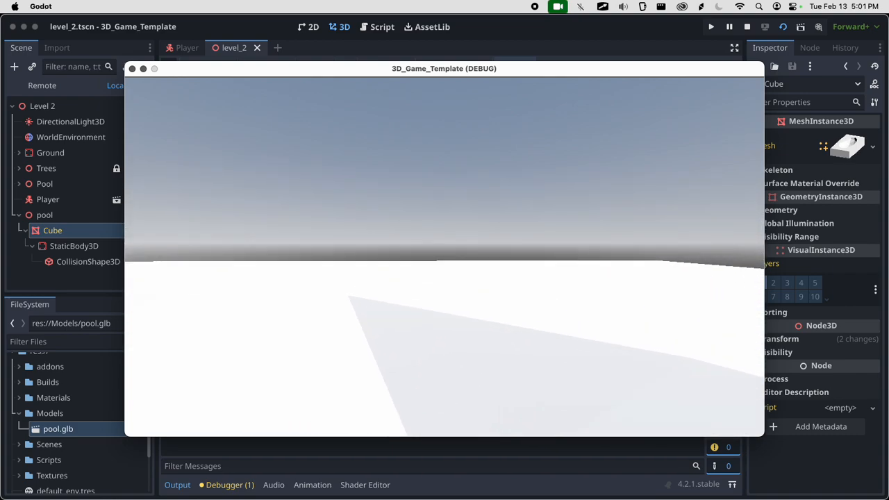
{"action": "key", "text": "w"}
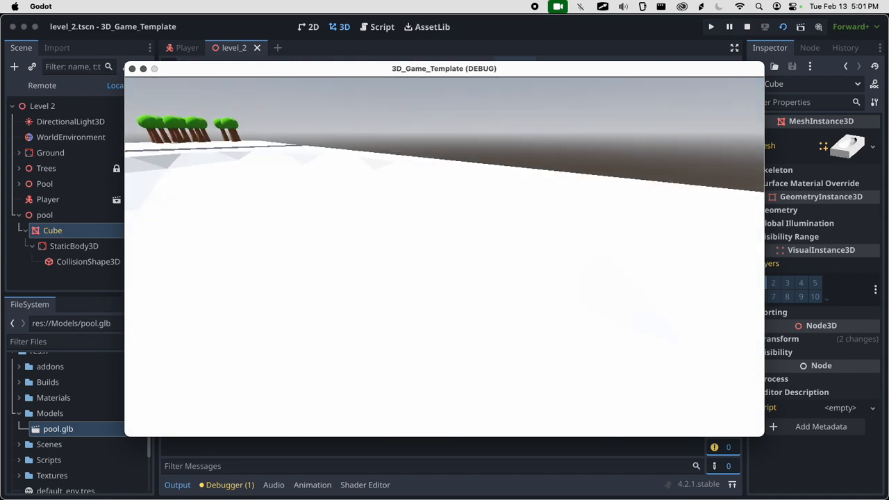
{"action": "key", "text": "w"}
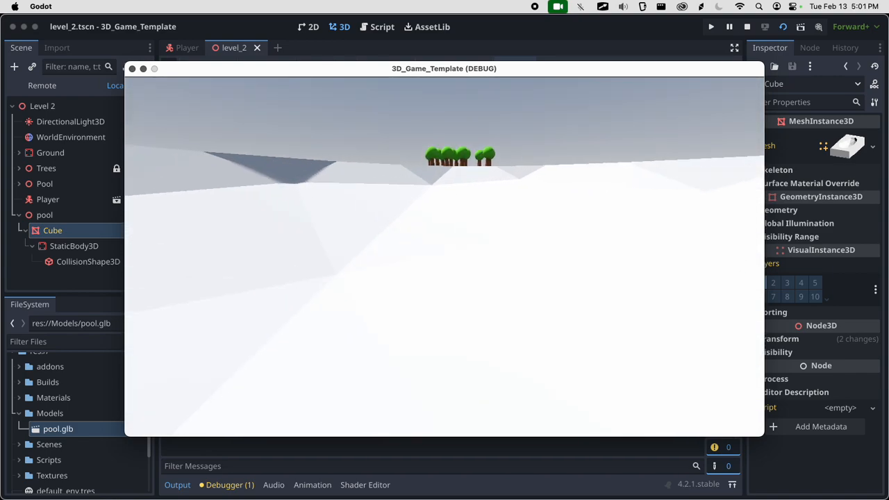
{"action": "key", "text": "w"}
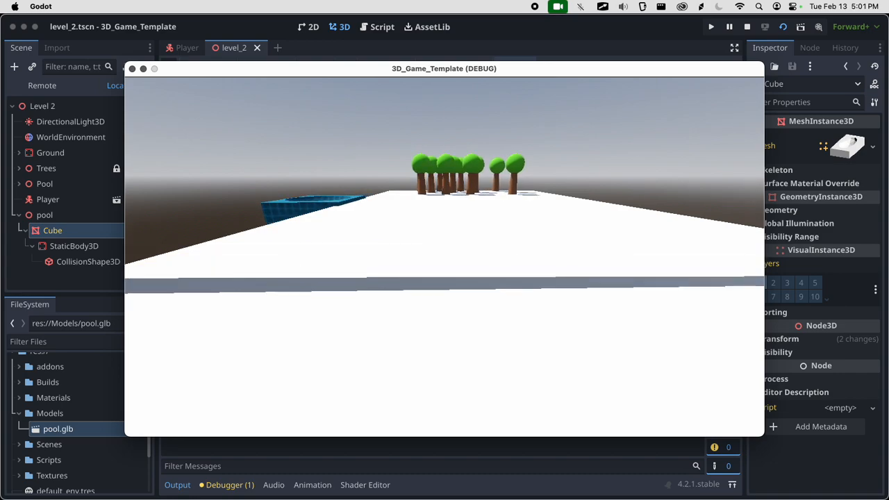
{"action": "key", "text": "w"}
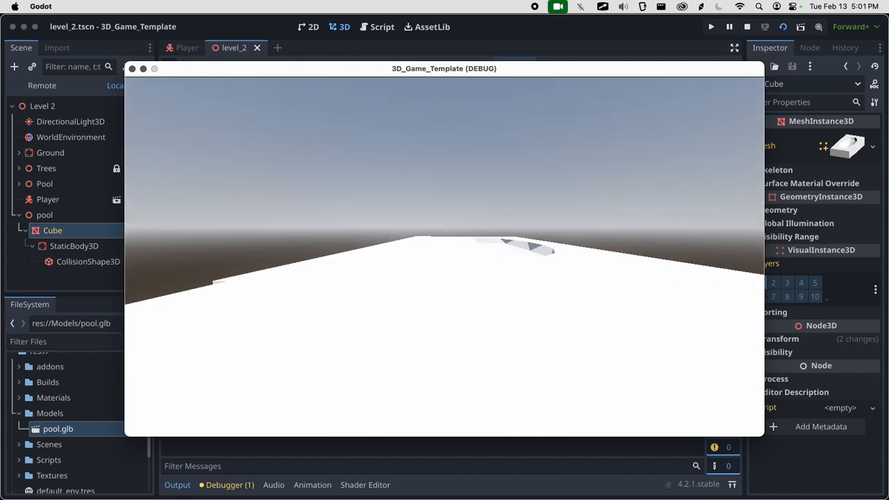
{"action": "key", "text": "Escape"}
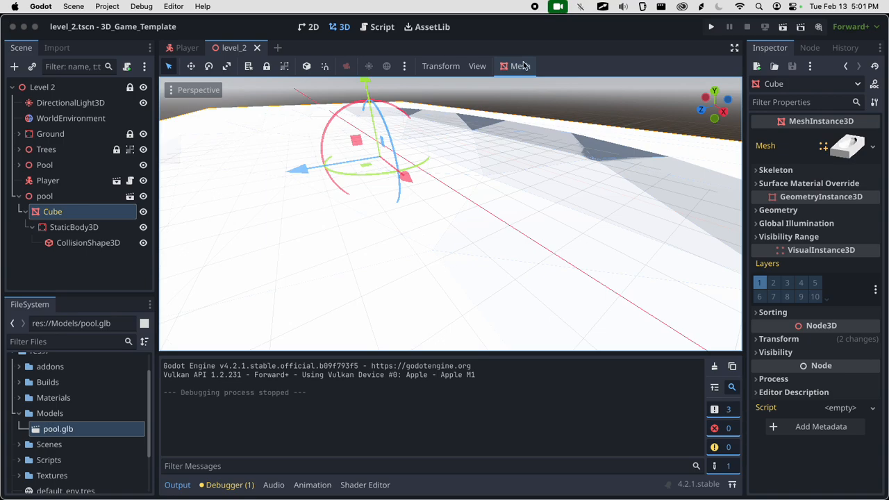
Switch to Chrome and open Sketchfab's Animals & Pets 3D models category in a new tab
{"action": "key", "text": "super+Tab"}
{"action": "left_click", "coordinate": [460, 235]}
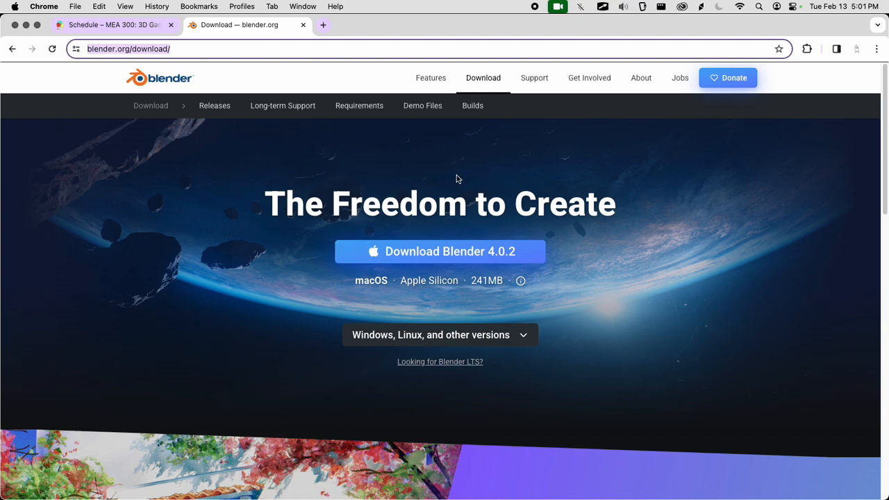
{"action": "left_click", "coordinate": [324, 25]}
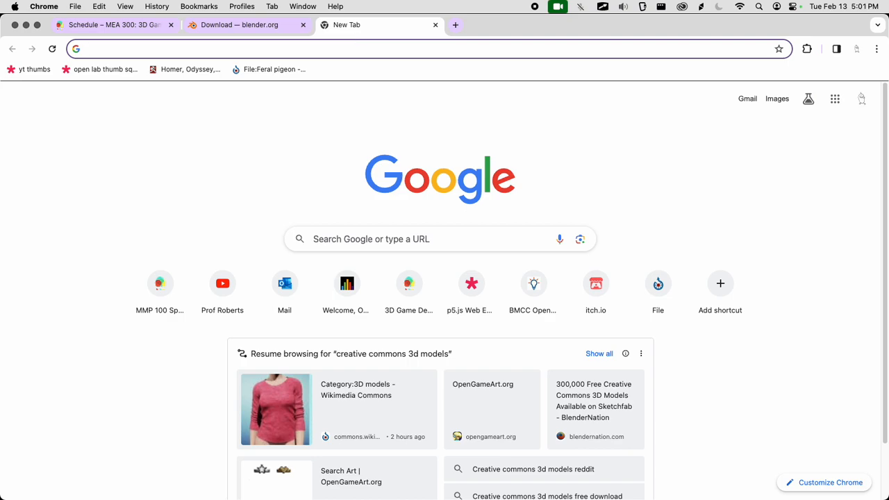
{"action": "scroll", "coordinate": [377, 154], "scroll_direction": "down", "scroll_amount": 1}
{"action": "scroll", "coordinate": [377, 154], "scroll_direction": "down", "scroll_amount": 1}
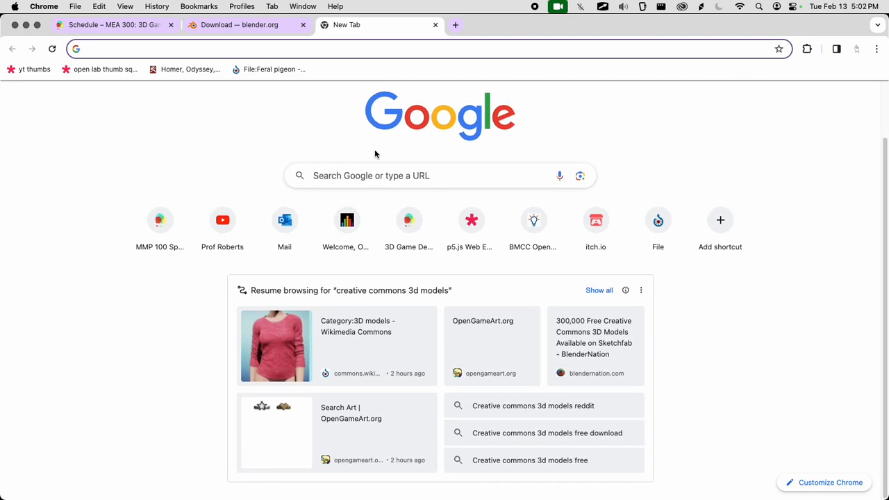
{"action": "scroll", "coordinate": [376, 154], "scroll_direction": "up", "scroll_amount": 2}
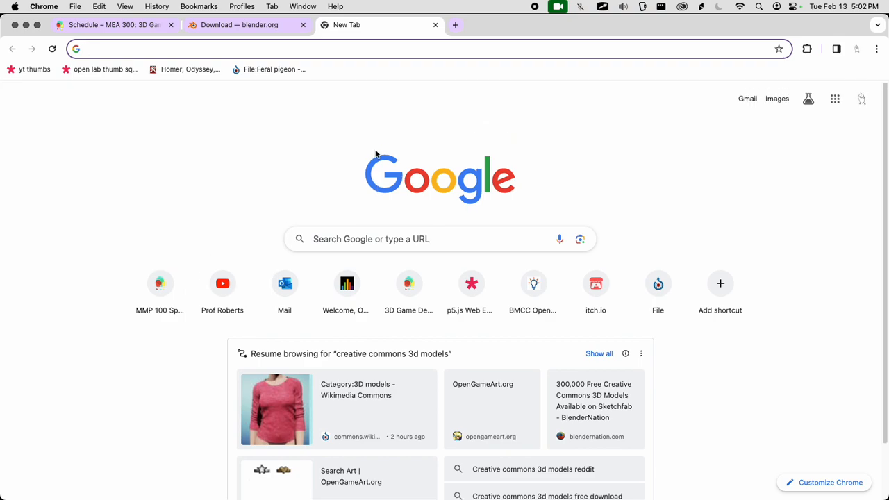
{"action": "type", "text": "sketch"}
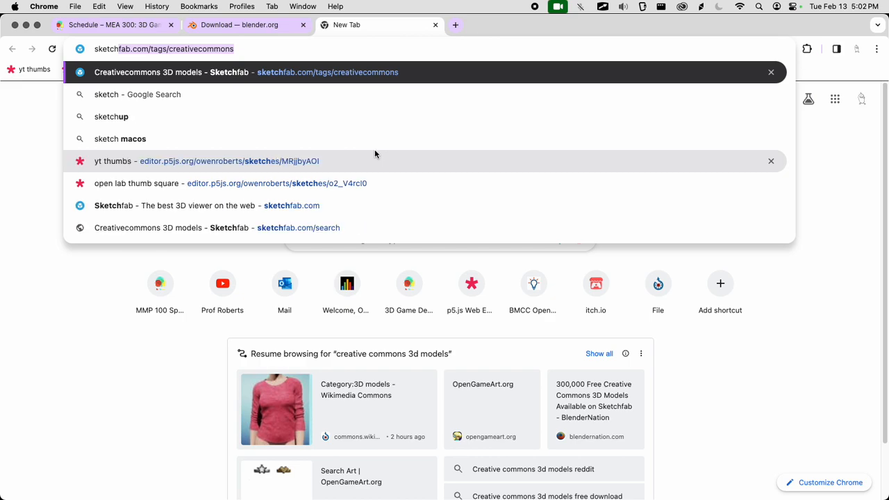
{"action": "key", "text": "super+a"}
{"action": "type", "text": "animals"}
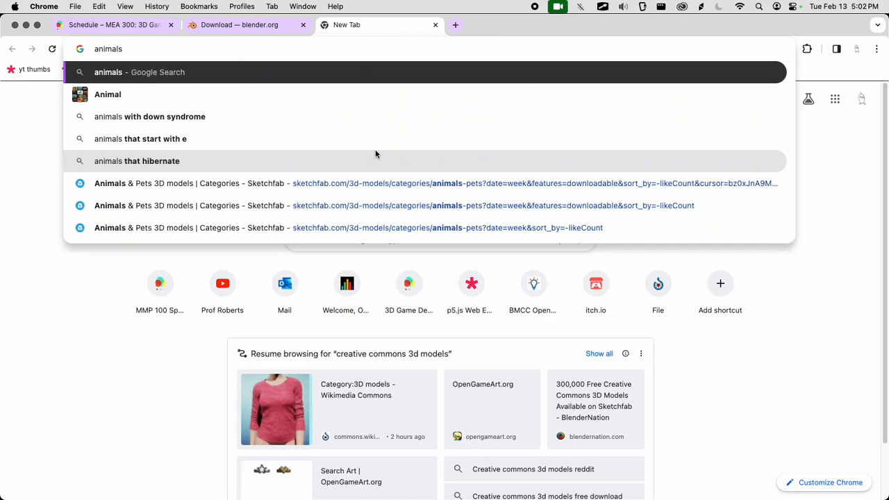
{"action": "left_click", "coordinate": [372, 183]}
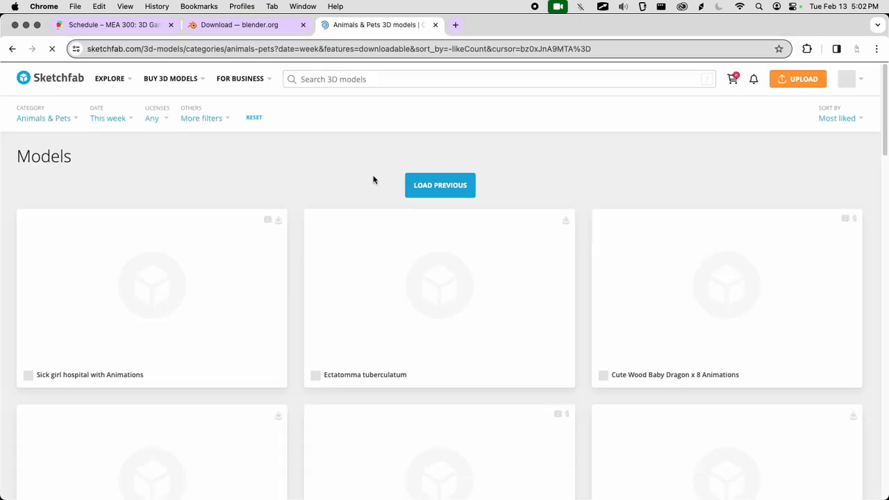
Browse the Animals & Pets models and review the license options, keeping the list limited to downloadable models
{"action": "scroll", "coordinate": [373, 180], "scroll_direction": "down", "scroll_amount": 3}
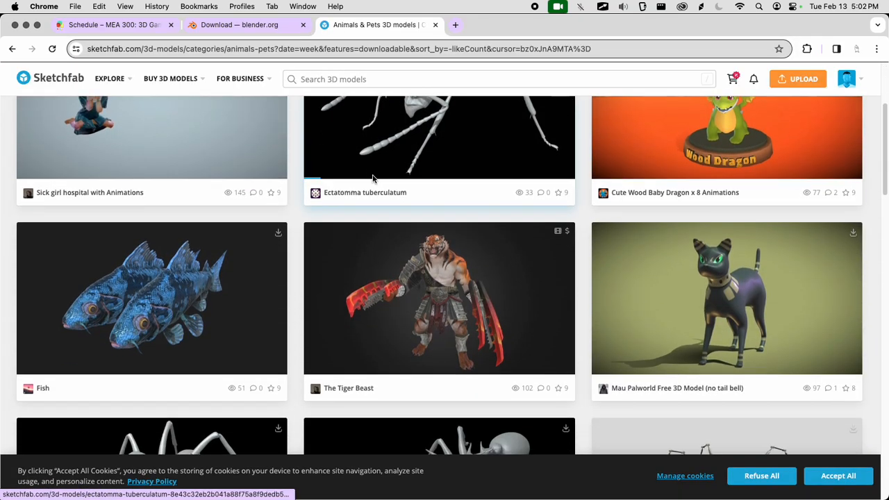
{"action": "scroll", "coordinate": [373, 181], "scroll_direction": "down", "scroll_amount": 8}
{"action": "scroll", "coordinate": [373, 181], "scroll_direction": "up", "scroll_amount": 11}
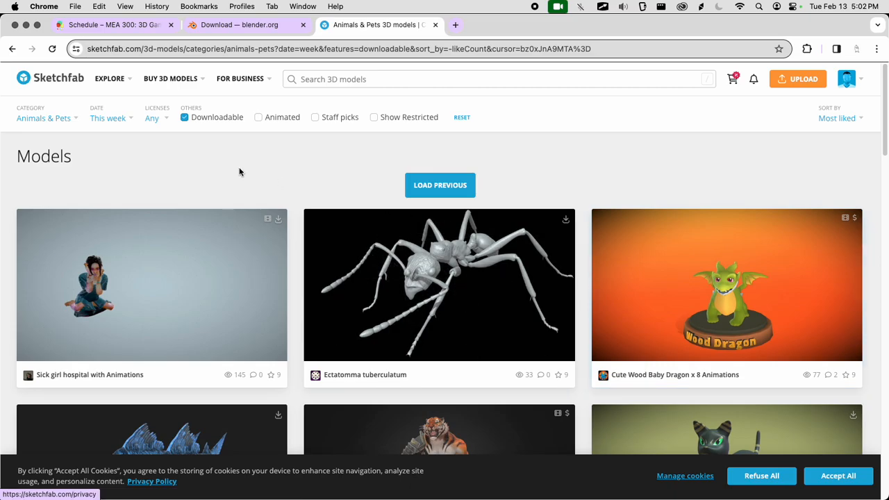
{"action": "left_click", "coordinate": [157, 123]}
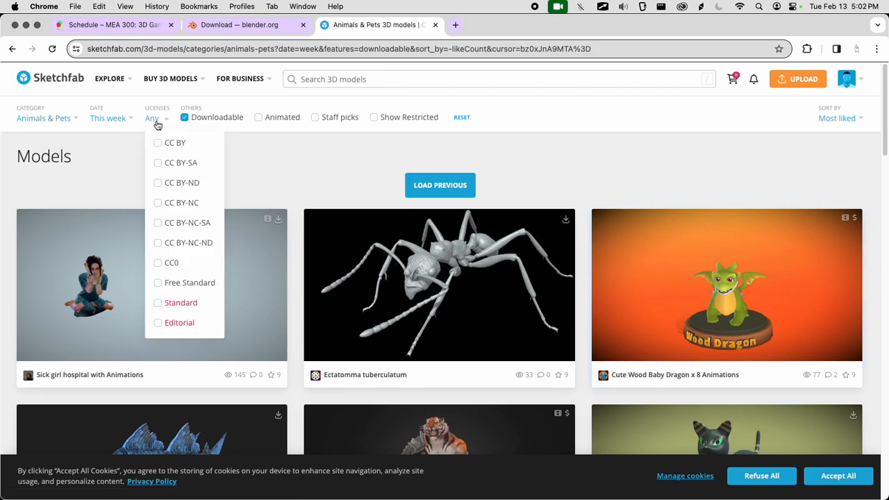
{"action": "left_click", "coordinate": [194, 124]}
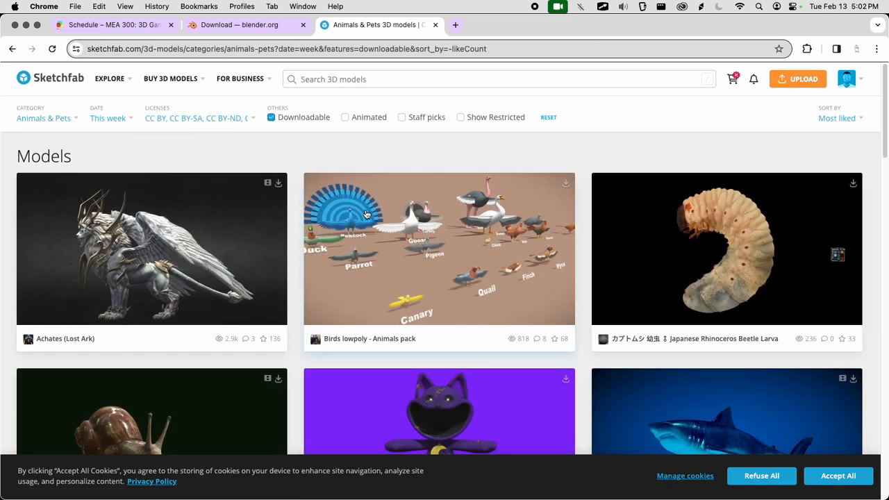
Open the "Birds lowpoly - Animals pack" model and examine its birds in the 3D preview from several angles
{"action": "left_click", "coordinate": [371, 212]}
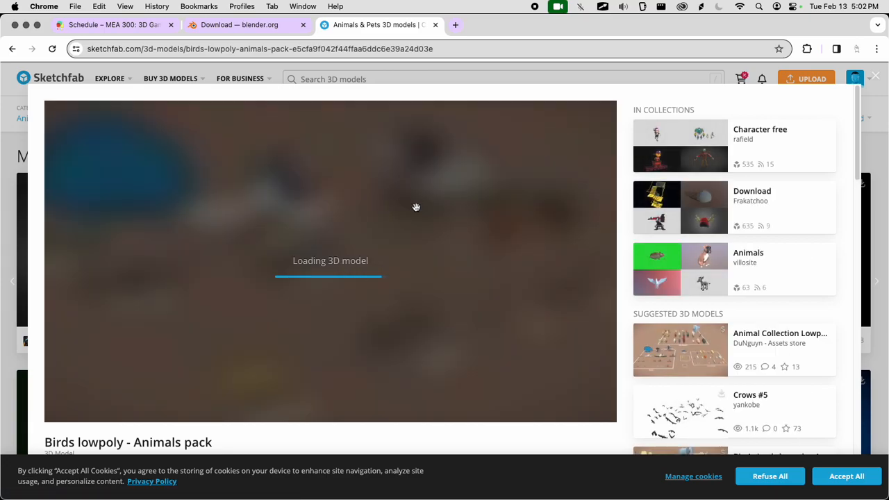
{"action": "scroll", "coordinate": [661, 280], "scroll_direction": "down", "scroll_amount": 1}
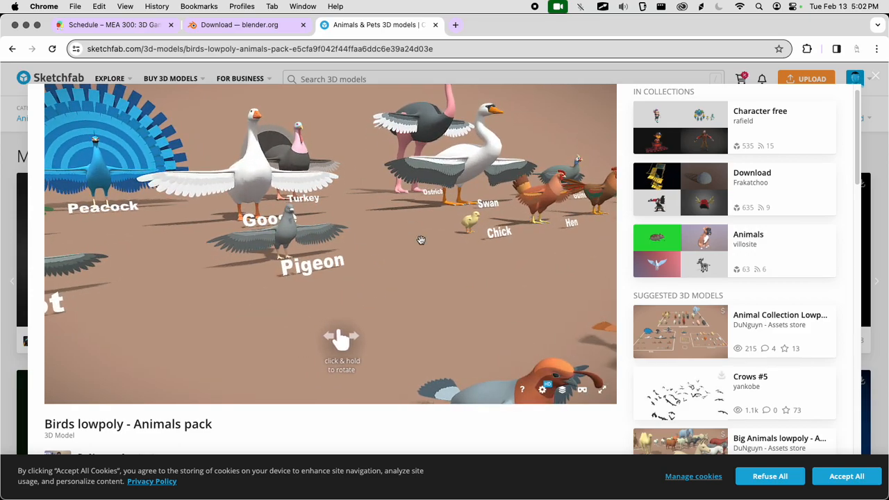
{"action": "mouse_move", "coordinate": [379, 258]}
{"action": "left_mouse_down"}
{"action": "mouse_move", "coordinate": [238, 287]}
{"action": "mouse_move", "coordinate": [419, 303]}
{"action": "mouse_move", "coordinate": [431, 221]}
{"action": "mouse_move", "coordinate": [399, 279]}
{"action": "left_mouse_up"}
{"action": "scroll", "coordinate": [400, 279], "scroll_direction": "up", "scroll_amount": 5}
{"action": "left_click_drag", "start_coordinate": [308, 278], "coordinate": [387, 271]}
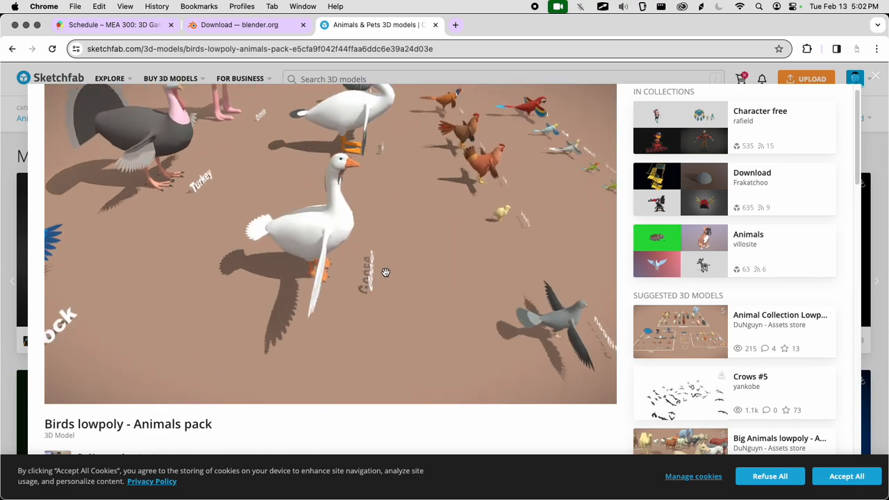
{"action": "scroll", "coordinate": [389, 273], "scroll_direction": "down", "scroll_amount": 3}
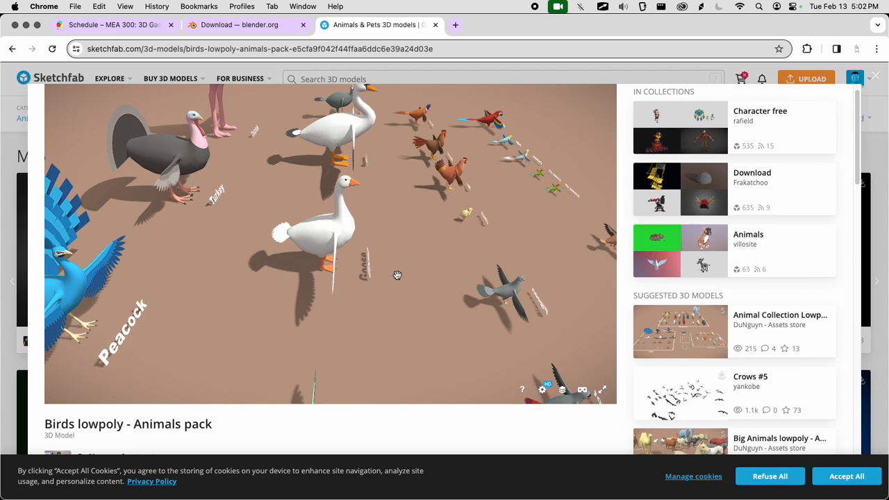
{"action": "scroll", "coordinate": [381, 344], "scroll_direction": "down", "scroll_amount": 5}
{"action": "scroll", "coordinate": [371, 417], "scroll_direction": "down", "scroll_amount": 3}
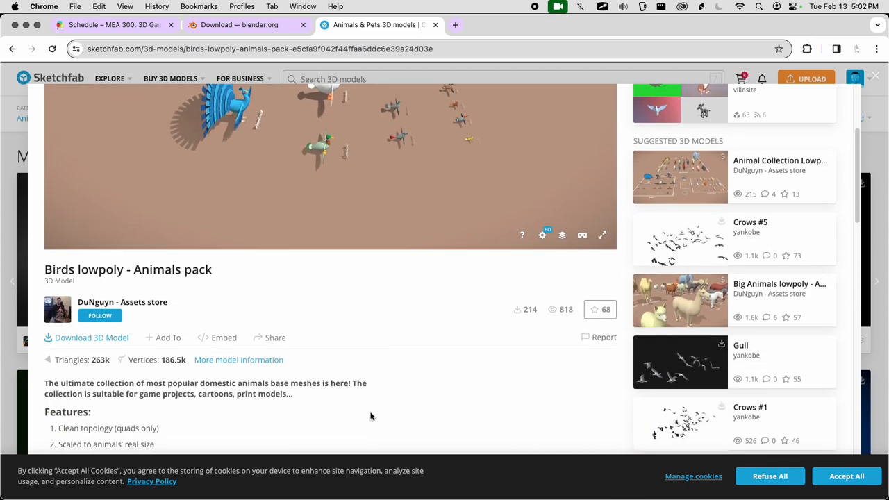
Download the Birds lowpoly - Animals pack in GLB format with the 1k texture size
{"action": "left_click", "coordinate": [98, 339]}
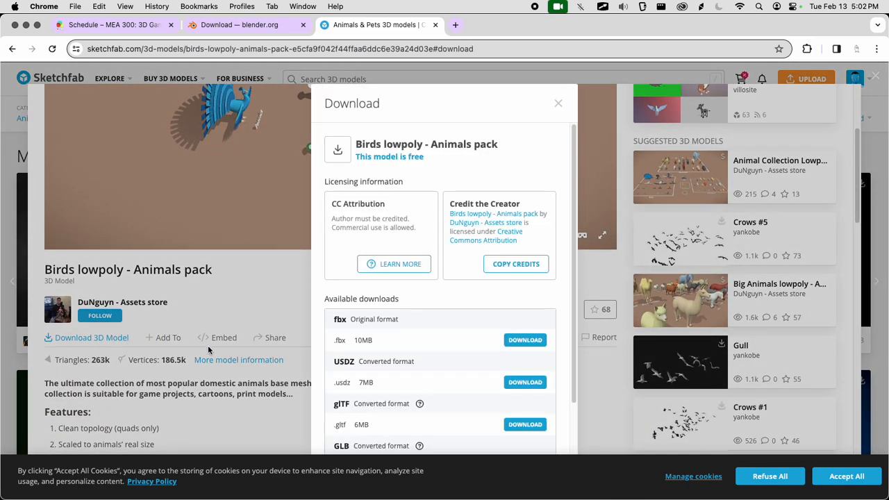
{"action": "scroll", "coordinate": [474, 258], "scroll_direction": "down", "scroll_amount": 2}
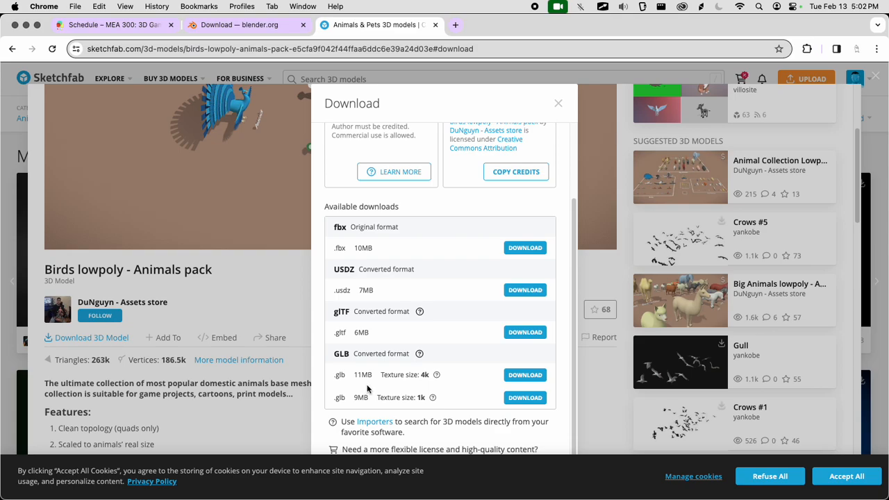
{"action": "left_click_drag", "start_coordinate": [362, 400], "coordinate": [323, 390]}
{"action": "left_click", "coordinate": [410, 399]}
{"action": "left_click_drag", "start_coordinate": [380, 398], "coordinate": [431, 399]}
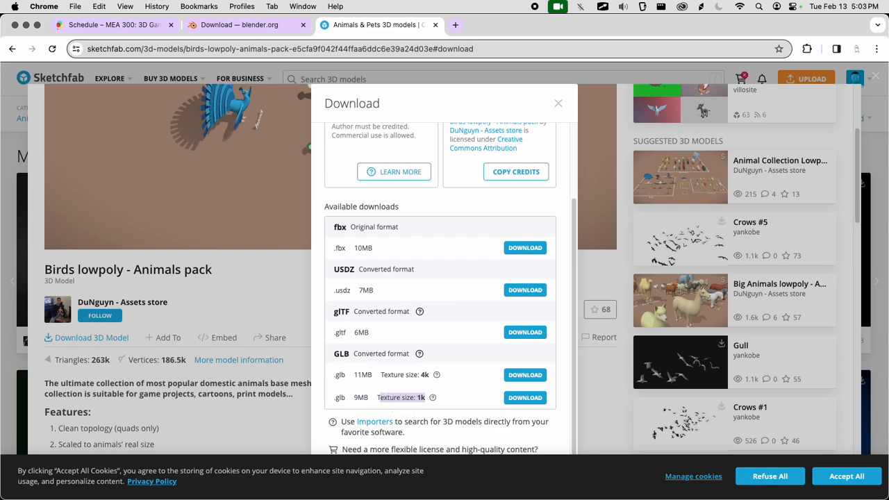
{"action": "left_click", "coordinate": [517, 397]}
Switch to Finder and locate birds_lowpoly_-_animals_pack.glb in the Downloads folder of a new window
{"action": "key", "text": "super+Tab"}
{"action": "key", "text": "super+Tab"}
{"action": "key", "text": "super+Tab"}
{"action": "key", "text": "super+Tab"}
{"action": "key", "text": "super+Tab"}
{"action": "key", "text": "super+n"}
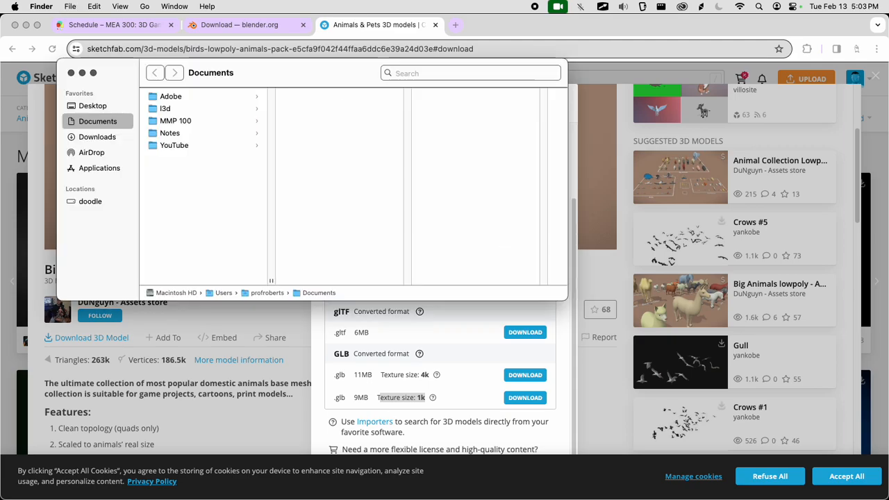
{"action": "left_click", "coordinate": [120, 142]}
{"action": "left_click_drag", "start_coordinate": [278, 83], "coordinate": [338, 137]}
{"action": "left_click", "coordinate": [326, 164]}
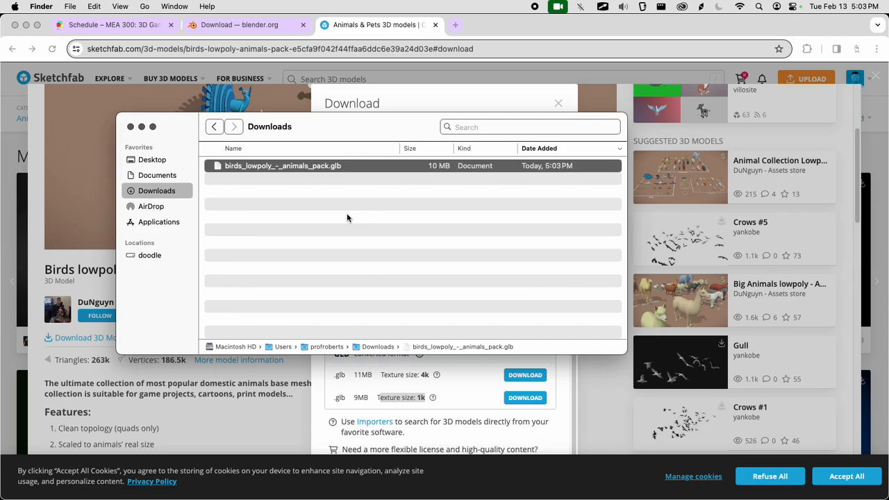
Switch to Blender and delete the pool Cube, the Camera and the Light to empty the scene
{"action": "key", "text": "super+Tab"}
{"action": "key", "text": "super+Tab"}
{"action": "key", "text": "super+Tab"}
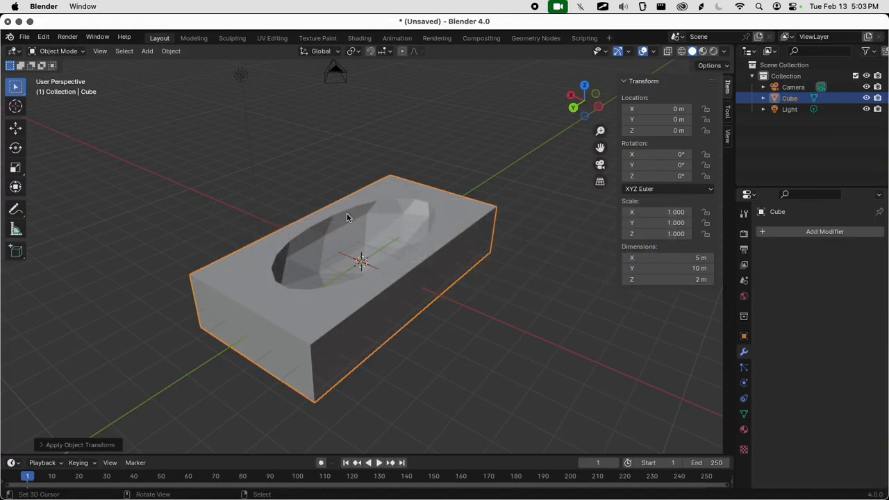
{"action": "key", "text": "x"}
{"action": "left_click", "coordinate": [342, 237]}
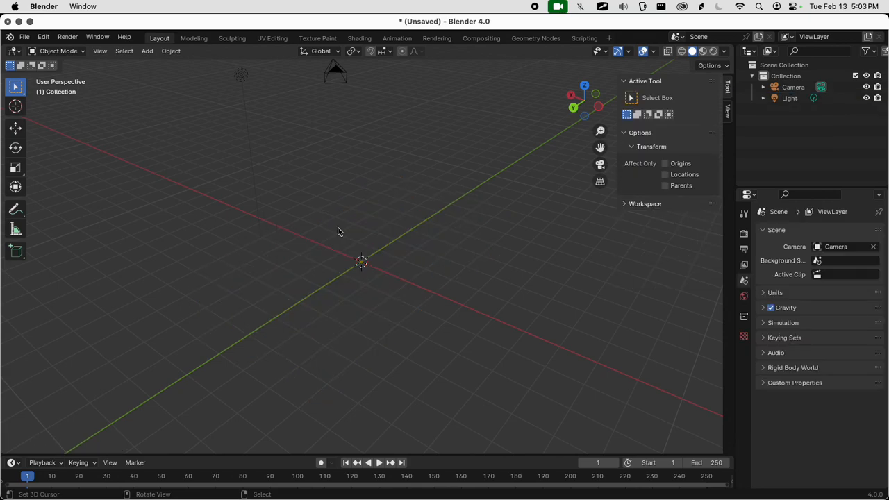
{"action": "key", "text": "a"}
{"action": "key", "text": "x"}
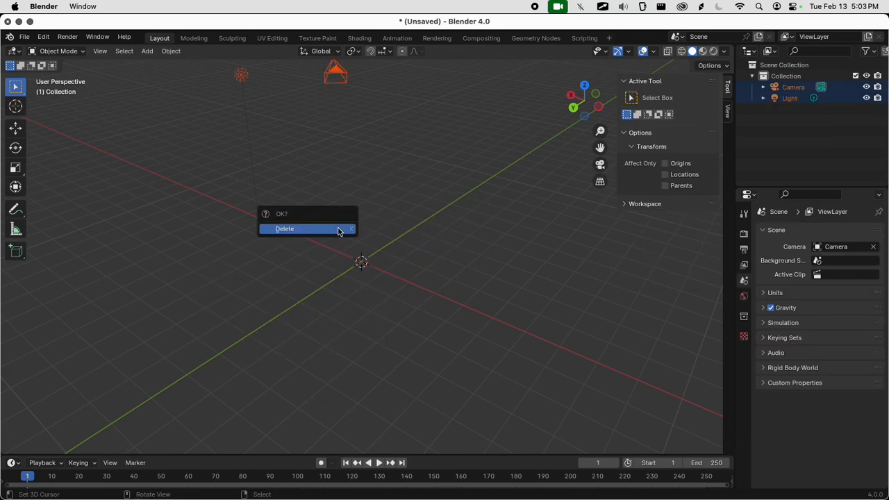
{"action": "left_click", "coordinate": [339, 231]}
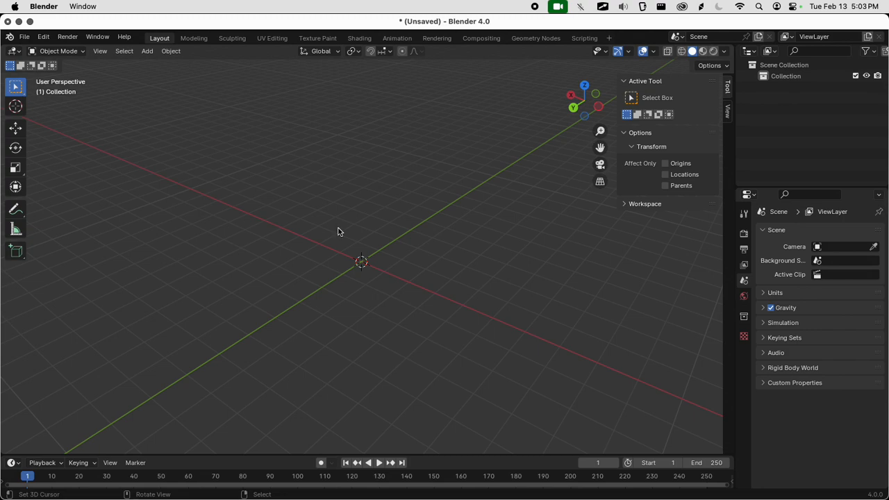
Import birds_lowpoly_-_animals_pack.glb from the Downloads folder as a glTF 2.0 file
{"action": "left_click", "coordinate": [25, 39]}
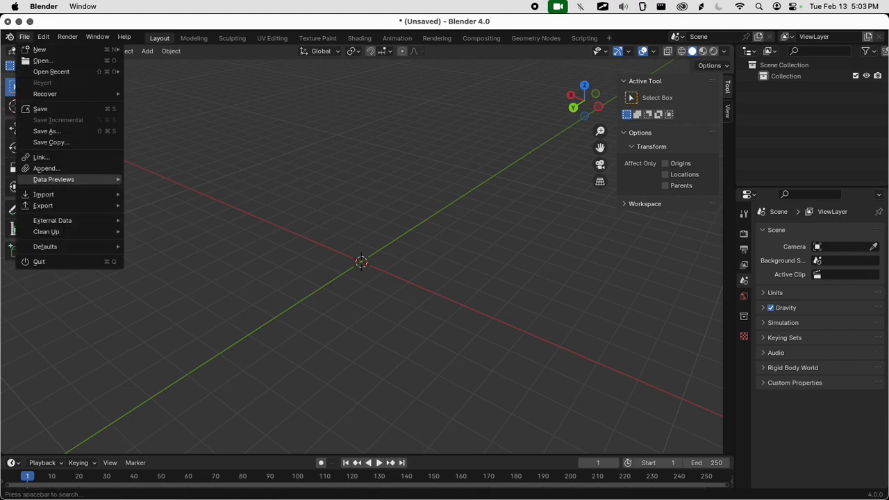
{"action": "mouse_move", "coordinate": [52, 194]}
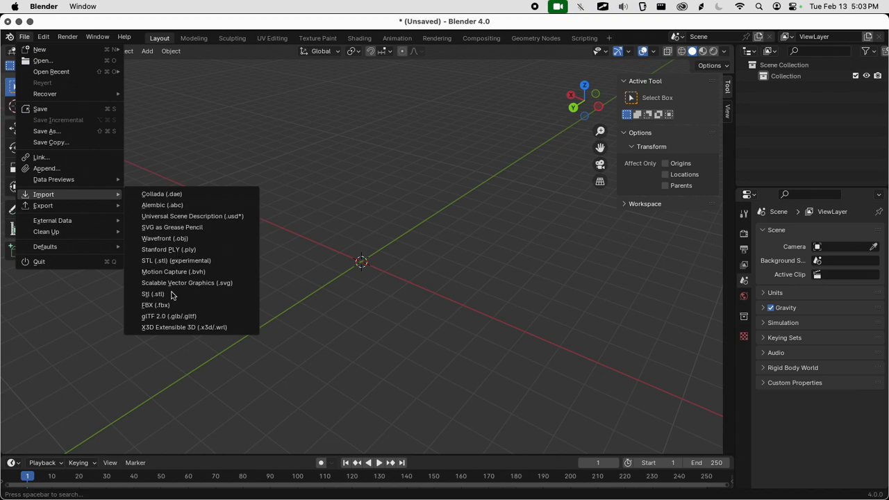
{"action": "left_click", "coordinate": [174, 318]}
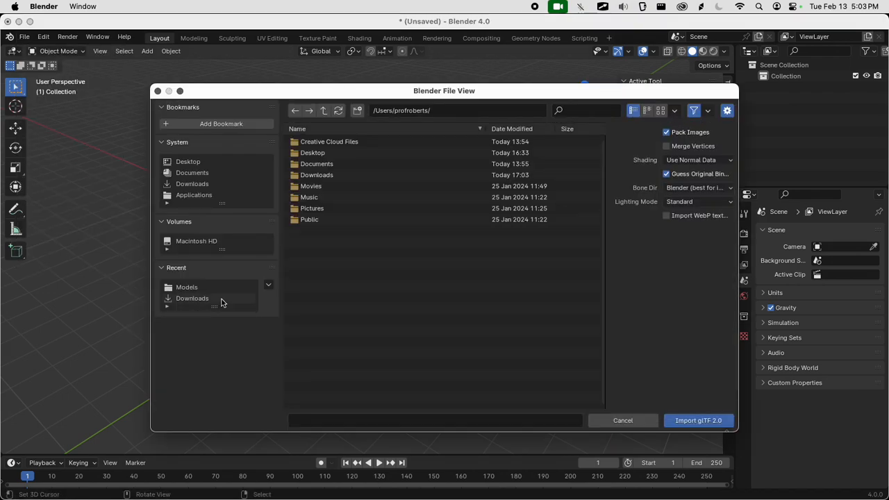
{"action": "left_click", "coordinate": [239, 183]}
{"action": "left_click", "coordinate": [361, 143]}
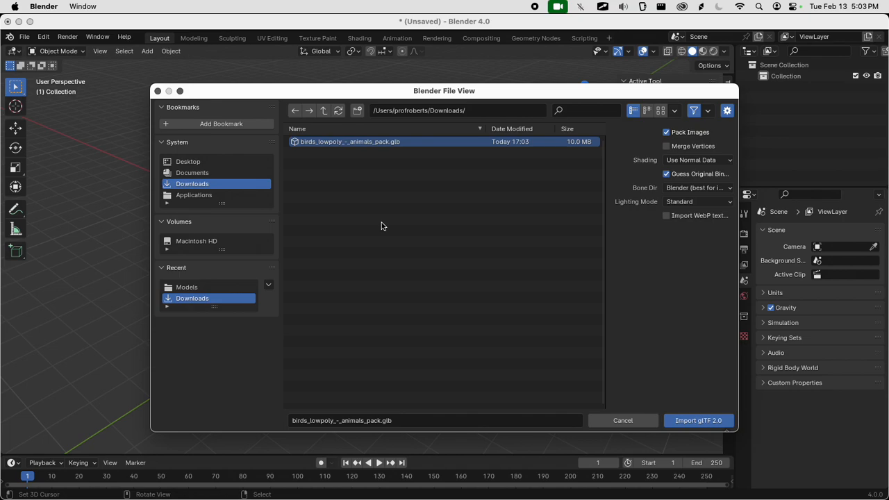
{"action": "key", "text": "Return"}
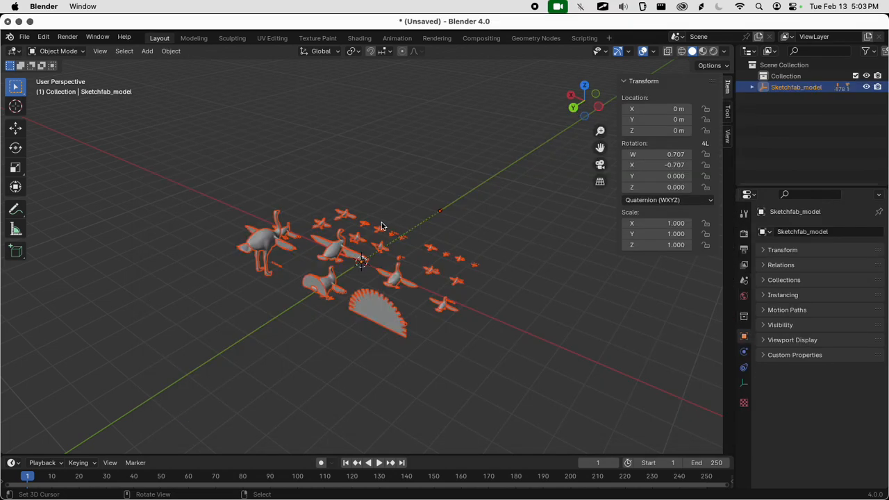
Deselect the imported birds, hide the viewport sidebar and display the models in Material Preview shading
{"action": "scroll", "coordinate": [387, 228], "scroll_direction": "up", "scroll_amount": 5}
{"action": "middle_click_drag", "start_coordinate": [426, 268], "coordinate": [330, 203]}
{"action": "scroll", "coordinate": [230, 240], "scroll_direction": "up", "scroll_amount": 4}
{"action": "scroll", "coordinate": [278, 243], "scroll_direction": "down", "scroll_amount": 4}
{"action": "scroll", "coordinate": [329, 202], "scroll_direction": "up", "scroll_amount": 5}
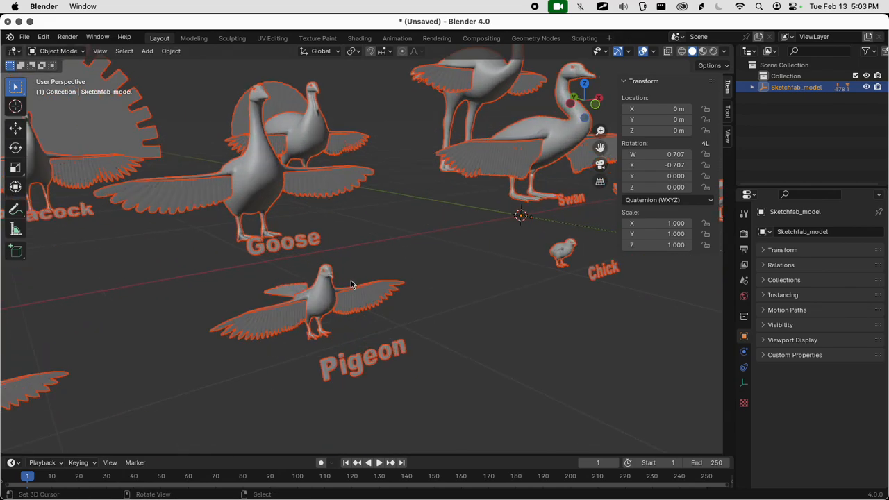
{"action": "left_click", "coordinate": [486, 170]}
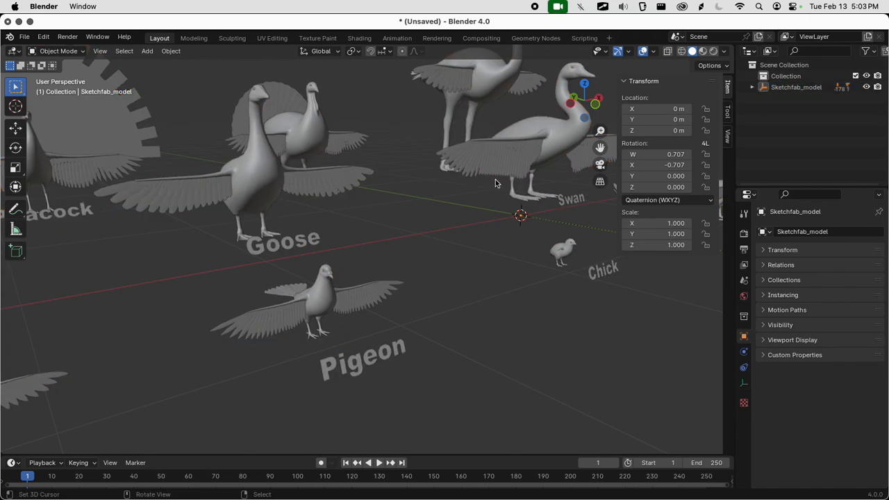
{"action": "key", "text": "n"}
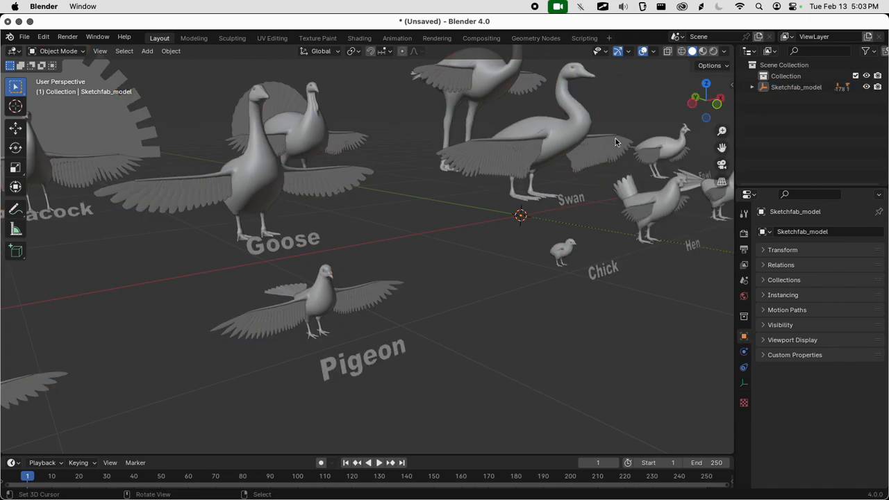
{"action": "left_click", "coordinate": [703, 51]}
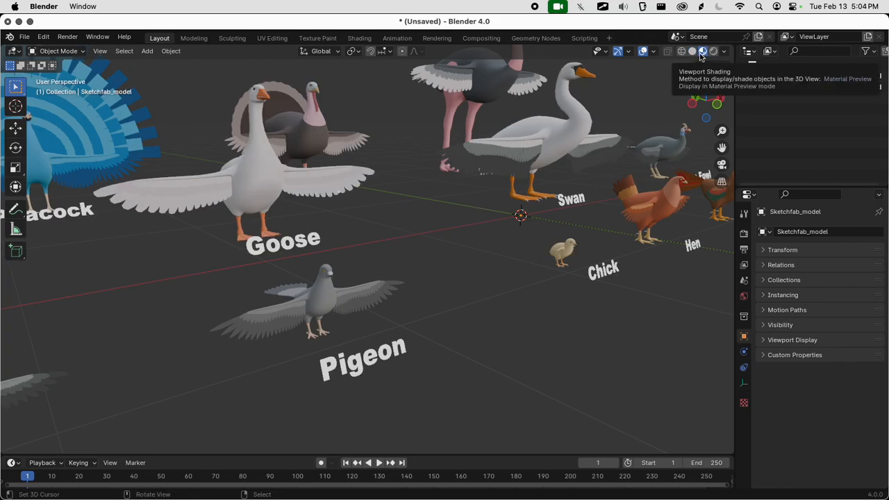
Select individual parts of the pigeon one at a time and clear the selection
{"action": "middle_click_drag", "start_coordinate": [542, 161], "coordinate": [463, 216]}
{"action": "middle_click_drag", "start_coordinate": [327, 243], "coordinate": [530, 250]}
{"action": "scroll", "coordinate": [274, 224], "scroll_direction": "up", "scroll_amount": 5}
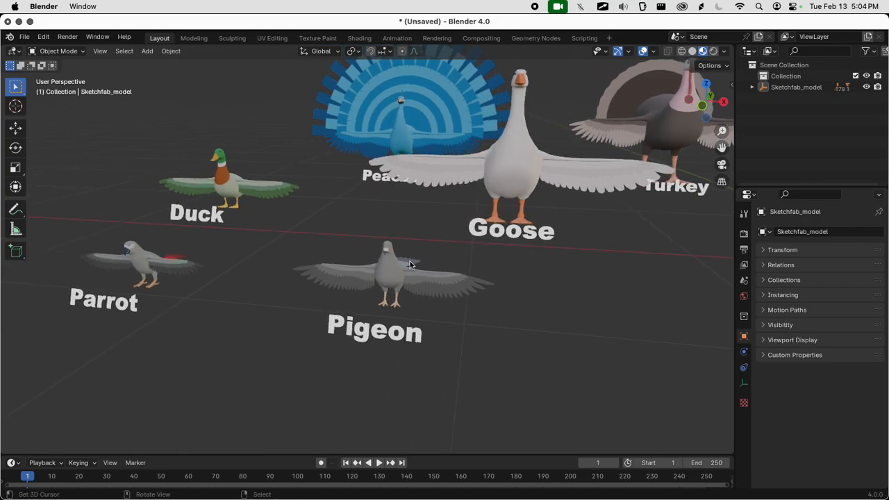
{"action": "left_click", "coordinate": [387, 269]}
{"action": "left_click", "coordinate": [426, 282]}
{"action": "left_click", "coordinate": [349, 279]}
{"action": "middle_click_drag", "start_coordinate": [359, 282], "coordinate": [427, 216]}
{"action": "scroll", "coordinate": [337, 295], "scroll_direction": "up", "scroll_amount": 3}
{"action": "left_click", "coordinate": [312, 340]}
{"action": "left_click", "coordinate": [438, 201]}
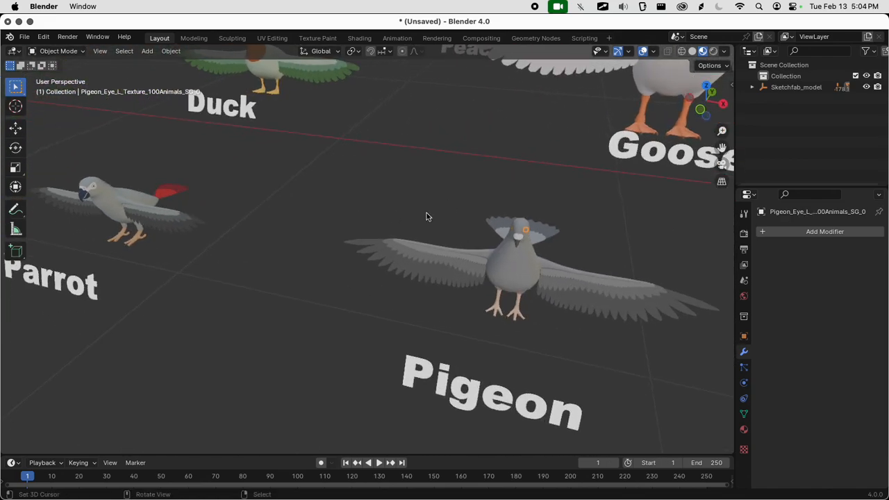
Box-select all of the pigeon's parts together, leaving out its text label and the other birds
{"action": "scroll", "coordinate": [426, 216], "scroll_direction": "down", "scroll_amount": 5}
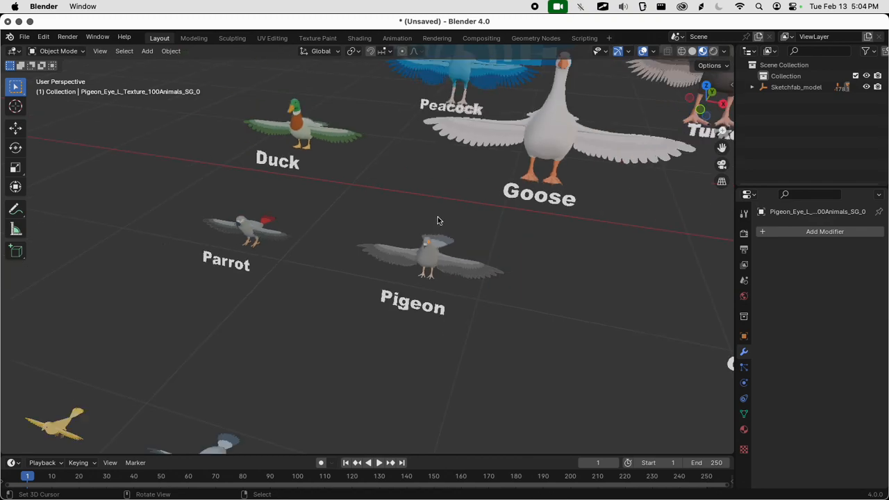
{"action": "scroll", "coordinate": [459, 257], "scroll_direction": "up", "scroll_amount": 5}
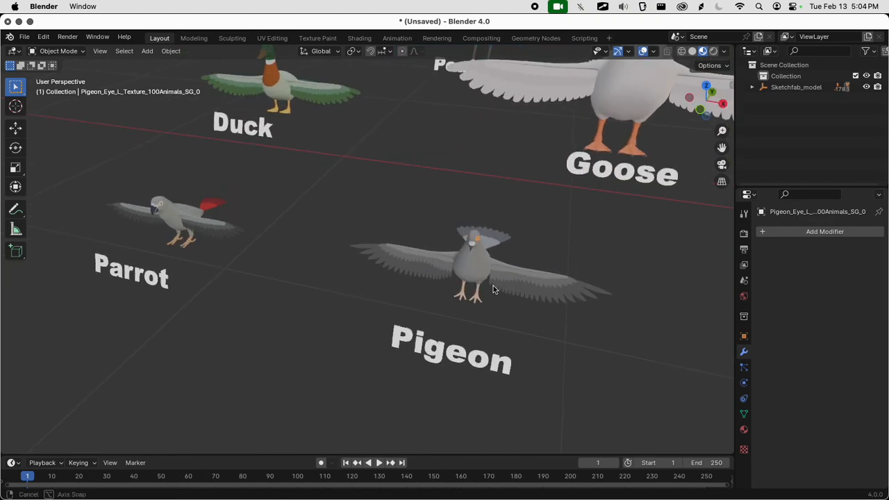
{"action": "middle_click_drag", "start_coordinate": [514, 286], "coordinate": [425, 283]}
{"action": "scroll", "coordinate": [422, 282], "scroll_direction": "down", "scroll_amount": 1}
{"action": "scroll", "coordinate": [391, 277], "scroll_direction": "up", "scroll_amount": 1}
{"action": "scroll", "coordinate": [389, 280], "scroll_direction": "up", "scroll_amount": 5}
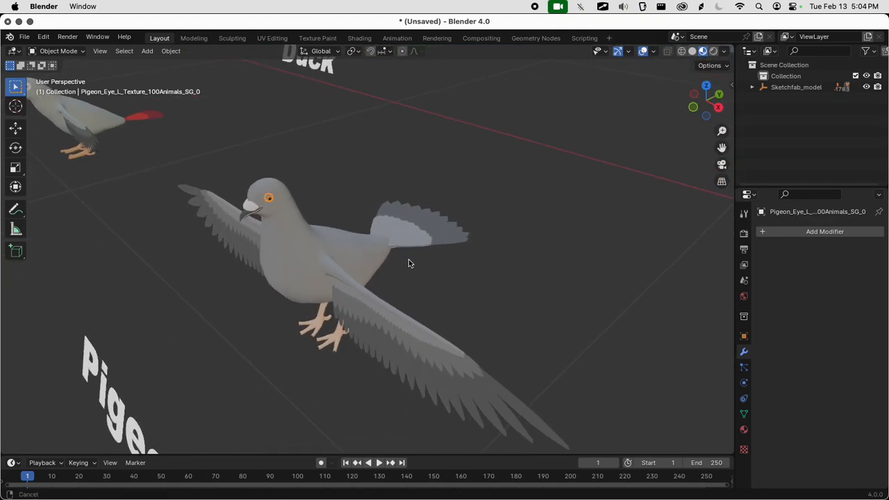
{"action": "key", "text": "b"}
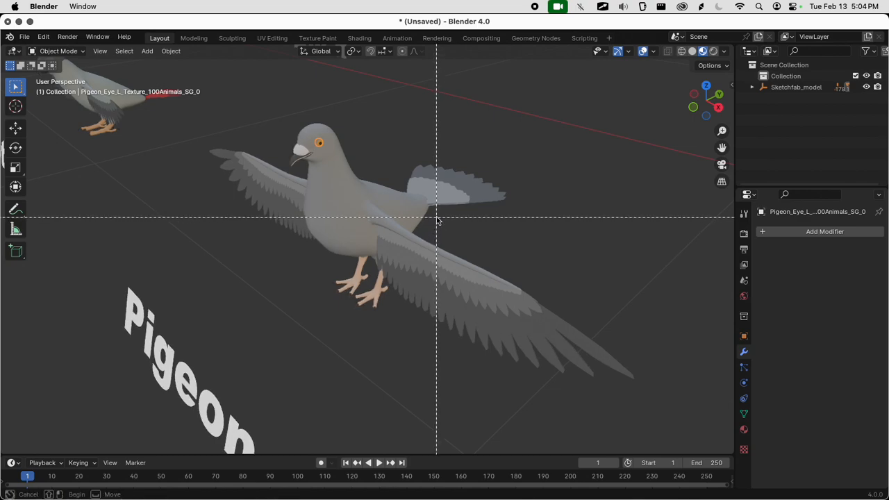
{"action": "left_click_drag", "start_coordinate": [527, 88], "coordinate": [226, 354]}
{"action": "middle_click_drag", "start_coordinate": [226, 353], "coordinate": [379, 287]}
{"action": "middle_click_drag", "start_coordinate": [460, 299], "coordinate": [388, 285], "text": "shift"}
{"action": "scroll", "coordinate": [404, 285], "scroll_direction": "up", "scroll_amount": 6}
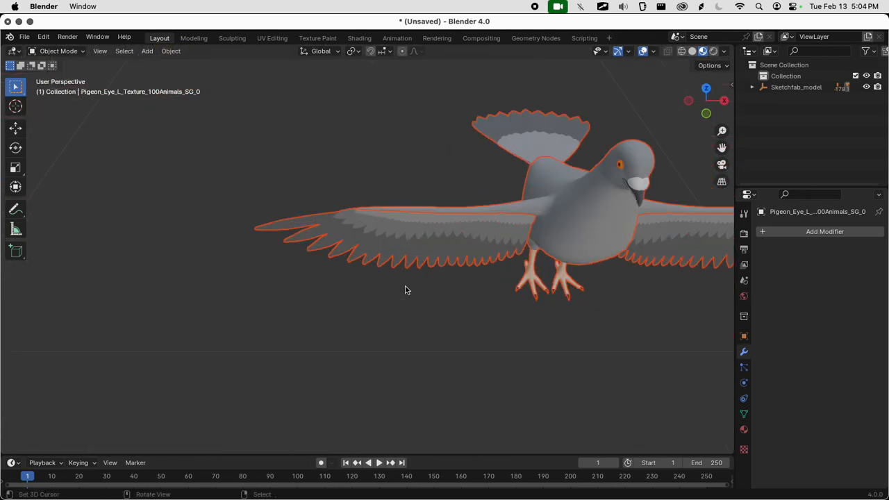
{"action": "middle_click_drag", "start_coordinate": [457, 284], "coordinate": [395, 288]}
{"action": "scroll", "coordinate": [396, 289], "scroll_direction": "down", "scroll_amount": 5}
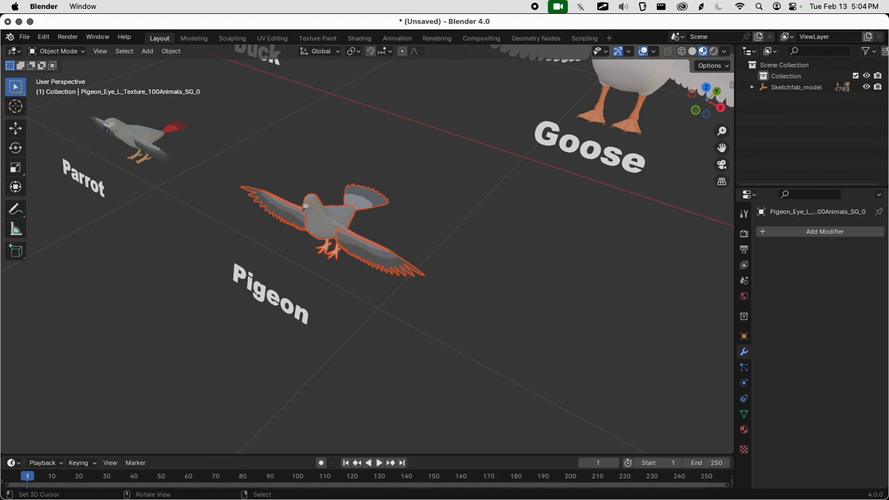
Export the selected pigeon as a glTF Binary file named pigeon.glb into the game template's Models folder
{"action": "key", "text": "q"}
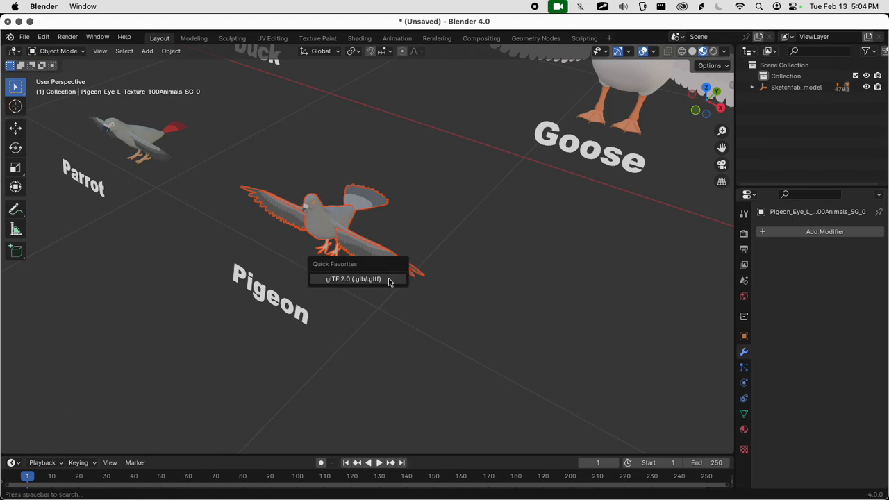
{"action": "left_click", "coordinate": [379, 280]}
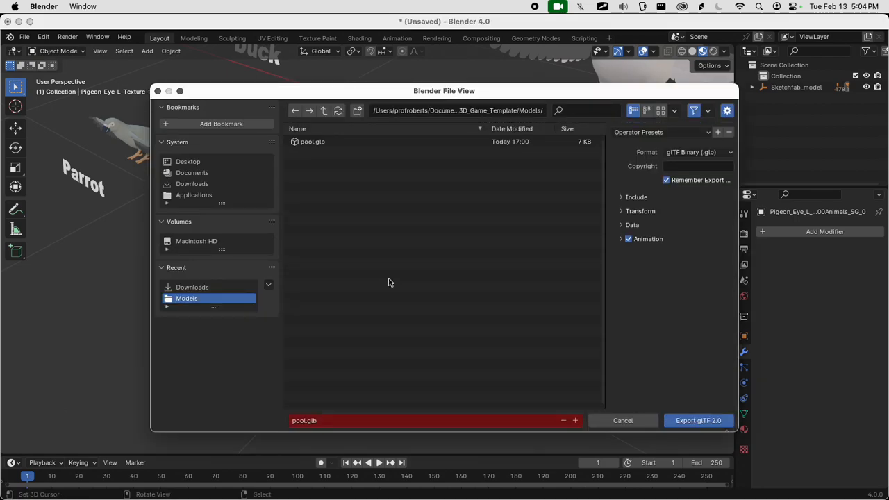
{"action": "left_click", "coordinate": [300, 420]}
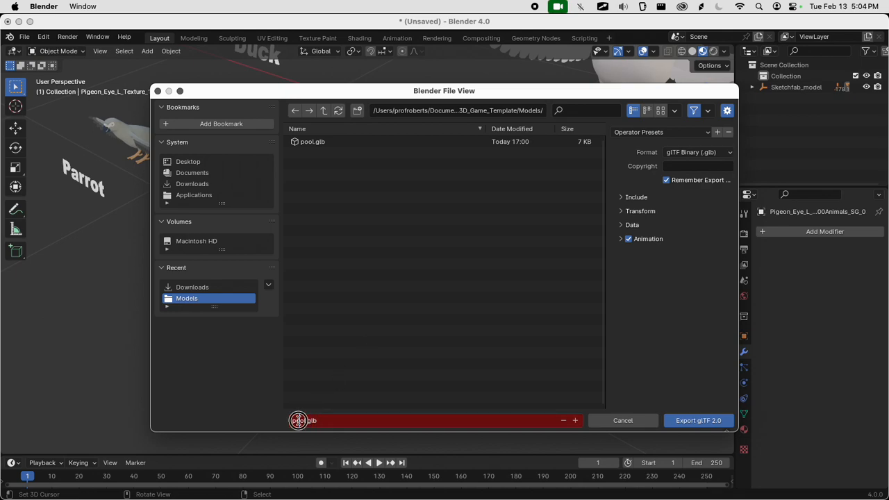
{"action": "type", "text": "pigeon"}
{"action": "key", "text": "Return"}
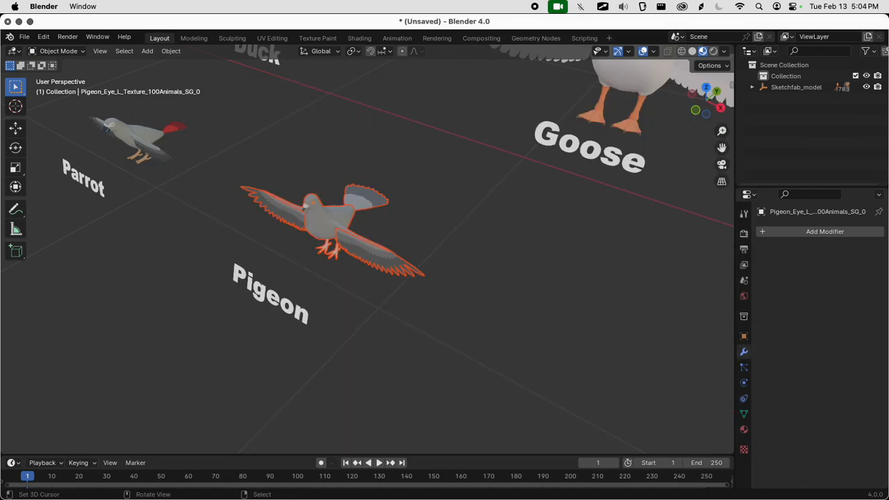
Select every bird and label in the scene and delete them all
{"action": "scroll", "coordinate": [370, 299], "scroll_direction": "down", "scroll_amount": 8}
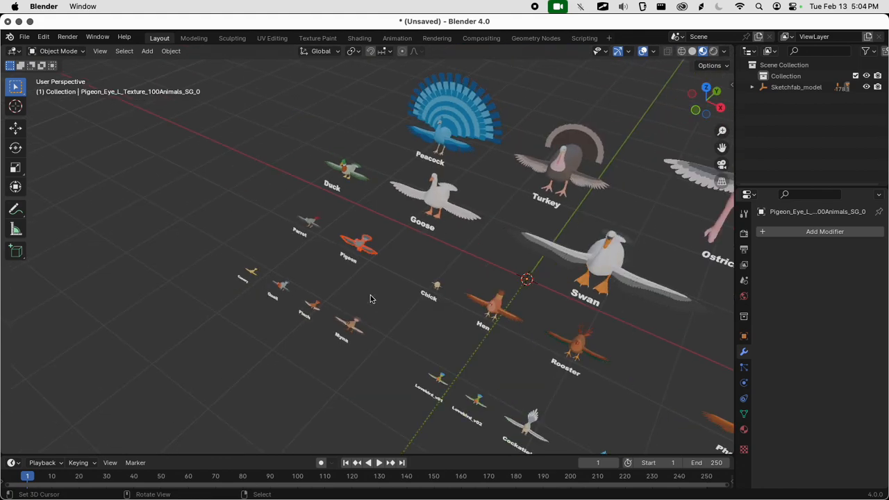
{"action": "scroll", "coordinate": [370, 298], "scroll_direction": "down", "scroll_amount": 4}
{"action": "scroll", "coordinate": [370, 299], "scroll_direction": "up", "scroll_amount": 3}
{"action": "key", "text": "a"}
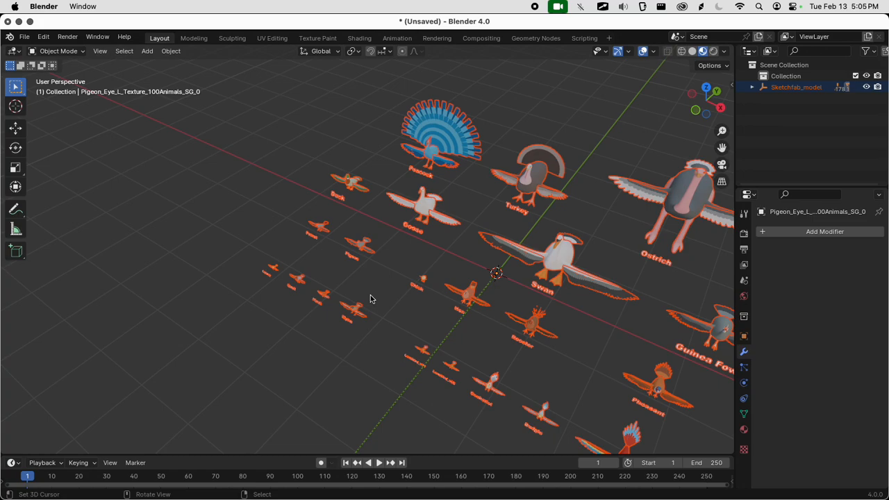
{"action": "key", "text": "x"}
{"action": "left_click", "coordinate": [371, 297]}
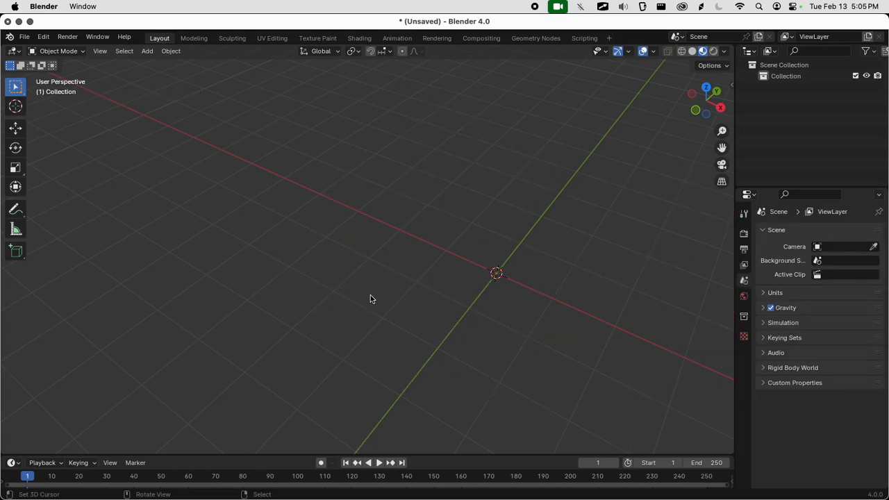
Import pigeon.glb from the Models folder as a glTF 2.0 file
{"action": "left_click", "coordinate": [25, 37]}
{"action": "mouse_move", "coordinate": [43, 194]}
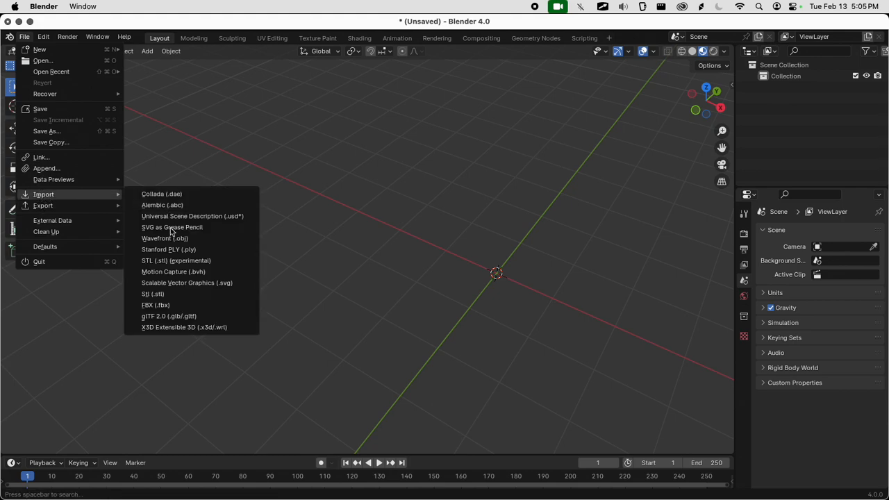
{"action": "left_click", "coordinate": [178, 318]}
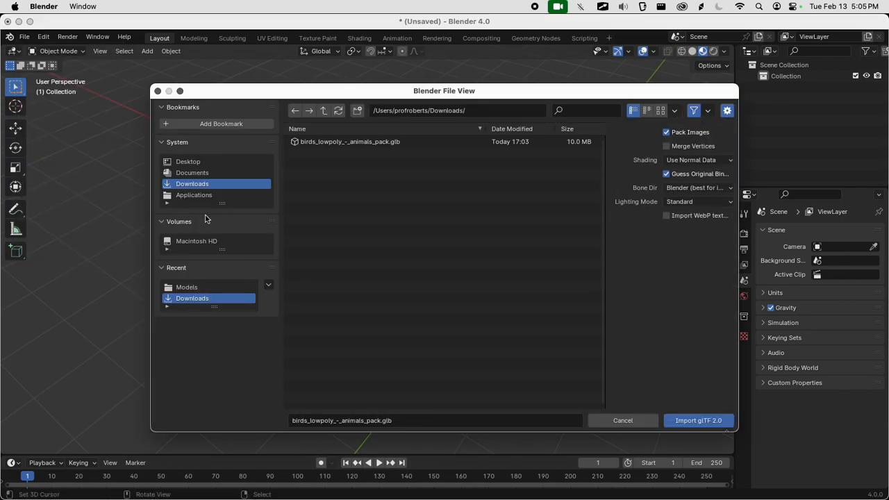
{"action": "left_click", "coordinate": [186, 287]}
{"action": "left_click", "coordinate": [308, 142]}
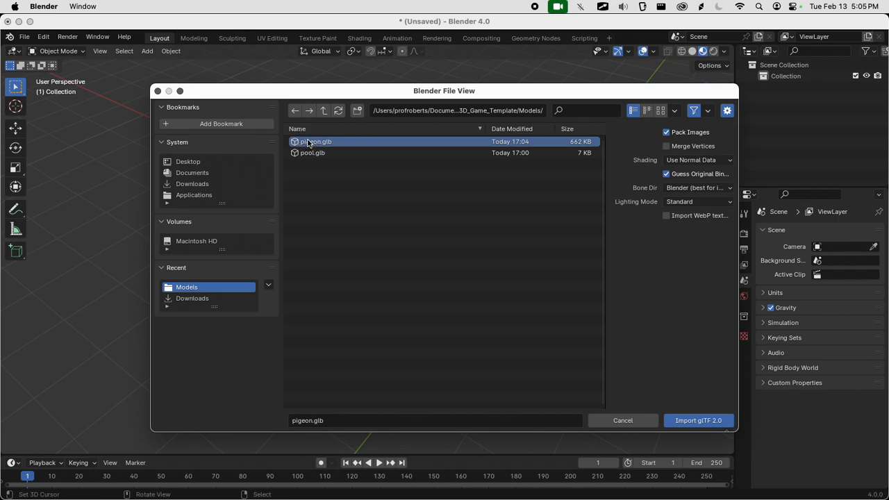
{"action": "left_click", "coordinate": [691, 420]}
Show the transform values of the imported pigeon and apply the scale of all its parts
{"action": "middle_click_drag", "start_coordinate": [423, 288], "coordinate": [413, 318]}
{"action": "scroll", "coordinate": [411, 318], "scroll_direction": "down", "scroll_amount": 3}
{"action": "scroll", "coordinate": [411, 318], "scroll_direction": "up", "scroll_amount": 3}
{"action": "key", "text": "n"}
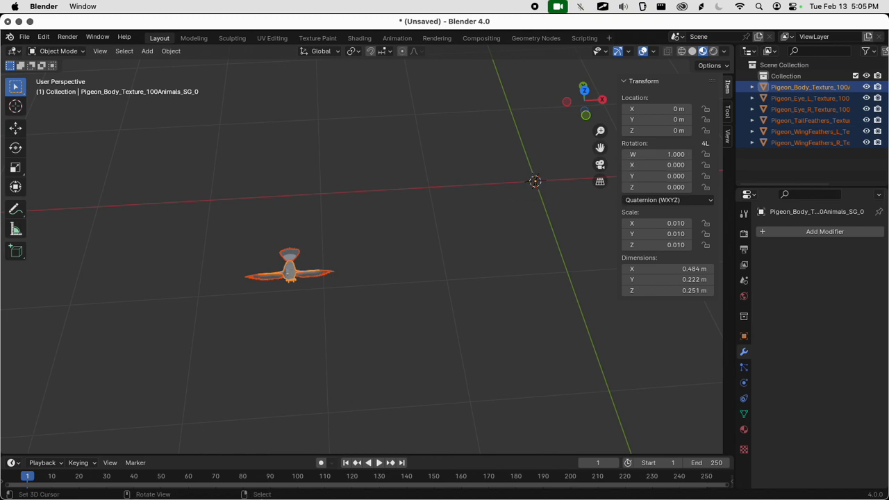
{"action": "scroll", "coordinate": [508, 242], "scroll_direction": "down", "scroll_amount": 4}
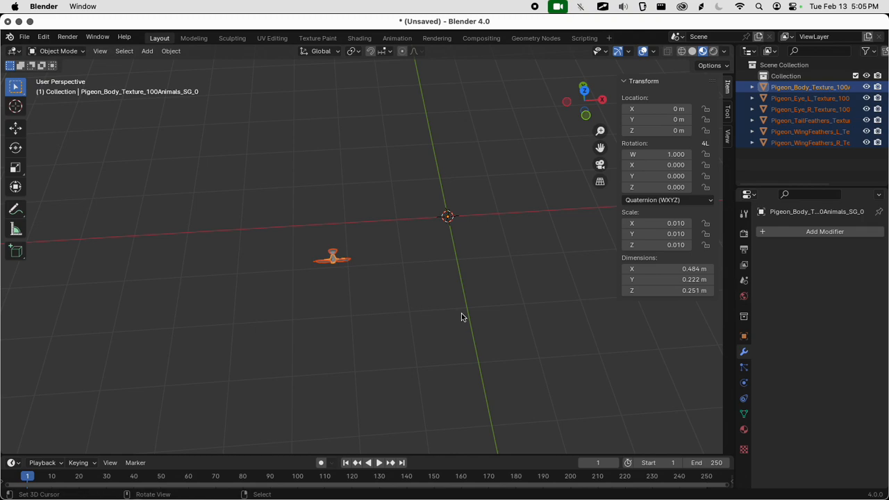
{"action": "scroll", "coordinate": [461, 314], "scroll_direction": "up", "scroll_amount": 4}
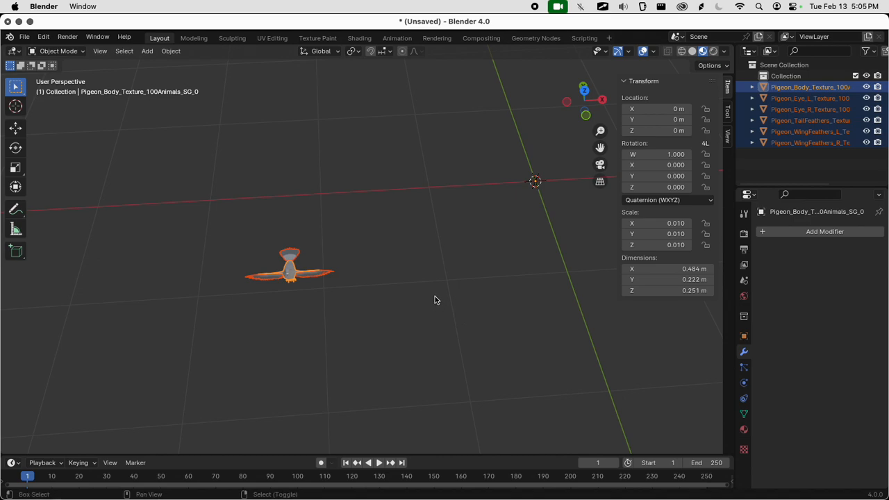
{"action": "key", "text": "shift+a"}
{"action": "key", "text": "Escape"}
{"action": "key", "text": "ctrl+a"}
{"action": "left_click", "coordinate": [435, 297]}
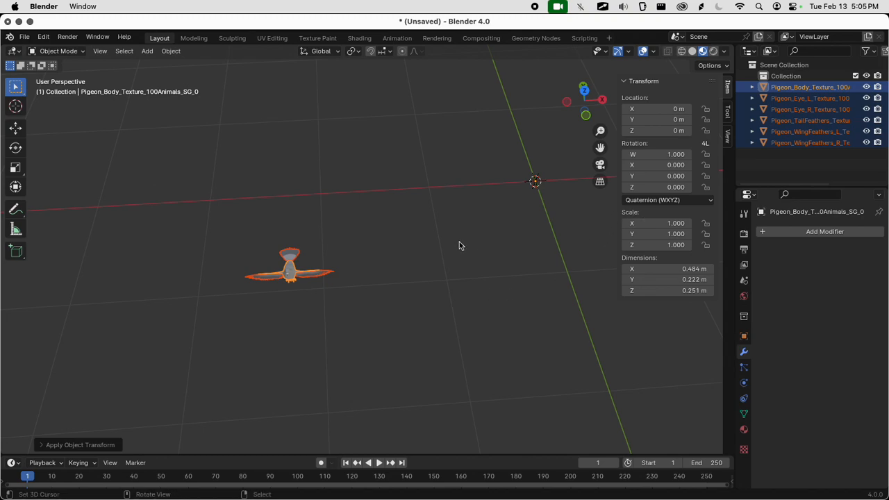
Scale the whole pigeon up by a factor of 4 and check its size from several angles
{"action": "middle_click_drag", "start_coordinate": [426, 270], "coordinate": [445, 270]}
{"action": "type", "text": "s"}
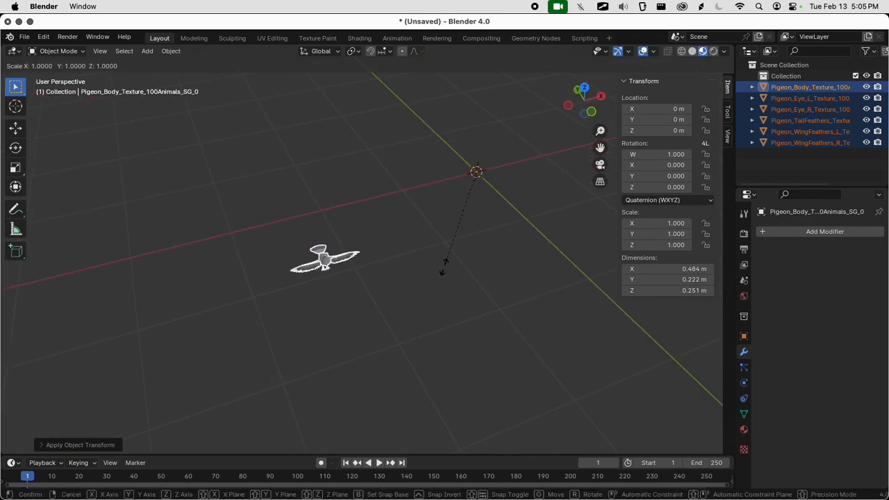
{"action": "type", "text": "4"}
{"action": "key", "text": "Return"}
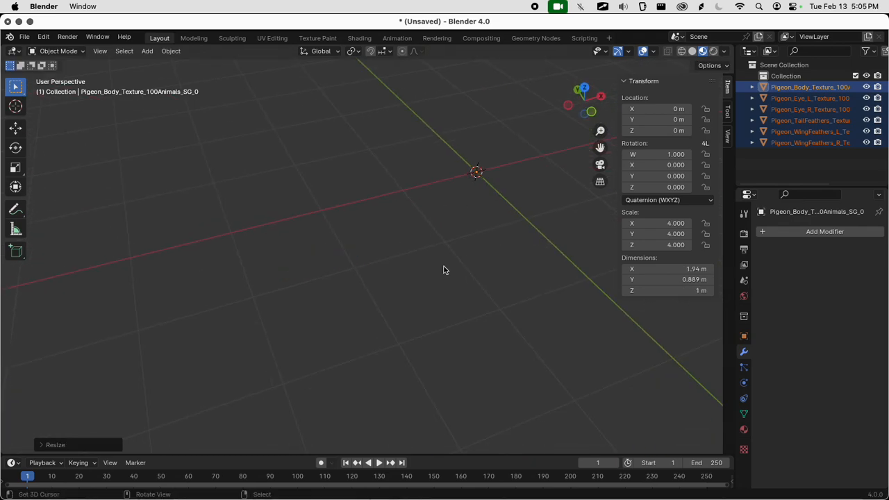
{"action": "scroll", "coordinate": [443, 267], "scroll_direction": "down", "scroll_amount": 9}
{"action": "scroll", "coordinate": [444, 266], "scroll_direction": "up", "scroll_amount": 1}
{"action": "middle_click_drag", "start_coordinate": [443, 270], "coordinate": [400, 276]}
{"action": "scroll", "coordinate": [399, 278], "scroll_direction": "up", "scroll_amount": 1}
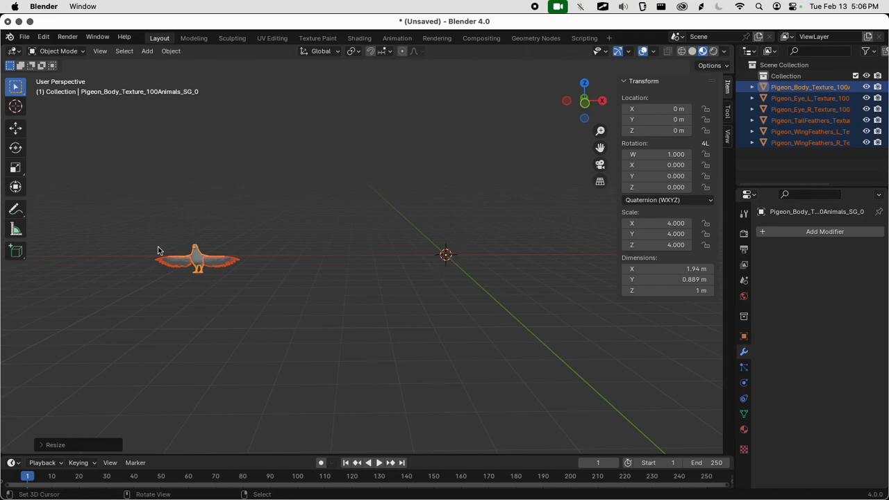
{"action": "middle_click_drag", "start_coordinate": [506, 262], "coordinate": [494, 383]}
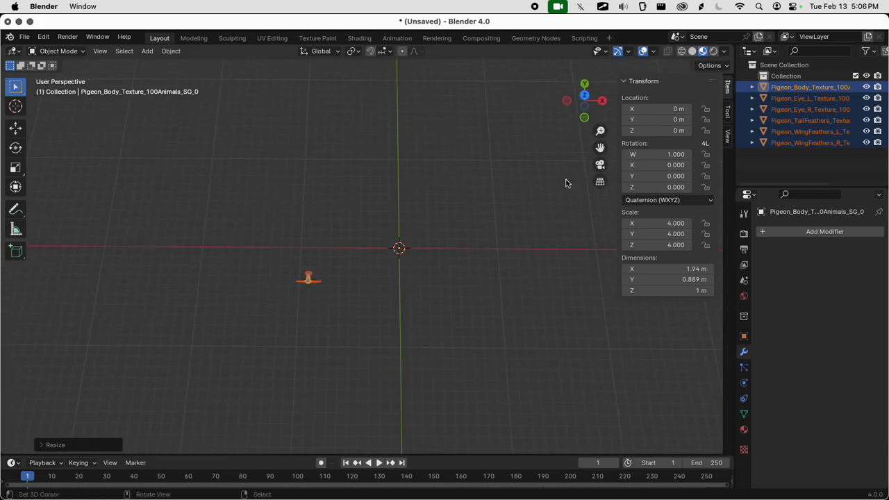
Move the whole pigeon about 9.1 m along X in the top view, up to the Y axis
{"action": "left_click", "coordinate": [585, 84]}
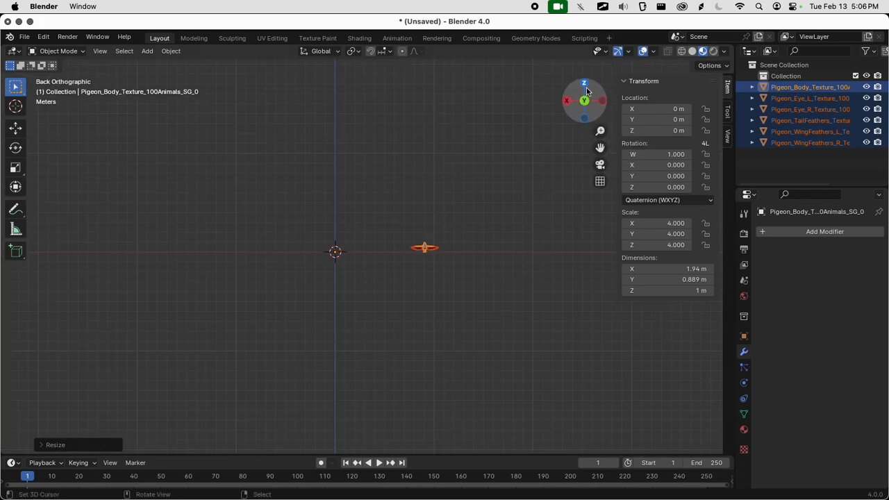
{"action": "left_click", "coordinate": [585, 84]}
{"action": "scroll", "coordinate": [449, 259], "scroll_direction": "up", "scroll_amount": 4}
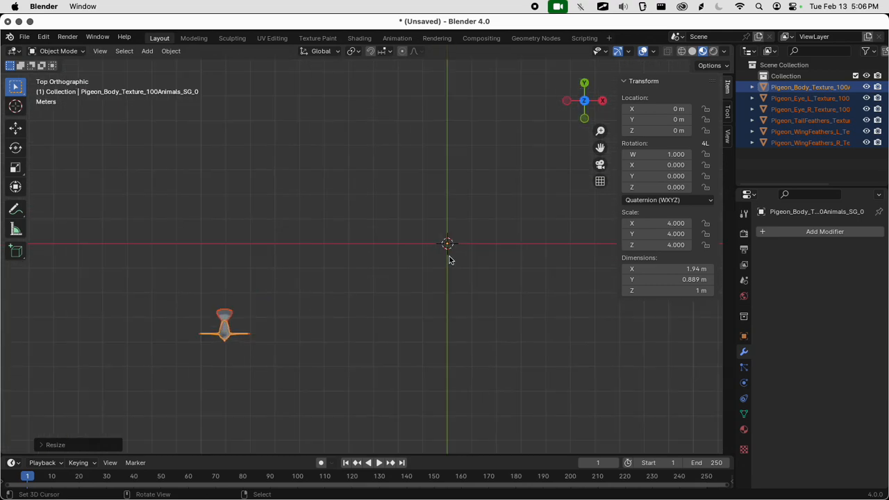
{"action": "scroll", "coordinate": [451, 262], "scroll_direction": "up", "scroll_amount": 2}
{"action": "key", "text": "n"}
{"action": "scroll", "coordinate": [503, 301], "scroll_direction": "up", "scroll_amount": 5}
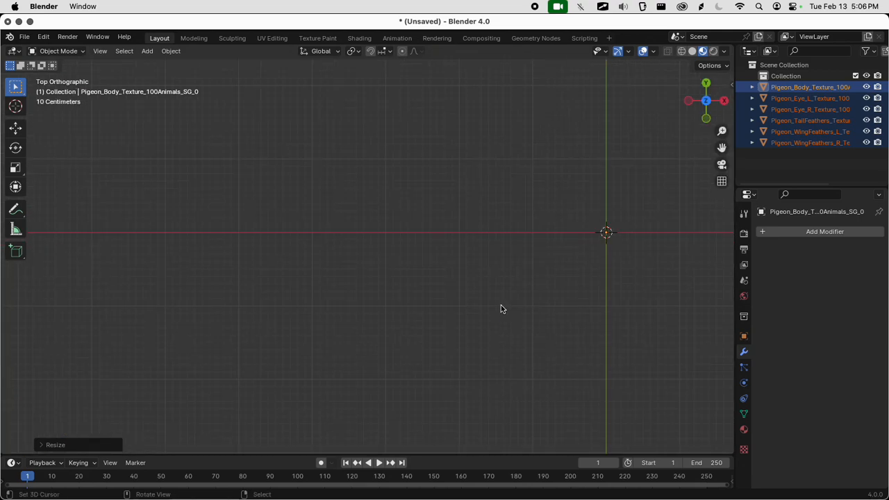
{"action": "scroll", "coordinate": [497, 319], "scroll_direction": "down", "scroll_amount": 3}
{"action": "key", "text": "g"}
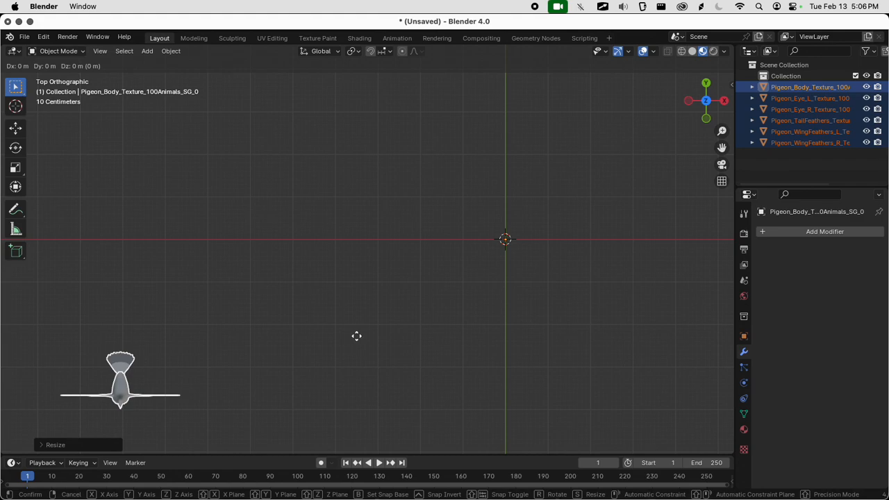
{"action": "key", "text": "x"}
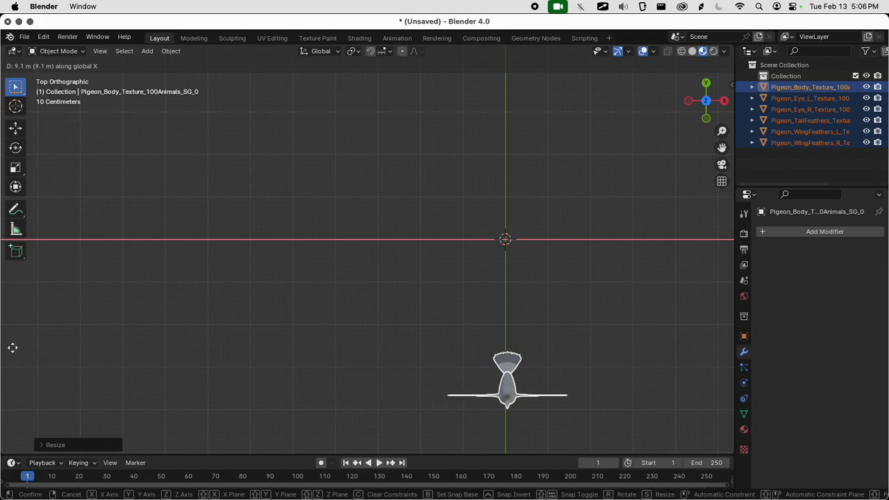
{"action": "key", "text": "Return"}
Check the pigeon's alignment with the world origin from the back and front views
{"action": "key", "text": "shift+grave"}
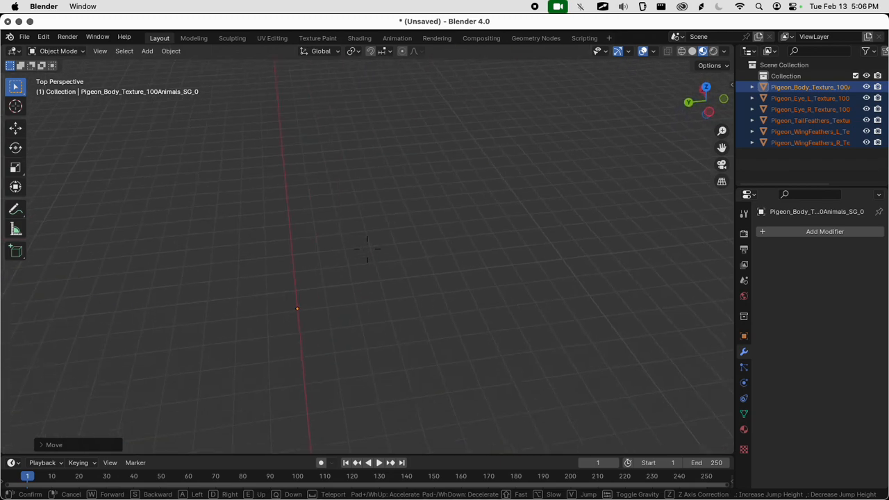
{"action": "left_click", "coordinate": [377, 399]}
{"action": "left_click", "coordinate": [687, 99]}
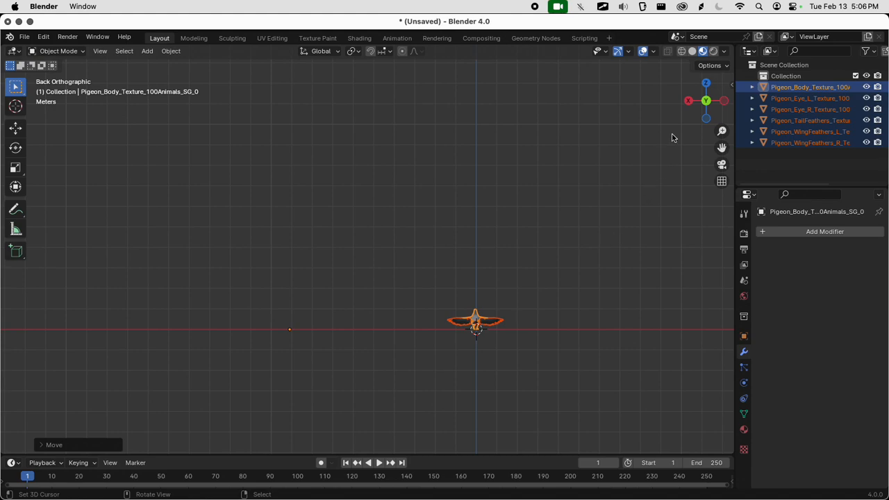
{"action": "left_click", "coordinate": [706, 101]}
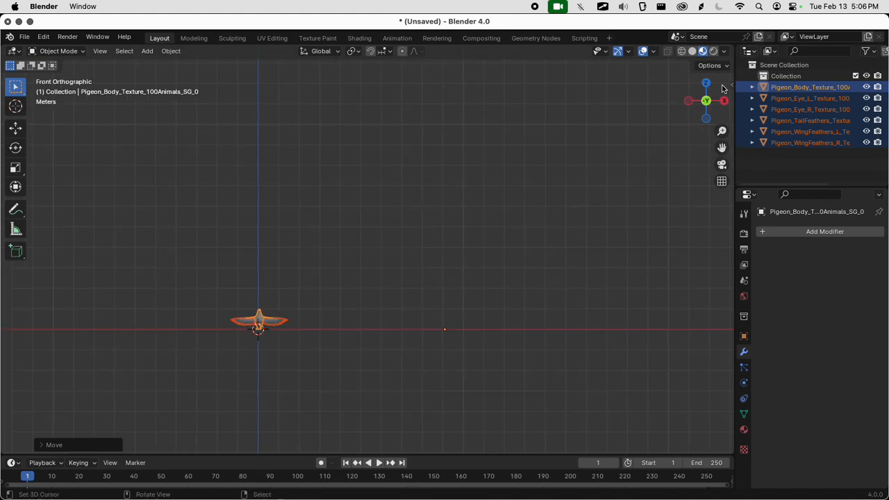
{"action": "left_click", "coordinate": [706, 100]}
{"action": "left_click", "coordinate": [706, 101]}
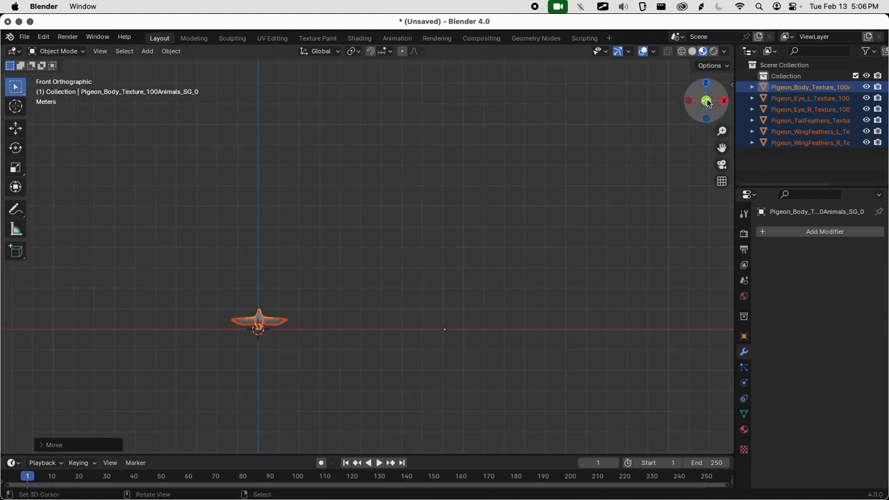
Shift the whole pigeon about -0.046 m along X in the top view so its body is centred on the Y axis
{"action": "left_click", "coordinate": [707, 86]}
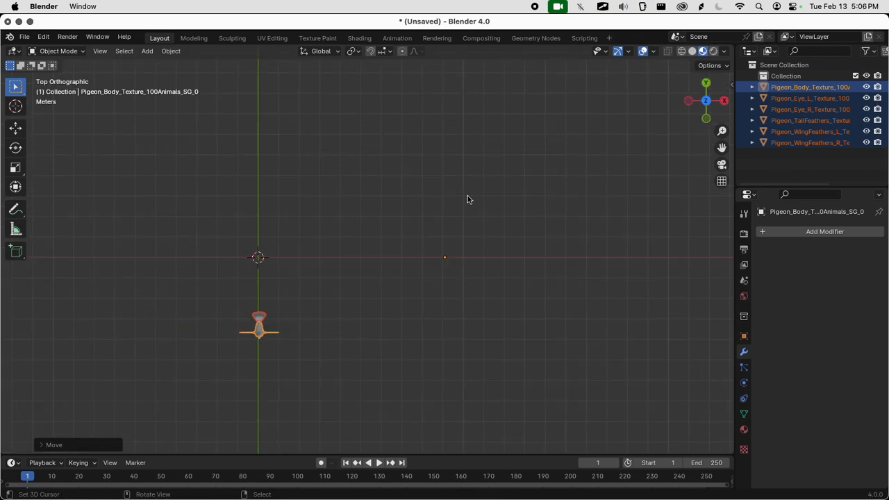
{"action": "scroll", "coordinate": [281, 311], "scroll_direction": "up", "scroll_amount": 3}
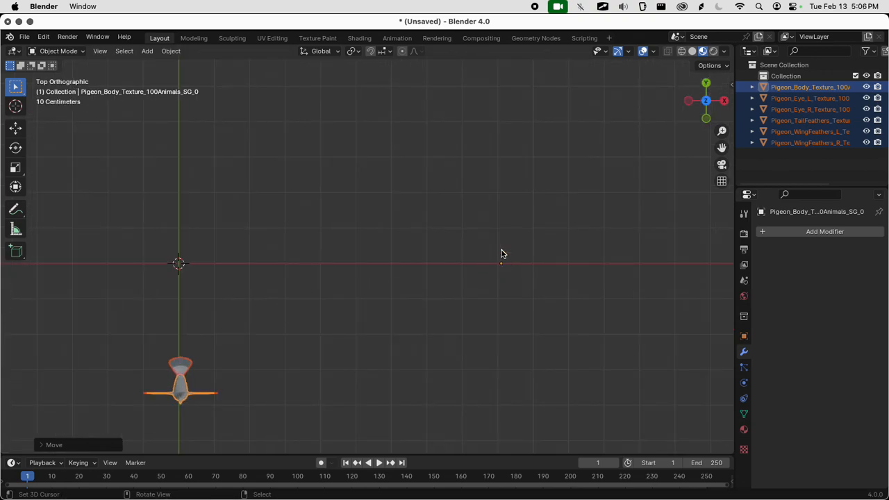
{"action": "middle_click_drag", "start_coordinate": [392, 317], "coordinate": [505, 272], "text": "shift"}
{"action": "scroll", "coordinate": [322, 330], "scroll_direction": "up", "scroll_amount": 3}
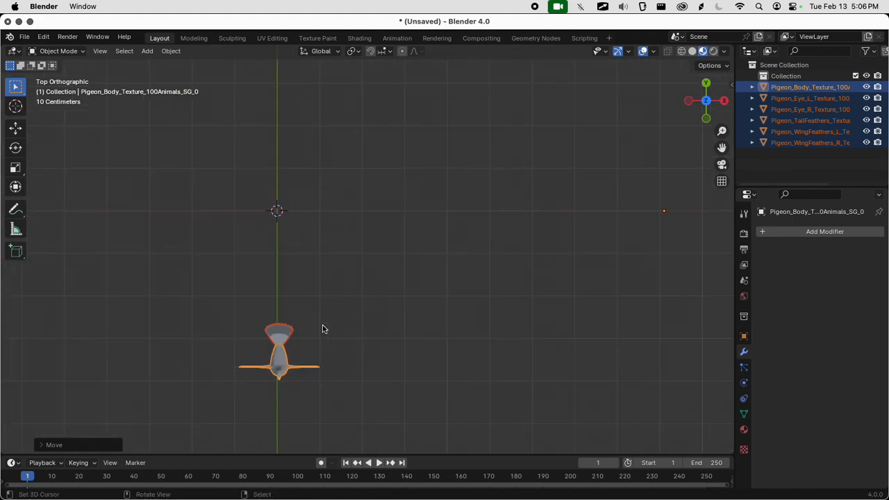
{"action": "middle_click_drag", "start_coordinate": [317, 331], "coordinate": [456, 248], "text": "shift"}
{"action": "scroll", "coordinate": [456, 257], "scroll_direction": "up", "scroll_amount": 4}
{"action": "middle_click_drag", "start_coordinate": [474, 293], "coordinate": [475, 204], "text": "shift"}
{"action": "scroll", "coordinate": [489, 255], "scroll_direction": "up", "scroll_amount": 2}
{"action": "middle_click_drag", "start_coordinate": [475, 245], "coordinate": [470, 212], "text": "shift"}
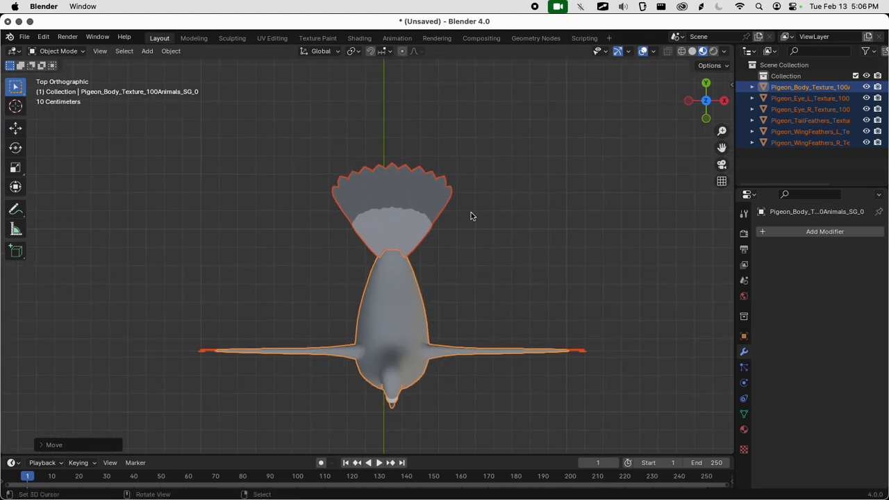
{"action": "key", "text": "g"}
{"action": "key", "text": "x"}
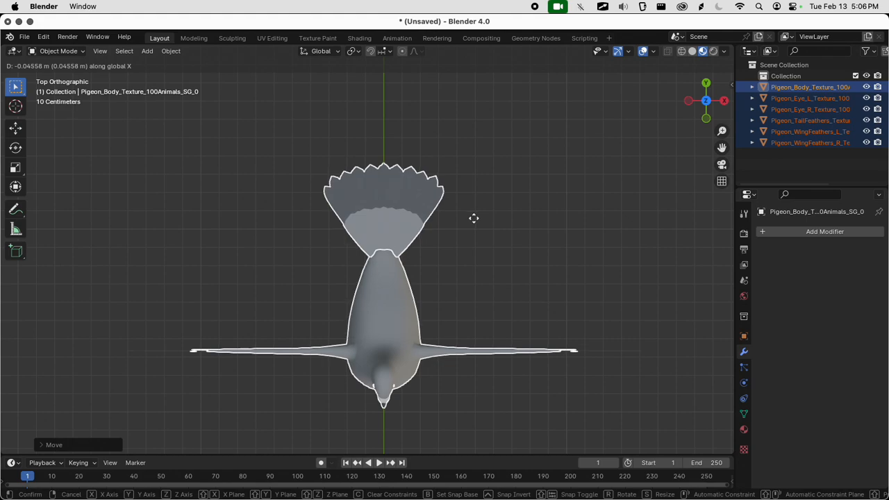
{"action": "left_click", "coordinate": [474, 218]}
Move the whole pigeon along Y until its feet stand at the world origin
{"action": "scroll", "coordinate": [490, 252], "scroll_direction": "down", "scroll_amount": 5}
{"action": "middle_click_drag", "start_coordinate": [491, 254], "coordinate": [493, 339], "text": "shift"}
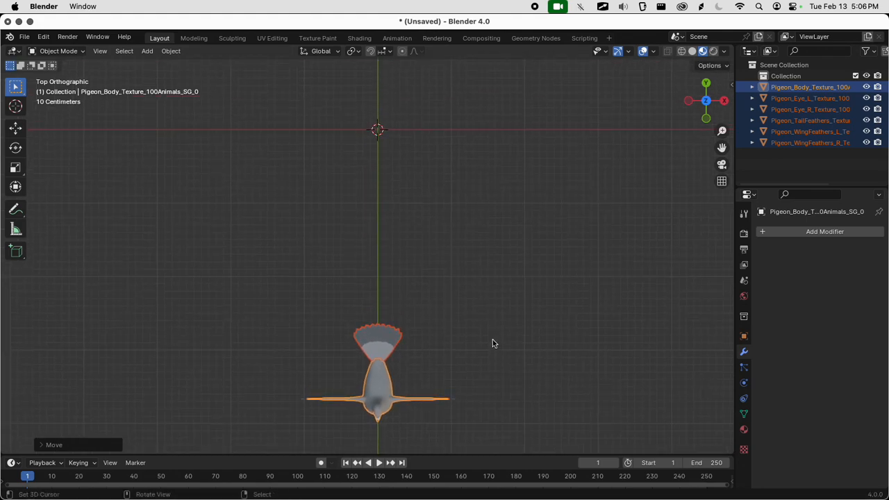
{"action": "key", "text": "g"}
{"action": "key", "text": "y"}
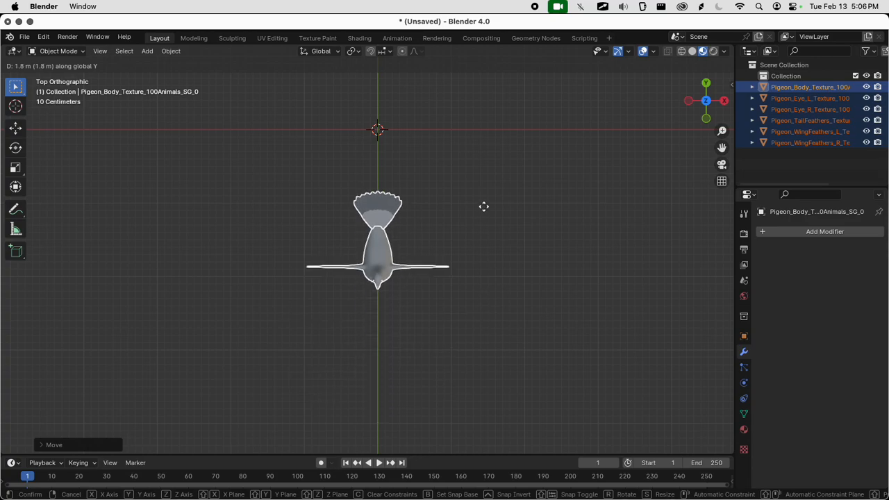
{"action": "left_click", "coordinate": [492, 84]}
{"action": "scroll", "coordinate": [491, 241], "scroll_direction": "up", "scroll_amount": 3}
{"action": "middle_click_drag", "start_coordinate": [491, 241], "coordinate": [419, 159]}
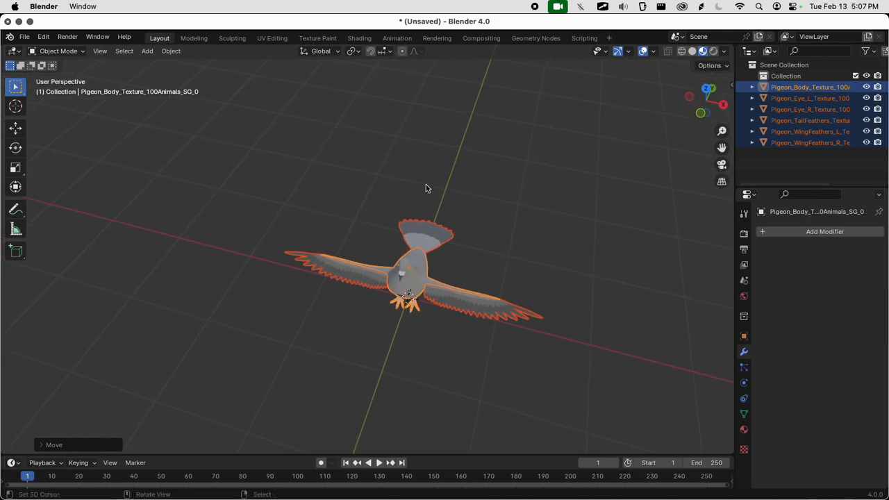
Inspect the repositioned pigeon from a low front angle at several distances and select only its body mesh
{"action": "middle_click_drag", "start_coordinate": [456, 380], "coordinate": [481, 417]}
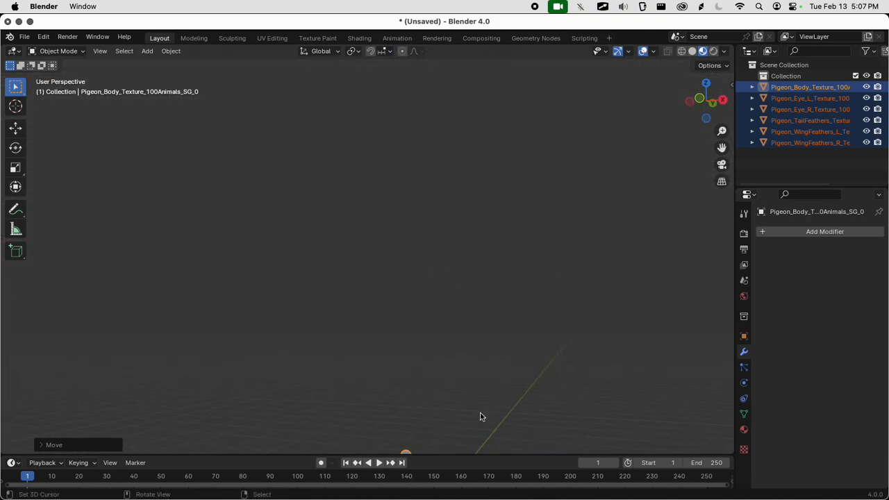
{"action": "scroll", "coordinate": [477, 409], "scroll_direction": "down", "scroll_amount": 5}
{"action": "scroll", "coordinate": [476, 408], "scroll_direction": "up", "scroll_amount": 4}
{"action": "scroll", "coordinate": [475, 408], "scroll_direction": "down", "scroll_amount": 5}
{"action": "scroll", "coordinate": [476, 409], "scroll_direction": "up", "scroll_amount": 5}
{"action": "scroll", "coordinate": [473, 400], "scroll_direction": "down", "scroll_amount": 1}
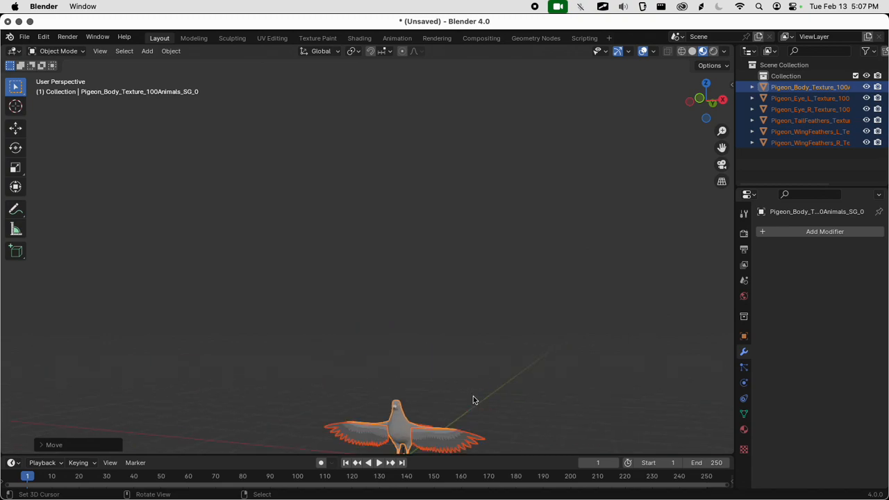
{"action": "scroll", "coordinate": [472, 375], "scroll_direction": "up", "scroll_amount": 2}
{"action": "scroll", "coordinate": [472, 362], "scroll_direction": "down", "scroll_amount": 6}
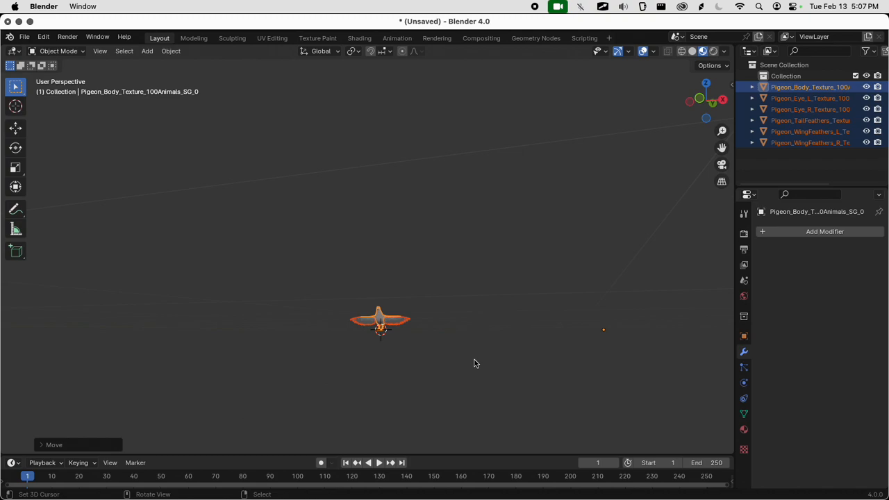
{"action": "left_click", "coordinate": [474, 363]}
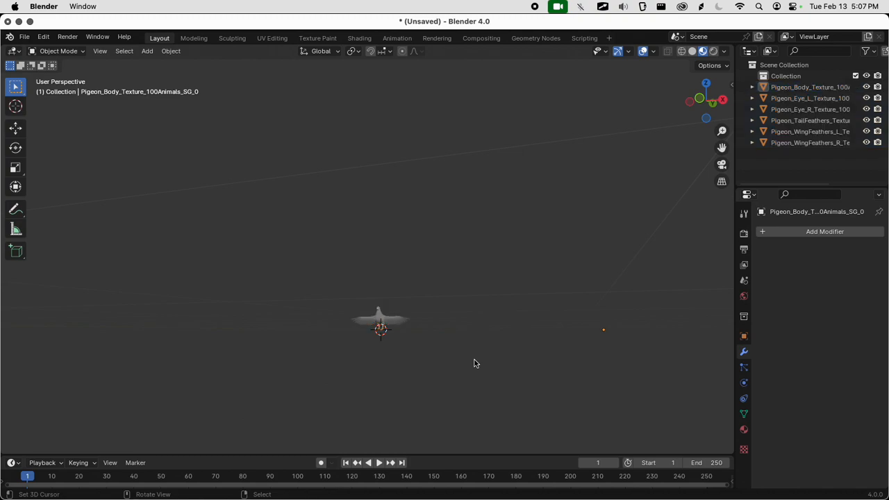
{"action": "left_click", "coordinate": [387, 316]}
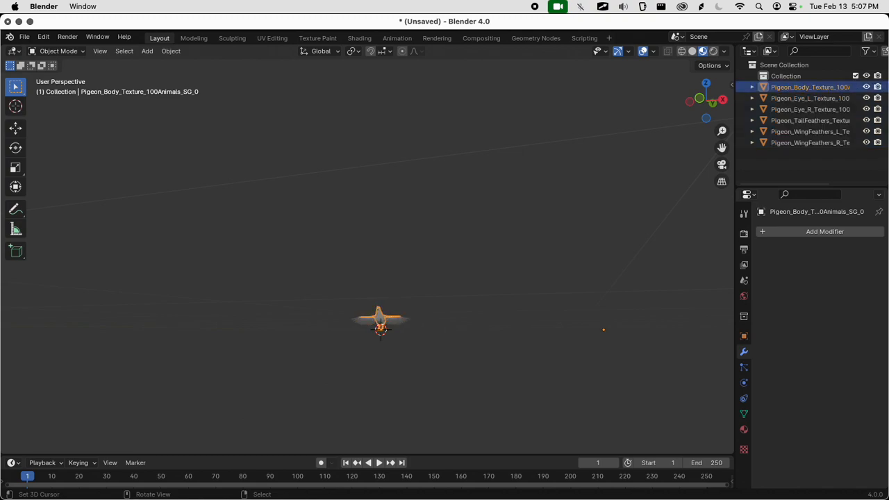
Search the keymap preferences by name for "focus" and for "center", and close the preferences
{"action": "key", "text": "super+comma"}
{"action": "left_click", "coordinate": [439, 190]}
{"action": "type", "text": "focus"}
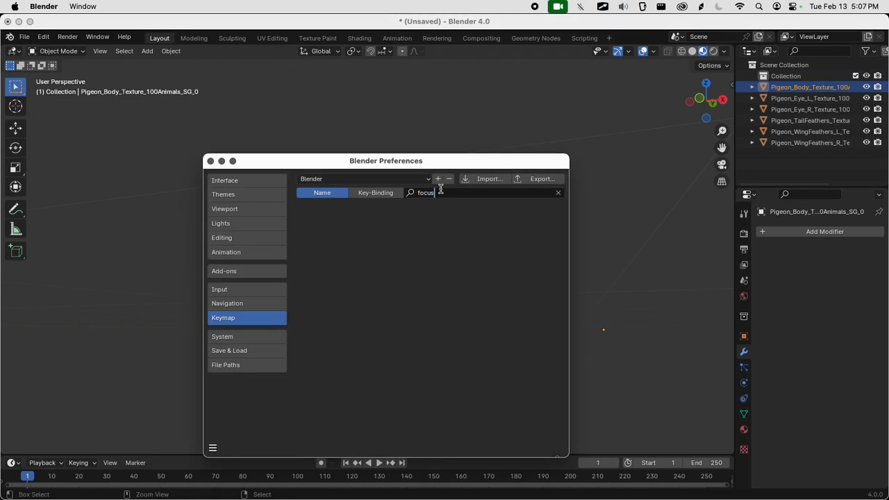
{"action": "key", "text": "BackSpace"}
{"action": "key", "text": "BackSpace"}
{"action": "key", "text": "BackSpace"}
{"action": "key", "text": "BackSpace"}
{"action": "type", "text": "center"}
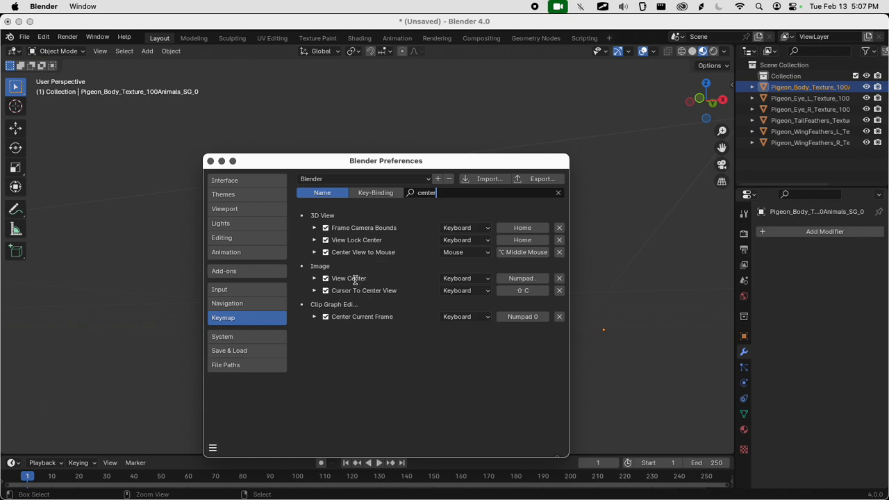
{"action": "left_click", "coordinate": [211, 163]}
Lock the 3D view to the active pigeon body and view the bird closely from the front
{"action": "middle_click_drag", "start_coordinate": [424, 280], "coordinate": [412, 329]}
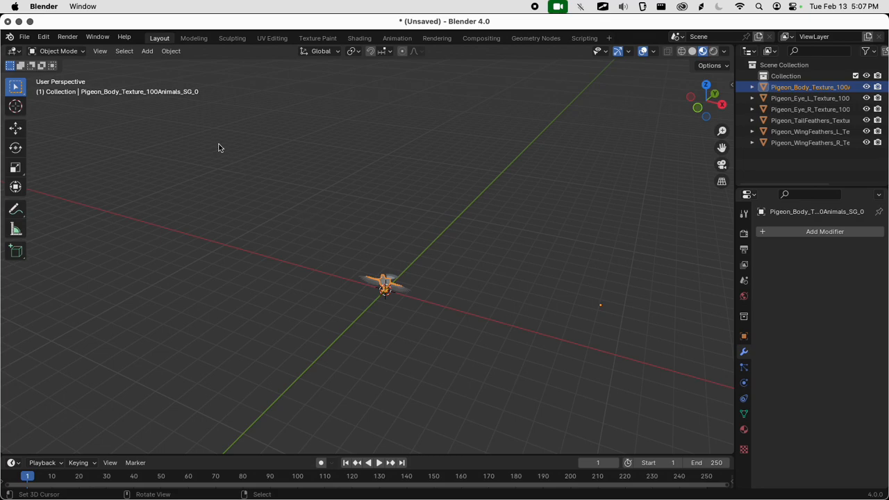
{"action": "left_click", "coordinate": [114, 54]}
{"action": "mouse_move", "coordinate": [92, 49]}
{"action": "middle_click_drag", "start_coordinate": [290, 206], "coordinate": [295, 171]}
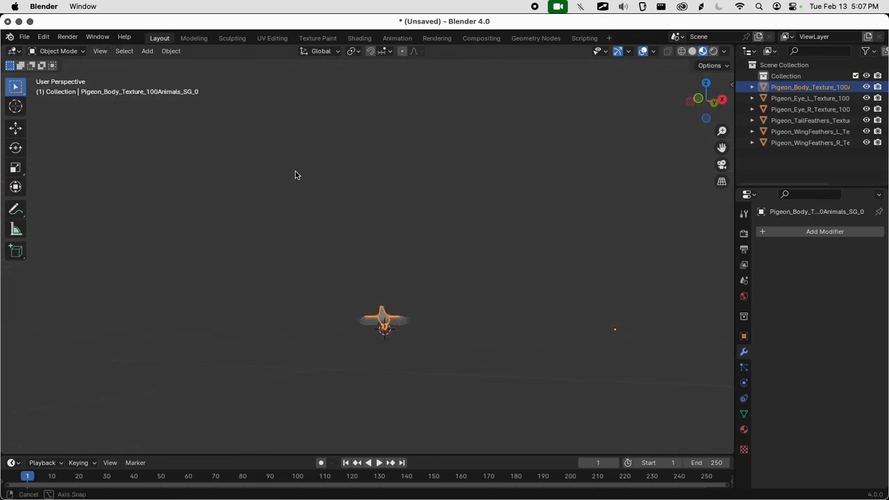
{"action": "left_click", "coordinate": [103, 53]}
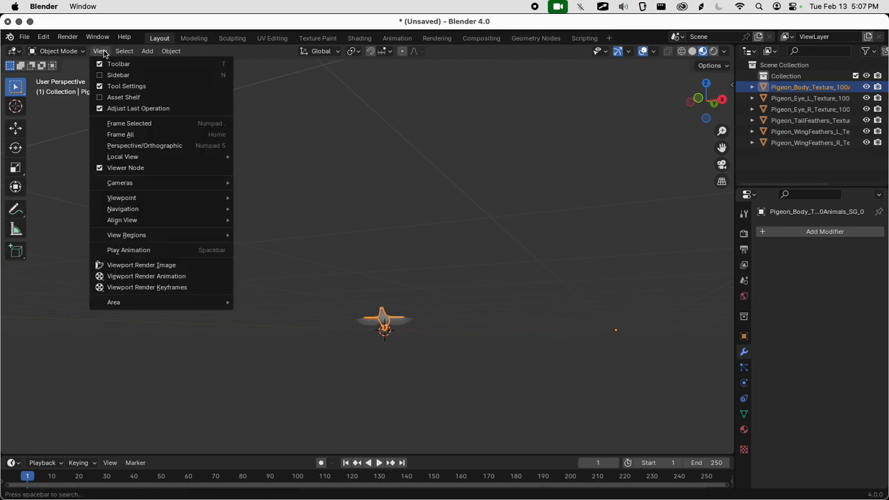
{"action": "mouse_move", "coordinate": [148, 227]}
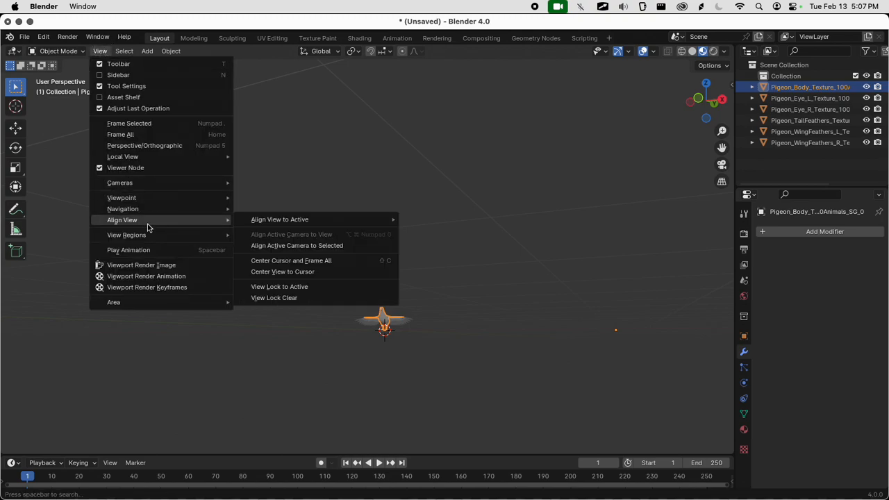
{"action": "mouse_move", "coordinate": [276, 224]}
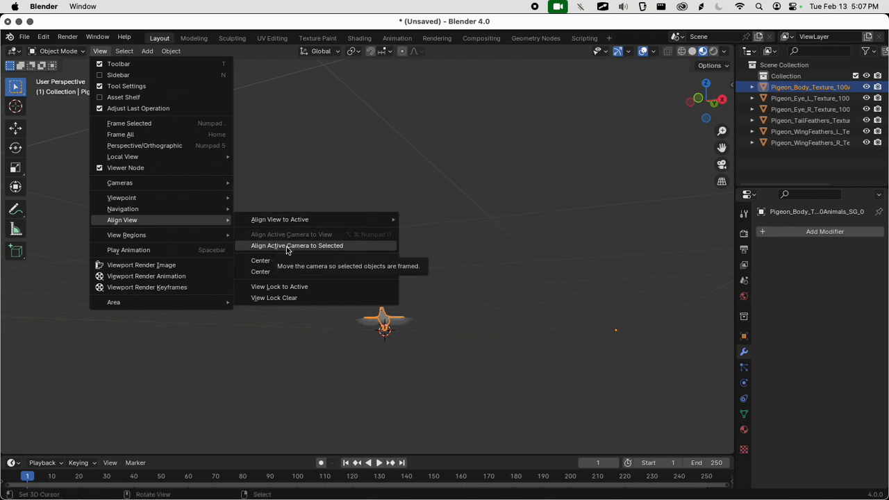
{"action": "left_click", "coordinate": [325, 290]}
{"action": "scroll", "coordinate": [316, 284], "scroll_direction": "down", "scroll_amount": 4}
{"action": "scroll", "coordinate": [315, 283], "scroll_direction": "up", "scroll_amount": 3}
{"action": "middle_click_drag", "start_coordinate": [305, 270], "coordinate": [310, 328]}
{"action": "middle_click_drag", "start_coordinate": [303, 244], "coordinate": [339, 323]}
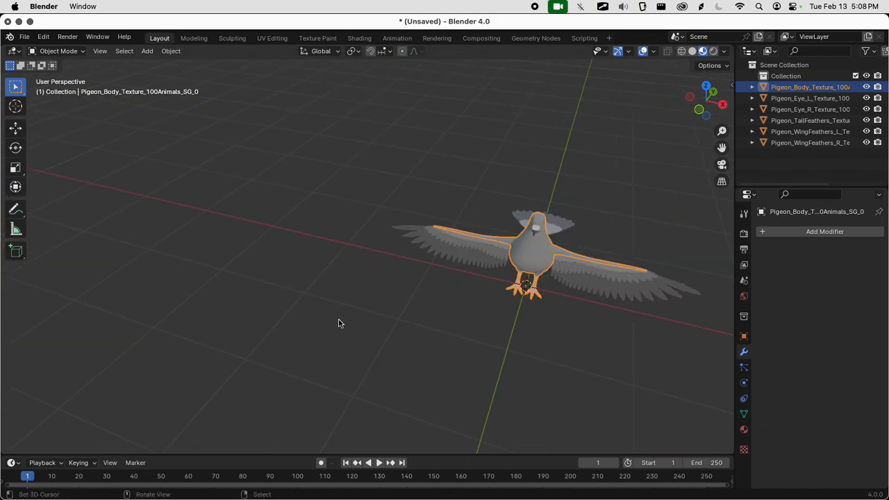
Select the pigeon's right wing feathers and apply their location transform
{"action": "scroll", "coordinate": [339, 324], "scroll_direction": "right", "scroll_amount": 5, "text": "shift"}
{"action": "left_click", "coordinate": [347, 213]}
{"action": "left_click", "coordinate": [318, 239]}
{"action": "left_click", "coordinate": [296, 262]}
{"action": "left_click", "coordinate": [294, 259]}
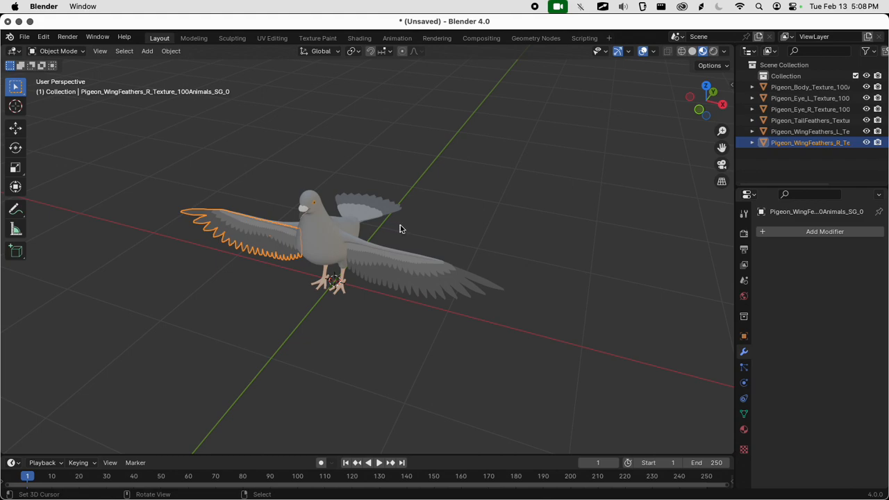
{"action": "key", "text": "ctrl+a"}
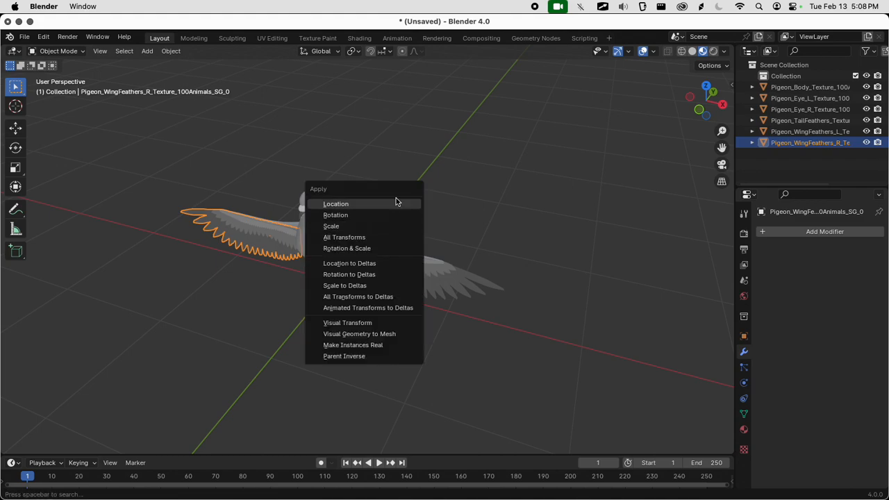
{"action": "left_click", "coordinate": [395, 204]}
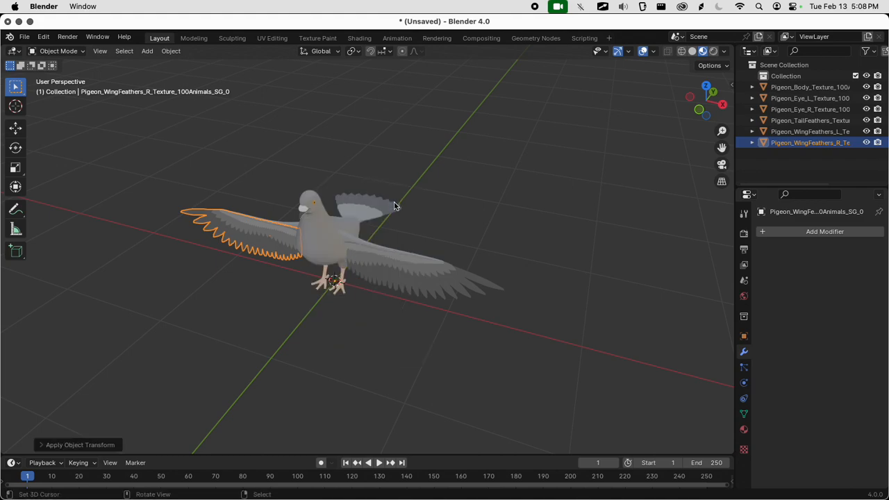
Show the wing feathers' transform values and align the view to the active wing feathers from the bottom
{"action": "key", "text": "n"}
{"action": "middle_click_drag", "start_coordinate": [334, 297], "coordinate": [375, 272]}
{"action": "scroll", "coordinate": [376, 274], "scroll_direction": "up", "scroll_amount": 5}
{"action": "scroll", "coordinate": [376, 275], "scroll_direction": "up", "scroll_amount": 3}
{"action": "scroll", "coordinate": [376, 274], "scroll_direction": "up", "scroll_amount": 8}
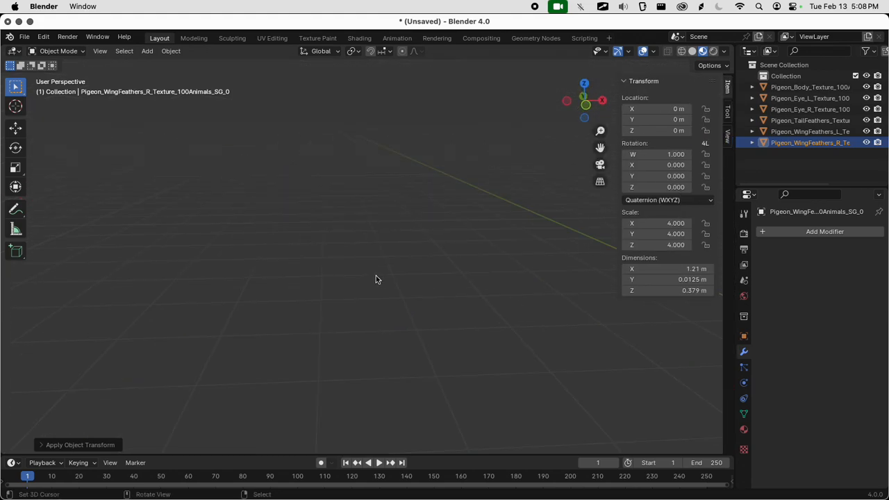
{"action": "left_click", "coordinate": [100, 51]}
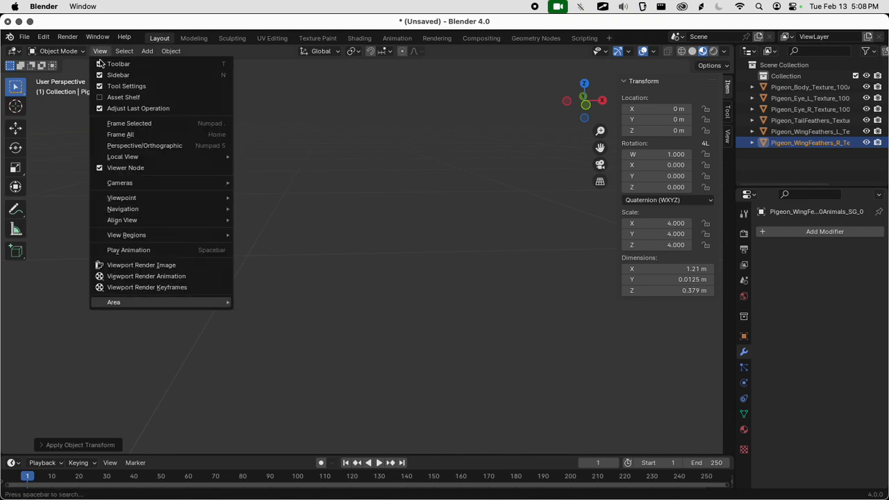
{"action": "mouse_move", "coordinate": [139, 219]}
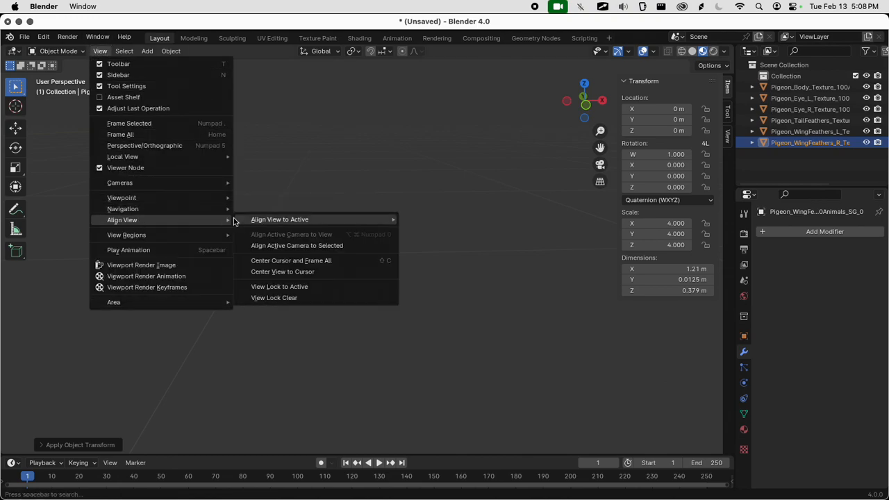
{"action": "mouse_move", "coordinate": [256, 221]}
{"action": "left_click", "coordinate": [421, 230]}
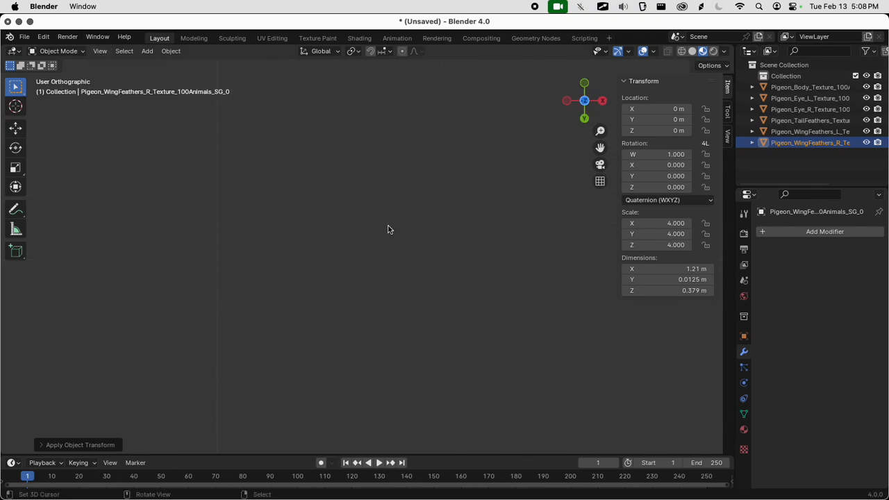
{"action": "scroll", "coordinate": [384, 223], "scroll_direction": "down", "scroll_amount": 5}
{"action": "scroll", "coordinate": [383, 221], "scroll_direction": "up", "scroll_amount": 5, "text": "shift"}
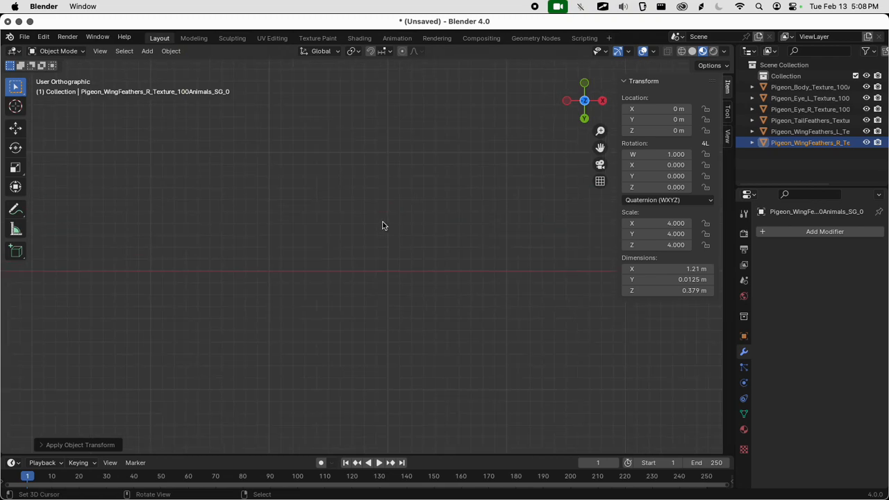
{"action": "scroll", "coordinate": [383, 222], "scroll_direction": "up", "scroll_amount": 4}
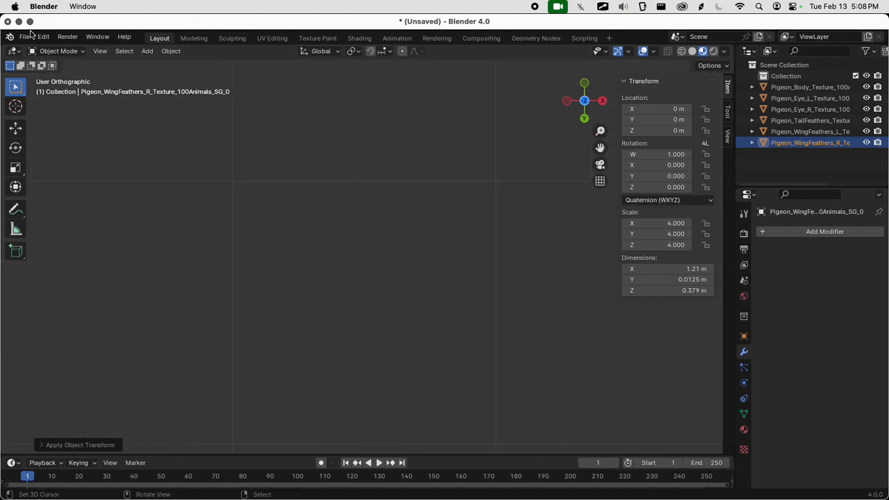
Try to bring the pigeon back into view by locking the view to the active wing feathers and centering it on the 3D cursor
{"action": "left_click", "coordinate": [100, 51]}
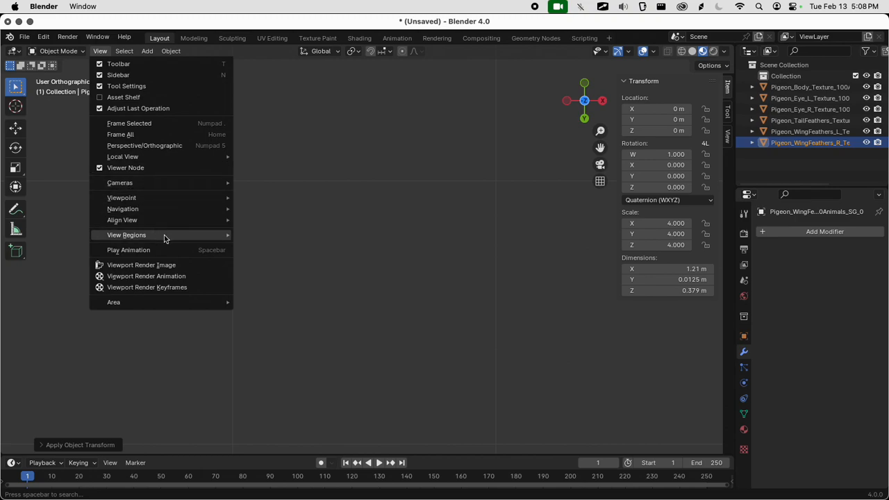
{"action": "mouse_move", "coordinate": [179, 223]}
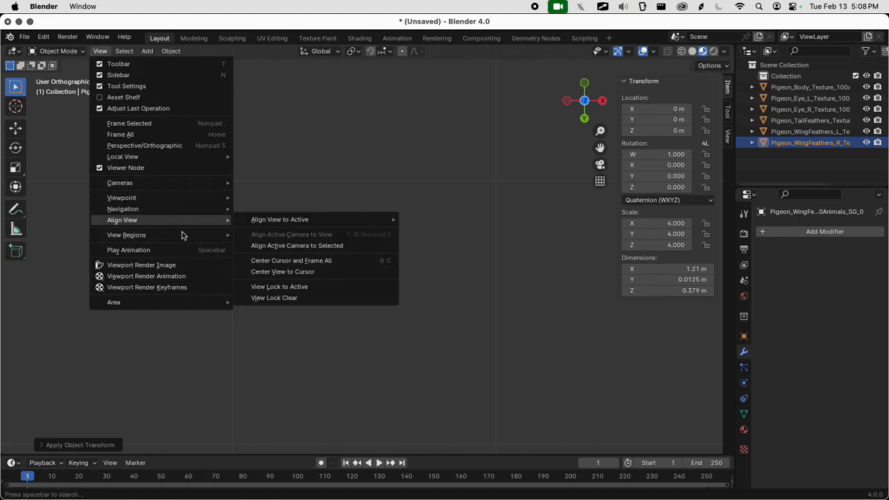
{"action": "mouse_move", "coordinate": [303, 228]}
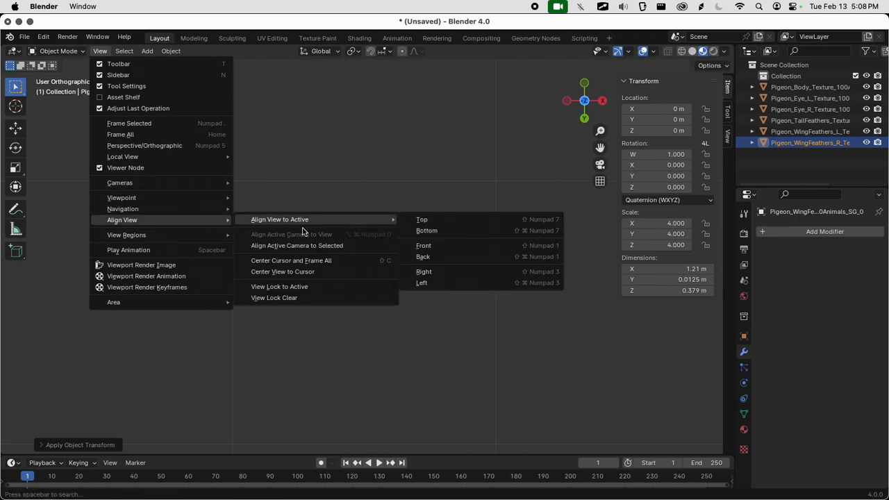
{"action": "left_click", "coordinate": [300, 286]}
{"action": "scroll", "coordinate": [295, 266], "scroll_direction": "down", "scroll_amount": 3}
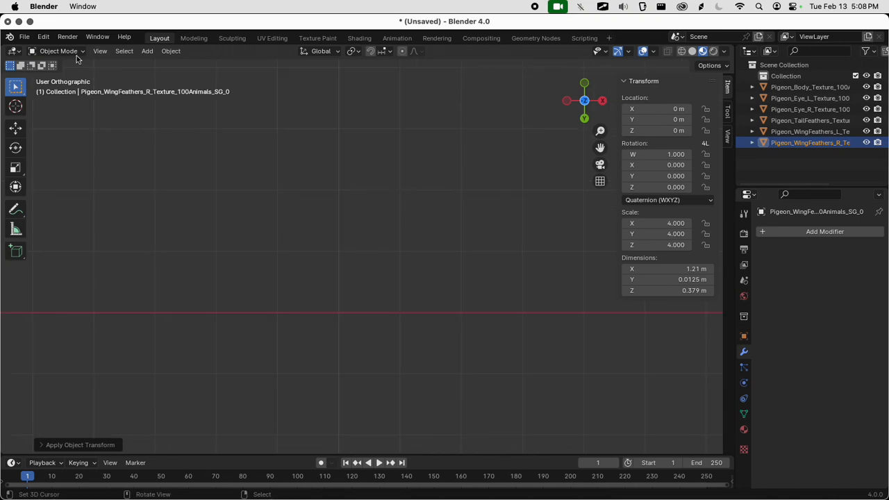
{"action": "left_click", "coordinate": [100, 51]}
{"action": "mouse_move", "coordinate": [132, 220]}
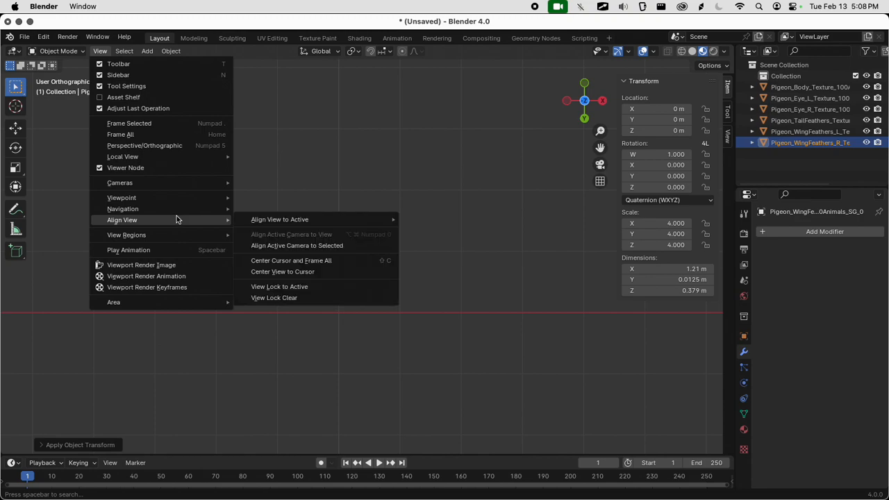
{"action": "left_click", "coordinate": [318, 273]}
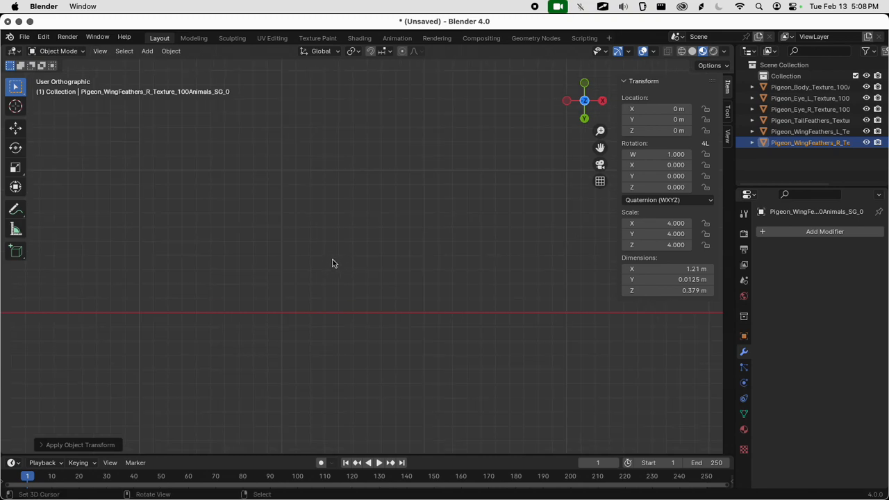
Clear the object that the 3D view is locked to and view the whole pigeon from the front
{"action": "left_click", "coordinate": [728, 137]}
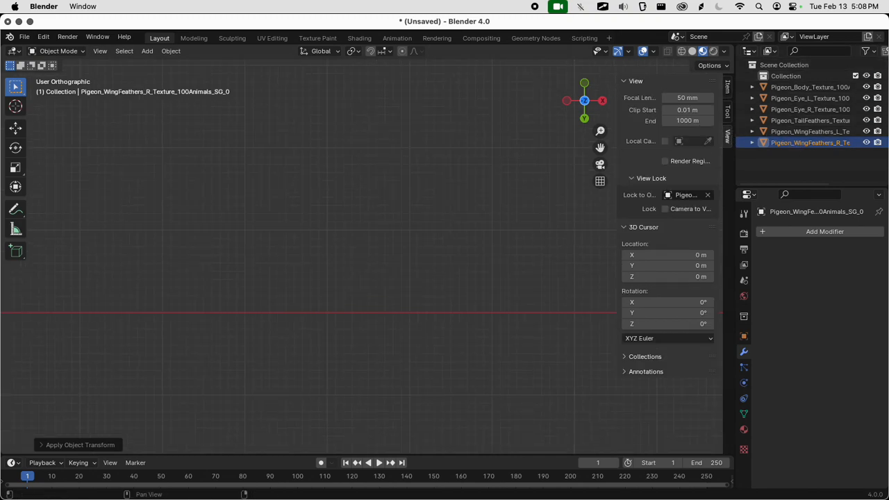
{"action": "left_click", "coordinate": [708, 195]}
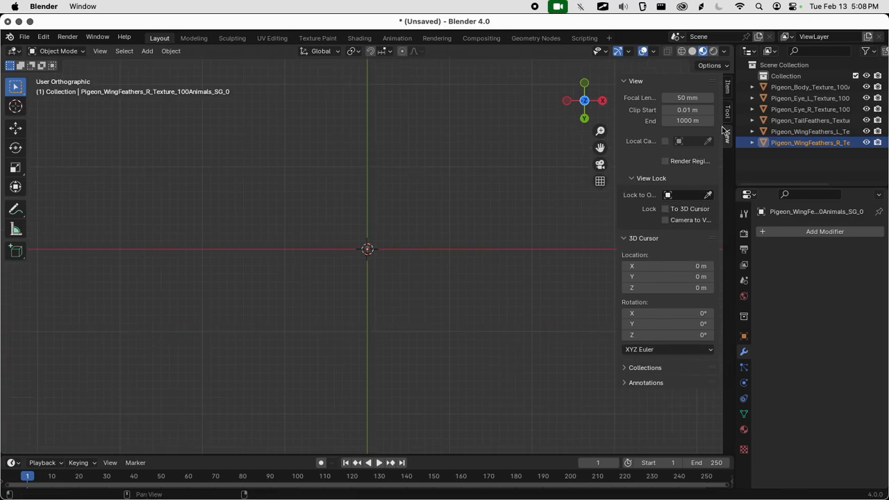
{"action": "left_click", "coordinate": [729, 88]}
{"action": "left_click", "coordinate": [727, 135]}
{"action": "middle_click_drag", "start_coordinate": [392, 221], "coordinate": [380, 320]}
{"action": "scroll", "coordinate": [395, 274], "scroll_direction": "up", "scroll_amount": 5}
{"action": "scroll", "coordinate": [395, 265], "scroll_direction": "down", "scroll_amount": 3}
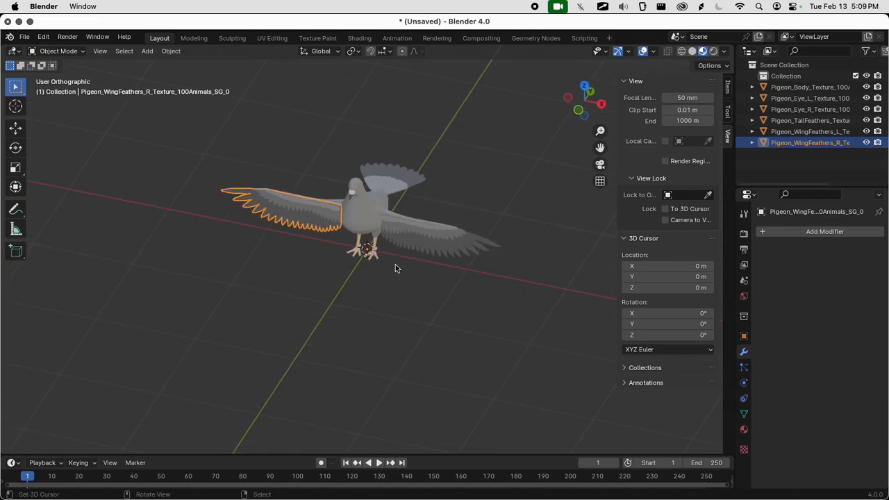
Select all pigeon parts with the body active and apply their location transform
{"action": "left_click", "coordinate": [384, 224]}
{"action": "left_click", "coordinate": [342, 221]}
{"action": "scroll", "coordinate": [347, 223], "scroll_direction": "down", "scroll_amount": 4}
{"action": "scroll", "coordinate": [416, 219], "scroll_direction": "up", "scroll_amount": 2}
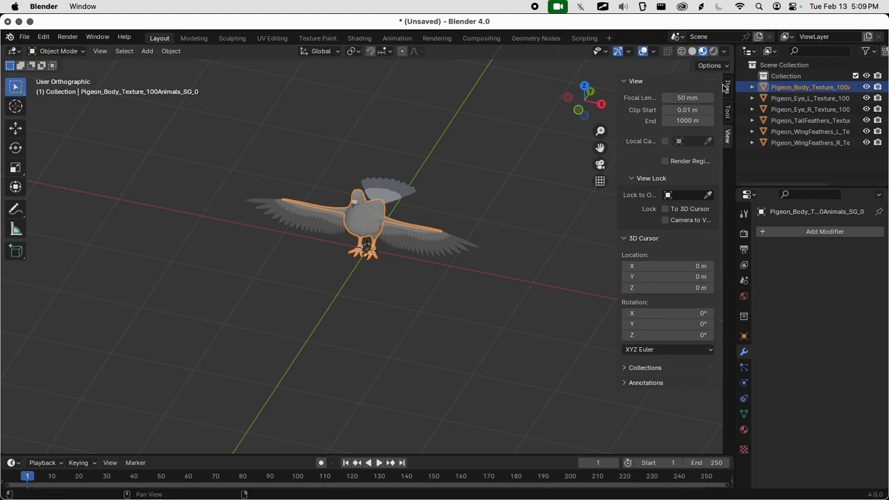
{"action": "left_click", "coordinate": [727, 86]}
{"action": "scroll", "coordinate": [421, 211], "scroll_direction": "up", "scroll_amount": 4}
{"action": "scroll", "coordinate": [420, 209], "scroll_direction": "down", "scroll_amount": 3}
{"action": "middle_click_drag", "start_coordinate": [420, 209], "coordinate": [415, 138]}
{"action": "key", "text": "a"}
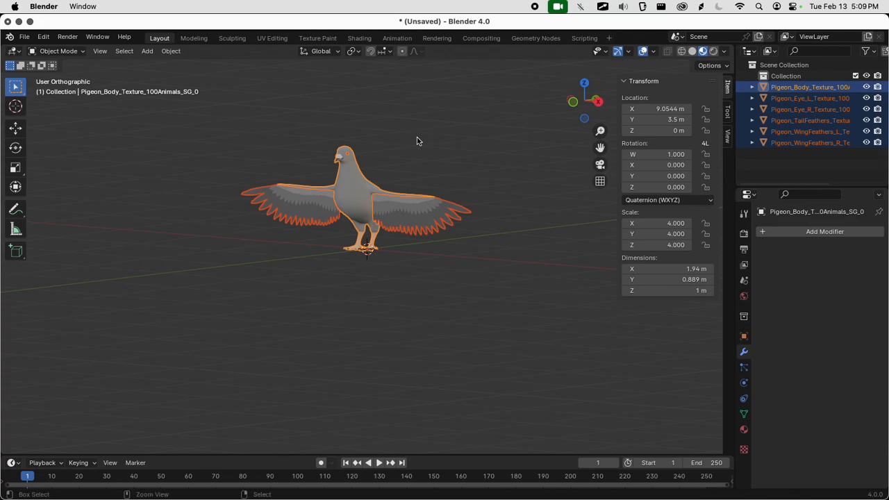
{"action": "key", "text": "ctrl+a"}
{"action": "left_click", "coordinate": [417, 138]}
{"action": "middle_click_drag", "start_coordinate": [418, 139], "coordinate": [585, 163]}
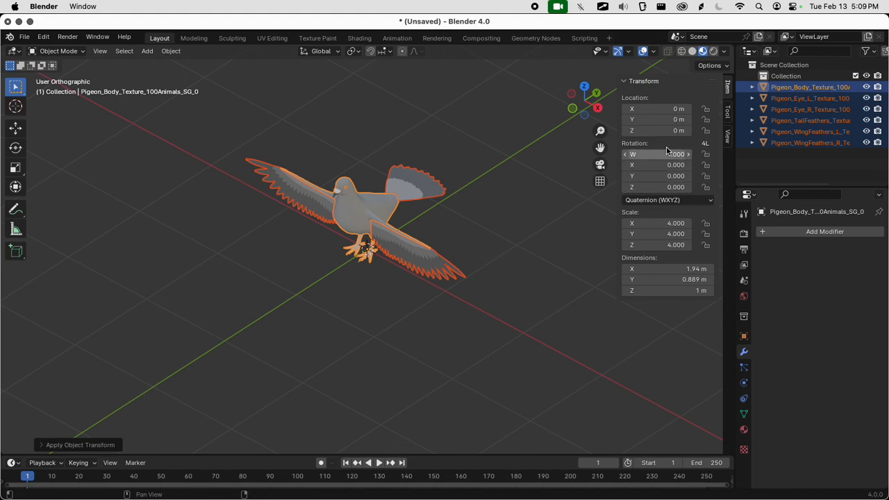
Set the pigeon body's rotation mode to XYZ Euler and apply the scale of all selected pigeon parts
{"action": "left_click", "coordinate": [654, 201]}
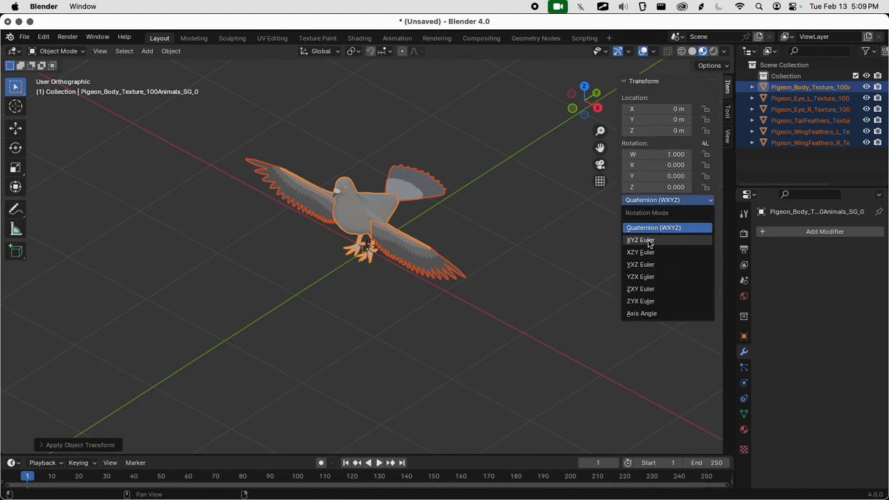
{"action": "left_click", "coordinate": [649, 241]}
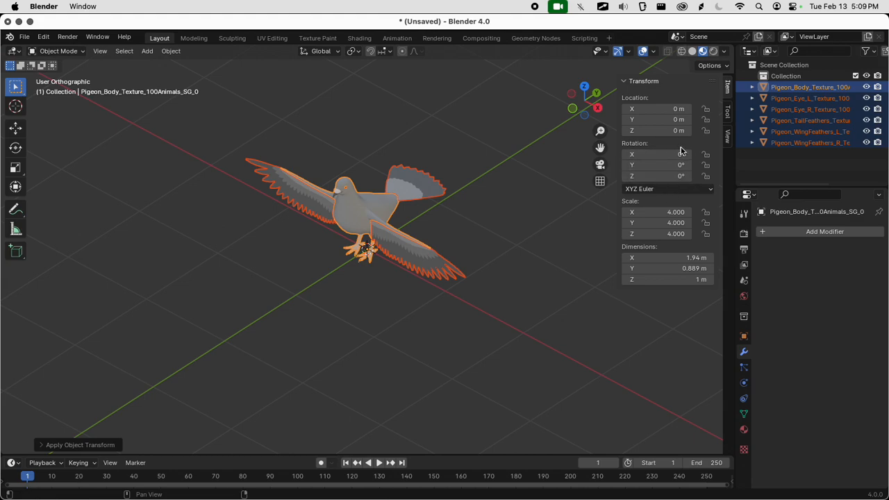
{"action": "middle_click_drag", "start_coordinate": [489, 236], "coordinate": [517, 221]}
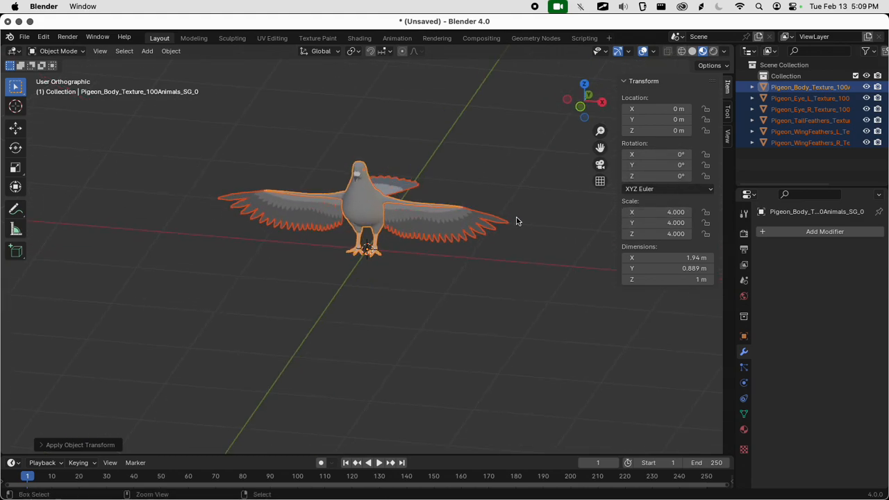
{"action": "key", "text": "ctrl+a"}
{"action": "left_click", "coordinate": [498, 238]}
{"action": "middle_click_drag", "start_coordinate": [556, 229], "coordinate": [479, 212]}
{"action": "scroll", "coordinate": [454, 185], "scroll_direction": "down", "scroll_amount": 2}
{"action": "middle_click_drag", "start_coordinate": [454, 184], "coordinate": [516, 206]}
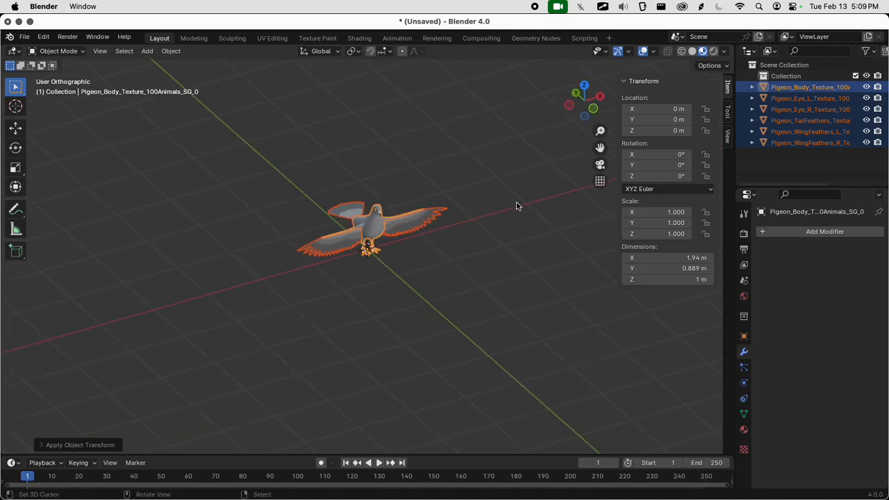
{"action": "scroll", "coordinate": [414, 182], "scroll_direction": "up", "scroll_amount": 5}
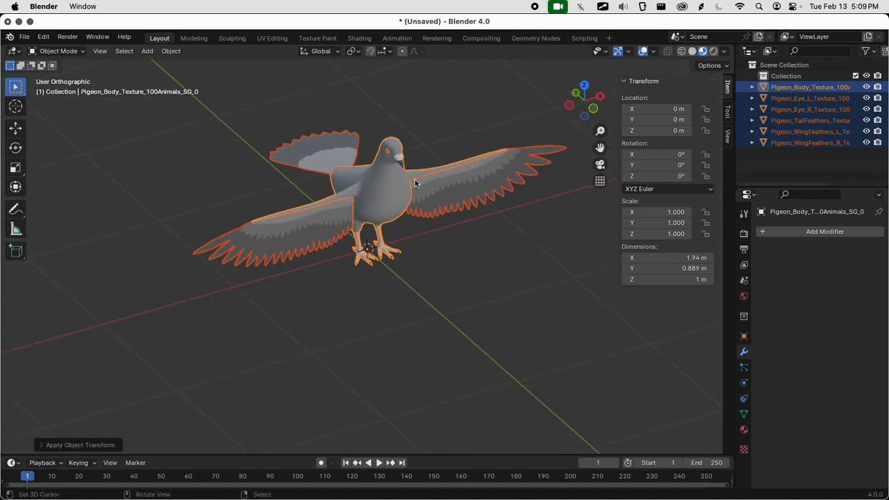
Export the selected pigeon parts as glTF Binary, overwriting pigeon.glb in the game project's Models folder
{"action": "key", "text": "q"}
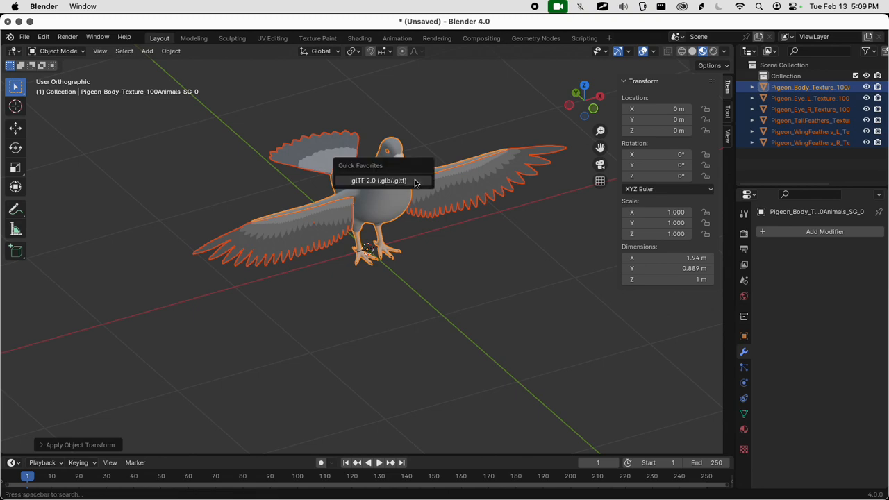
{"action": "left_click", "coordinate": [415, 180]}
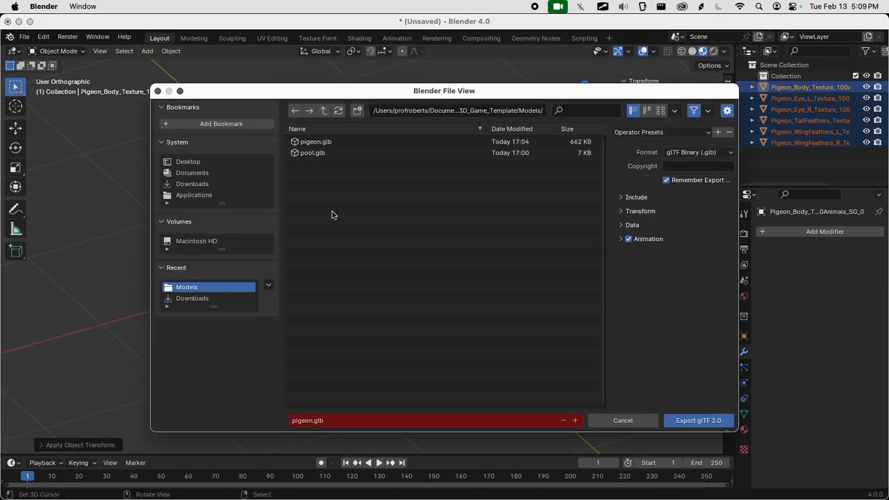
{"action": "left_click", "coordinate": [309, 143]}
{"action": "left_click", "coordinate": [641, 200]}
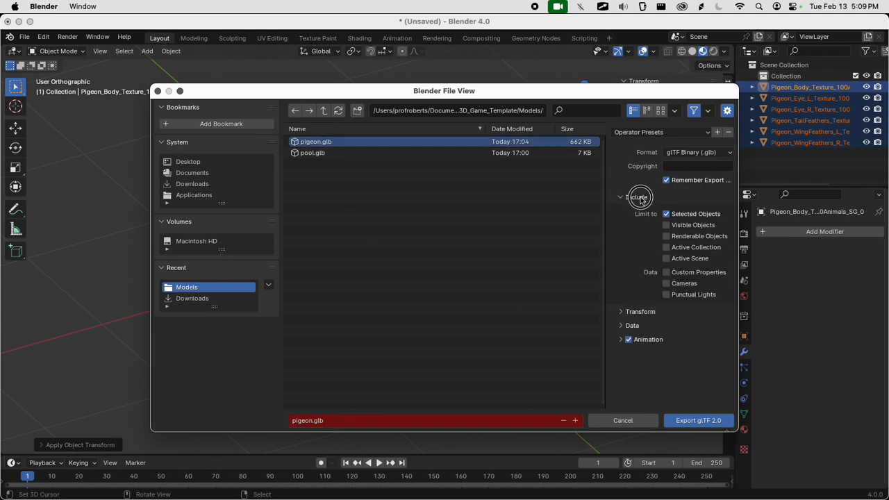
{"action": "left_click", "coordinate": [641, 200]}
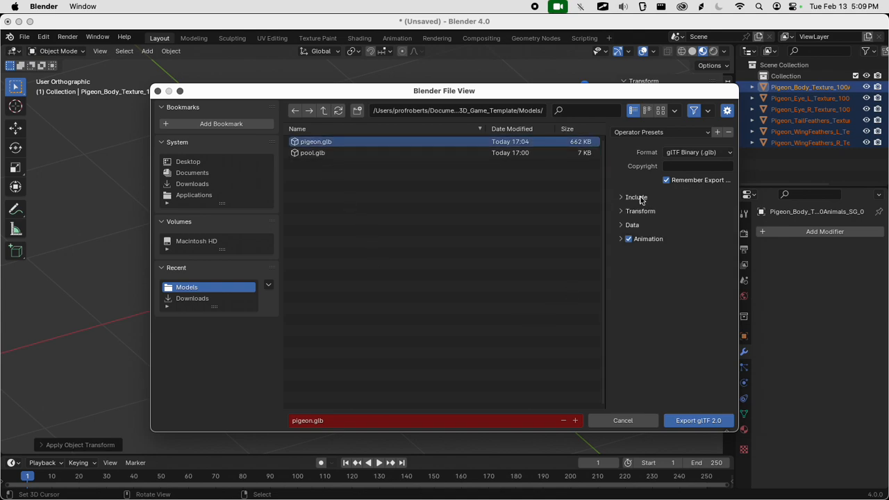
{"action": "left_click", "coordinate": [718, 426]}
{"action": "scroll", "coordinate": [544, 315], "scroll_direction": "down", "scroll_amount": 3}
{"action": "scroll", "coordinate": [545, 315], "scroll_direction": "up", "scroll_amount": 2}
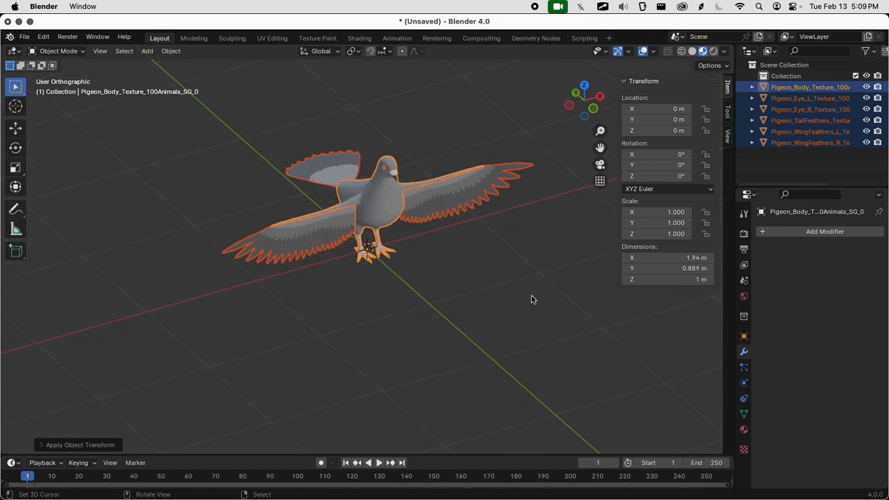
Switch to Godot and place pigeon.glb from the Models folder on the white ground near the trees in level_2
{"action": "key", "text": "super+Tab"}
{"action": "left_click", "coordinate": [455, 273]}
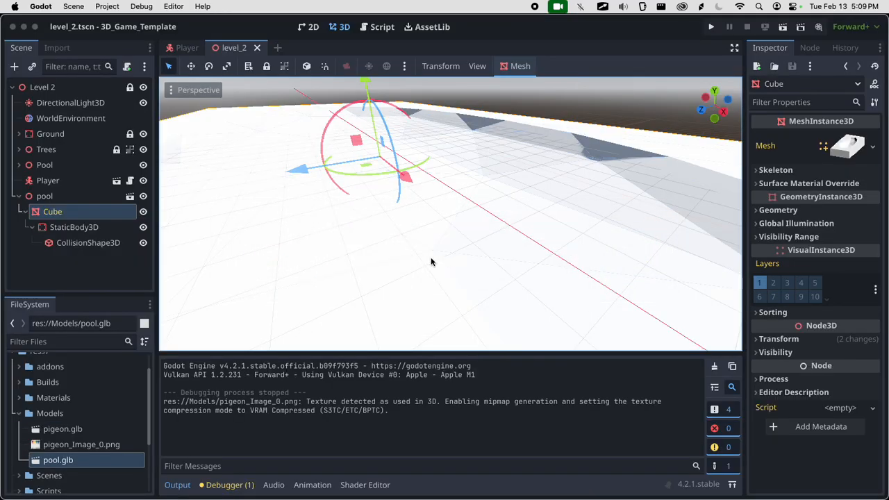
{"action": "left_click", "coordinate": [62, 429]}
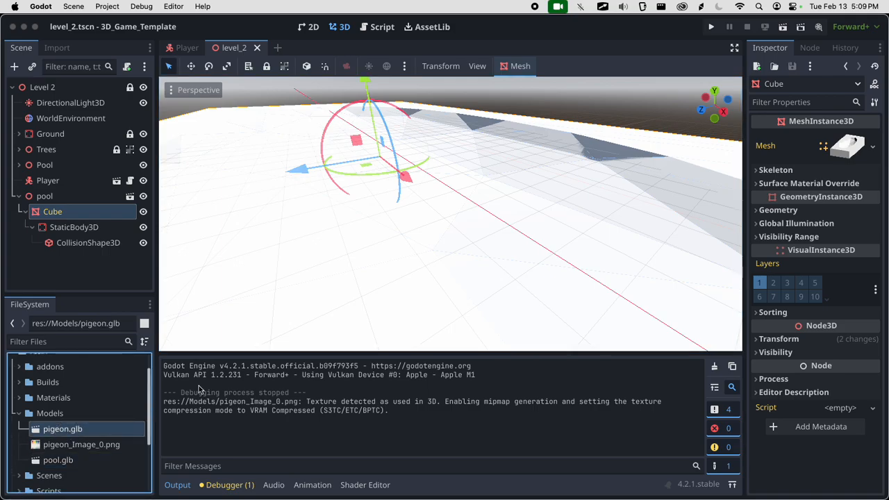
{"action": "scroll", "coordinate": [414, 208], "scroll_direction": "down", "scroll_amount": 6}
{"action": "scroll", "coordinate": [414, 208], "scroll_direction": "up", "scroll_amount": 15}
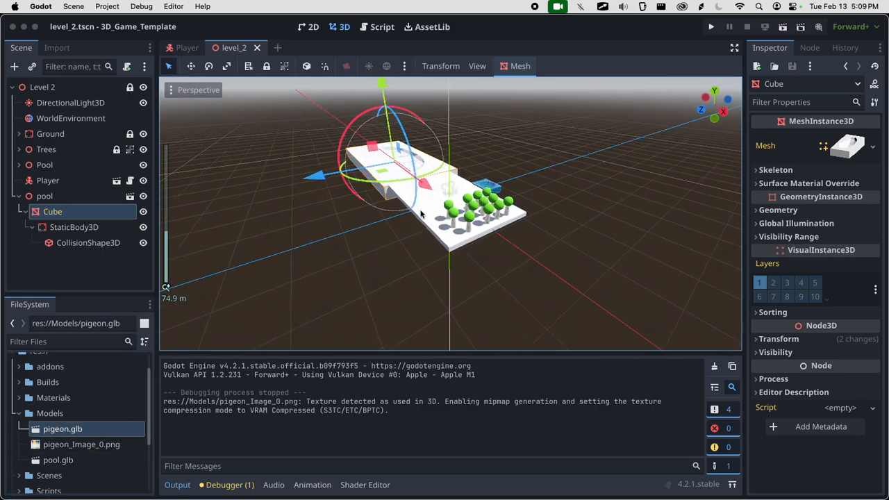
{"action": "scroll", "coordinate": [351, 236], "scroll_direction": "down", "scroll_amount": 12}
{"action": "middle_click_drag", "start_coordinate": [352, 236], "coordinate": [517, 215]}
{"action": "scroll", "coordinate": [517, 215], "scroll_direction": "up", "scroll_amount": 4}
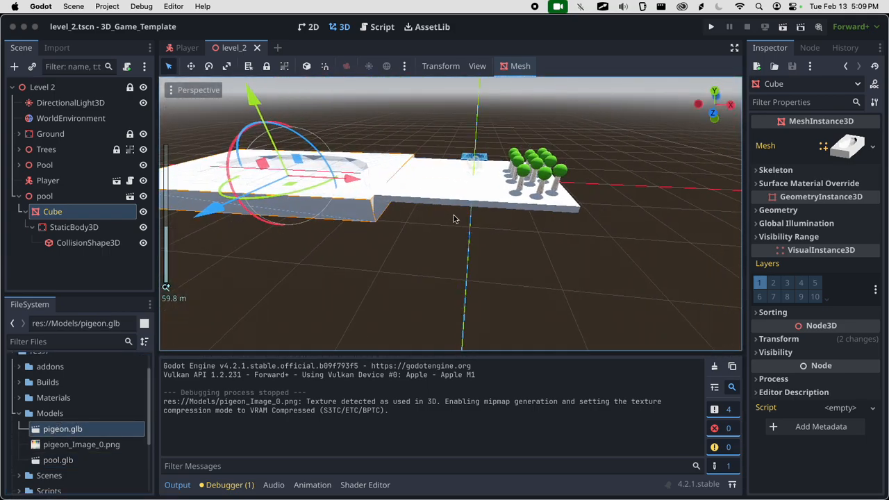
{"action": "left_click_drag", "start_coordinate": [78, 429], "coordinate": [506, 146]}
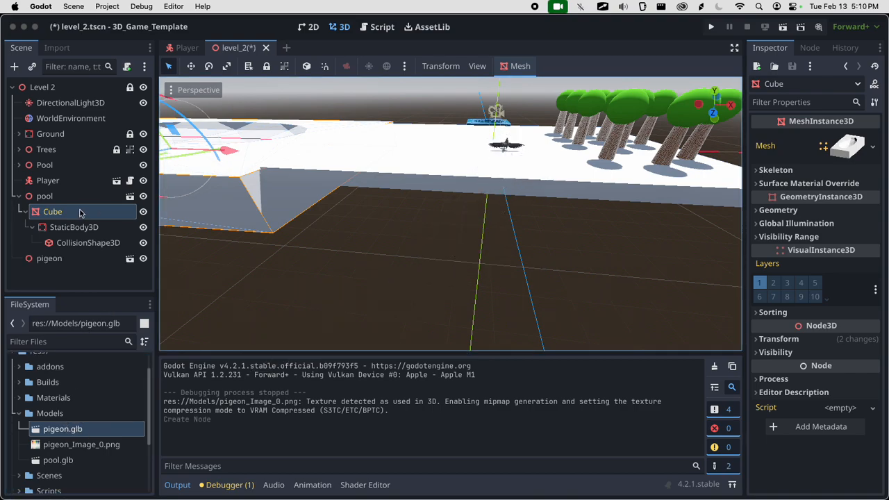
Select the placed pigeon node and examine the bird up close from several angles
{"action": "double_click", "coordinate": [66, 260]}
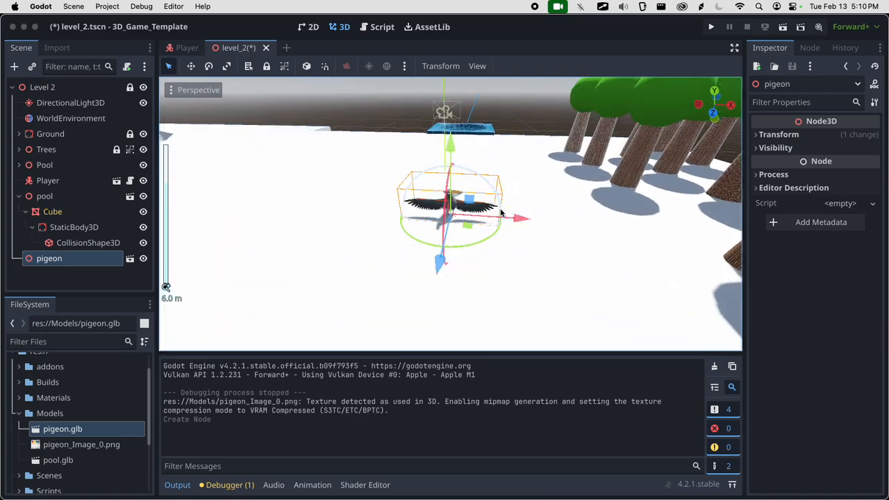
{"action": "scroll", "coordinate": [501, 213], "scroll_direction": "up", "scroll_amount": 12}
{"action": "middle_click_drag", "start_coordinate": [502, 212], "coordinate": [341, 204]}
{"action": "scroll", "coordinate": [410, 197], "scroll_direction": "down", "scroll_amount": 2}
{"action": "scroll", "coordinate": [411, 197], "scroll_direction": "down", "scroll_amount": 20}
{"action": "middle_click_drag", "start_coordinate": [411, 197], "coordinate": [560, 193]}
{"action": "scroll", "coordinate": [560, 193], "scroll_direction": "up", "scroll_amount": 20}
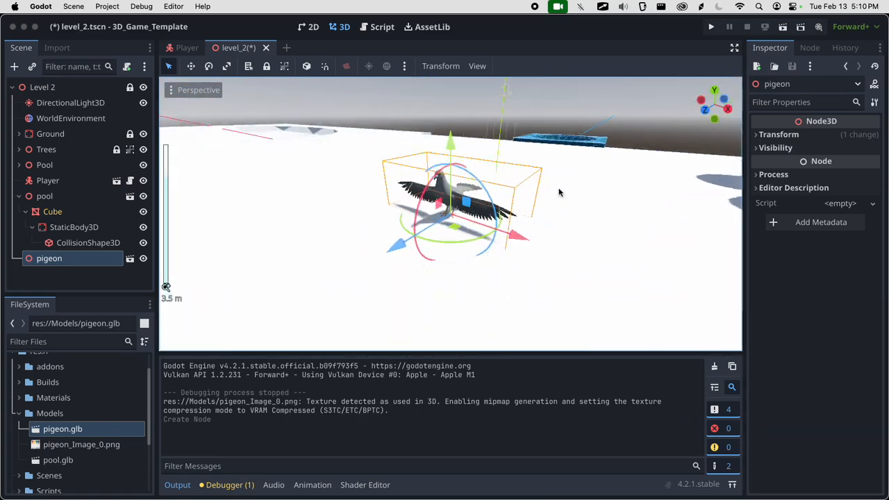
Switch to Blender, scale all selected pigeon parts by 3, and apply the scale
{"action": "middle_click_drag", "start_coordinate": [467, 195], "coordinate": [423, 199]}
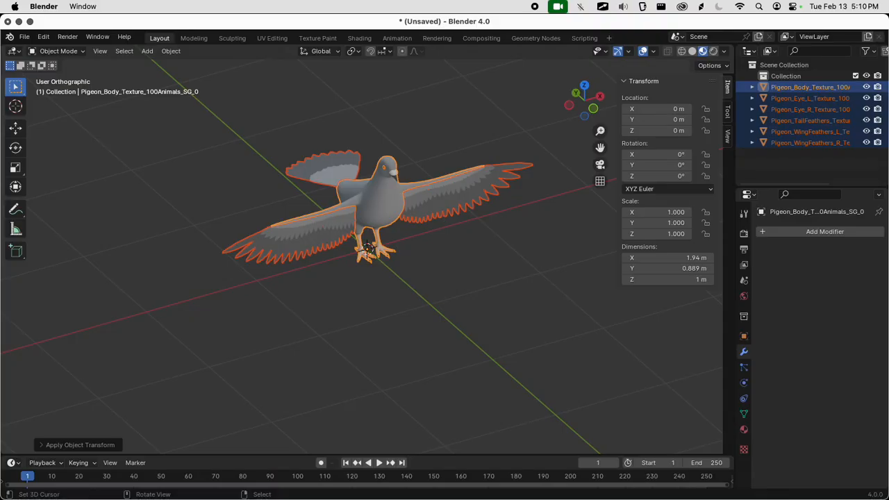
{"action": "key", "text": "s"}
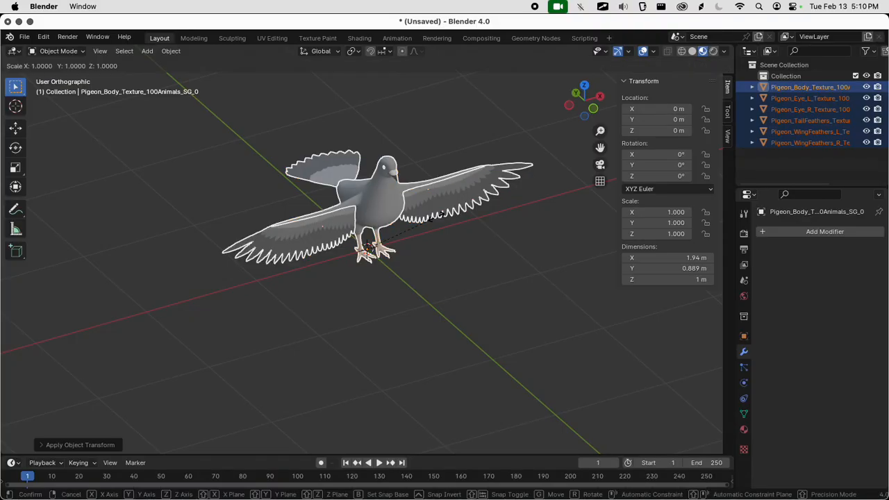
{"action": "key", "text": "3"}
{"action": "key", "text": "Return"}
{"action": "scroll", "coordinate": [436, 220], "scroll_direction": "down", "scroll_amount": 6}
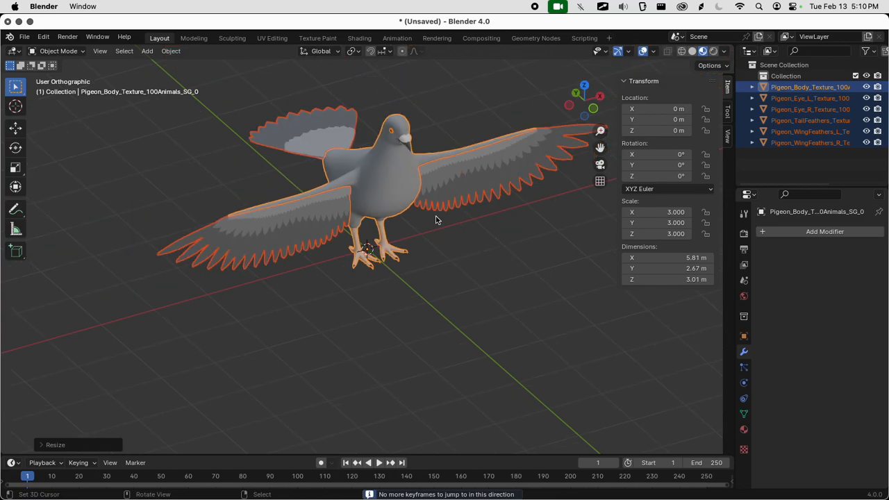
{"action": "key", "text": "ctrl+a"}
{"action": "left_click", "coordinate": [436, 220]}
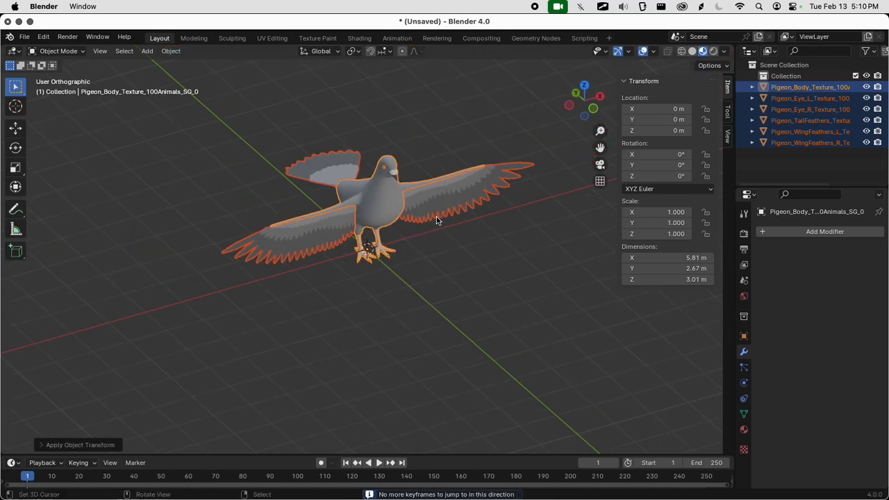
Export the pigeon as glTF Binary again, overwriting pigeon.glb in the game project's Models folder
{"action": "key", "text": "q"}
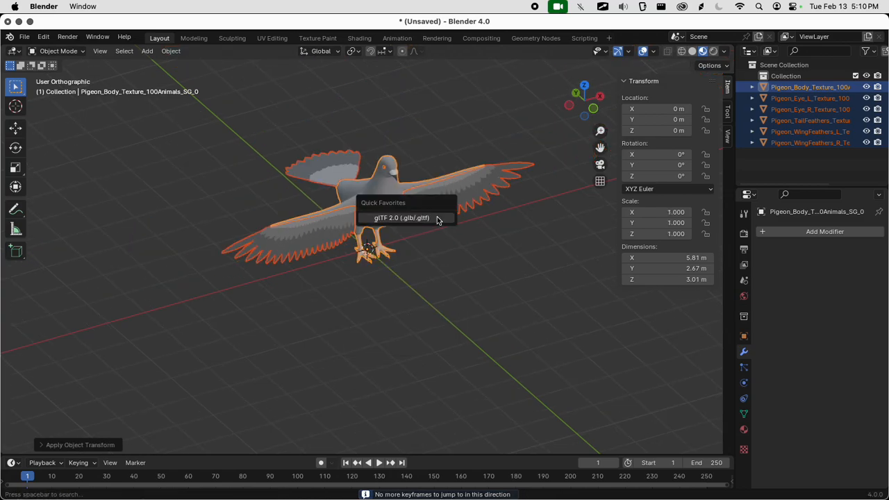
{"action": "left_click", "coordinate": [437, 218]}
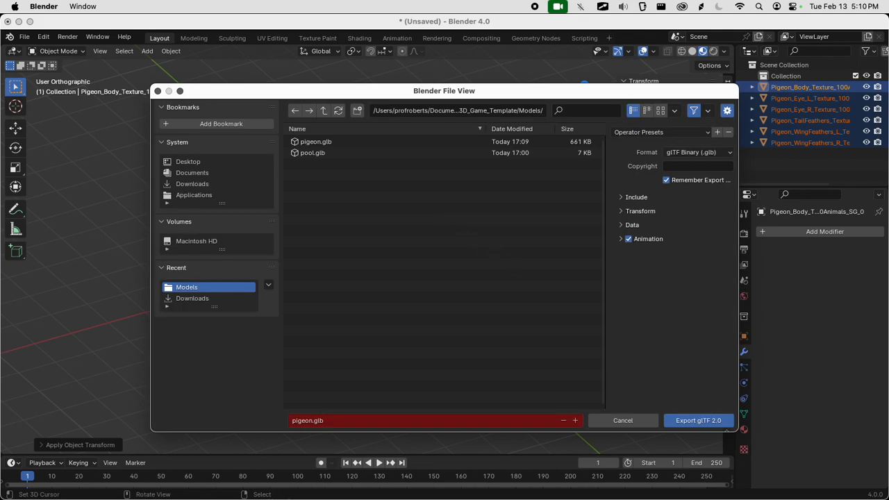
{"action": "key", "text": "Return"}
Switch to Godot and rotate the pigeon node about its vertical axis
{"action": "key", "text": "super+Tab"}
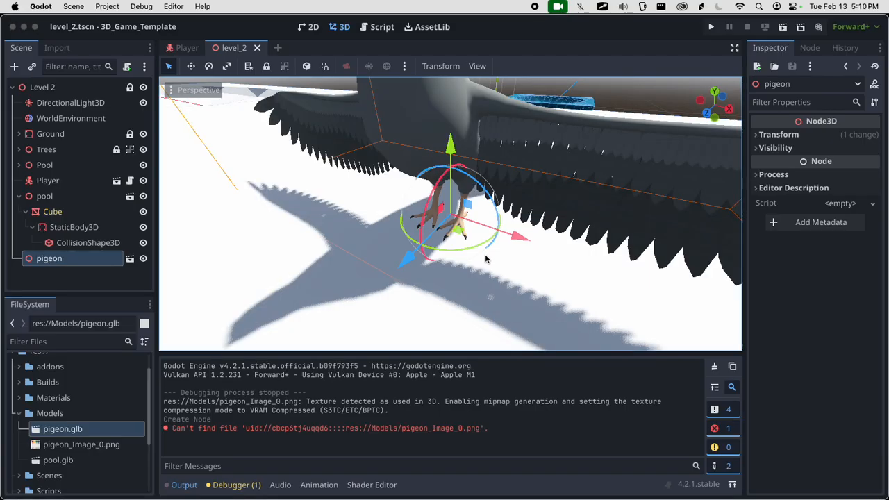
{"action": "scroll", "coordinate": [486, 258], "scroll_direction": "down", "scroll_amount": 8}
{"action": "middle_click_drag", "start_coordinate": [486, 258], "coordinate": [483, 226]}
{"action": "scroll", "coordinate": [472, 257], "scroll_direction": "up", "scroll_amount": 8}
{"action": "middle_click_drag", "start_coordinate": [471, 257], "coordinate": [499, 297]}
{"action": "left_click_drag", "start_coordinate": [484, 243], "coordinate": [435, 251]}
Examine the enlarged pigeon's size and appearance beside the trees from several angles
{"action": "middle_click_drag", "start_coordinate": [455, 285], "coordinate": [613, 225]}
{"action": "scroll", "coordinate": [496, 251], "scroll_direction": "down", "scroll_amount": 9}
{"action": "middle_click_drag", "start_coordinate": [497, 251], "coordinate": [662, 233]}
{"action": "scroll", "coordinate": [608, 234], "scroll_direction": "up", "scroll_amount": 12}
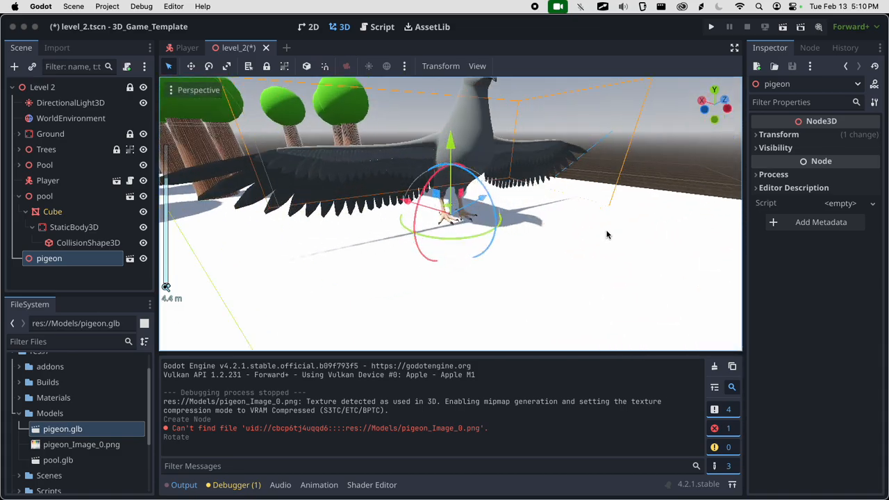
{"action": "scroll", "coordinate": [576, 234], "scroll_direction": "down", "scroll_amount": 5}
{"action": "middle_click_drag", "start_coordinate": [575, 235], "coordinate": [400, 292]}
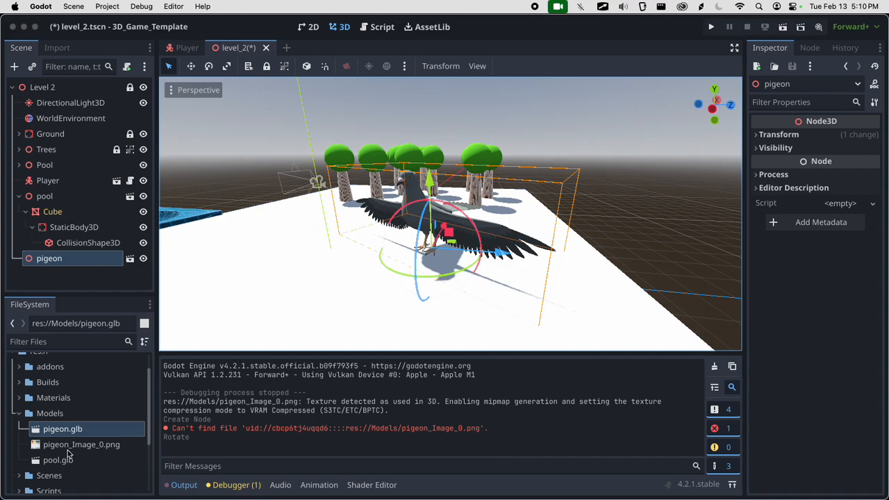
{"action": "mouse_move", "coordinate": [69, 451]}
{"action": "scroll", "coordinate": [359, 304], "scroll_direction": "up", "scroll_amount": 12}
{"action": "middle_click_drag", "start_coordinate": [360, 303], "coordinate": [521, 300]}
{"action": "scroll", "coordinate": [521, 299], "scroll_direction": "down", "scroll_amount": 10}
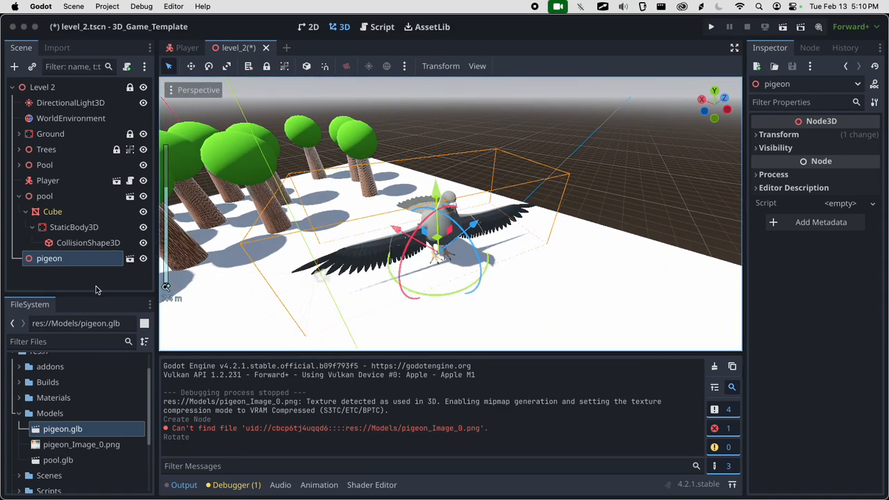
Give the scene tree more height and collapse the pool node's children
{"action": "left_click_drag", "start_coordinate": [91, 296], "coordinate": [86, 330]}
{"action": "middle_click_drag", "start_coordinate": [399, 300], "coordinate": [284, 263]}
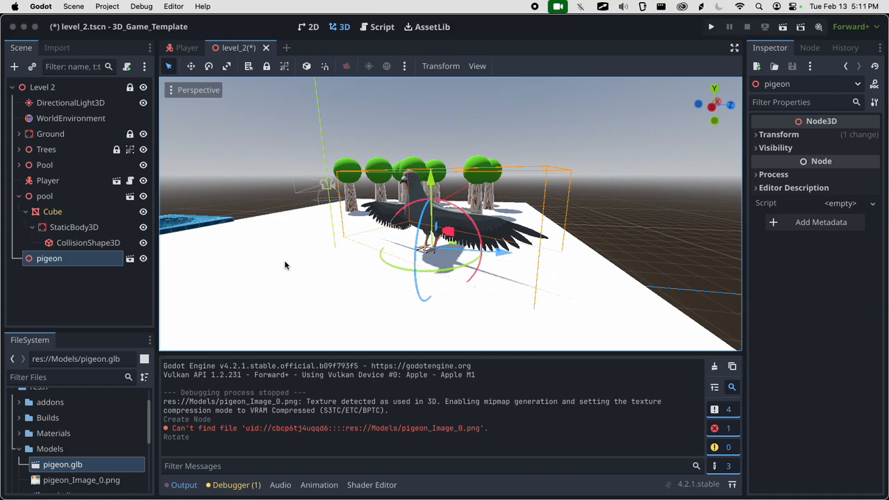
{"action": "left_click", "coordinate": [19, 196]}
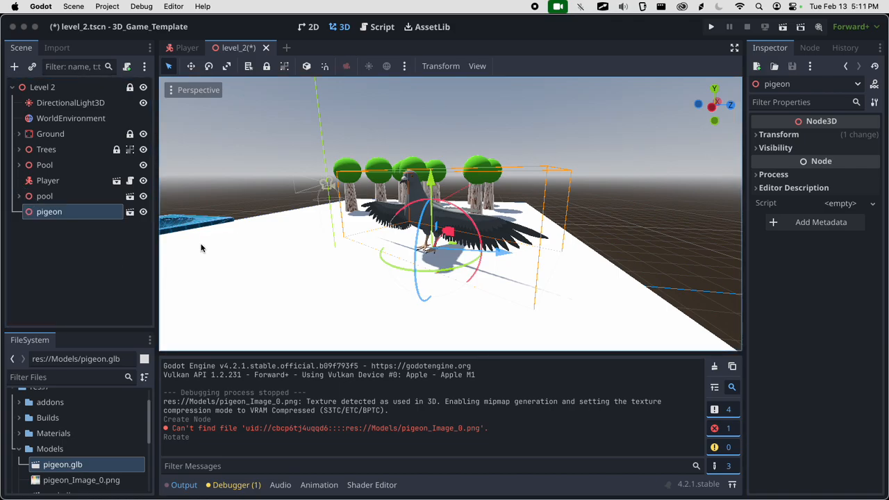
Inspect the pigeon up close from the front and side, and save the level_2 scene
{"action": "scroll", "coordinate": [452, 249], "scroll_direction": "up", "scroll_amount": 10}
{"action": "middle_click_drag", "start_coordinate": [453, 248], "coordinate": [537, 282]}
{"action": "scroll", "coordinate": [536, 280], "scroll_direction": "down", "scroll_amount": 5}
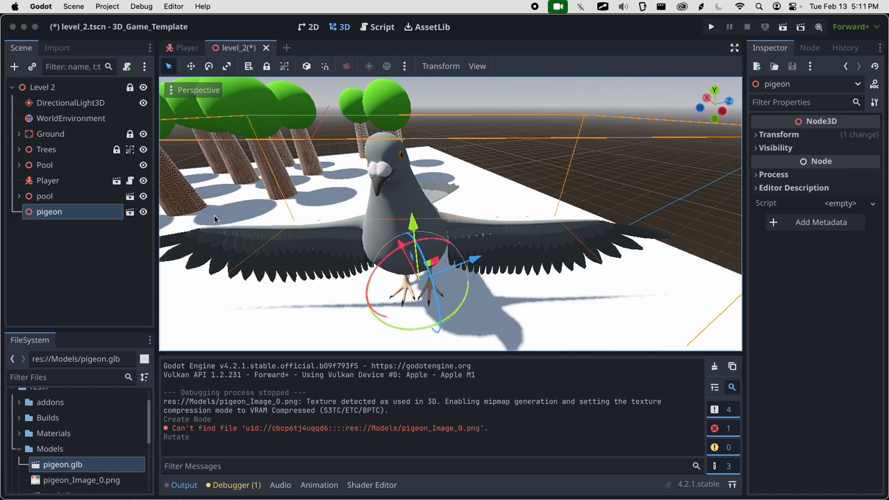
{"action": "middle_click_drag", "start_coordinate": [329, 256], "coordinate": [476, 262]}
{"action": "scroll", "coordinate": [619, 252], "scroll_direction": "up", "scroll_amount": 3}
{"action": "scroll", "coordinate": [619, 251], "scroll_direction": "down", "scroll_amount": 10}
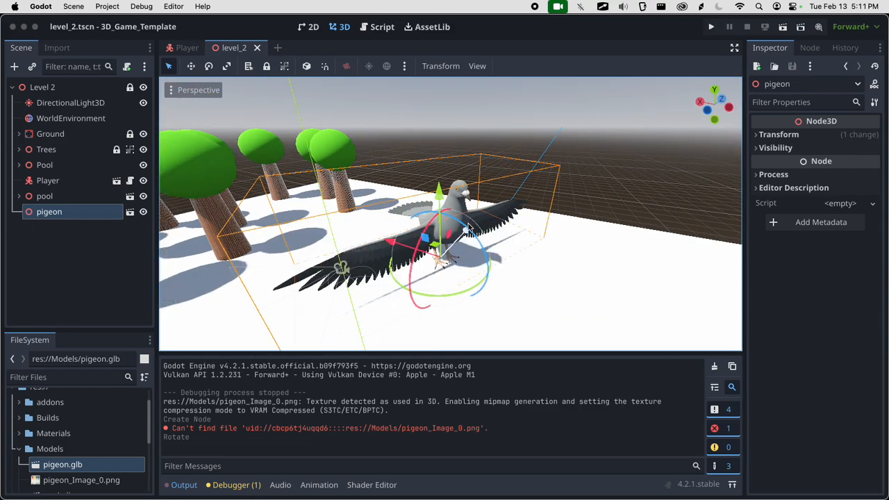
Switch to Blender, deselect the pigeon, add an ico sphere mesh at the origin, and hide the transform sidebar
{"action": "key", "text": "super+Tab"}
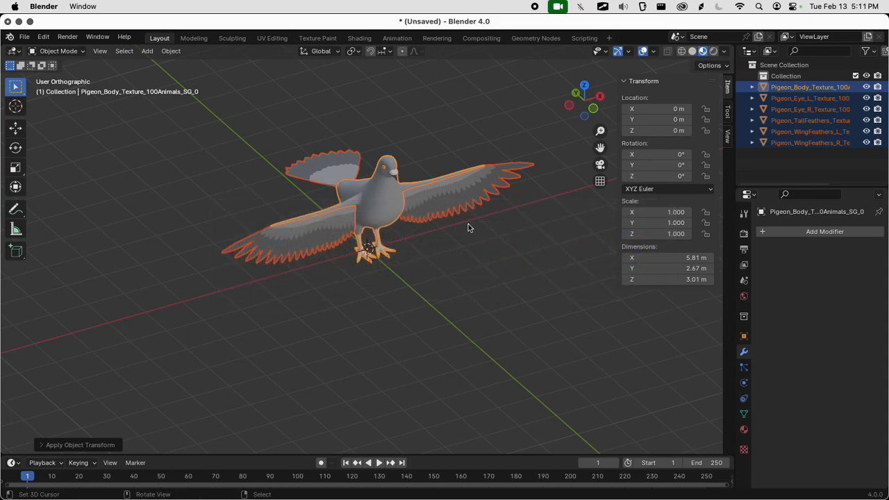
{"action": "left_click", "coordinate": [469, 224]}
{"action": "middle_click_drag", "start_coordinate": [475, 253], "coordinate": [383, 244]}
{"action": "scroll", "coordinate": [383, 244], "scroll_direction": "up", "scroll_amount": 3}
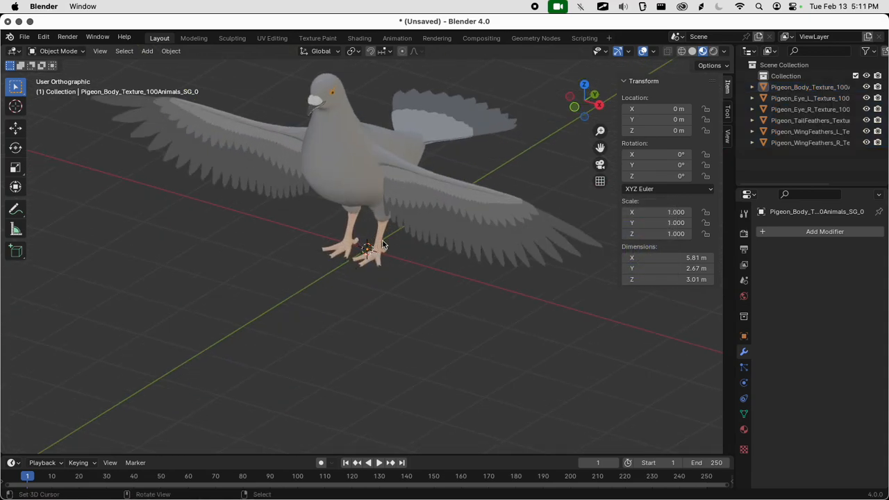
{"action": "scroll", "coordinate": [383, 244], "scroll_direction": "up", "scroll_amount": 2}
{"action": "key", "text": "shift+a"}
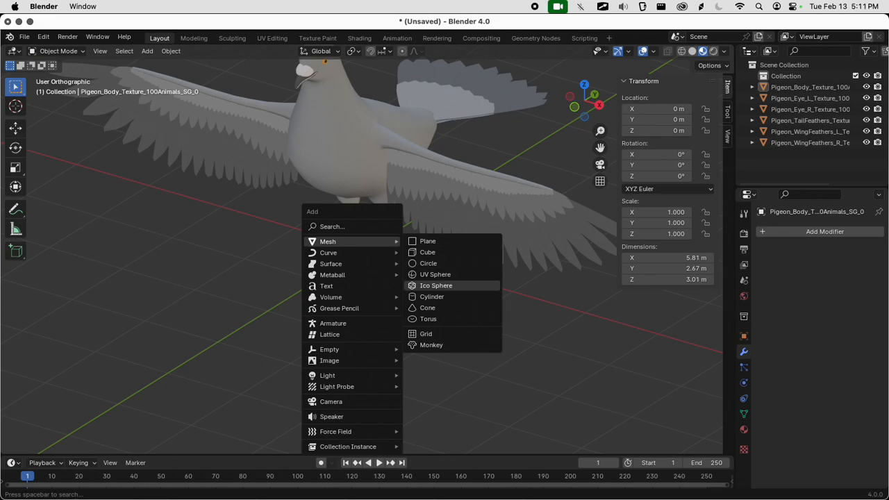
{"action": "left_click", "coordinate": [447, 286]}
{"action": "scroll", "coordinate": [440, 268], "scroll_direction": "down", "scroll_amount": 5}
{"action": "scroll", "coordinate": [439, 268], "scroll_direction": "up", "scroll_amount": 5}
{"action": "key", "text": "n"}
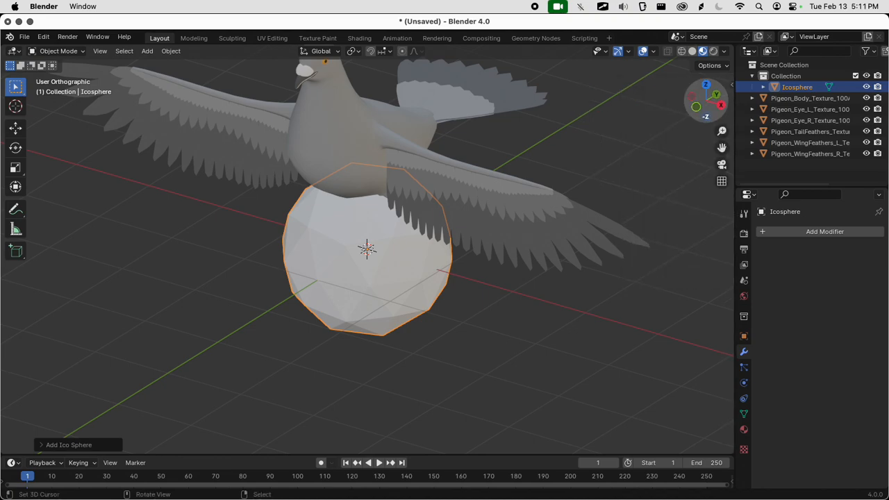
In the right orthographic view, move the ico sphere into the pigeon's chest and shrink it to about half size
{"action": "left_click", "coordinate": [720, 105]}
{"action": "scroll", "coordinate": [451, 218], "scroll_direction": "down", "scroll_amount": 4}
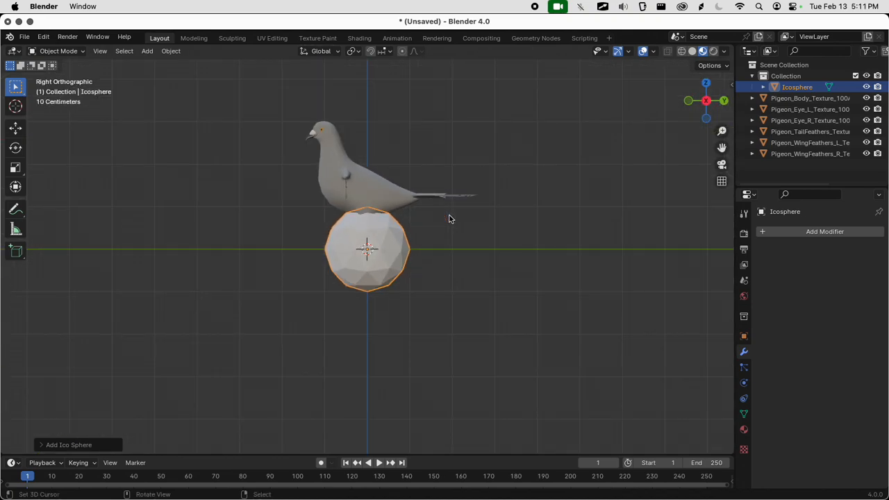
{"action": "scroll", "coordinate": [468, 280], "scroll_direction": "up", "scroll_amount": 4}
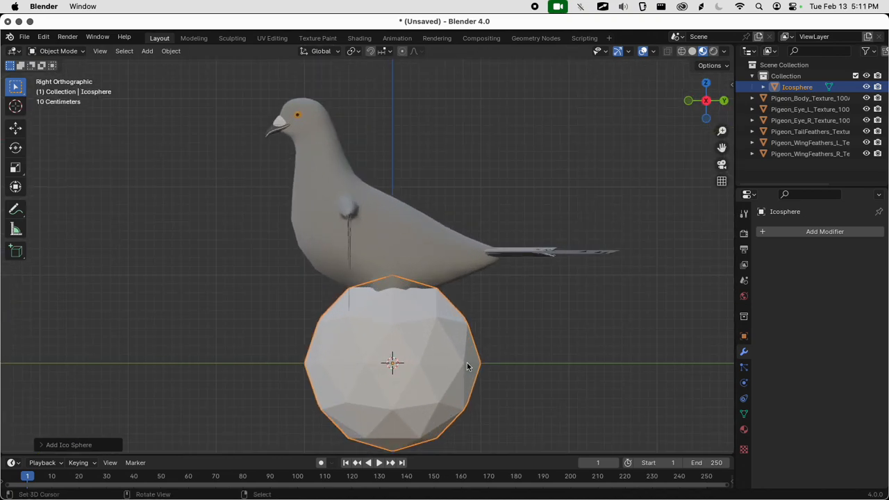
{"action": "key", "text": "g"}
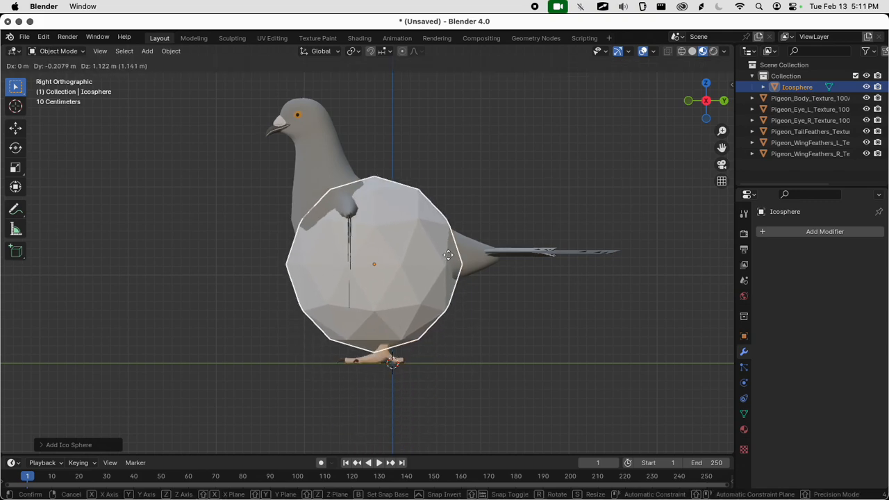
{"action": "left_click", "coordinate": [443, 237]}
{"action": "key", "text": "s"}
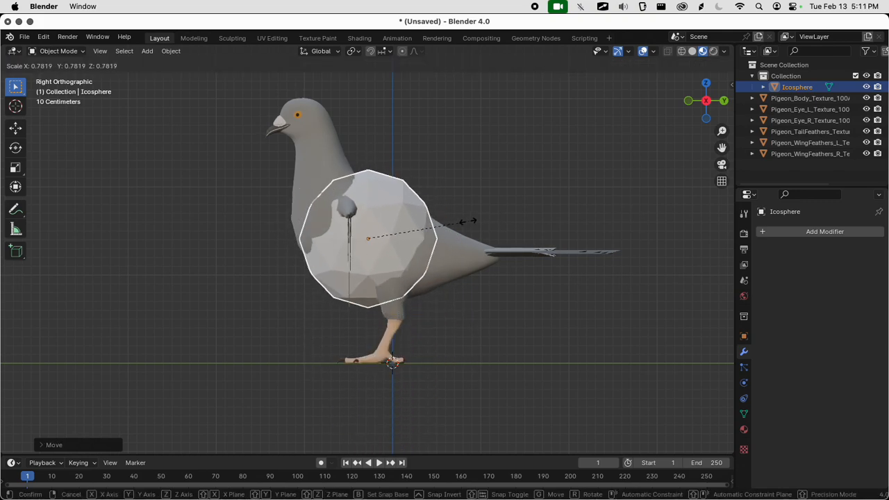
{"action": "left_click", "coordinate": [437, 228]}
{"action": "key", "text": "g"}
{"action": "left_click", "coordinate": [429, 225]}
Deselect everything and change the viewport to solid shading with X-ray enabled
{"action": "left_click", "coordinate": [668, 51]}
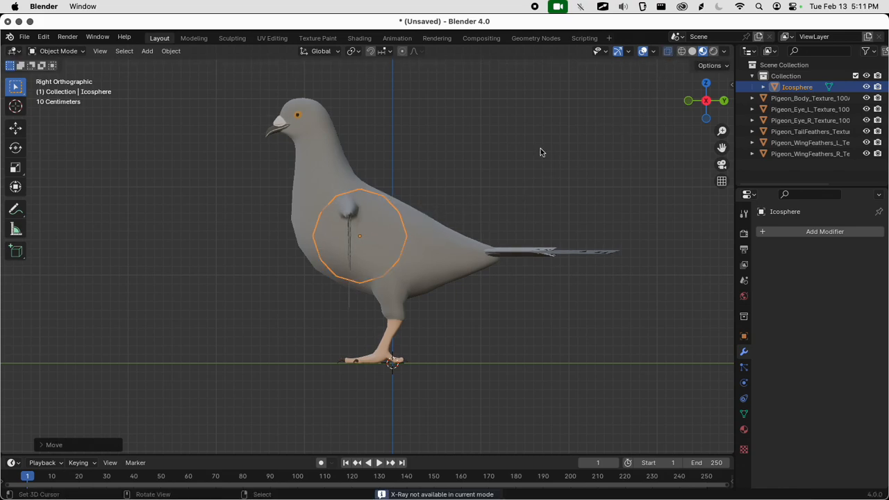
{"action": "scroll", "coordinate": [483, 212], "scroll_direction": "down", "scroll_amount": 3}
{"action": "scroll", "coordinate": [467, 232], "scroll_direction": "up", "scroll_amount": 4}
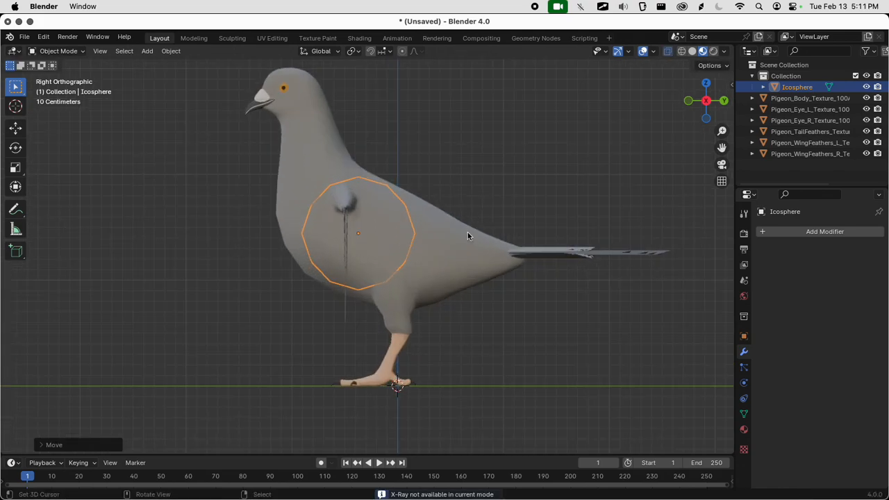
{"action": "middle_click_drag", "start_coordinate": [468, 232], "coordinate": [556, 253]}
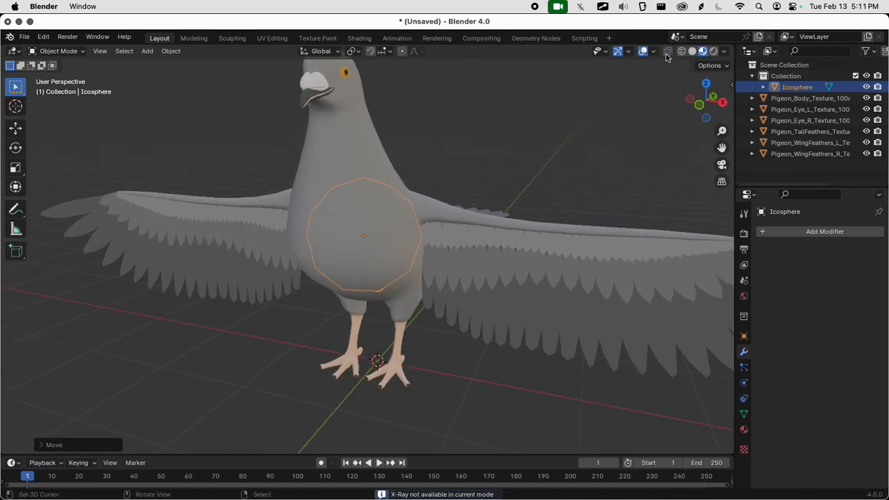
{"action": "scroll", "coordinate": [578, 157], "scroll_direction": "up", "scroll_amount": 3}
{"action": "middle_click_drag", "start_coordinate": [526, 211], "coordinate": [567, 202]}
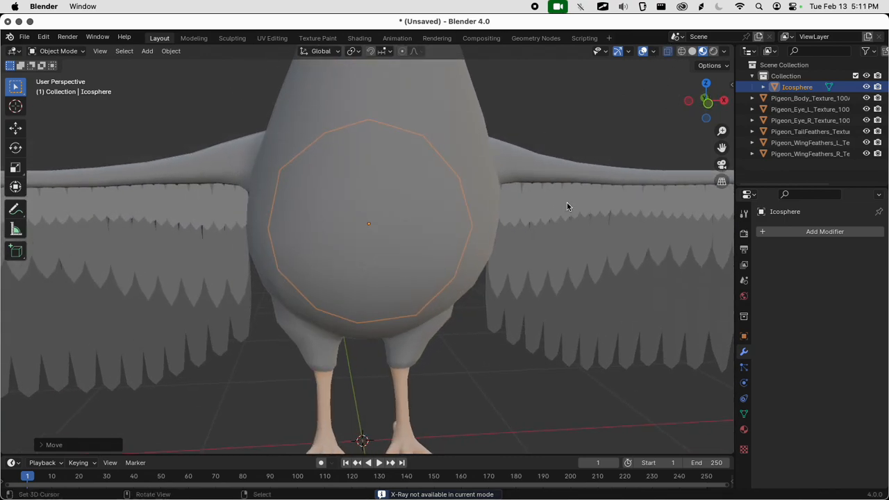
{"action": "key", "text": "a"}
{"action": "key", "text": "a"}
{"action": "middle_click_drag", "start_coordinate": [524, 239], "coordinate": [661, 167]}
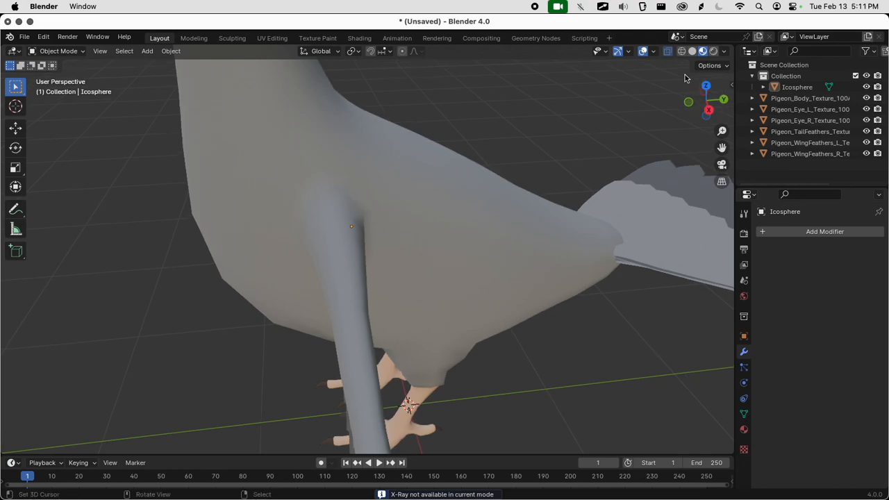
{"action": "left_click", "coordinate": [691, 52]}
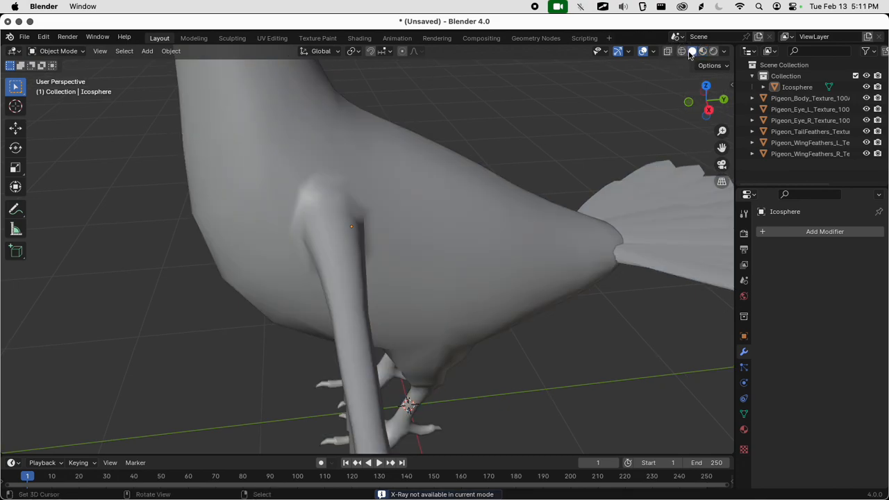
{"action": "left_click", "coordinate": [668, 52]}
Check how the ico sphere sits inside the pigeon's body from the front and side
{"action": "middle_click_drag", "start_coordinate": [476, 218], "coordinate": [485, 247]}
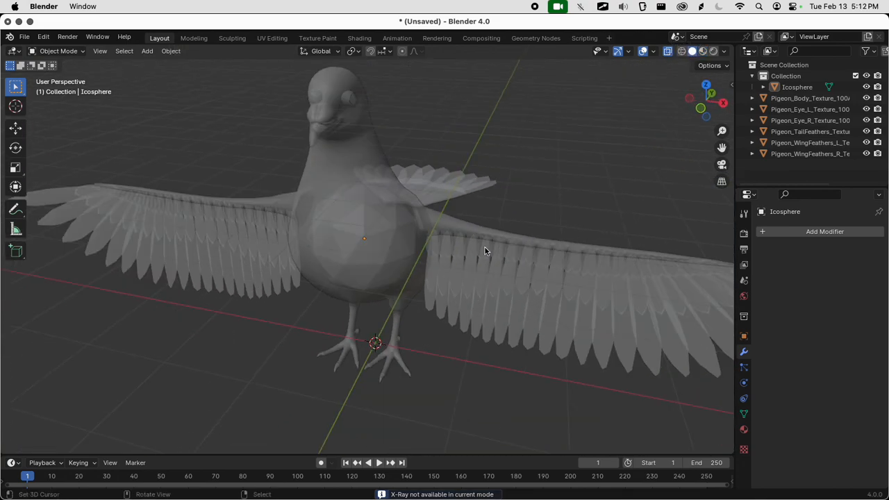
{"action": "scroll", "coordinate": [484, 248], "scroll_direction": "up", "scroll_amount": 5}
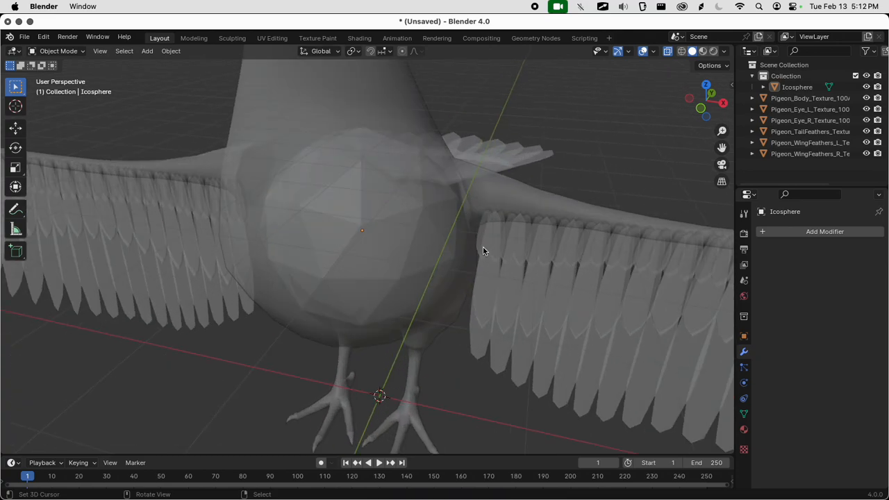
{"action": "left_click", "coordinate": [719, 104]}
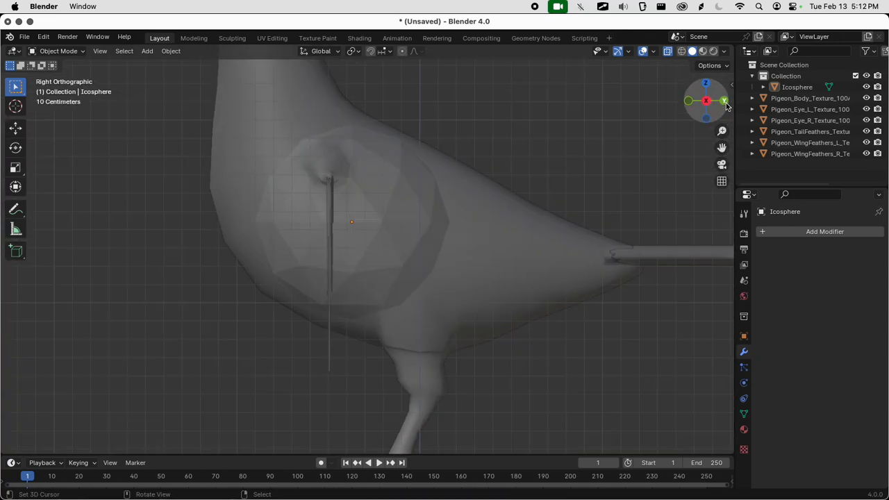
{"action": "scroll", "coordinate": [470, 170], "scroll_direction": "down", "scroll_amount": 4}
{"action": "scroll", "coordinate": [469, 178], "scroll_direction": "up", "scroll_amount": 4}
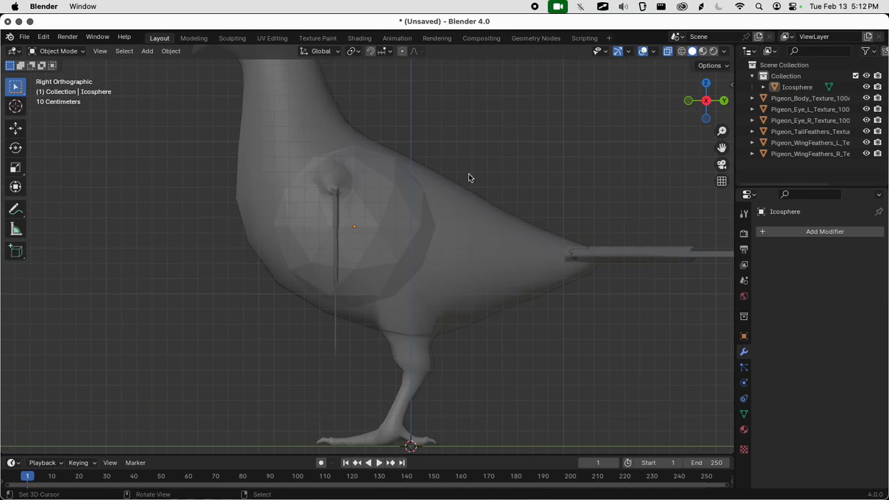
{"action": "middle_click_drag", "start_coordinate": [391, 214], "coordinate": [382, 236]}
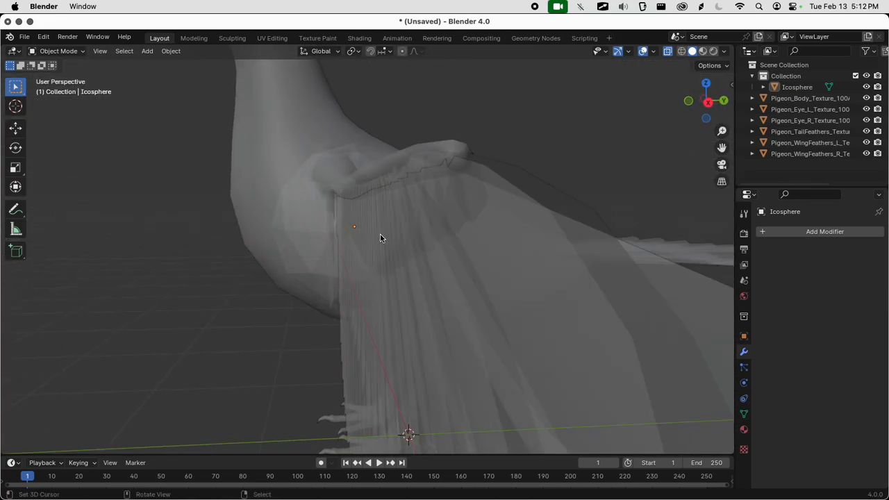
{"action": "scroll", "coordinate": [403, 230], "scroll_direction": "down", "scroll_amount": 5}
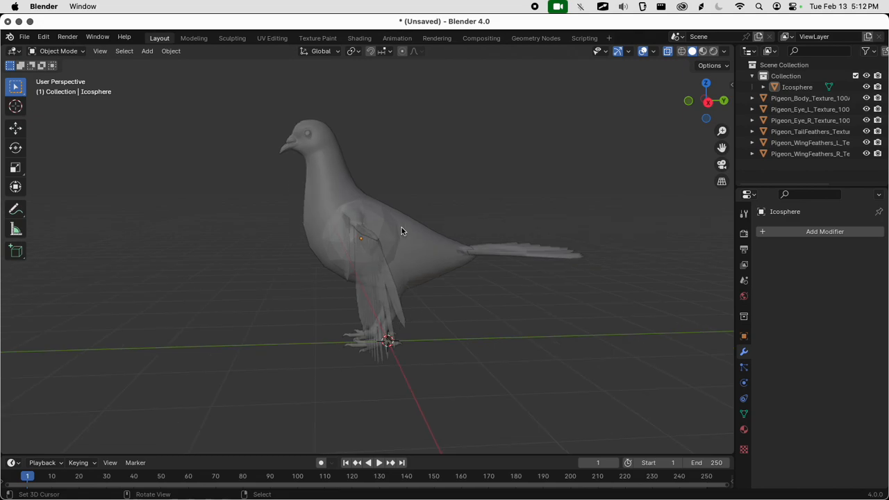
Return to the right orthographic view and move Icosphere out of Collection to the top level of the Scene Collection
{"action": "left_click", "coordinate": [708, 102]}
{"action": "left_click_drag", "start_coordinate": [789, 87], "coordinate": [775, 171]}
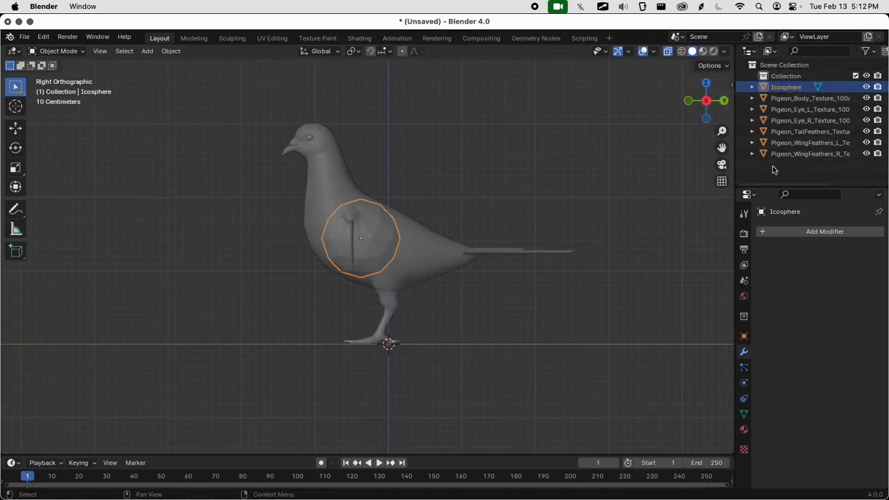
Rename the Icosphere object as Collider and check its position inside the pigeon up close
{"action": "double_click", "coordinate": [784, 87]}
{"action": "type", "text": "Collider"}
{"action": "key", "text": "Return"}
{"action": "scroll", "coordinate": [440, 280], "scroll_direction": "up", "scroll_amount": 5}
{"action": "middle_click_drag", "start_coordinate": [440, 281], "coordinate": [522, 249]}
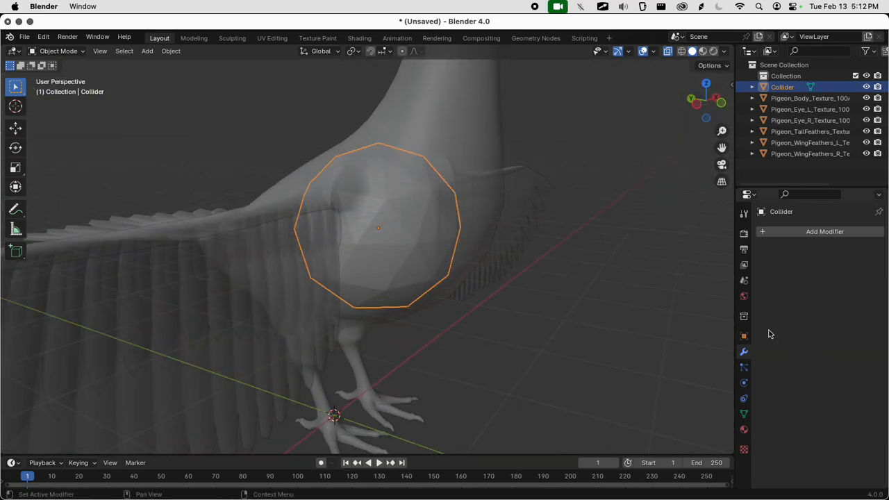
Show Collider's material settings and switch the viewport to Material Preview shading
{"action": "left_click", "coordinate": [744, 429]}
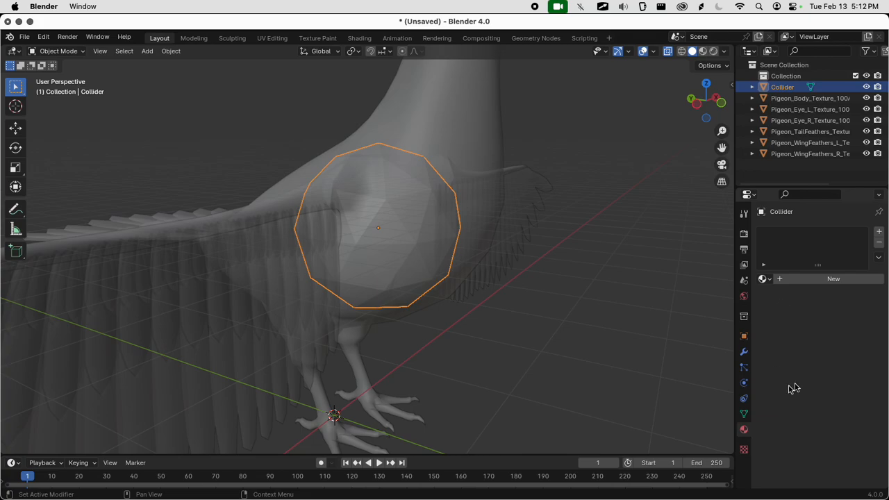
{"action": "middle_click_drag", "start_coordinate": [479, 333], "coordinate": [509, 308]}
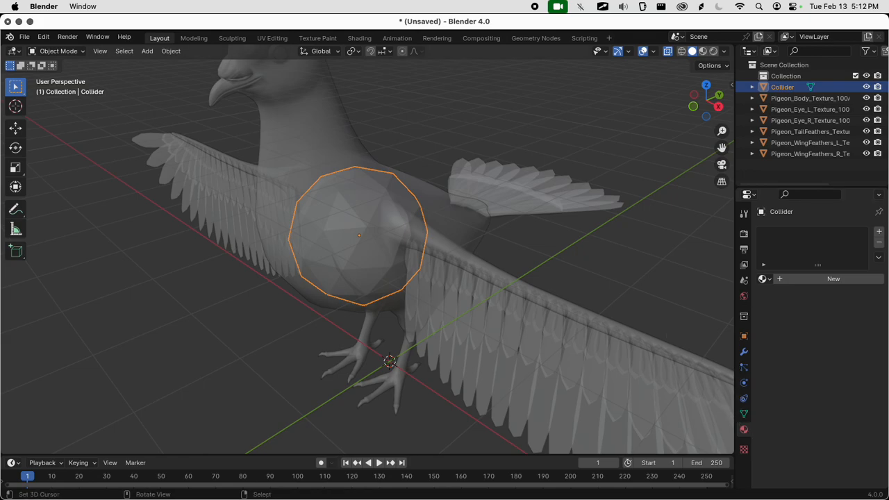
{"action": "scroll", "coordinate": [594, 282], "scroll_direction": "down", "scroll_amount": 3}
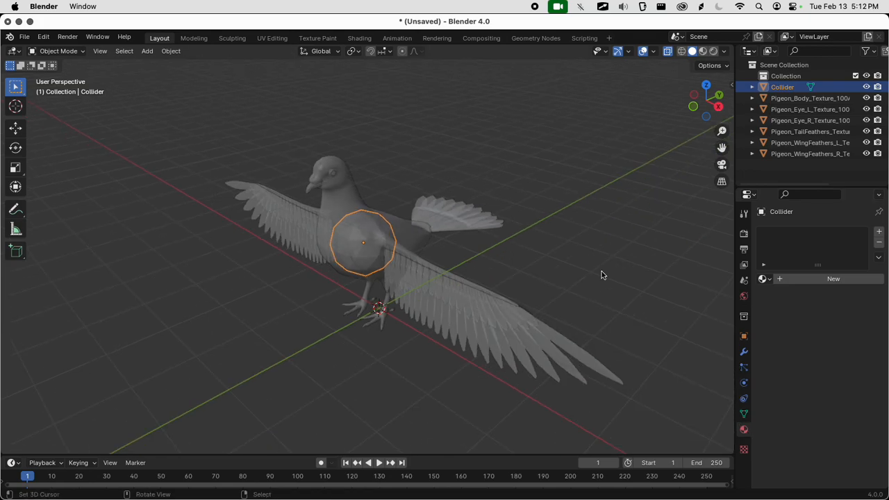
{"action": "left_click", "coordinate": [702, 50]}
{"action": "scroll", "coordinate": [479, 271], "scroll_direction": "up", "scroll_amount": 3}
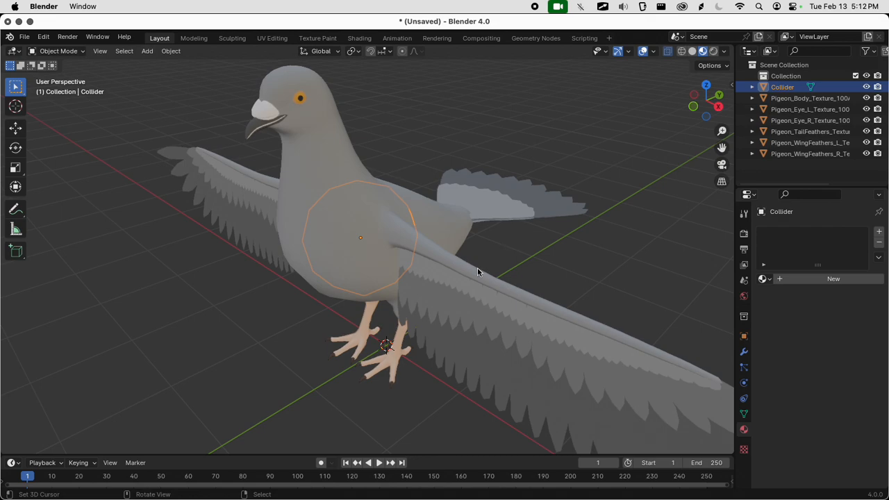
{"action": "middle_click_drag", "start_coordinate": [492, 258], "coordinate": [583, 241]}
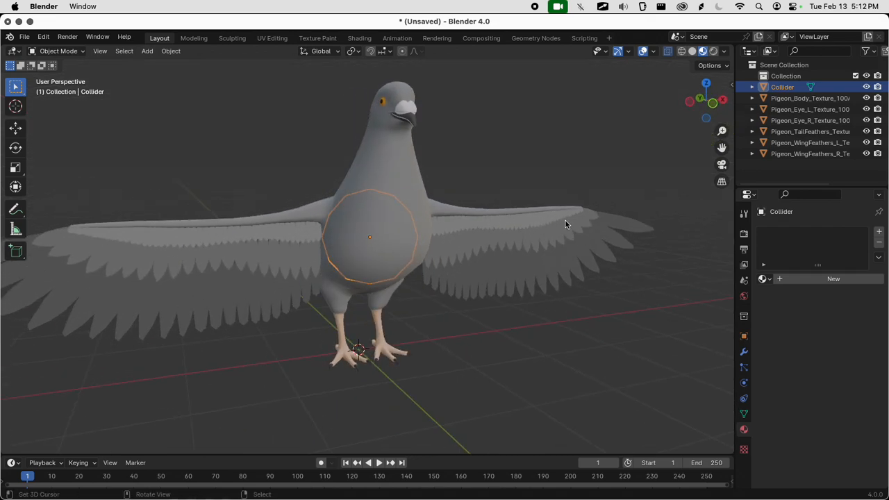
Select all pigeon parts together with Collider and export them as glTF Binary over pigeon.glb in the Models folder
{"action": "left_click_drag", "start_coordinate": [482, 95], "coordinate": [186, 322]}
{"action": "middle_click_drag", "start_coordinate": [241, 326], "coordinate": [348, 359]}
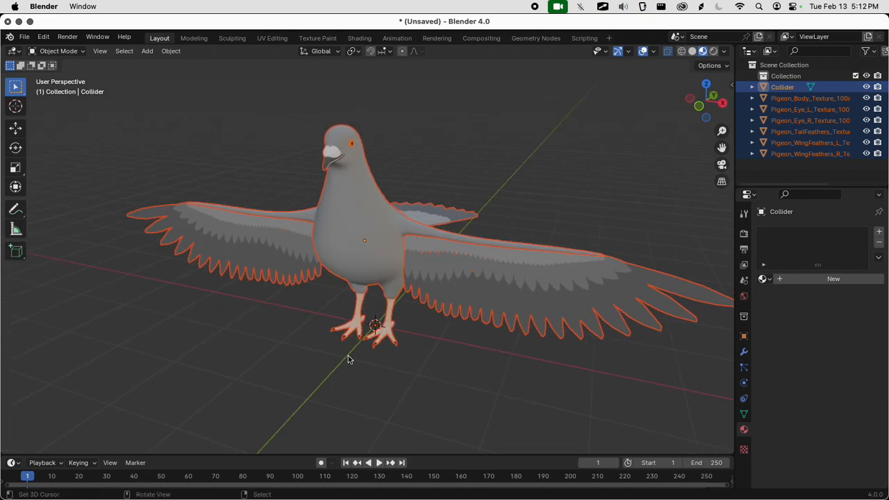
{"action": "key", "text": "q"}
{"action": "left_click", "coordinate": [349, 357]}
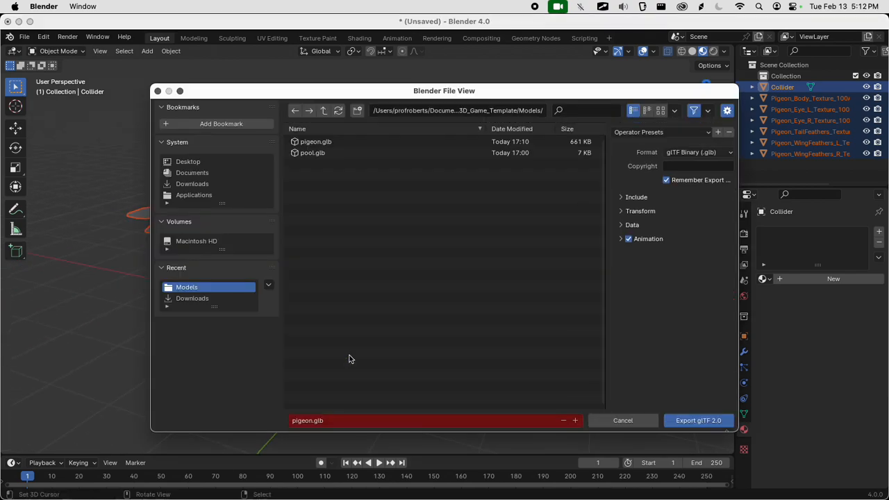
{"action": "left_click", "coordinate": [681, 420]}
Switch to Godot and enable Editable Children on the pigeon node in the level_2 scene
{"action": "key", "text": "super+Tab"}
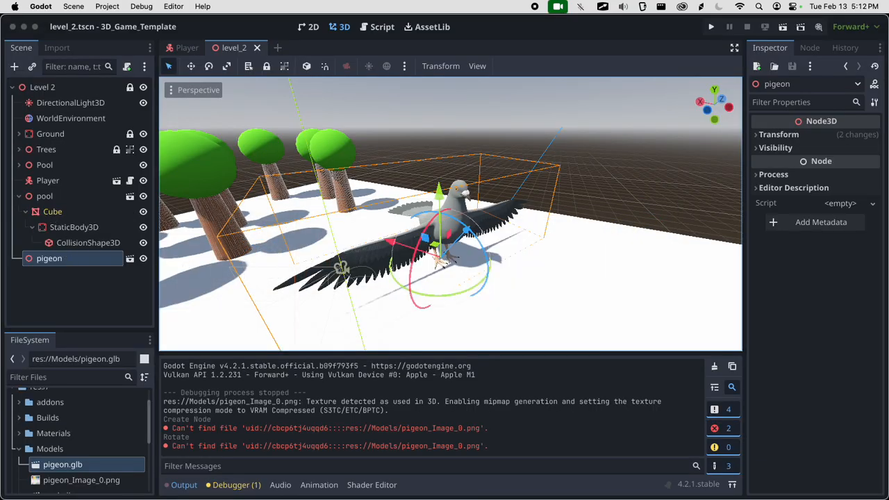
{"action": "left_click", "coordinate": [32, 200]}
{"action": "scroll", "coordinate": [445, 243], "scroll_direction": "up", "scroll_amount": 5}
{"action": "middle_click_drag", "start_coordinate": [445, 243], "coordinate": [326, 243]}
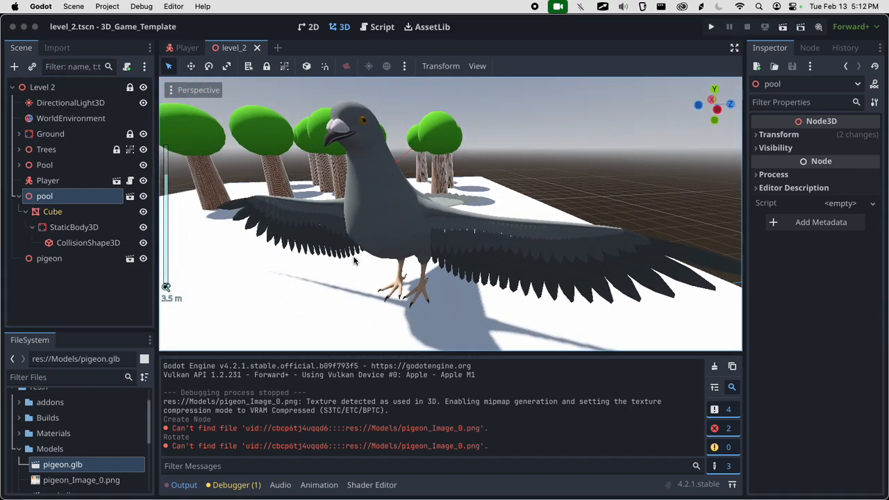
{"action": "left_click", "coordinate": [73, 259]}
{"action": "right_click", "coordinate": [75, 258]}
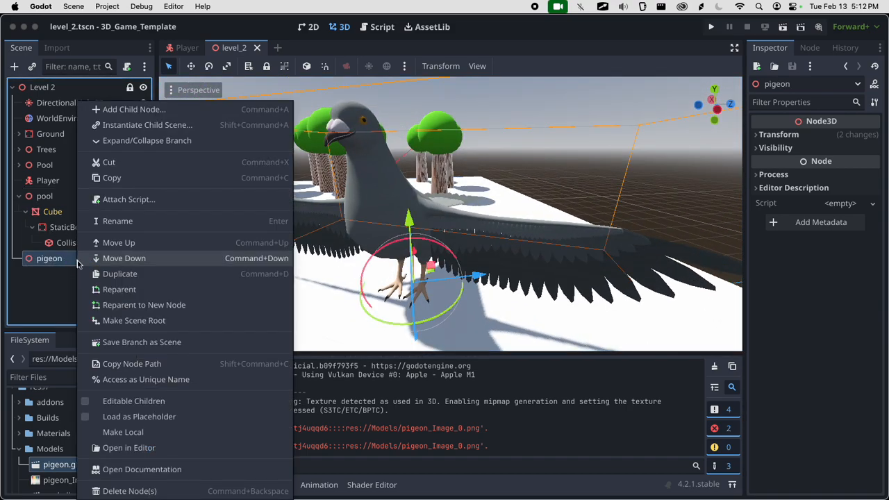
{"action": "left_click", "coordinate": [145, 402]}
{"action": "scroll", "coordinate": [105, 254], "scroll_direction": "down", "scroll_amount": 3}
{"action": "left_click_drag", "start_coordinate": [138, 216], "coordinate": [138, 280]}
{"action": "scroll", "coordinate": [113, 277], "scroll_direction": "up", "scroll_amount": 2}
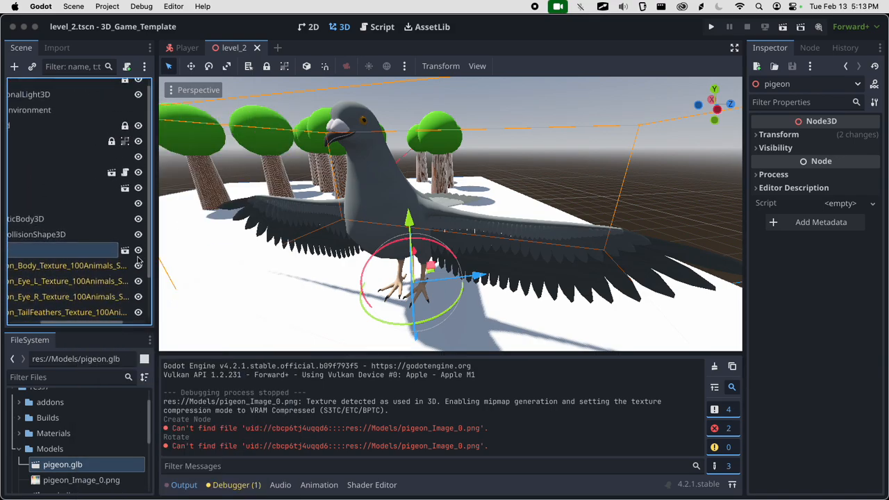
Hide the pigeon's body, both eyes, tail feathers and both wing feather meshes, leaving only Collider shown
{"action": "scroll", "coordinate": [116, 268], "scroll_direction": "down", "scroll_amount": 1}
{"action": "scroll", "coordinate": [119, 261], "scroll_direction": "left", "scroll_amount": 3}
{"action": "left_click", "coordinate": [139, 242]}
{"action": "left_click", "coordinate": [139, 257]}
{"action": "left_click", "coordinate": [139, 273]}
{"action": "scroll", "coordinate": [141, 276], "scroll_direction": "down", "scroll_amount": 2}
{"action": "left_click", "coordinate": [139, 262]}
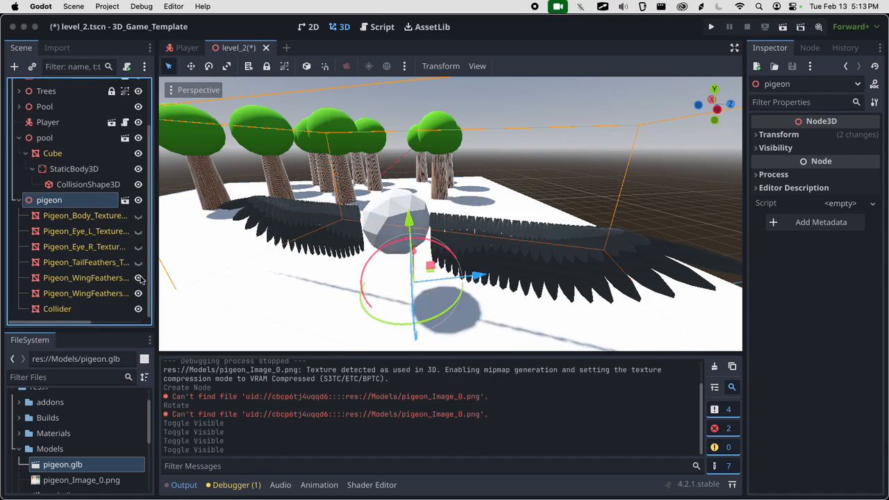
{"action": "left_click", "coordinate": [138, 277]}
{"action": "left_click", "coordinate": [138, 293]}
Create a trimesh static body for the pigeon's Collider mesh
{"action": "scroll", "coordinate": [138, 294], "scroll_direction": "up", "scroll_amount": 1}
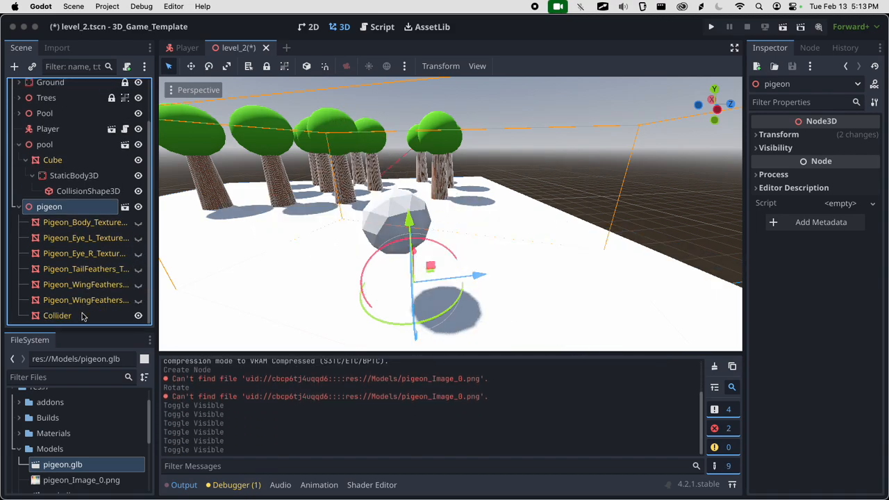
{"action": "left_click", "coordinate": [57, 315]}
{"action": "left_click", "coordinate": [514, 67]}
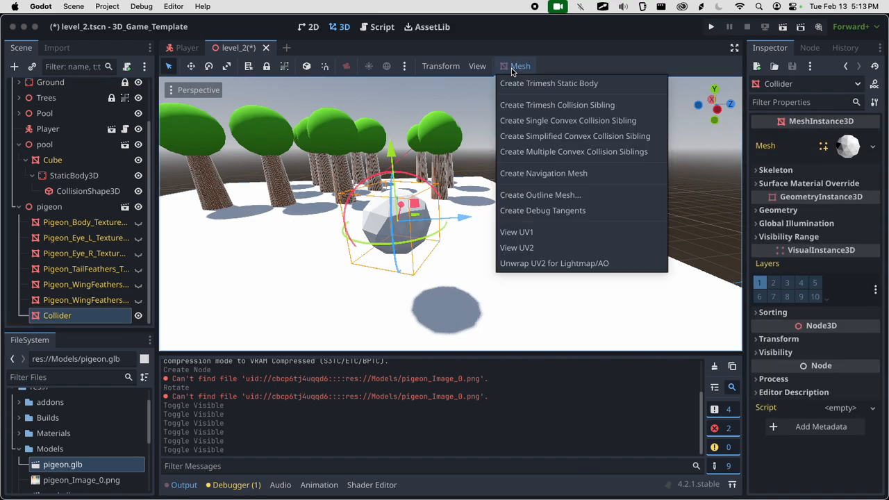
{"action": "left_click", "coordinate": [559, 81]}
{"action": "scroll", "coordinate": [84, 257], "scroll_direction": "down", "scroll_amount": 2}
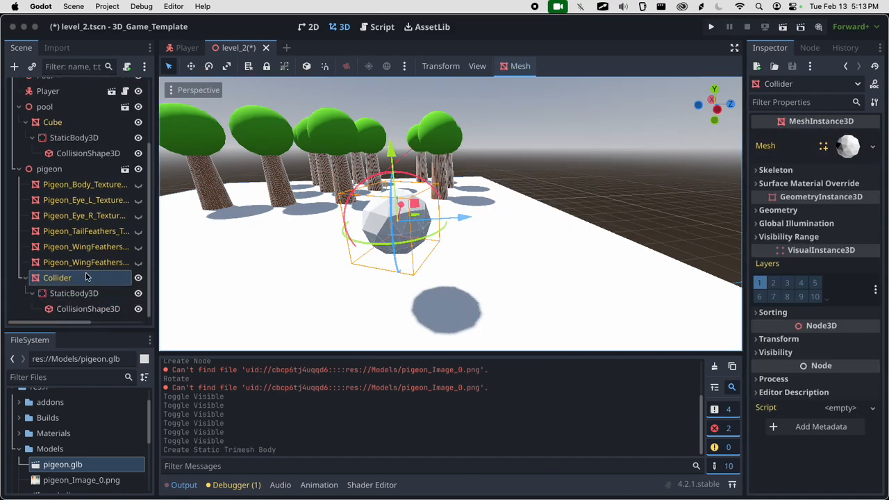
Move the new StaticBody3D out of Collider to directly under the pigeon node, and hide the Collider mesh
{"action": "left_click_drag", "start_coordinate": [76, 294], "coordinate": [76, 276]}
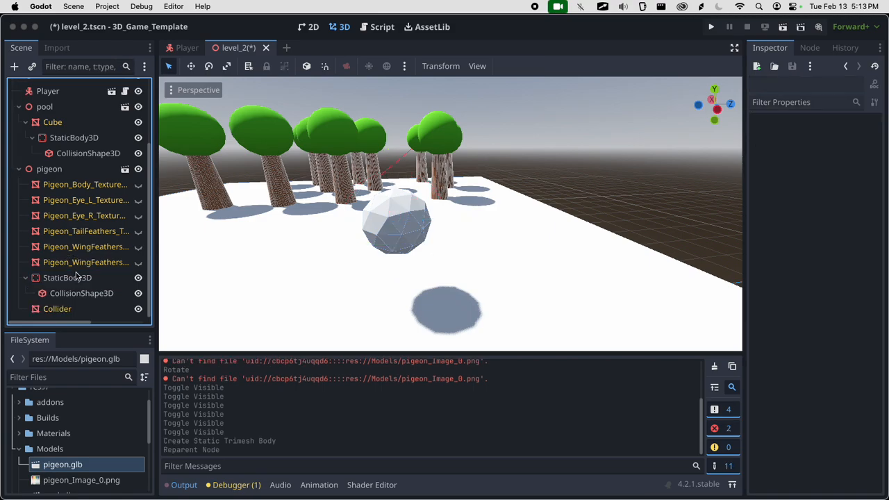
{"action": "left_click", "coordinate": [138, 309]}
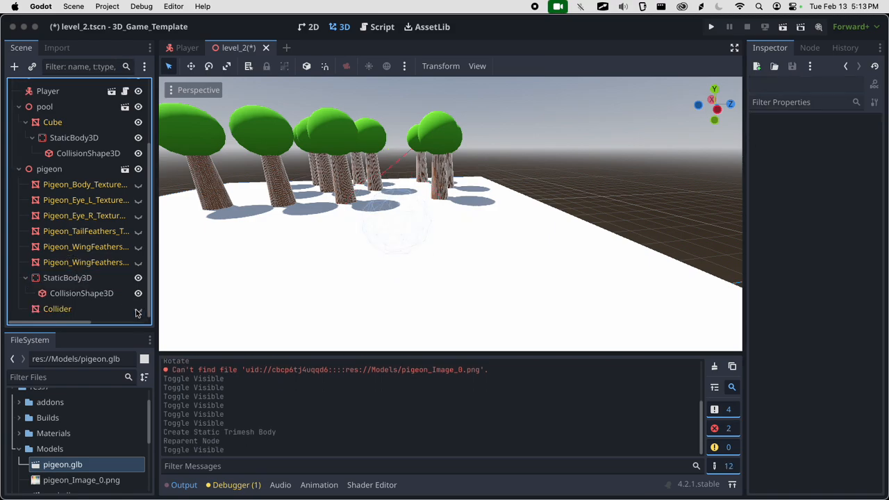
{"action": "scroll", "coordinate": [439, 266], "scroll_direction": "up", "scroll_amount": 8}
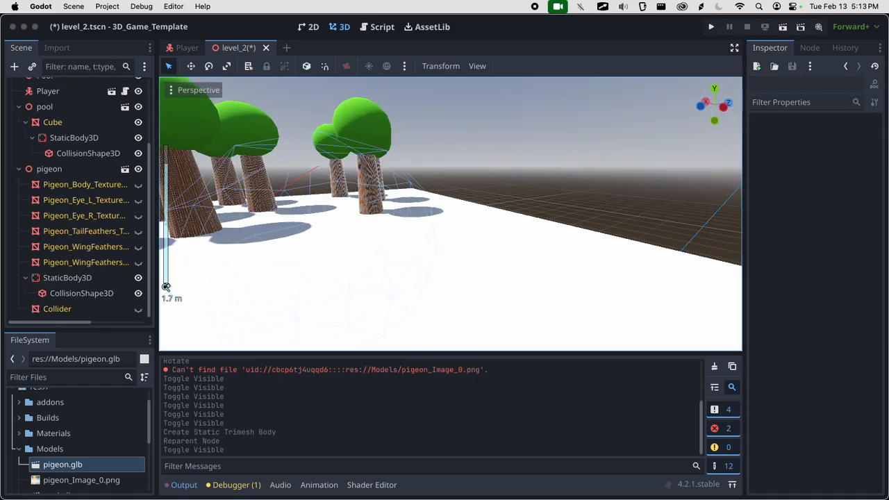
{"action": "scroll", "coordinate": [289, 264], "scroll_direction": "down", "scroll_amount": 8}
{"action": "left_click", "coordinate": [84, 276]}
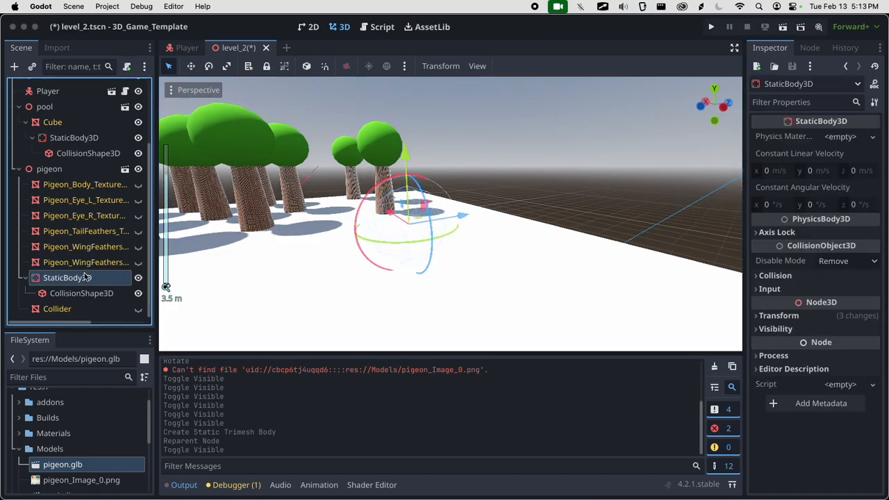
{"action": "left_click", "coordinate": [27, 278]}
{"action": "left_click_drag", "start_coordinate": [125, 293], "coordinate": [140, 204]}
{"action": "left_click", "coordinate": [139, 201]}
{"action": "left_click", "coordinate": [139, 232]}
{"action": "key", "text": "super+z"}
{"action": "key", "text": "super+z"}
{"action": "key", "text": "super+z"}
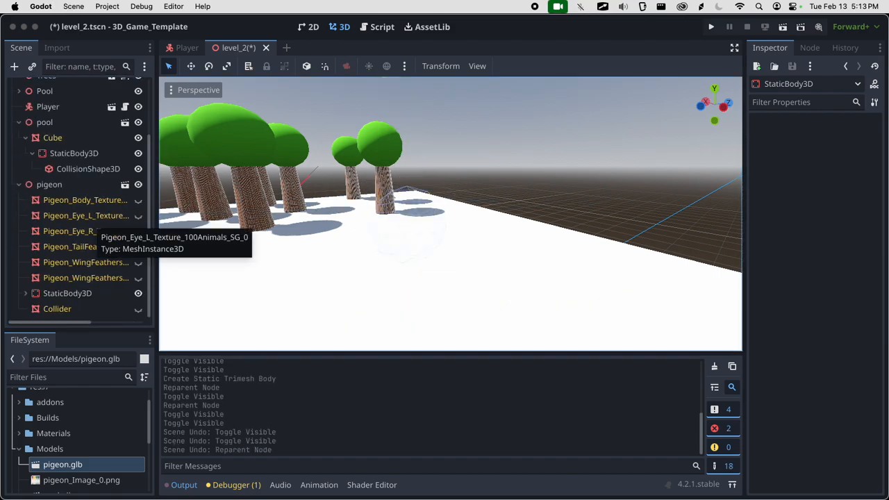
Make the pigeon's wing feathers, tail feathers, eyes and body meshes visible again
{"action": "left_click", "coordinate": [138, 278]}
{"action": "left_click", "coordinate": [139, 262]}
{"action": "left_click", "coordinate": [138, 247]}
{"action": "left_click", "coordinate": [139, 229]}
{"action": "left_click", "coordinate": [139, 216]}
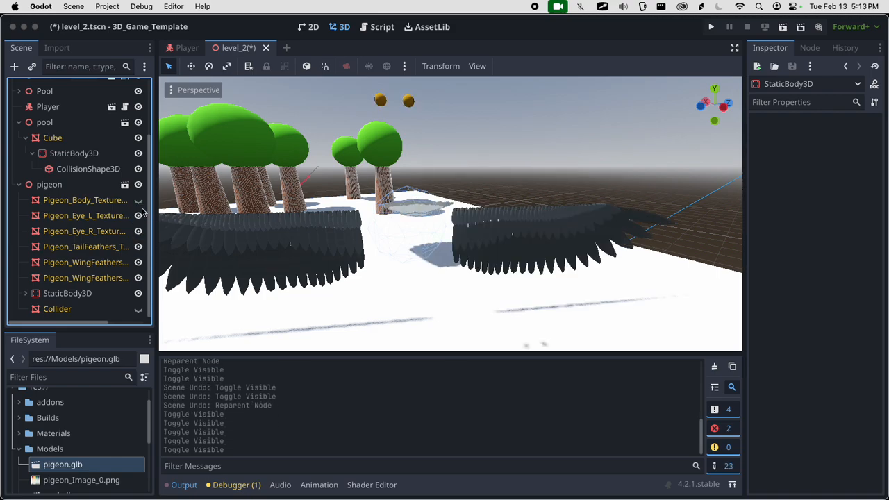
{"action": "left_click", "coordinate": [139, 201]}
Save the level_2 scene and collapse the pigeon node in the scene tree
{"action": "scroll", "coordinate": [412, 222], "scroll_direction": "down", "scroll_amount": 4}
{"action": "middle_click_drag", "start_coordinate": [412, 223], "coordinate": [356, 261]}
{"action": "key", "text": "super+s"}
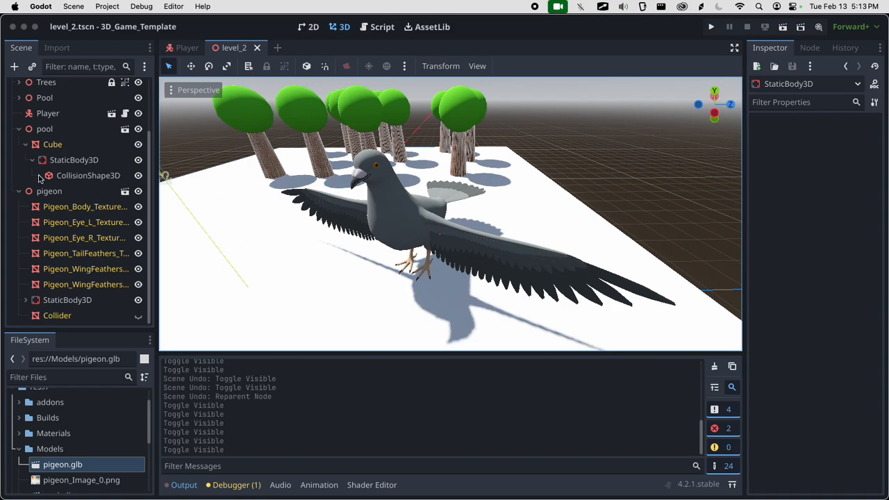
{"action": "left_click", "coordinate": [20, 191]}
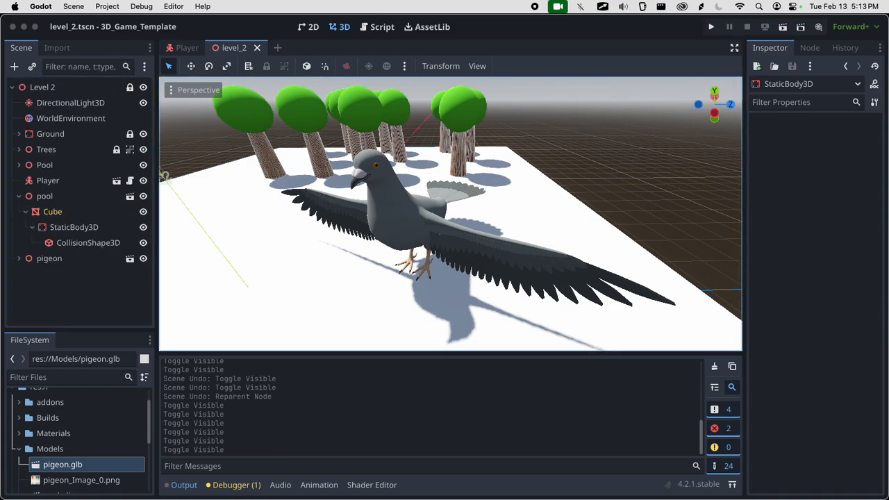
Run the game and walk the player around and into the pigeon to test its collision
{"action": "key", "text": "super+b"}
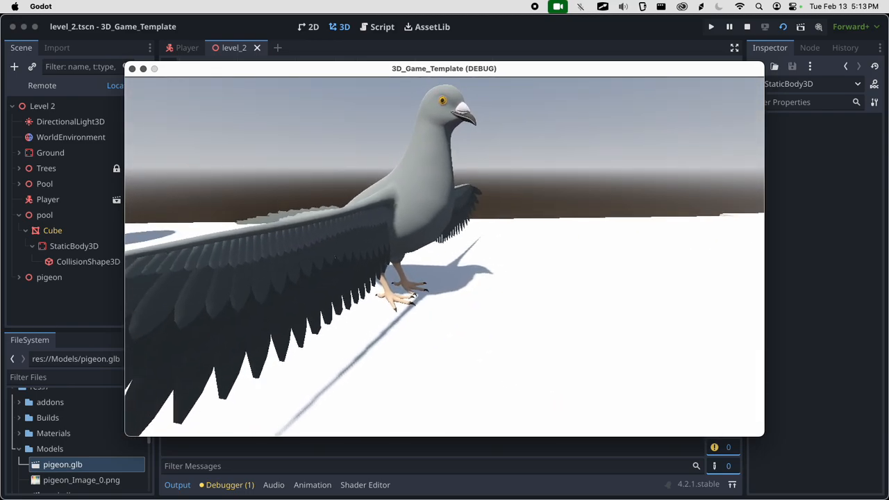
{"action": "key", "text": "w"}
{"action": "key", "text": "w"}
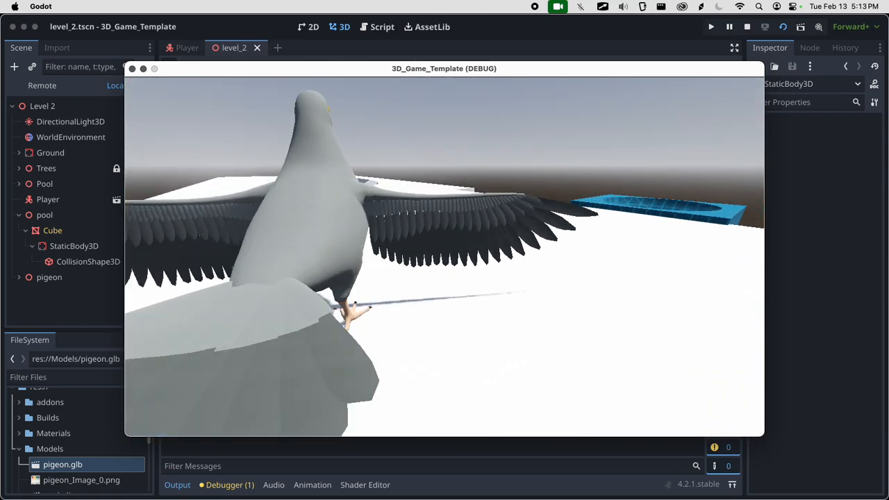
{"action": "key", "text": "w"}
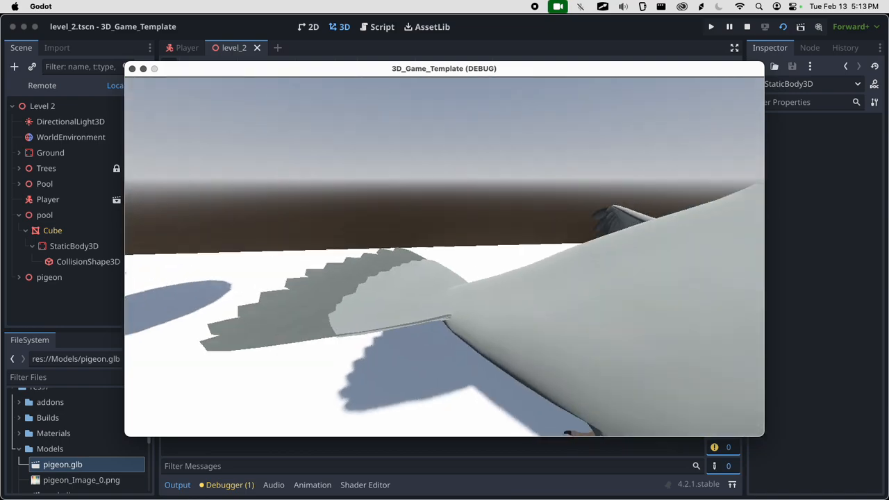
{"action": "key", "text": "w"}
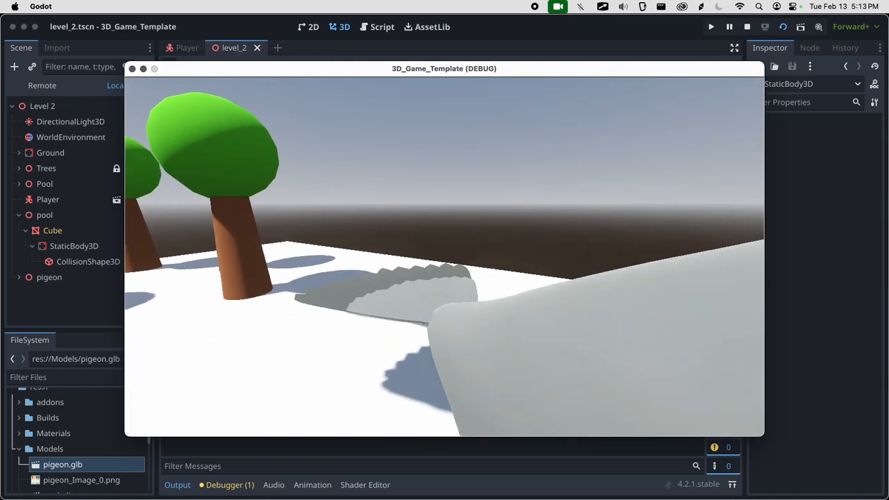
{"action": "key", "text": "w"}
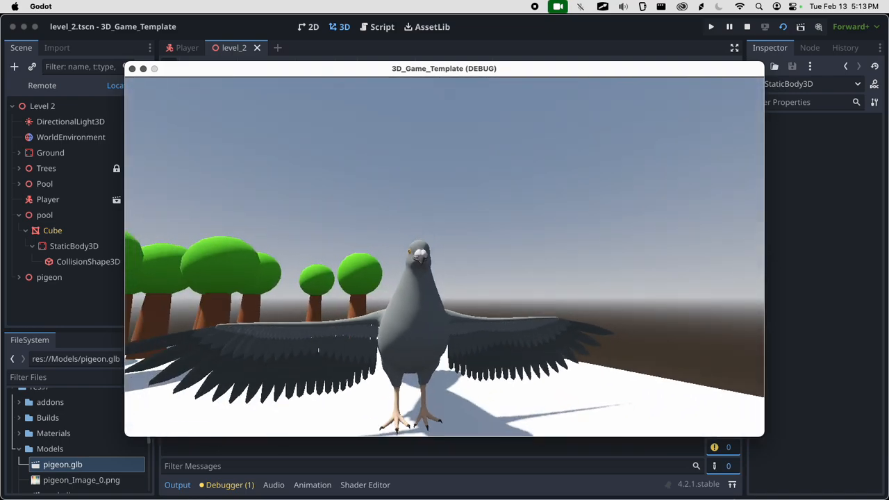
Jump the player up against the pigeon to test the collider from above
{"action": "key", "text": "s"}
{"action": "key", "text": "w"}
{"action": "key", "text": "space"}
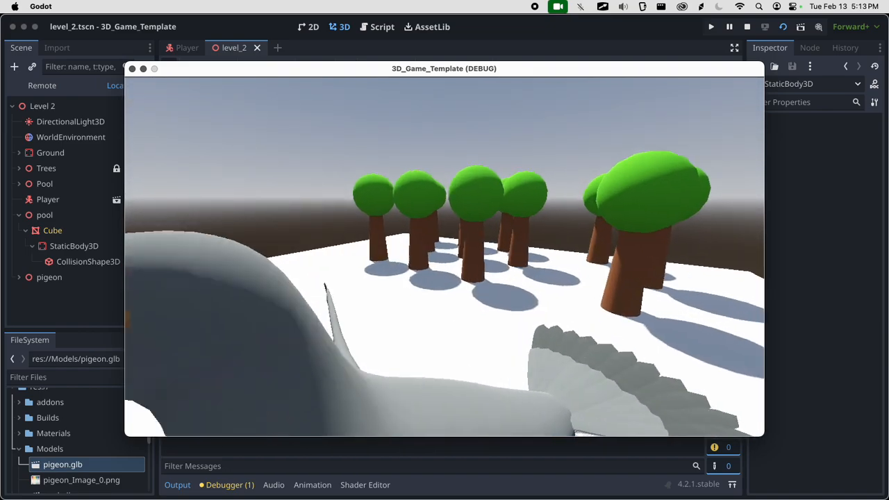
{"action": "key", "text": "s"}
{"action": "key", "text": "w"}
{"action": "key", "text": "s"}
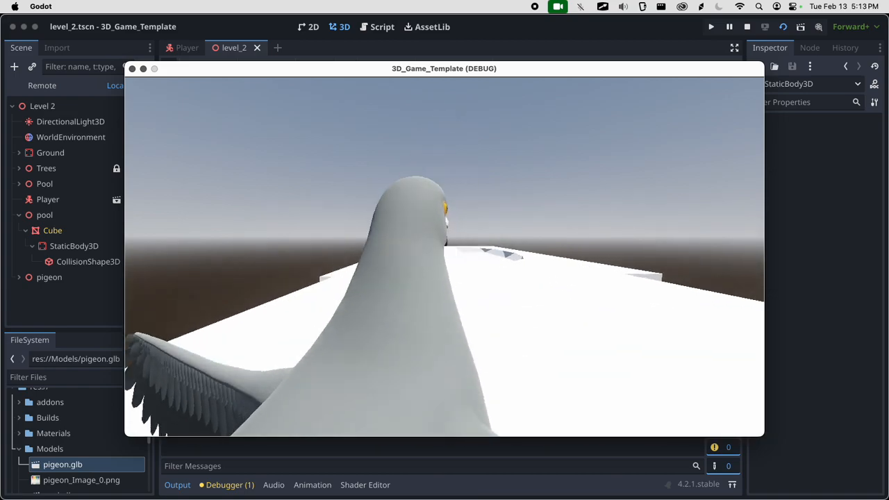
Move the player back and forth behind, beside and above the pigeon to test its collider from several sides
{"action": "key", "text": "s"}
{"action": "key", "text": "a"}
{"action": "key", "text": "d"}
{"action": "key", "text": "a"}
{"action": "key", "text": "w"}
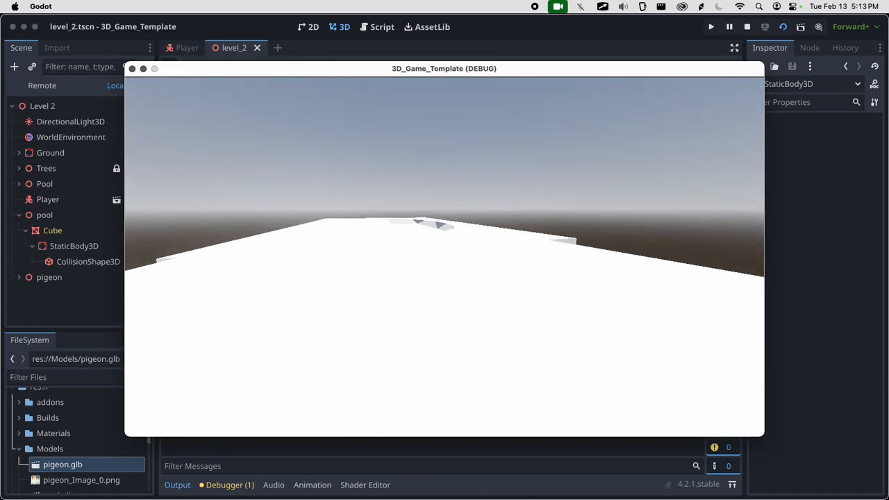
{"action": "key", "text": "s"}
{"action": "key", "text": "a"}
{"action": "key", "text": "d"}
{"action": "key", "text": "w"}
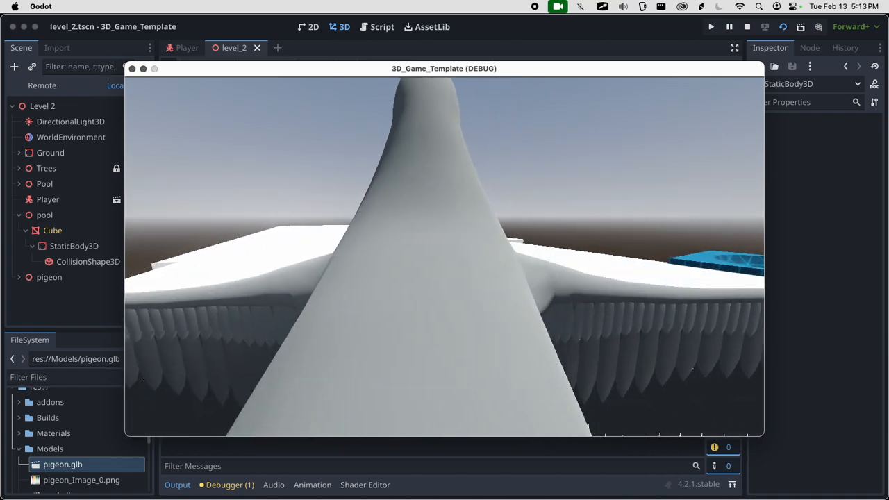
{"action": "key", "text": "w"}
{"action": "key", "text": "a"}
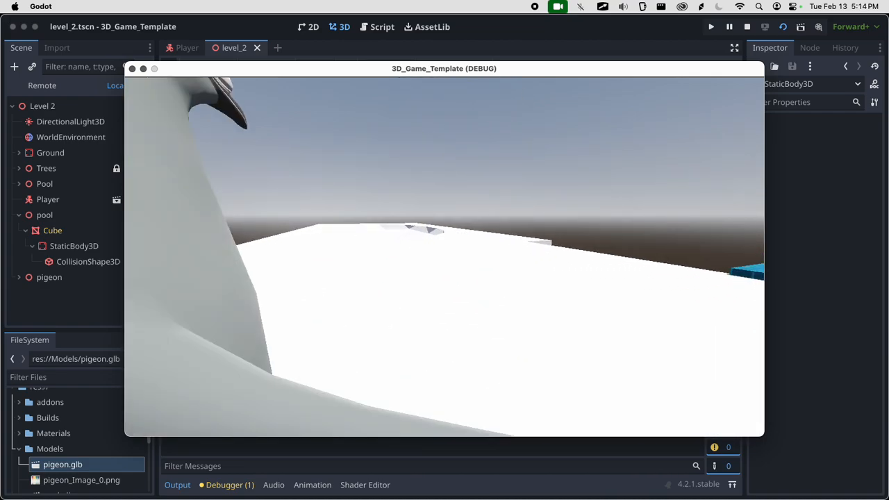
{"action": "key", "text": "s"}
{"action": "key", "text": "d"}
{"action": "key", "text": "w"}
{"action": "key", "text": "s"}
{"action": "key", "text": "a"}
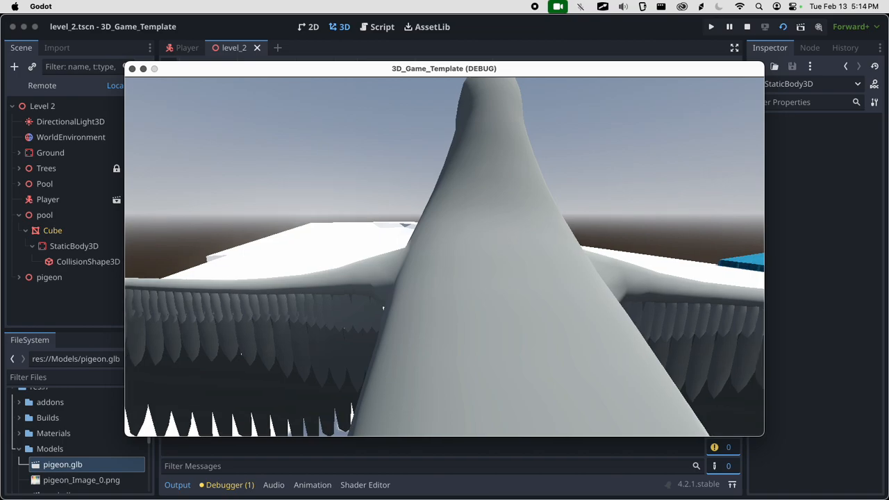
{"action": "key", "text": "w"}
{"action": "key", "text": "s"}
{"action": "key", "text": "d"}
{"action": "key", "text": "w"}
{"action": "key", "text": "w"}
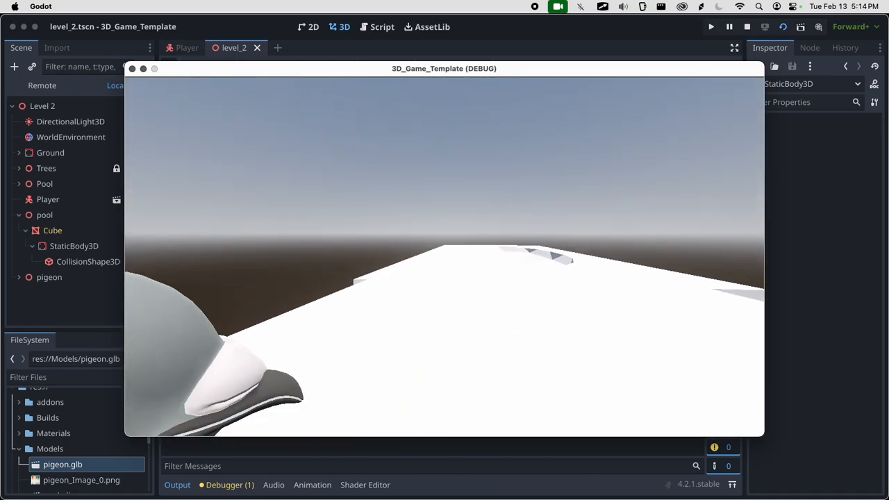
Stop the running game and collapse the imported pool node in the level_2 scene tree
{"action": "key", "text": "Escape"}
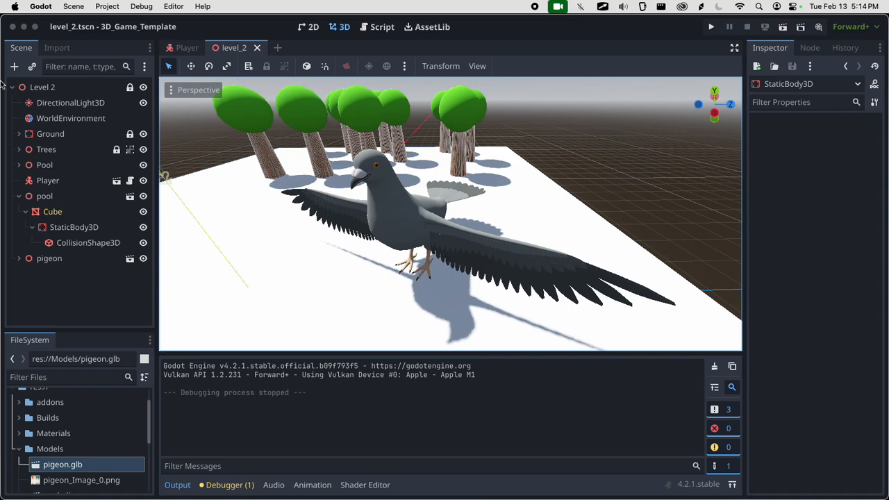
{"action": "left_click", "coordinate": [18, 195]}
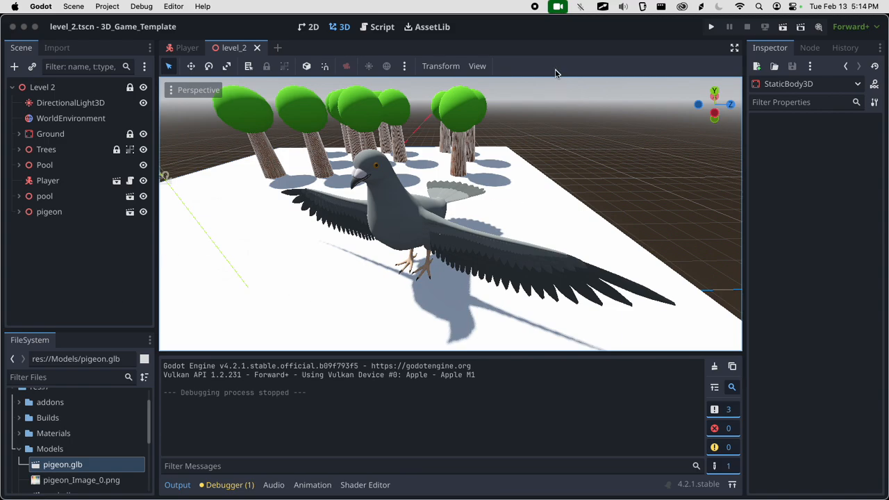
{"action": "left_click", "coordinate": [544, 46]}
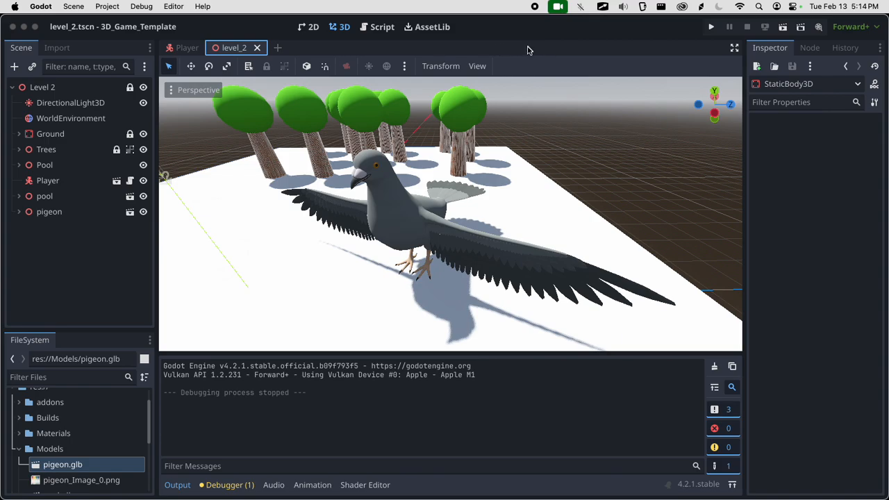
In GitHub Desktop, commit all changed files to main with the summary "adds new models" and push the commit to origin
{"action": "key", "text": "super+Tab"}
{"action": "key", "text": "super+Tab"}
{"action": "key", "text": "super+Tab"}
{"action": "key", "text": "super+Tab"}
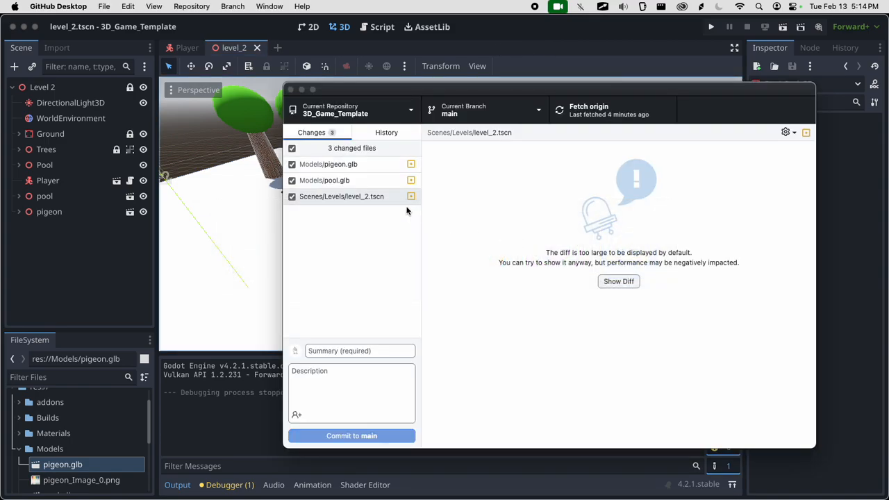
{"action": "left_click", "coordinate": [355, 350]}
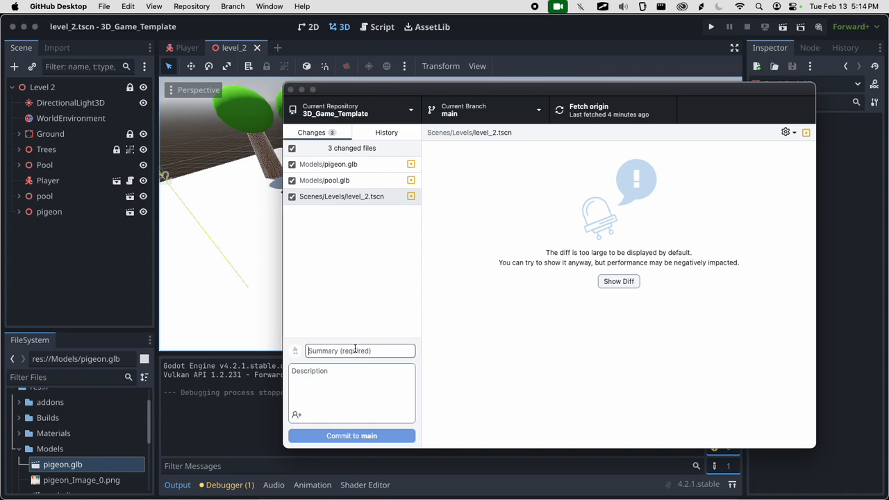
{"action": "type", "text": "adds new models"}
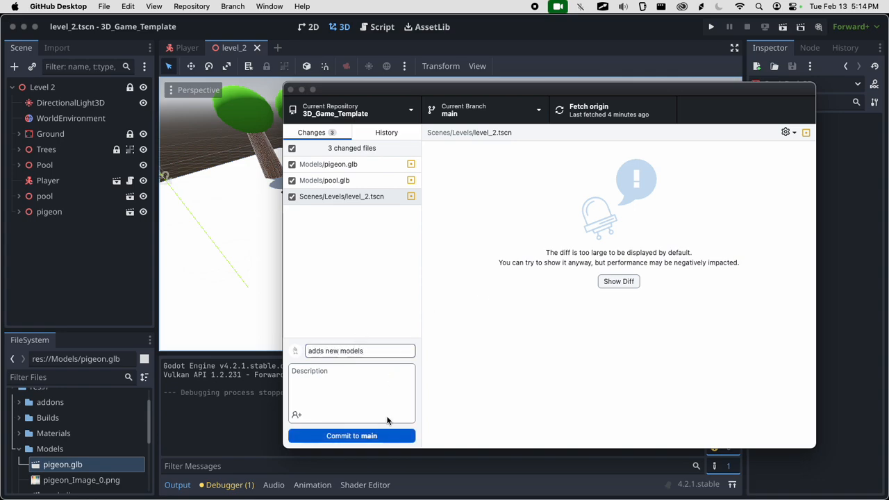
{"action": "left_click", "coordinate": [386, 436]}
{"action": "left_click", "coordinate": [743, 238]}
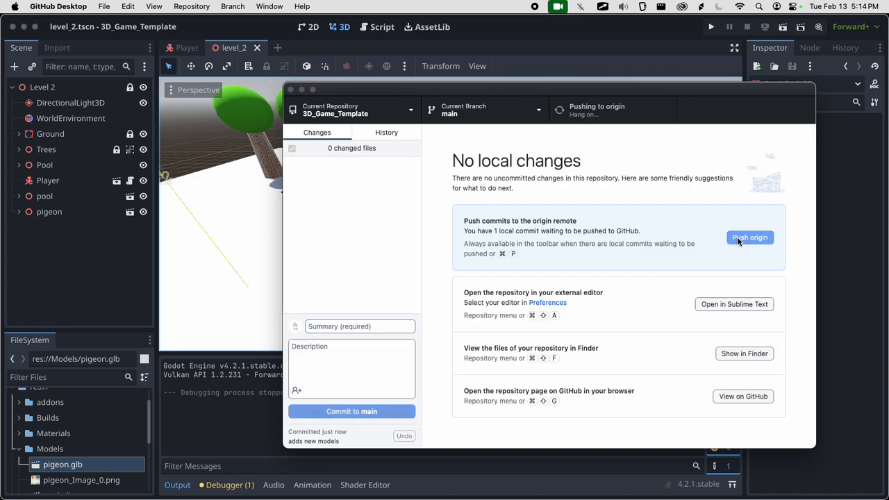